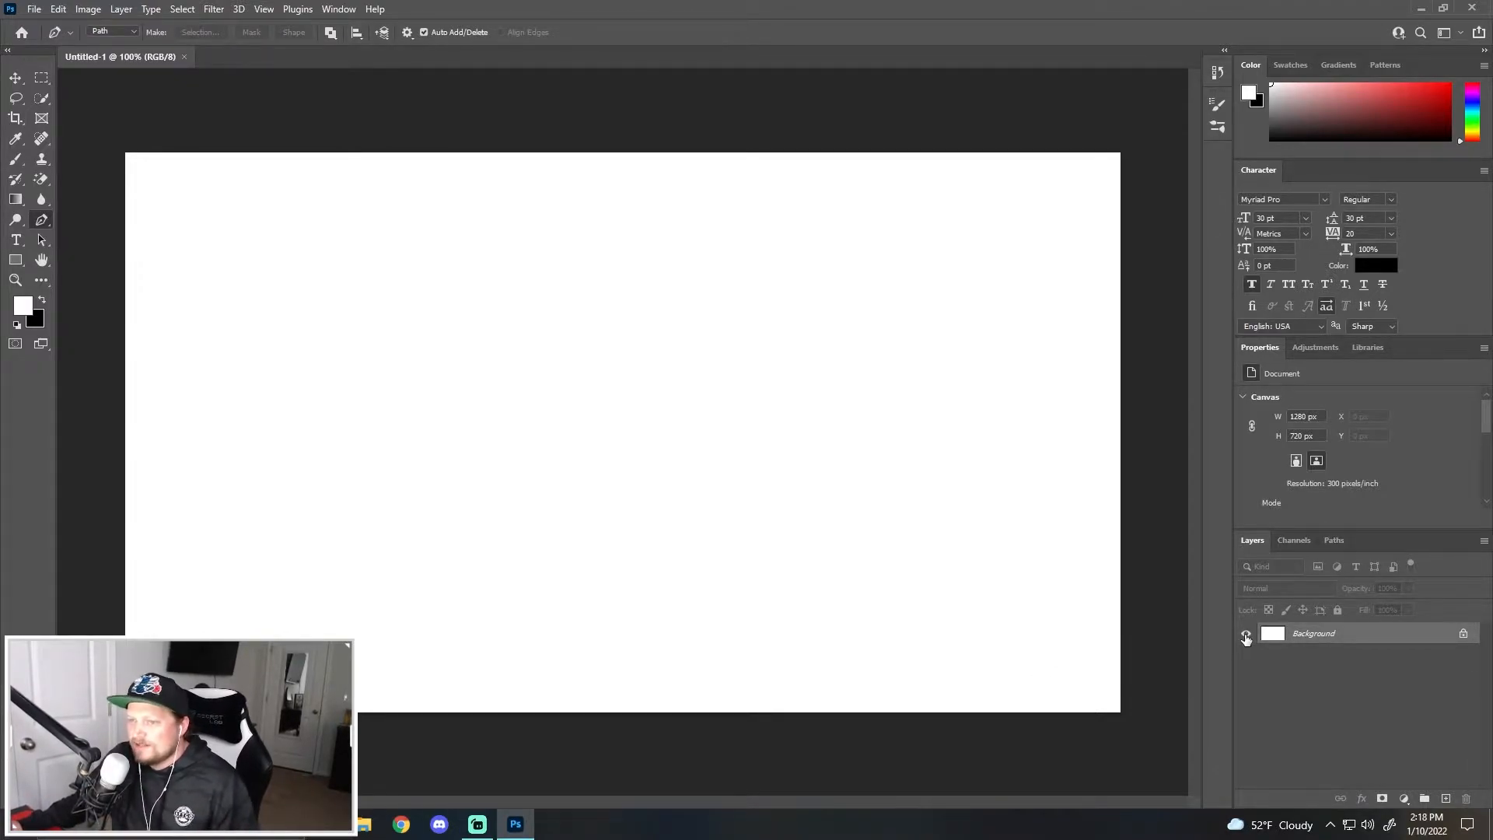
Unlock the Background so it becomes a normal layer, and toggle its visibility off and back on.
{"action": "left_click", "coordinate": [1463, 633]}
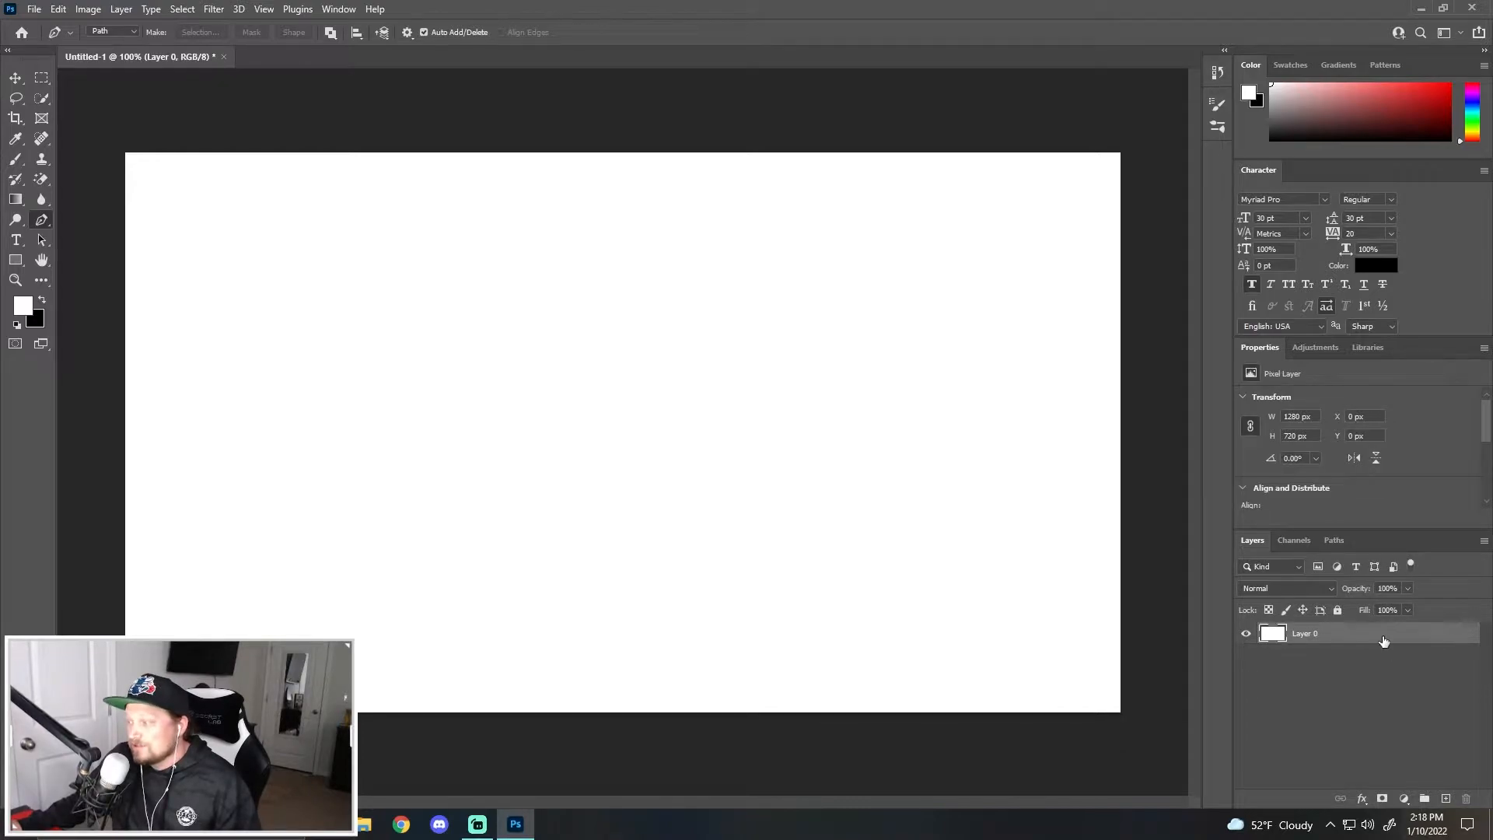
{"action": "left_click", "coordinate": [1246, 634]}
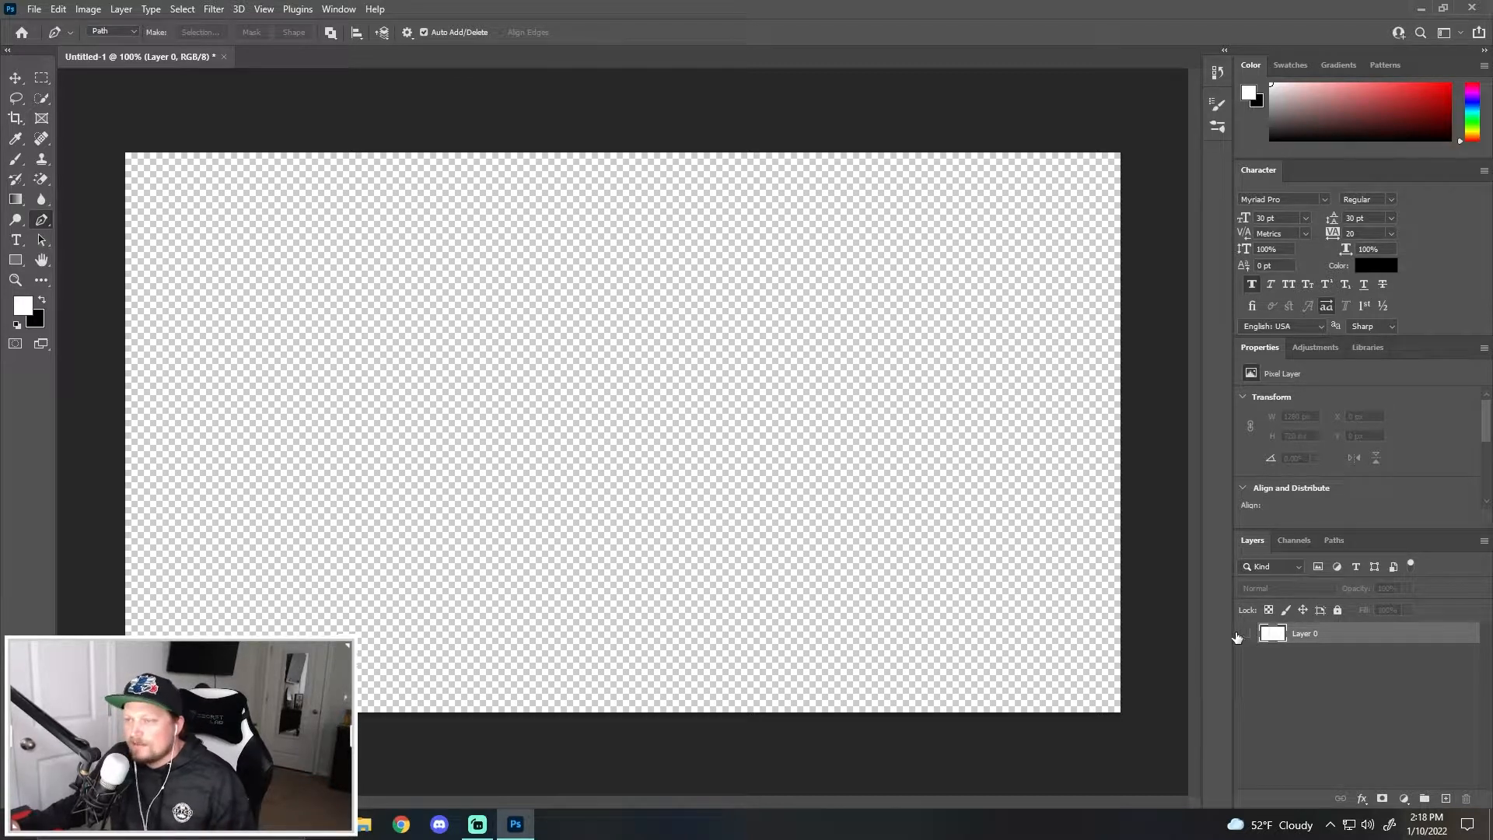
{"action": "left_click", "coordinate": [1245, 634]}
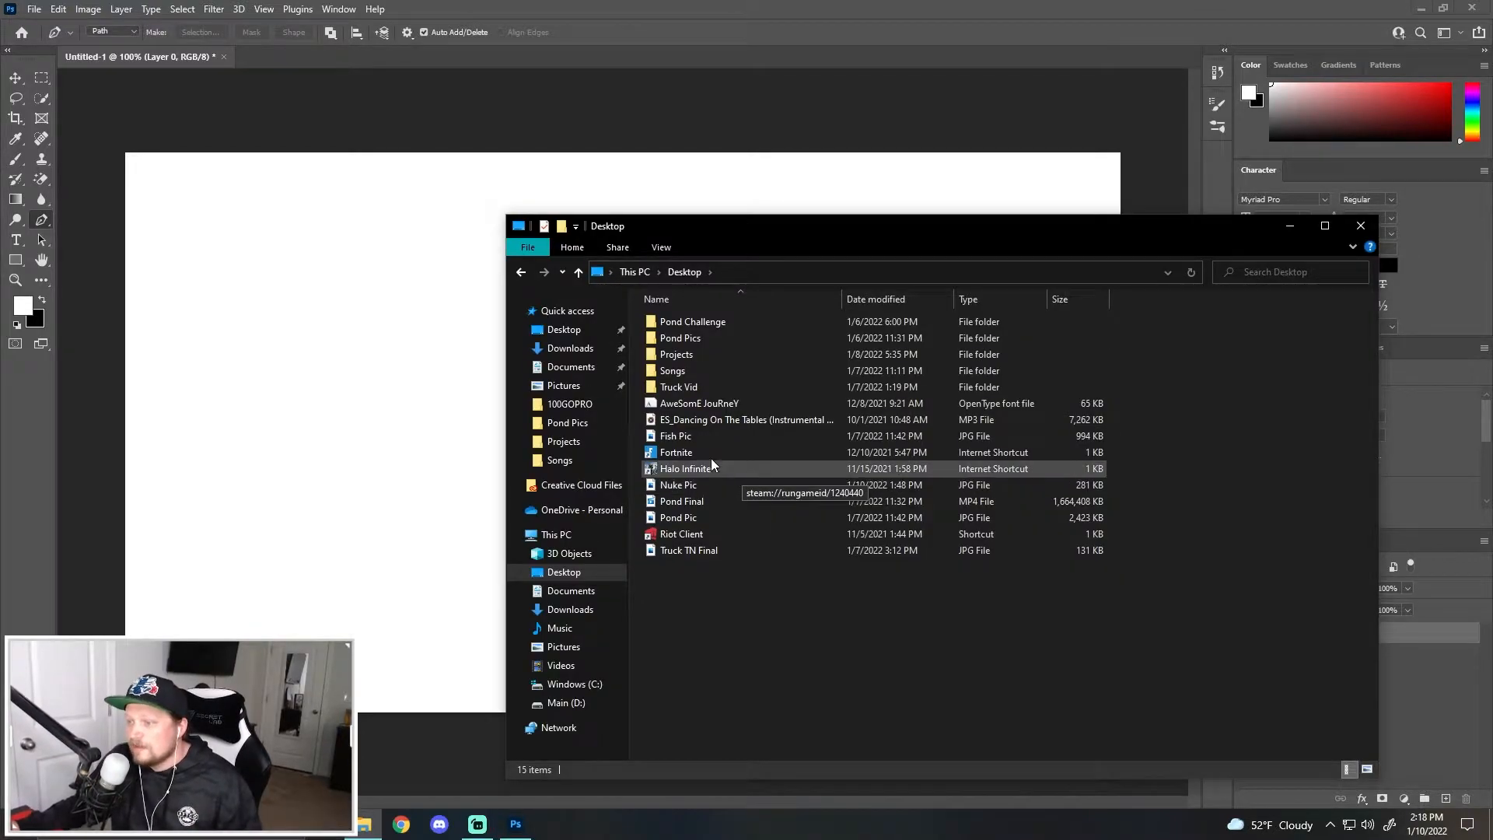
Place the Fish Pic JPG from the Desktop folder onto the canvas at its default size and commit the placement.
{"action": "left_click", "coordinate": [750, 435]}
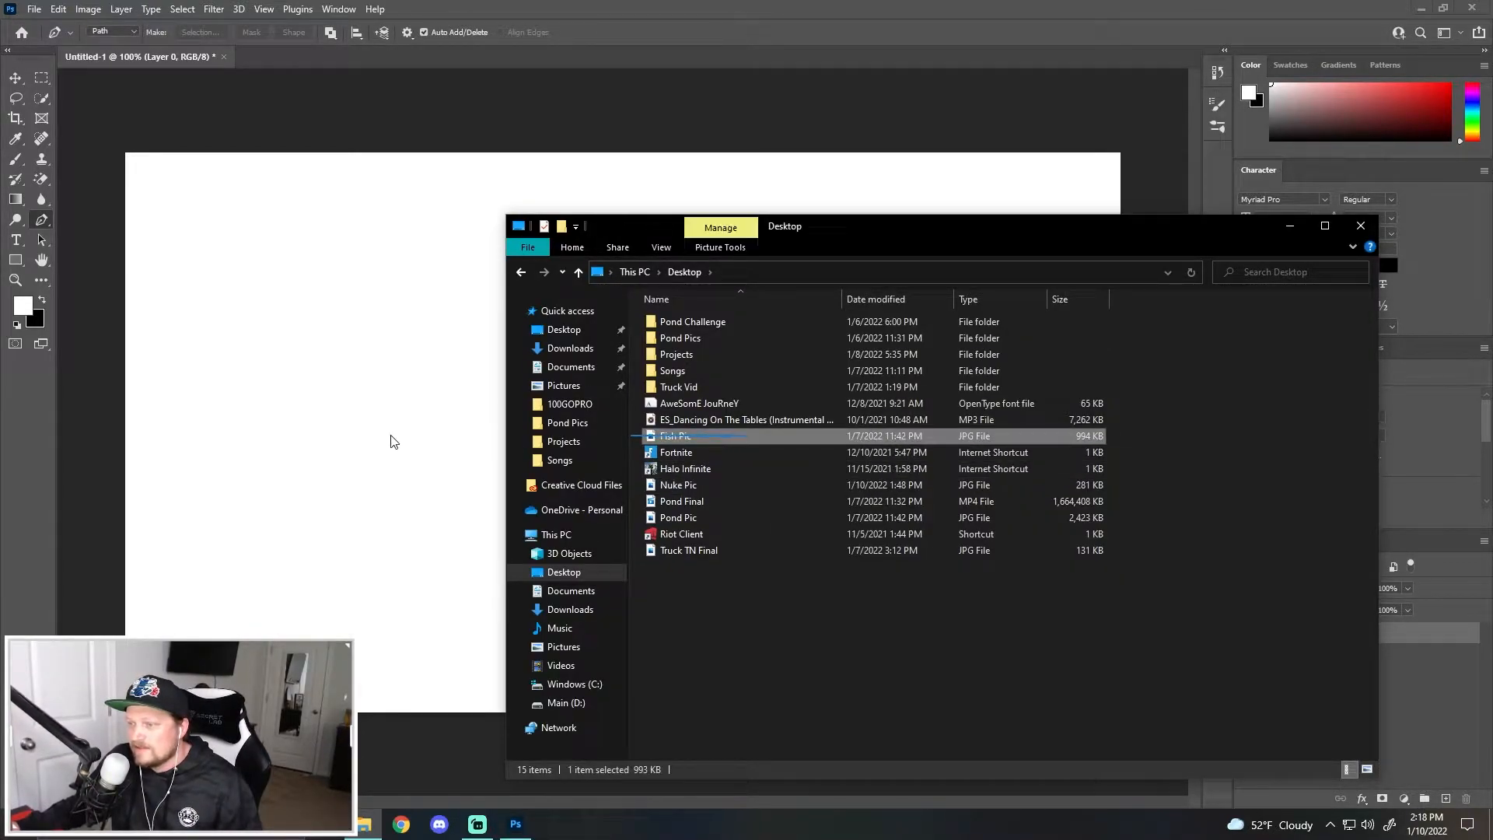
{"action": "left_click_drag", "start_coordinate": [698, 437], "coordinate": [393, 446]}
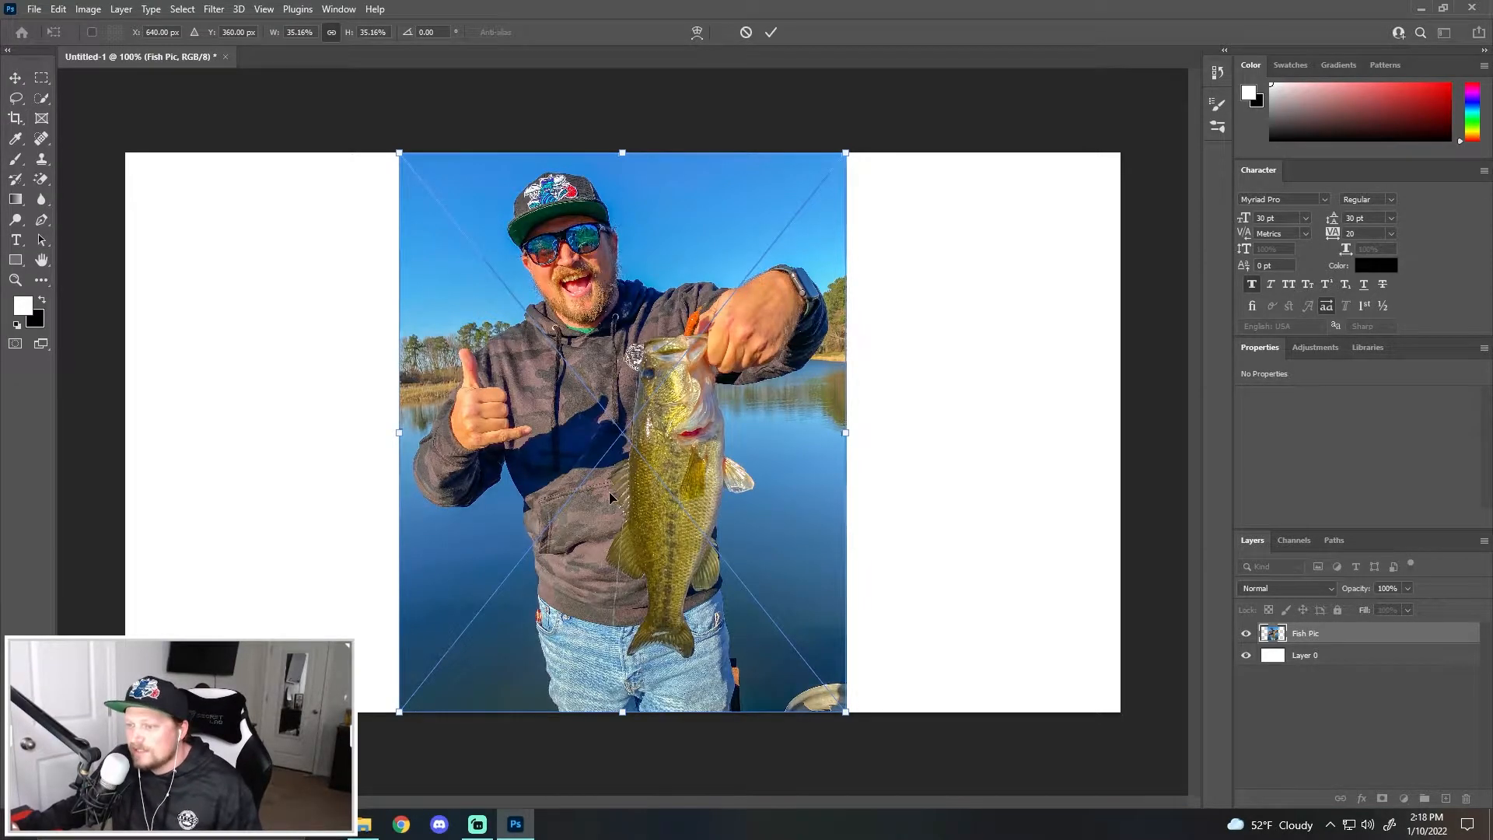
{"action": "right_click", "coordinate": [609, 492]}
{"action": "left_click", "coordinate": [656, 501]}
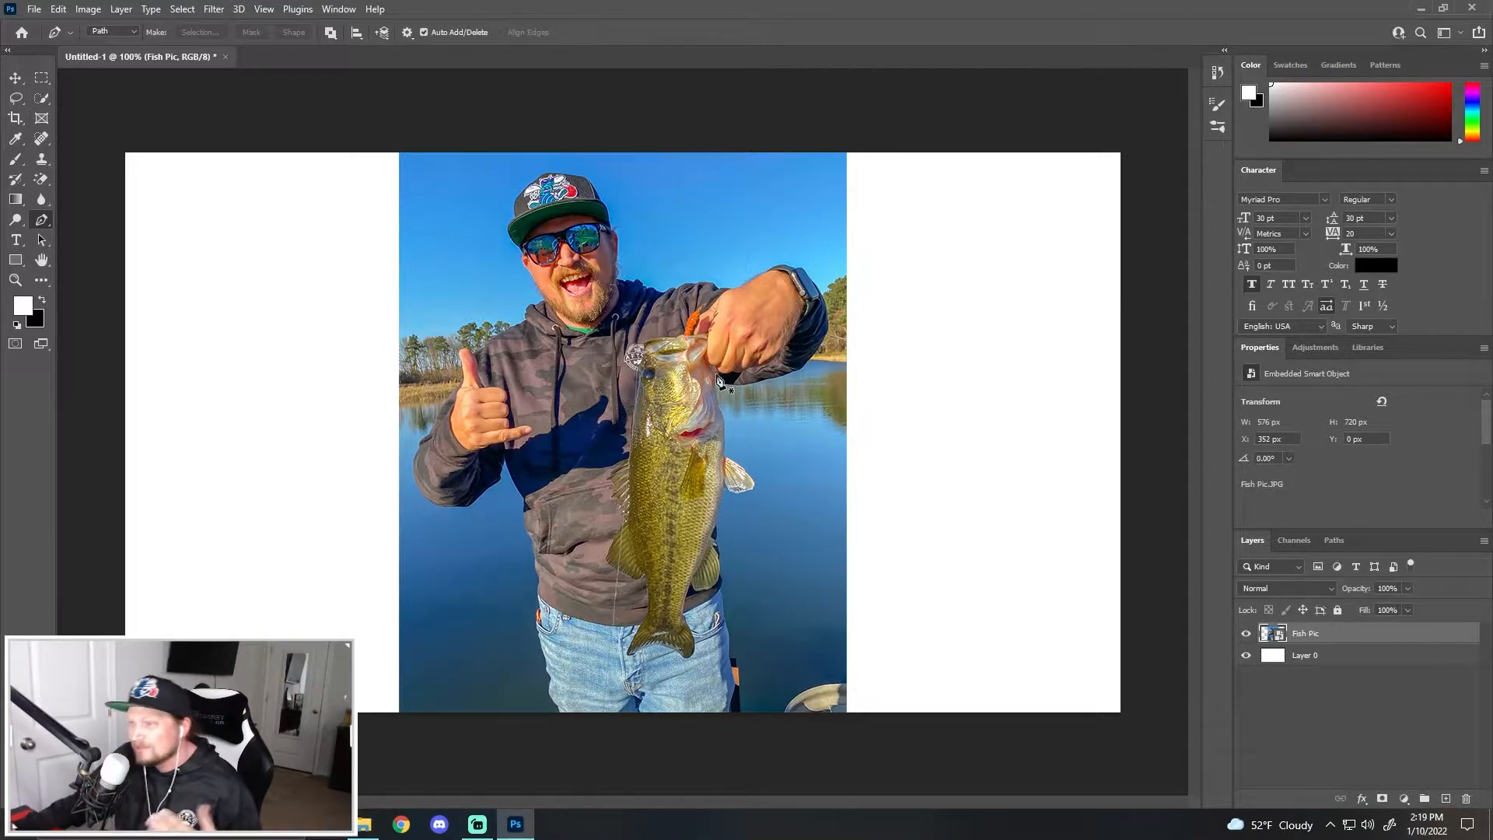
{"action": "left_click", "coordinate": [1304, 348]}
{"action": "left_click", "coordinate": [1263, 349]}
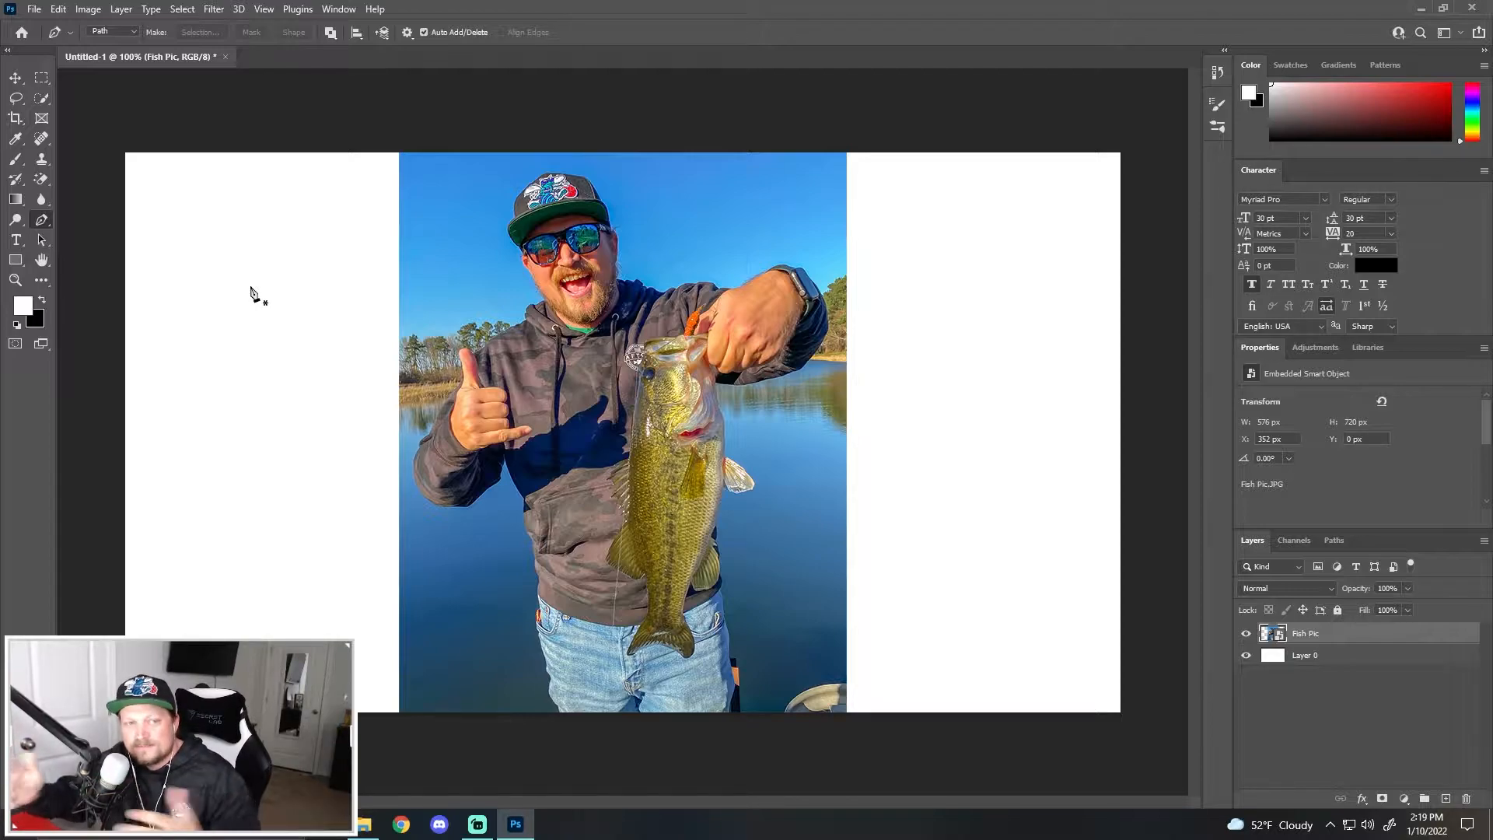
Select the man and the fish in the photo with the Quick Selection tool, including his outstretched arm and hand.
{"action": "left_click", "coordinate": [43, 102]}
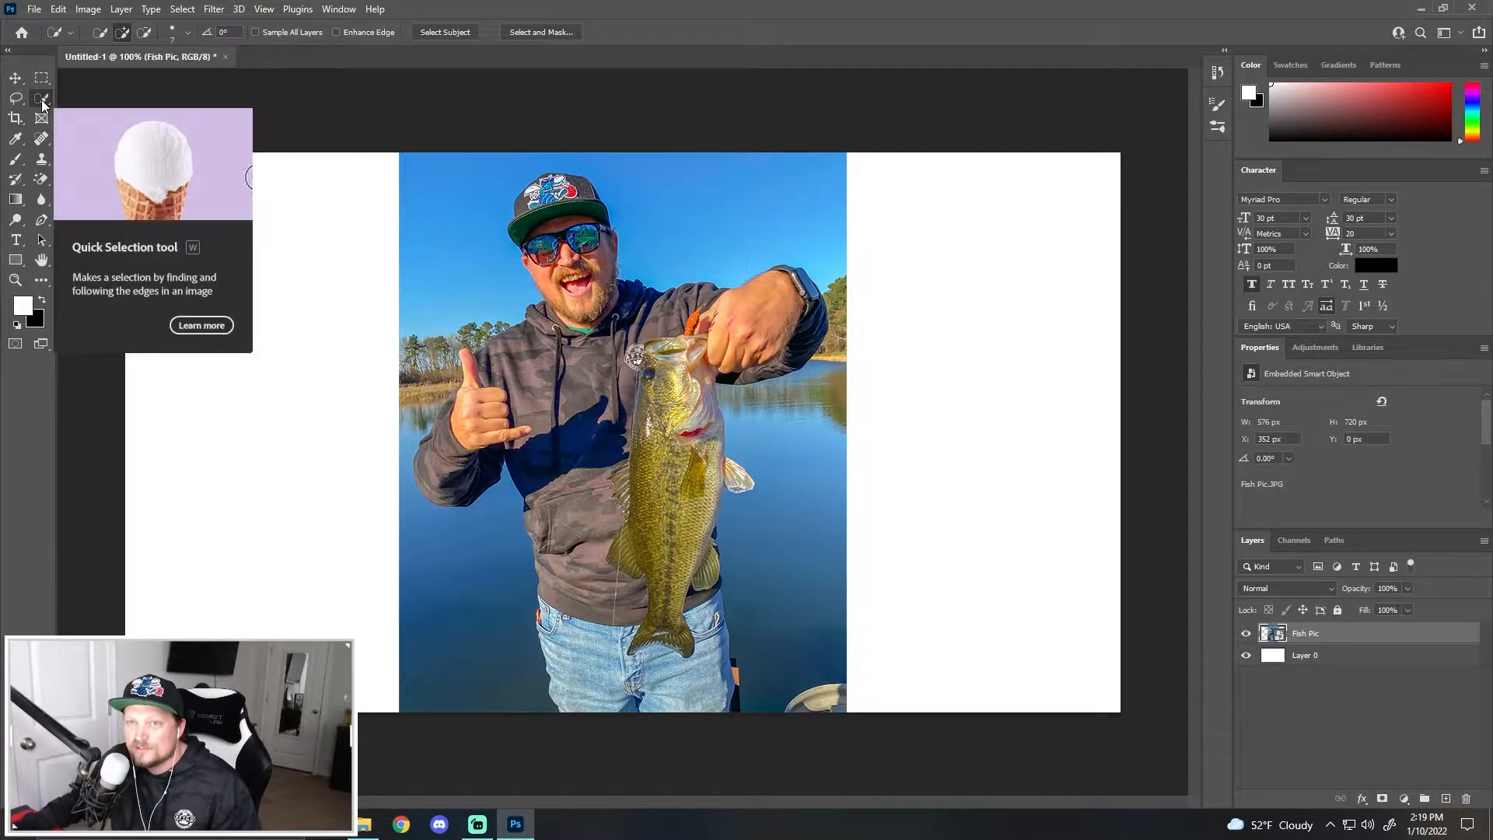
{"action": "left_click", "coordinate": [43, 103]}
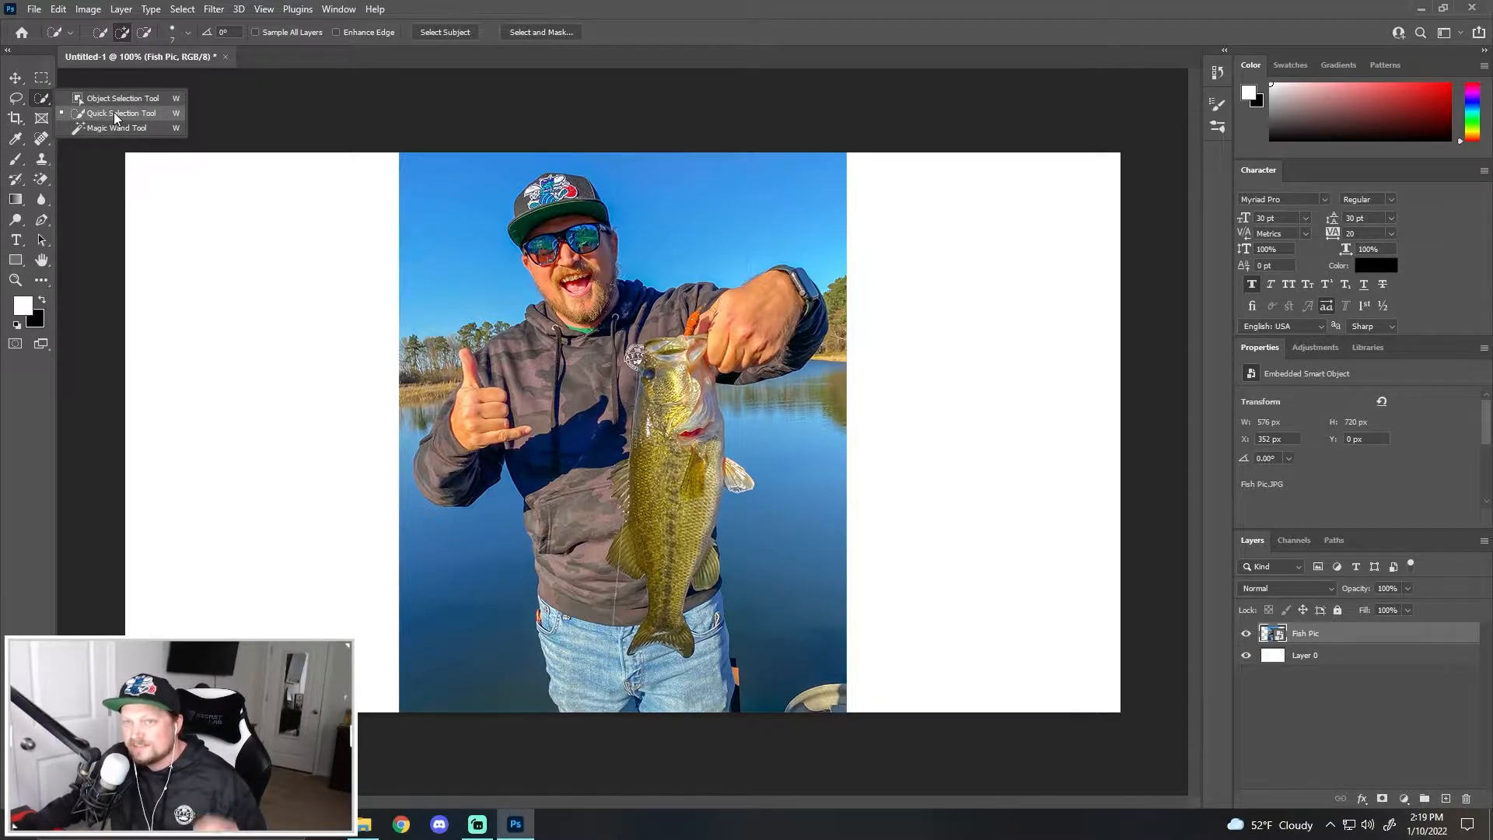
{"action": "left_click", "coordinate": [114, 113]}
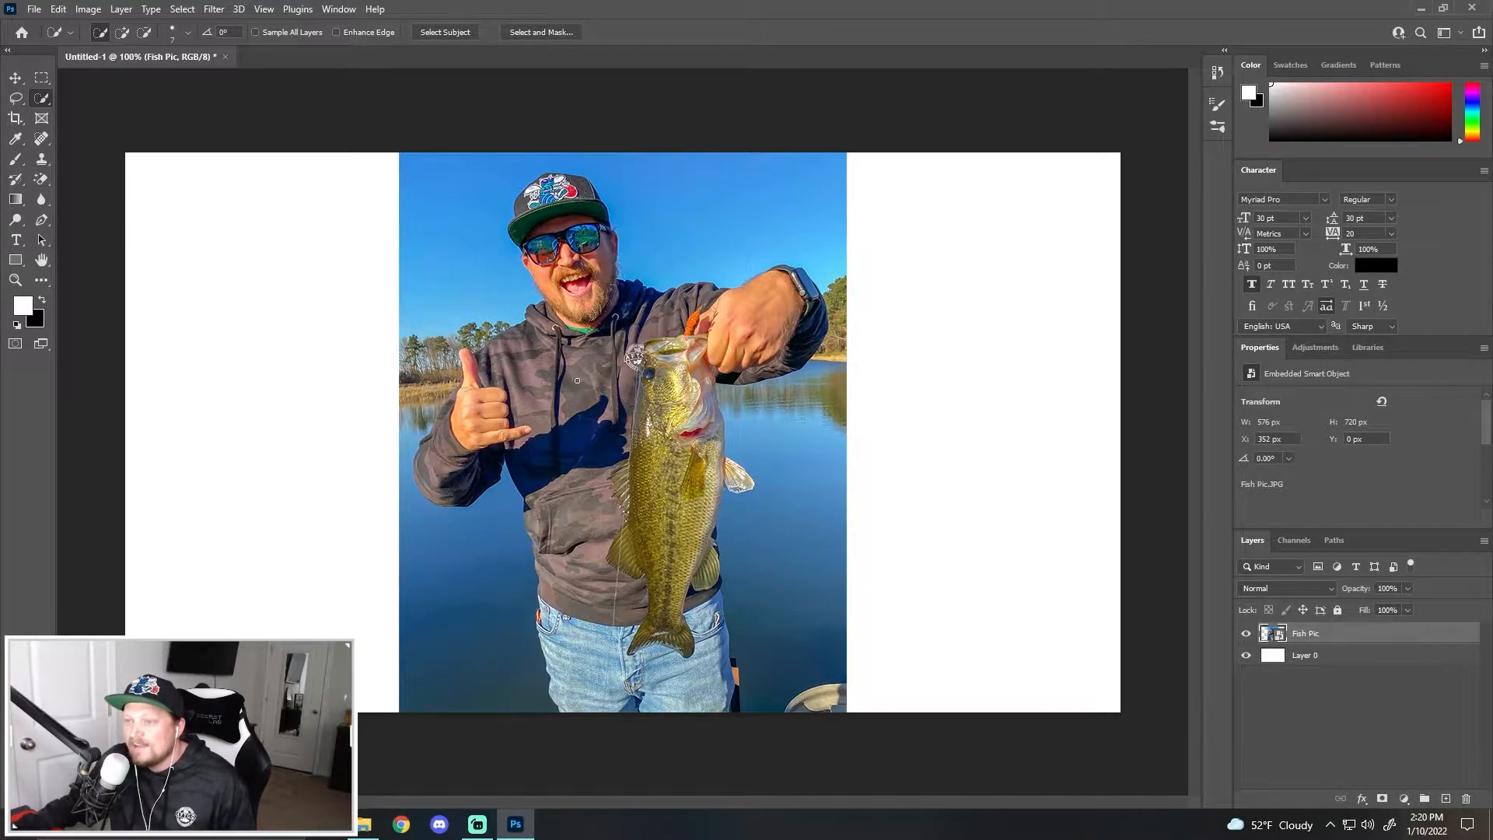
{"action": "mouse_move", "coordinate": [554, 389]}
{"action": "left_mouse_down"}
{"action": "mouse_move", "coordinate": [521, 347]}
{"action": "mouse_move", "coordinate": [579, 304]}
{"action": "mouse_move", "coordinate": [478, 334]}
{"action": "mouse_move", "coordinate": [501, 330]}
{"action": "mouse_move", "coordinate": [551, 389]}
{"action": "mouse_move", "coordinate": [473, 380]}
{"action": "mouse_move", "coordinate": [443, 456]}
{"action": "mouse_move", "coordinate": [477, 384]}
{"action": "left_mouse_up"}
{"action": "mouse_move", "coordinate": [531, 444]}
{"action": "left_mouse_down"}
{"action": "mouse_move", "coordinate": [575, 482]}
{"action": "mouse_move", "coordinate": [598, 597]}
{"action": "mouse_move", "coordinate": [590, 666]}
{"action": "mouse_move", "coordinate": [613, 629]}
{"action": "mouse_move", "coordinate": [642, 673]}
{"action": "mouse_move", "coordinate": [675, 661]}
{"action": "mouse_move", "coordinate": [700, 610]}
{"action": "mouse_move", "coordinate": [681, 527]}
{"action": "mouse_move", "coordinate": [708, 463]}
{"action": "mouse_move", "coordinate": [661, 408]}
{"action": "mouse_move", "coordinate": [715, 436]}
{"action": "mouse_move", "coordinate": [541, 200]}
{"action": "mouse_move", "coordinate": [575, 185]}
{"action": "mouse_move", "coordinate": [552, 184]}
{"action": "left_mouse_up"}
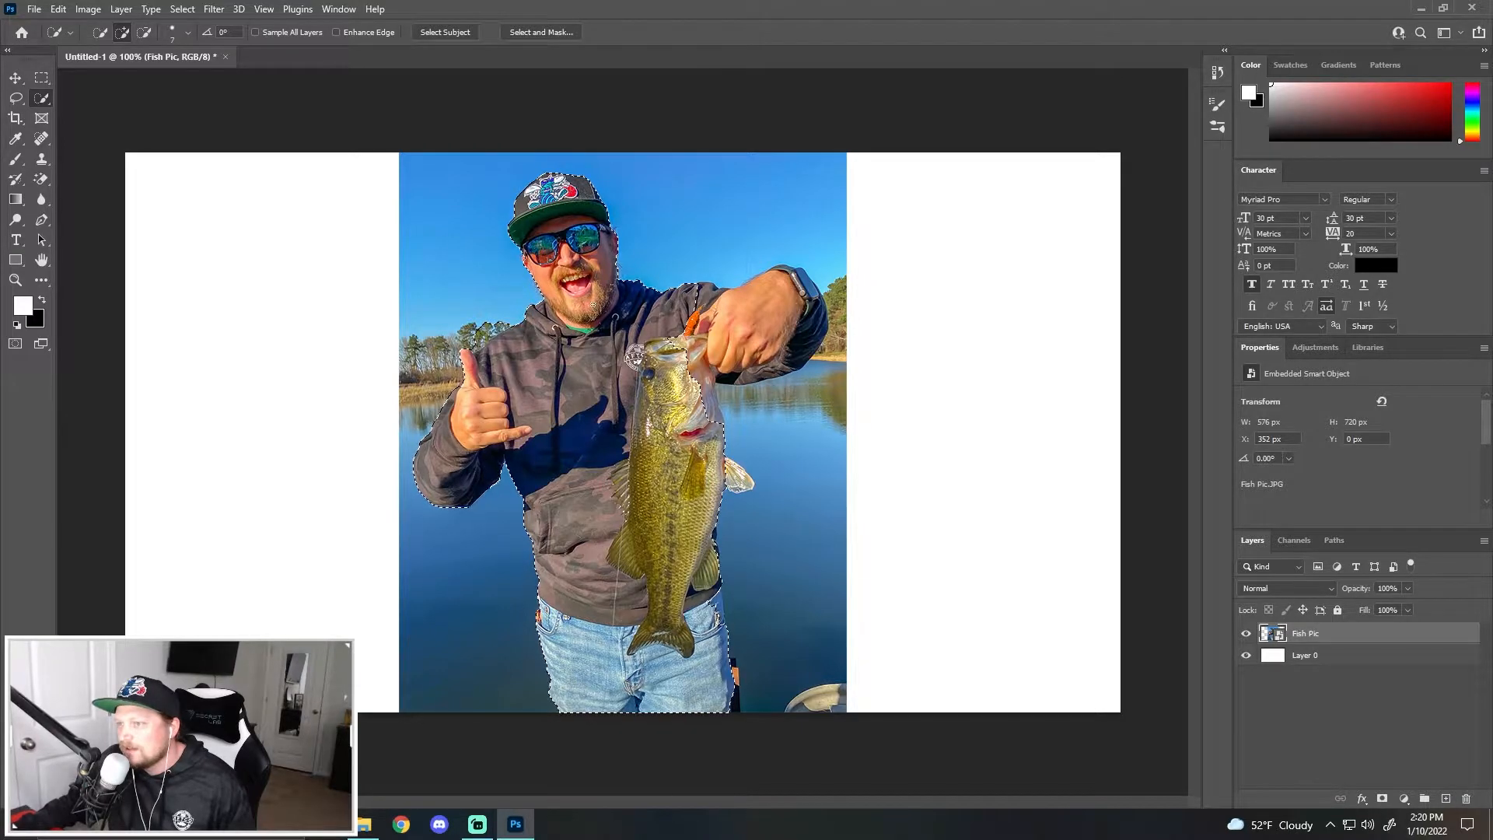
{"action": "mouse_move", "coordinate": [697, 325]}
{"action": "left_mouse_down"}
{"action": "mouse_move", "coordinate": [690, 304]}
{"action": "mouse_move", "coordinate": [751, 309]}
{"action": "left_mouse_up"}
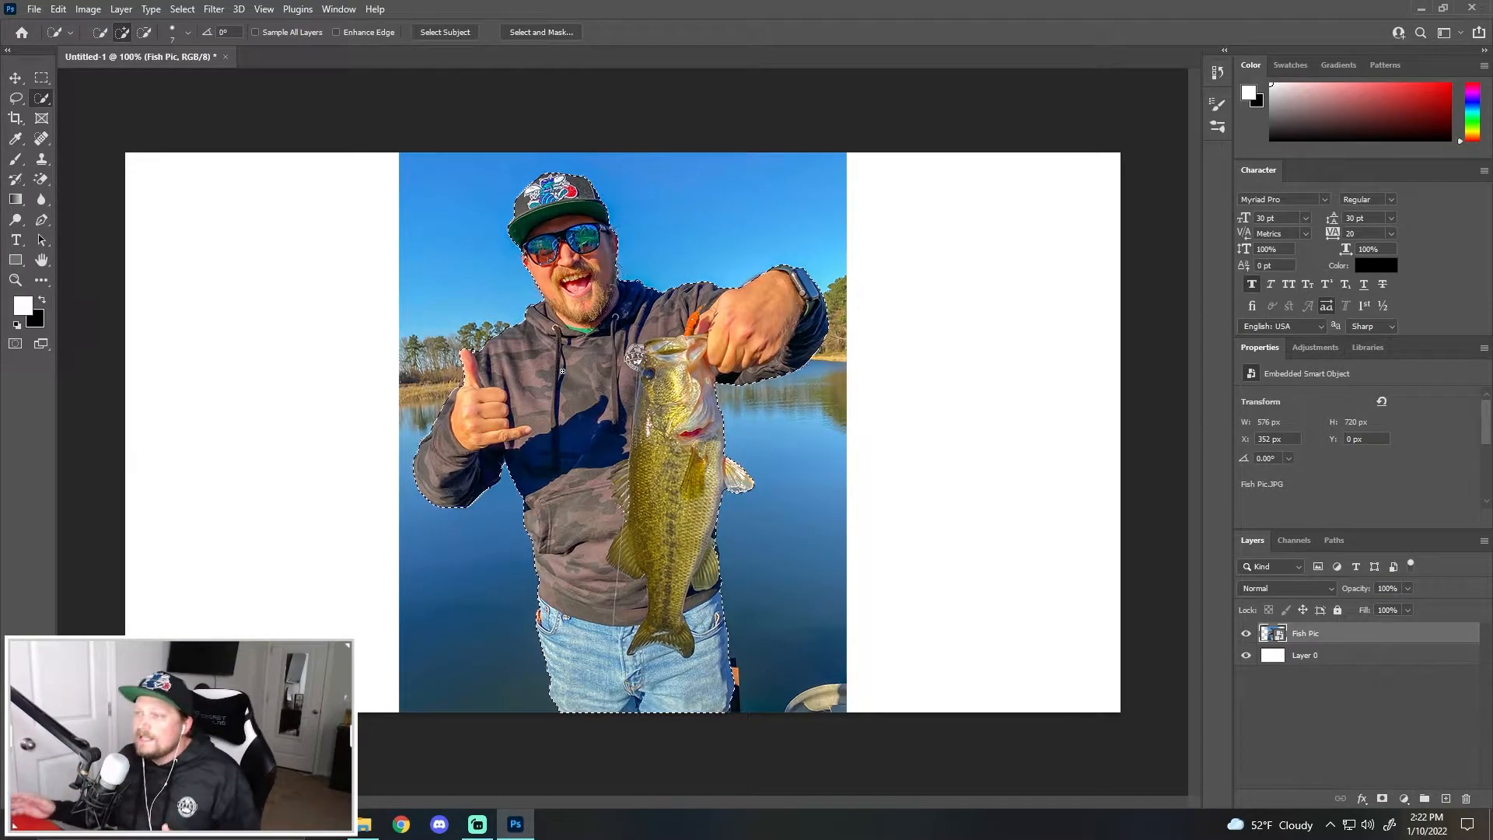
Copy the selected man and fish to a new layer with Layer Via Copy and hide the Fish Pic layer.
{"action": "right_click", "coordinate": [621, 396]}
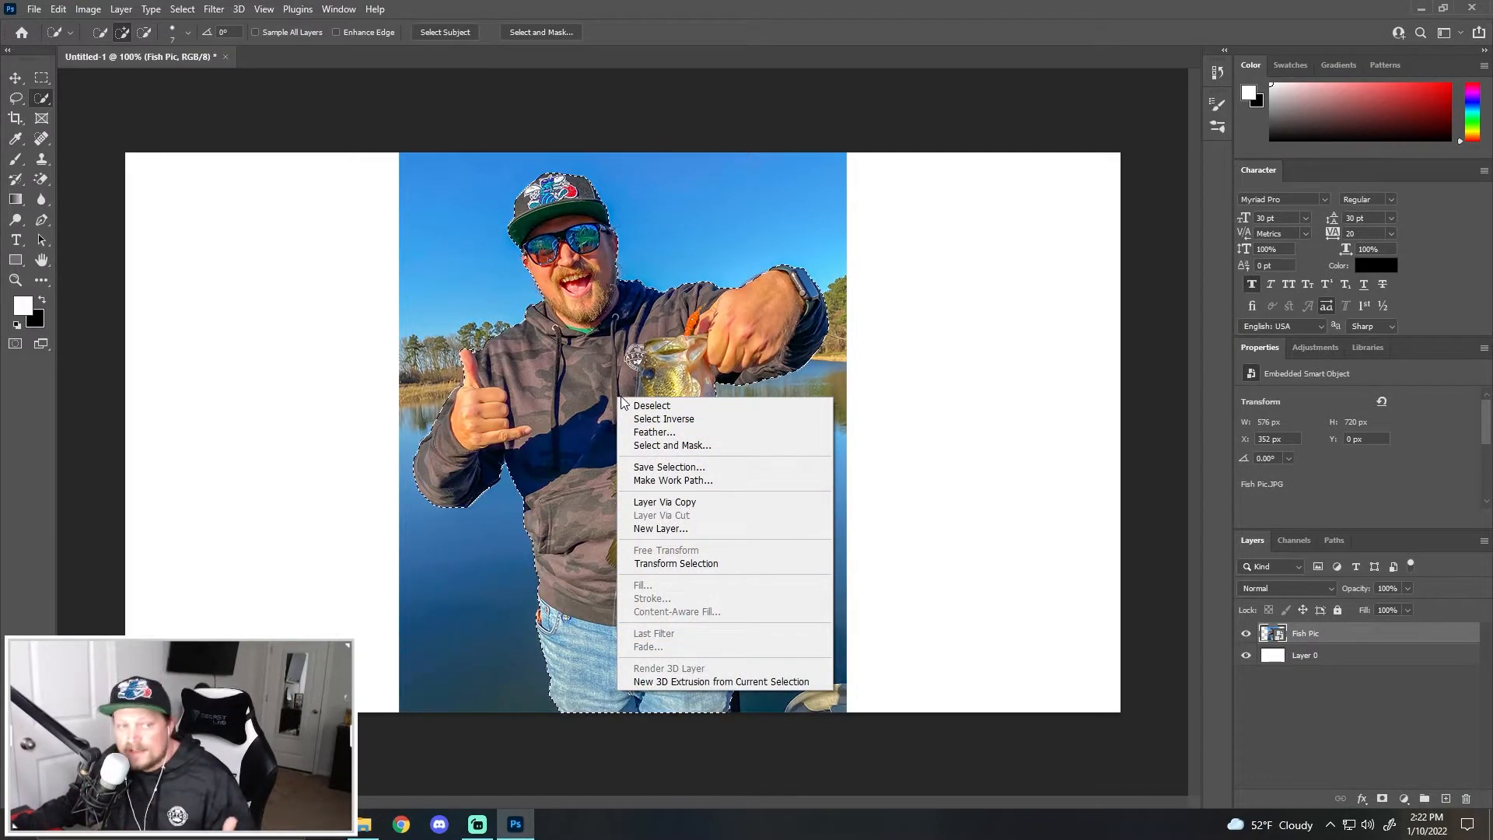
{"action": "left_click", "coordinate": [726, 502]}
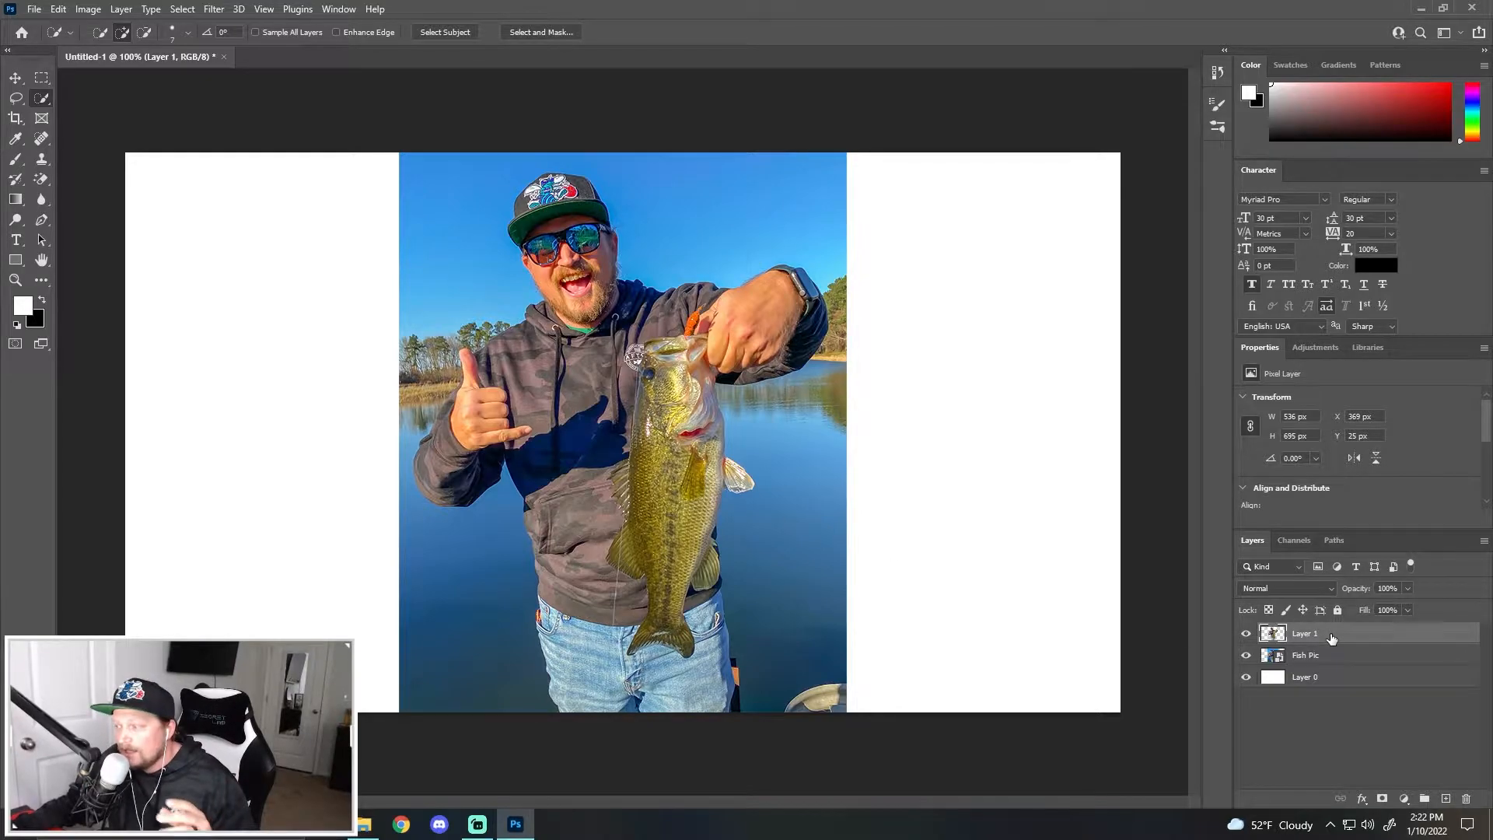
{"action": "left_click", "coordinate": [1246, 658]}
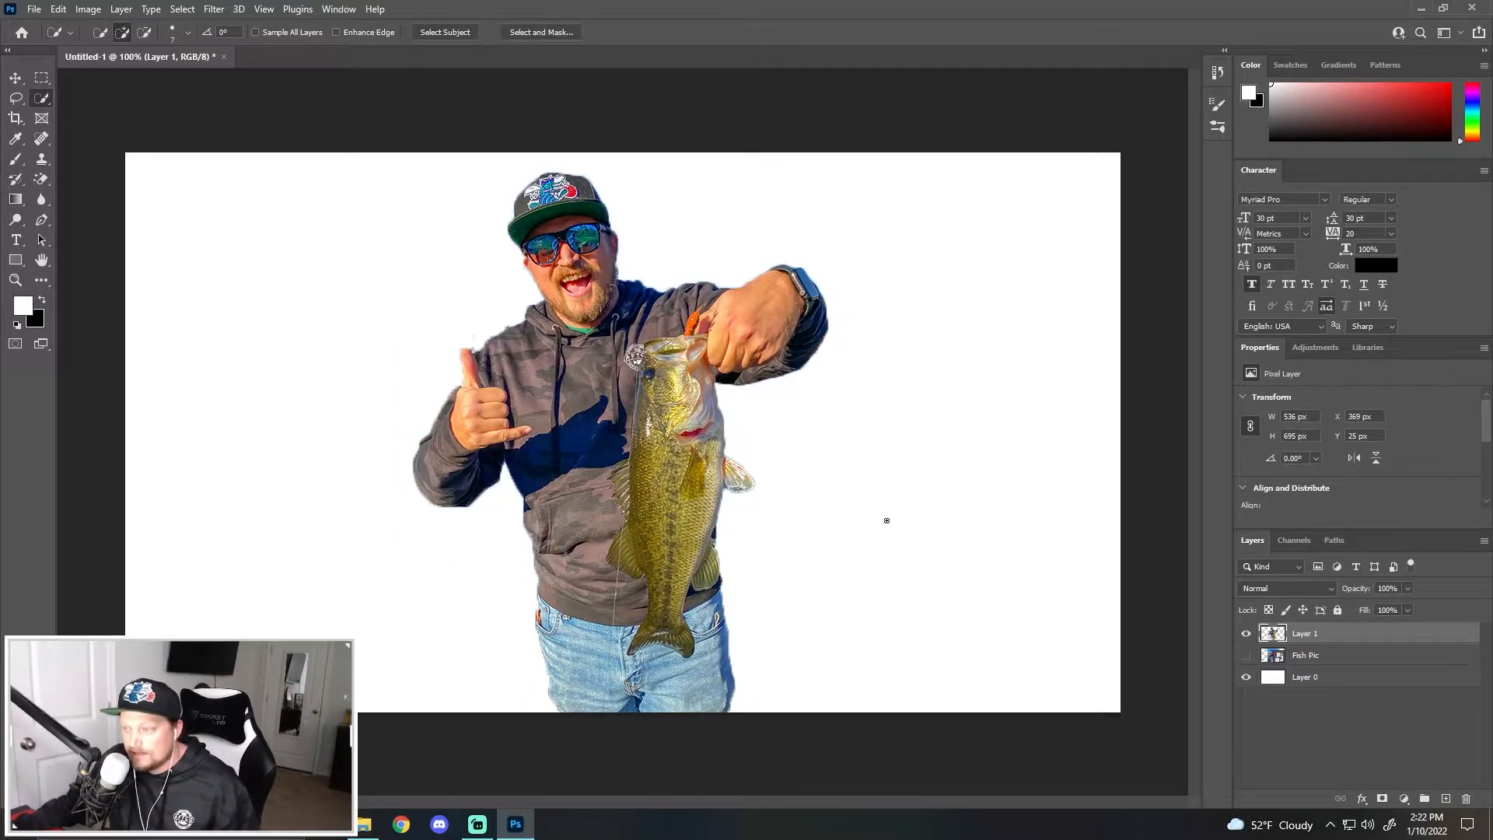
Show the Fish Pic layer again and separate the two images, with the cutout at about X 48, Y 42 px and the photo at about X 439 px.
{"action": "key", "text": "v"}
{"action": "mouse_move", "coordinate": [583, 389]}
{"action": "left_mouse_down"}
{"action": "mouse_move", "coordinate": [504, 380]}
{"action": "mouse_move", "coordinate": [918, 411]}
{"action": "mouse_move", "coordinate": [319, 407]}
{"action": "mouse_move", "coordinate": [416, 429]}
{"action": "mouse_move", "coordinate": [334, 438]}
{"action": "mouse_move", "coordinate": [319, 421]}
{"action": "left_mouse_up"}
{"action": "left_click", "coordinate": [1246, 655]}
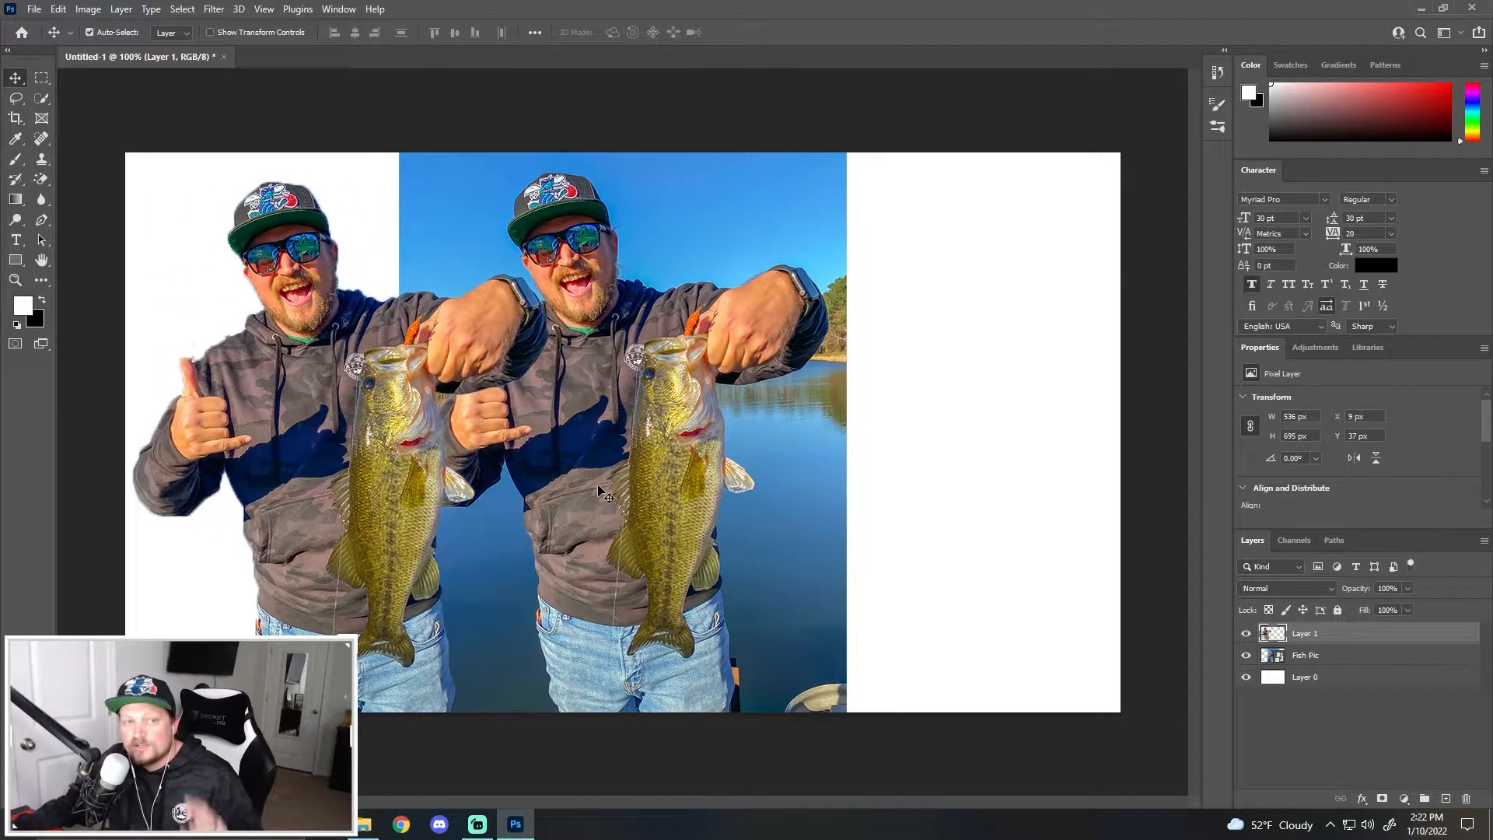
{"action": "left_click_drag", "start_coordinate": [410, 412], "coordinate": [390, 410]}
{"action": "left_click_drag", "start_coordinate": [705, 420], "coordinate": [774, 420]}
{"action": "left_click", "coordinate": [300, 420]}
{"action": "left_click_drag", "start_coordinate": [300, 420], "coordinate": [351, 426]}
Try stacking the Fish Pic layer above the cutout layer, and return the cutout layer to the top of the stack.
{"action": "left_click_drag", "start_coordinate": [1344, 659], "coordinate": [1341, 630]}
{"action": "mouse_move", "coordinate": [769, 492]}
{"action": "left_mouse_down"}
{"action": "mouse_move", "coordinate": [560, 489]}
{"action": "mouse_move", "coordinate": [768, 492]}
{"action": "left_mouse_up"}
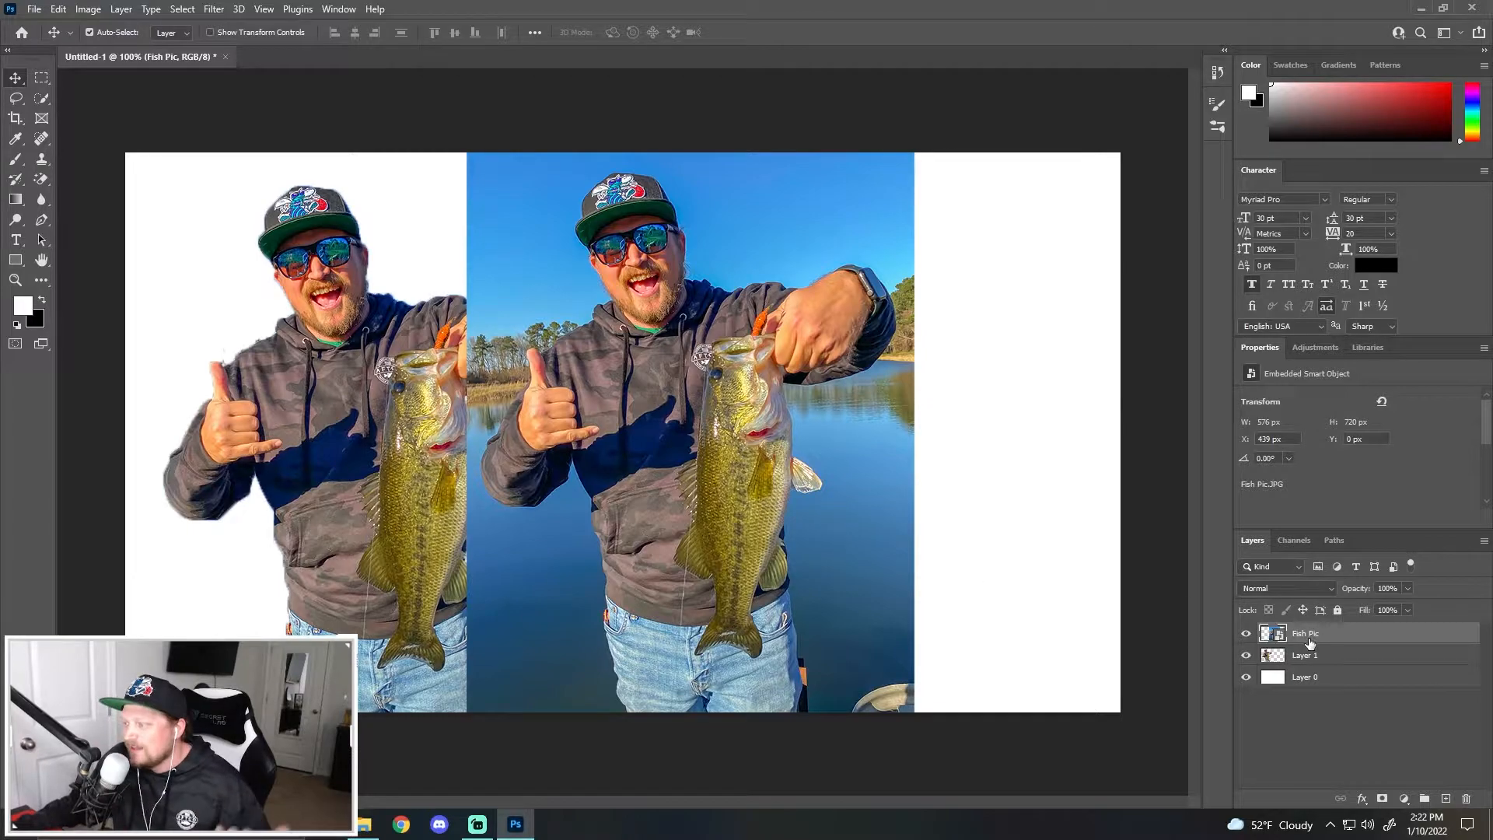
{"action": "left_click", "coordinate": [1339, 661]}
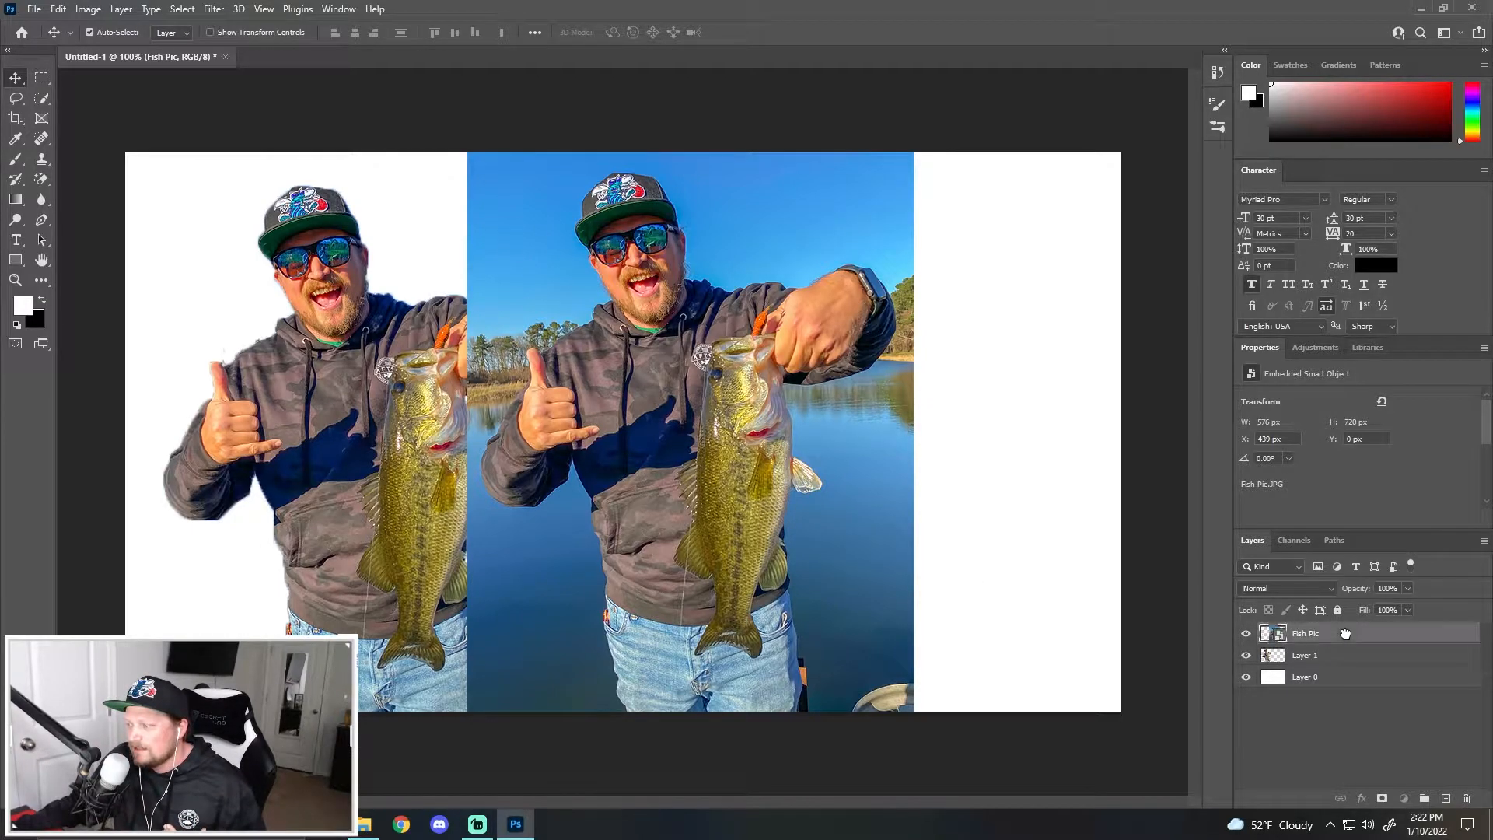
{"action": "left_click_drag", "start_coordinate": [1338, 639], "coordinate": [1331, 630]}
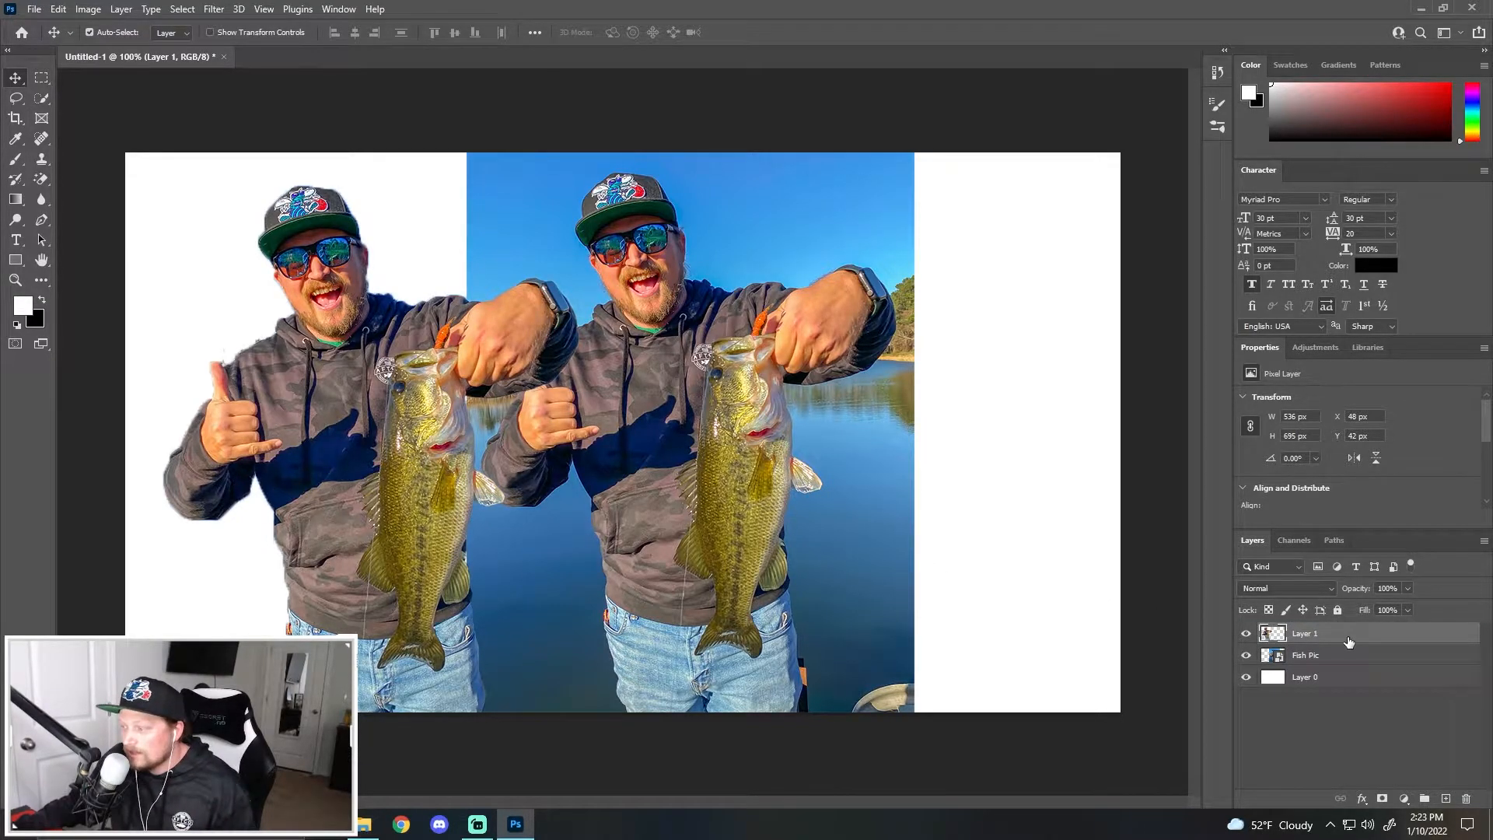
Add an outside Stroke layer style to the cutout layer with a size of 6 px and 100% opacity.
{"action": "double_click", "coordinate": [1350, 641]}
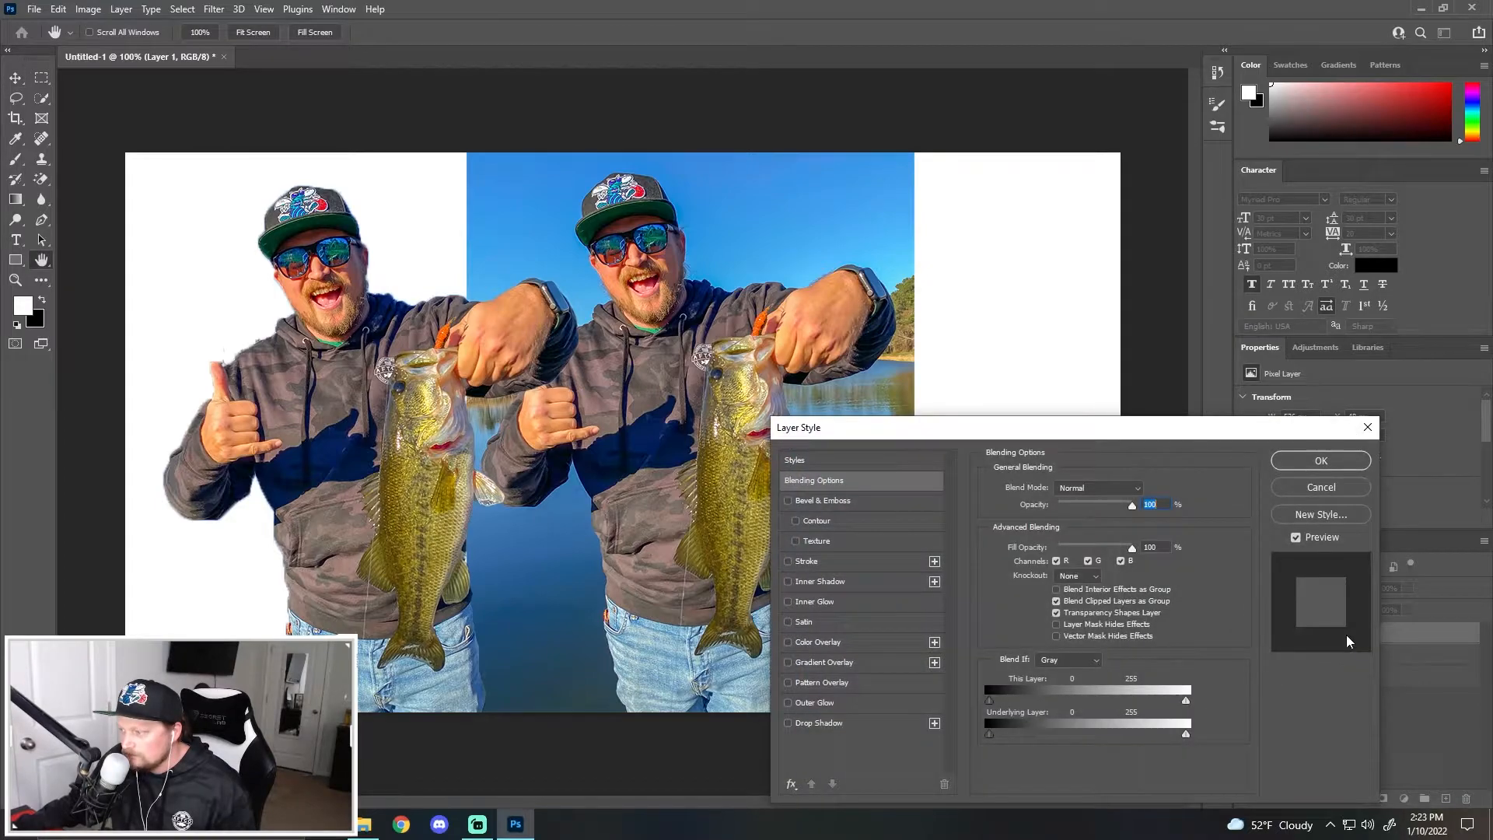
{"action": "left_click_drag", "start_coordinate": [1031, 429], "coordinate": [840, 270]}
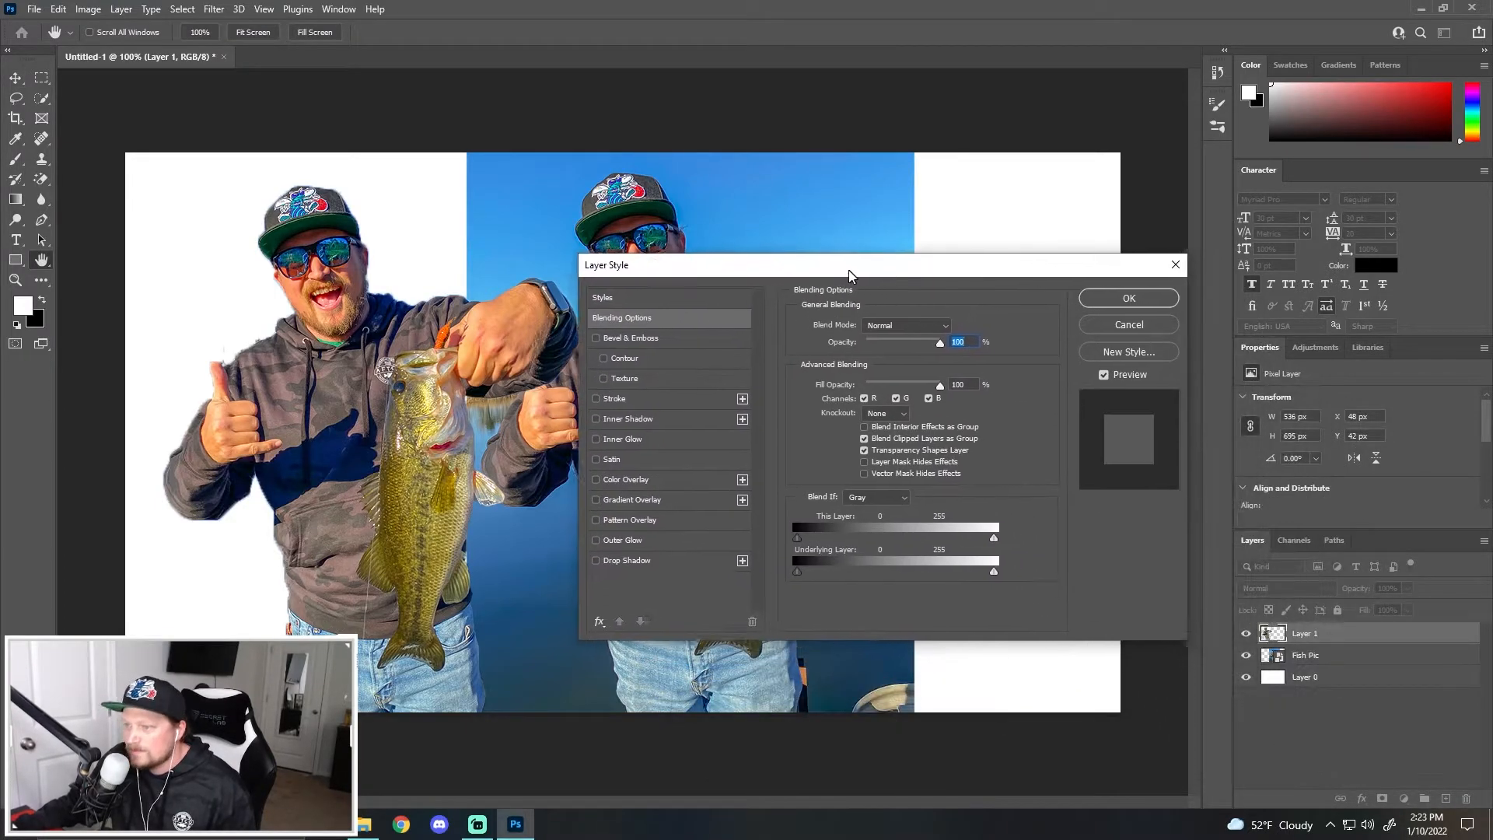
{"action": "left_click", "coordinate": [590, 397]}
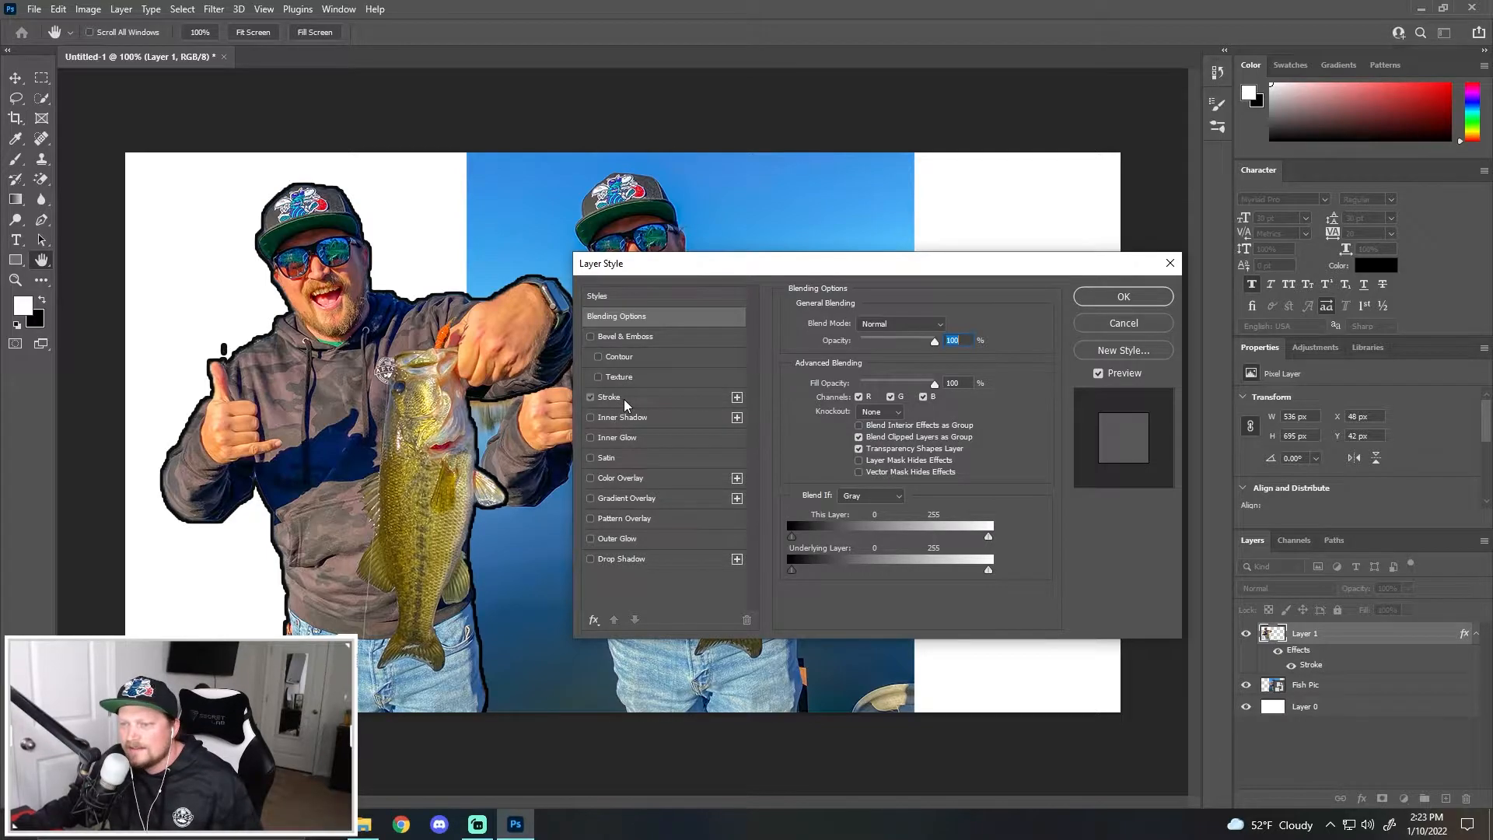
{"action": "left_click", "coordinate": [624, 399]}
{"action": "mouse_move", "coordinate": [847, 326]}
{"action": "left_mouse_down"}
{"action": "mouse_move", "coordinate": [874, 325]}
{"action": "mouse_move", "coordinate": [851, 329]}
{"action": "left_mouse_up"}
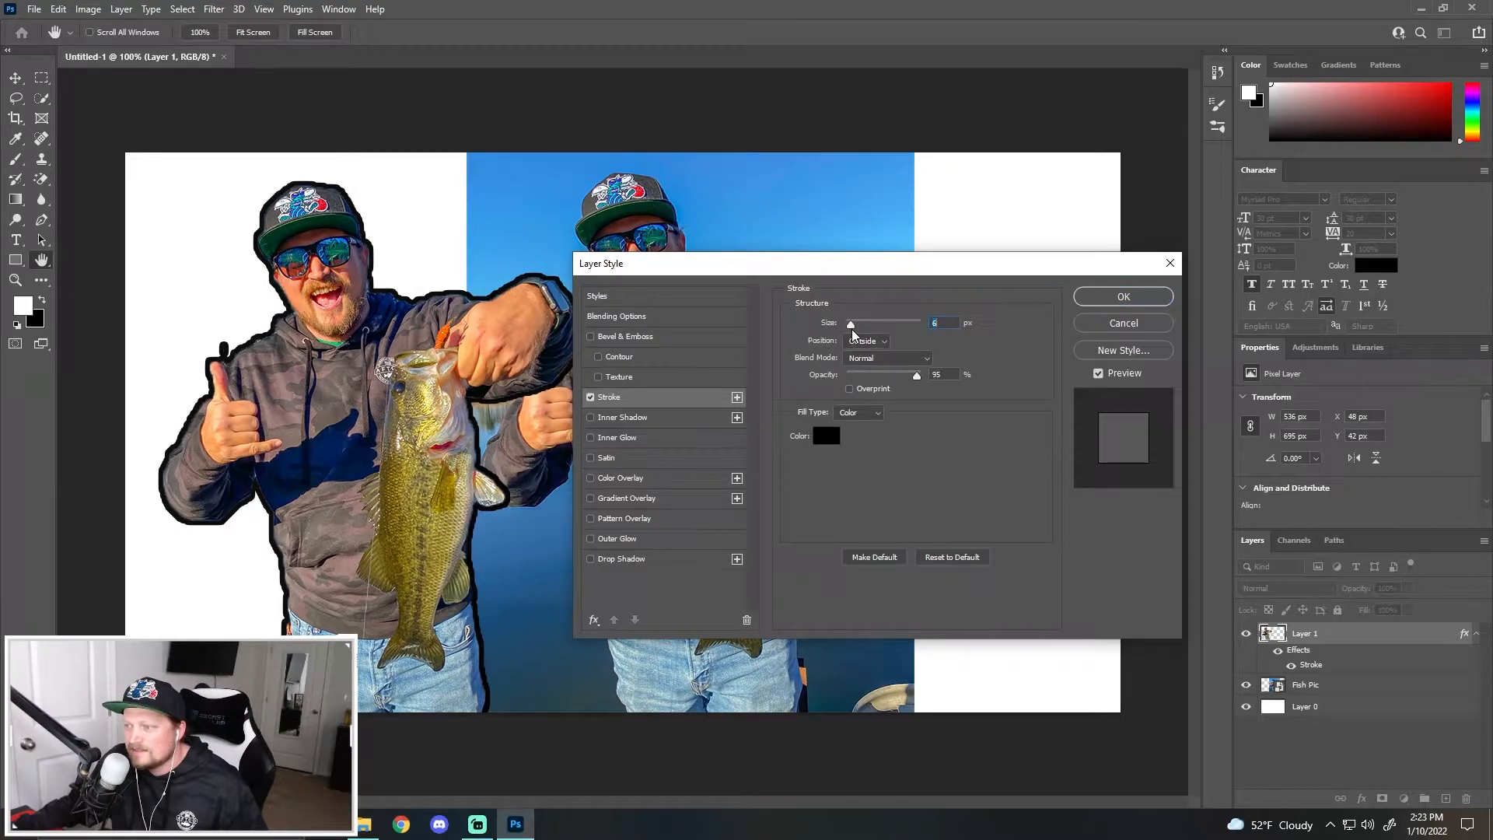
{"action": "left_click_drag", "start_coordinate": [914, 377], "coordinate": [947, 378]}
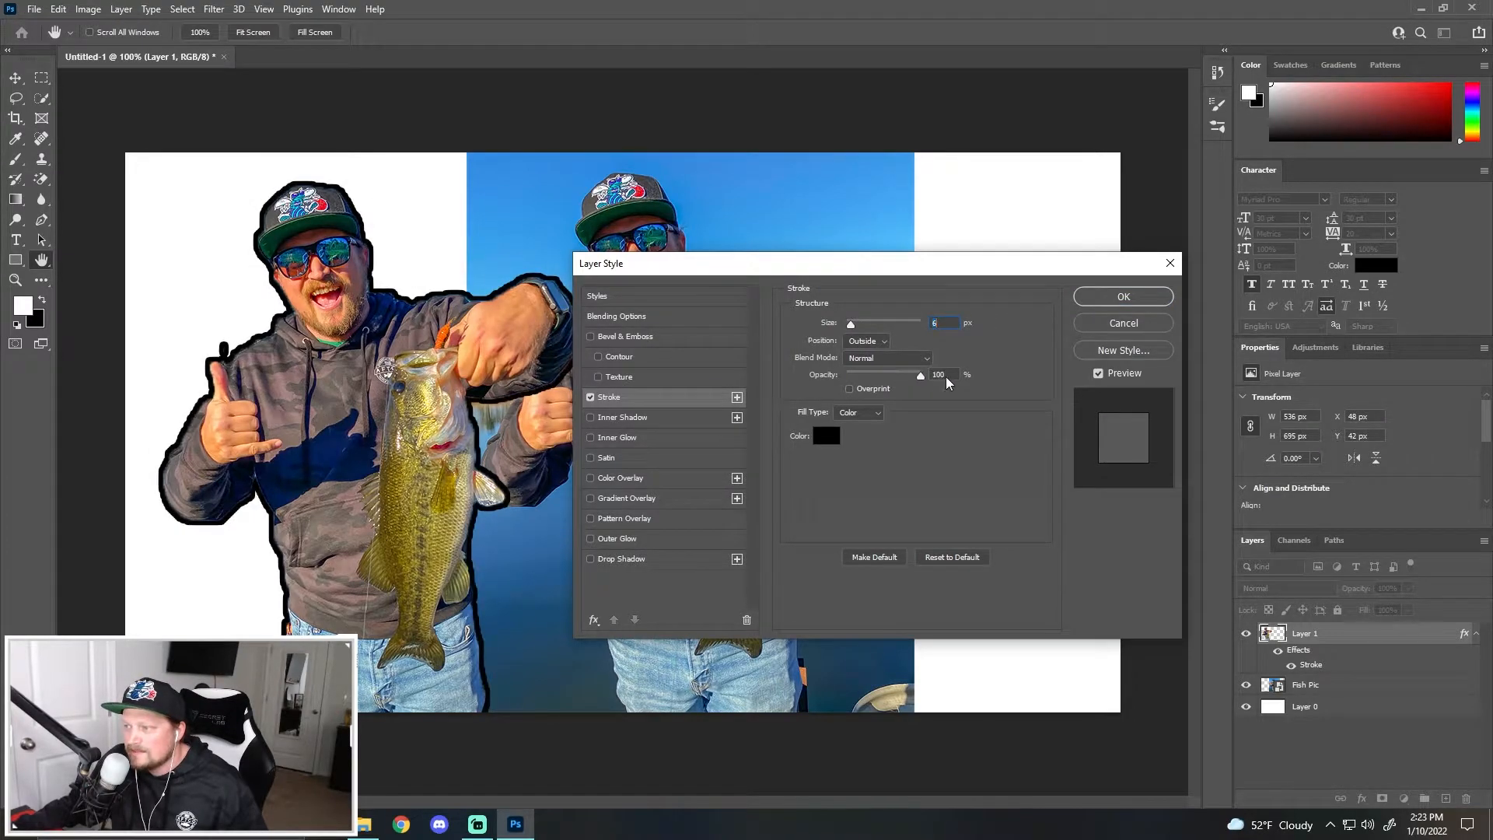
Set the stroke colour to bright green 94ff54 and apply the layer style.
{"action": "left_click", "coordinate": [824, 443]}
{"action": "left_click_drag", "start_coordinate": [1191, 587], "coordinate": [1196, 549]}
{"action": "left_click", "coordinate": [1234, 618]}
{"action": "left_click", "coordinate": [1151, 473]}
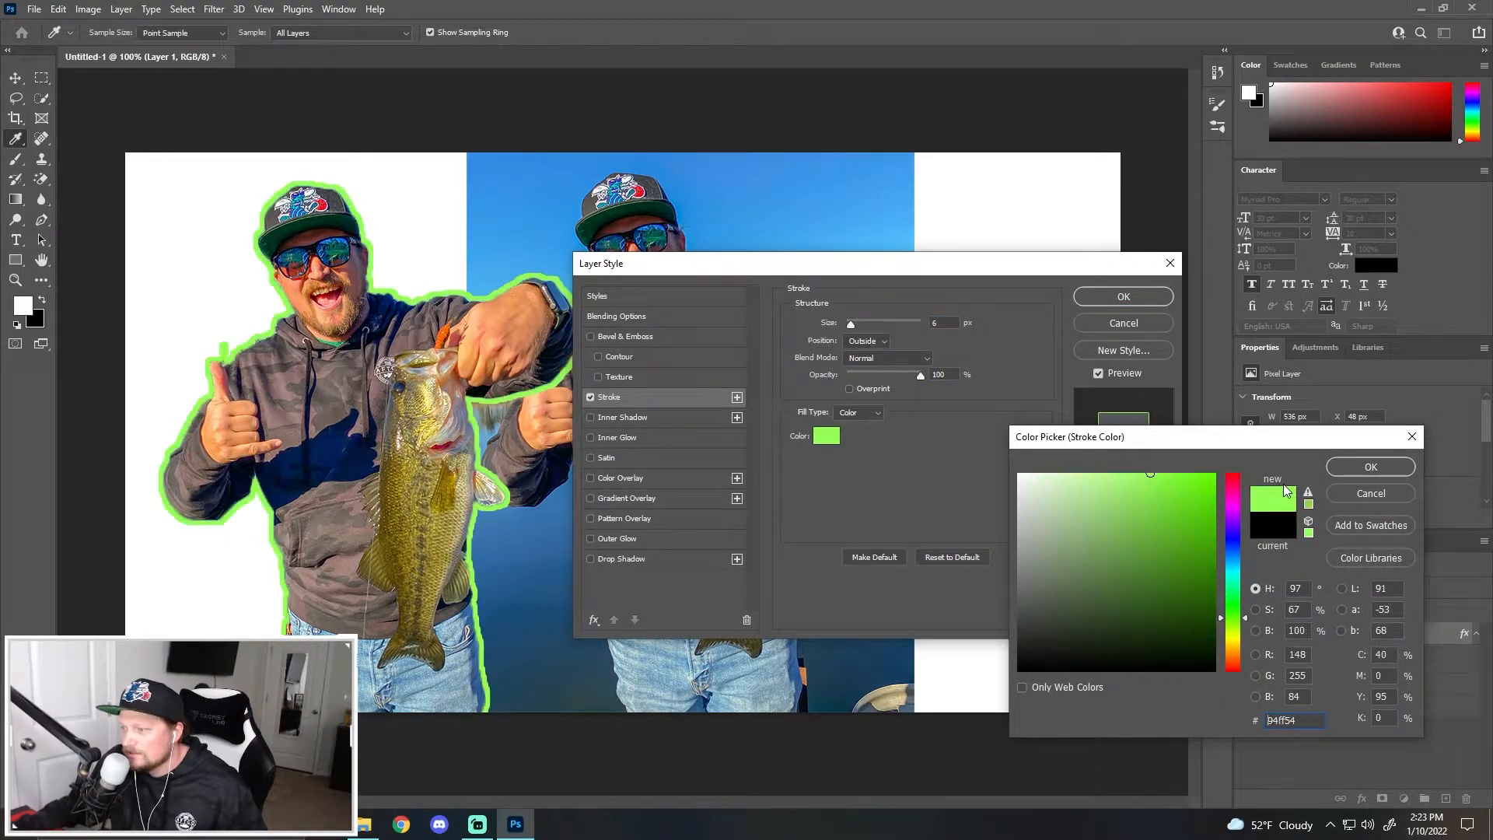
{"action": "left_click", "coordinate": [1371, 470]}
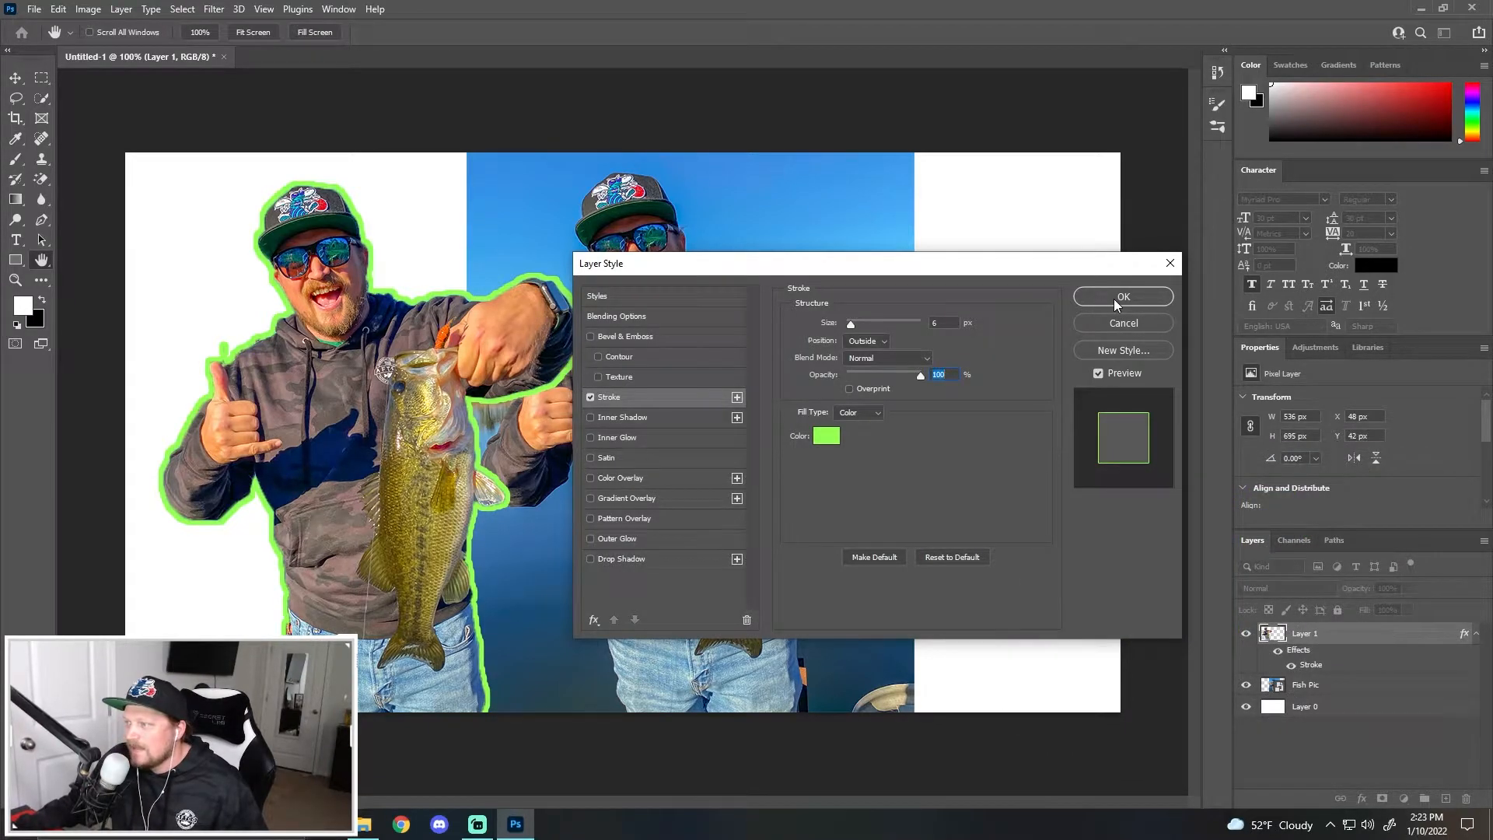
{"action": "left_click", "coordinate": [1114, 299]}
Delete the Fish Pic layer and move the outlined cutout to about X 315 px, Y 33 px near the canvas centre.
{"action": "left_click_drag", "start_coordinate": [382, 435], "coordinate": [372, 435]}
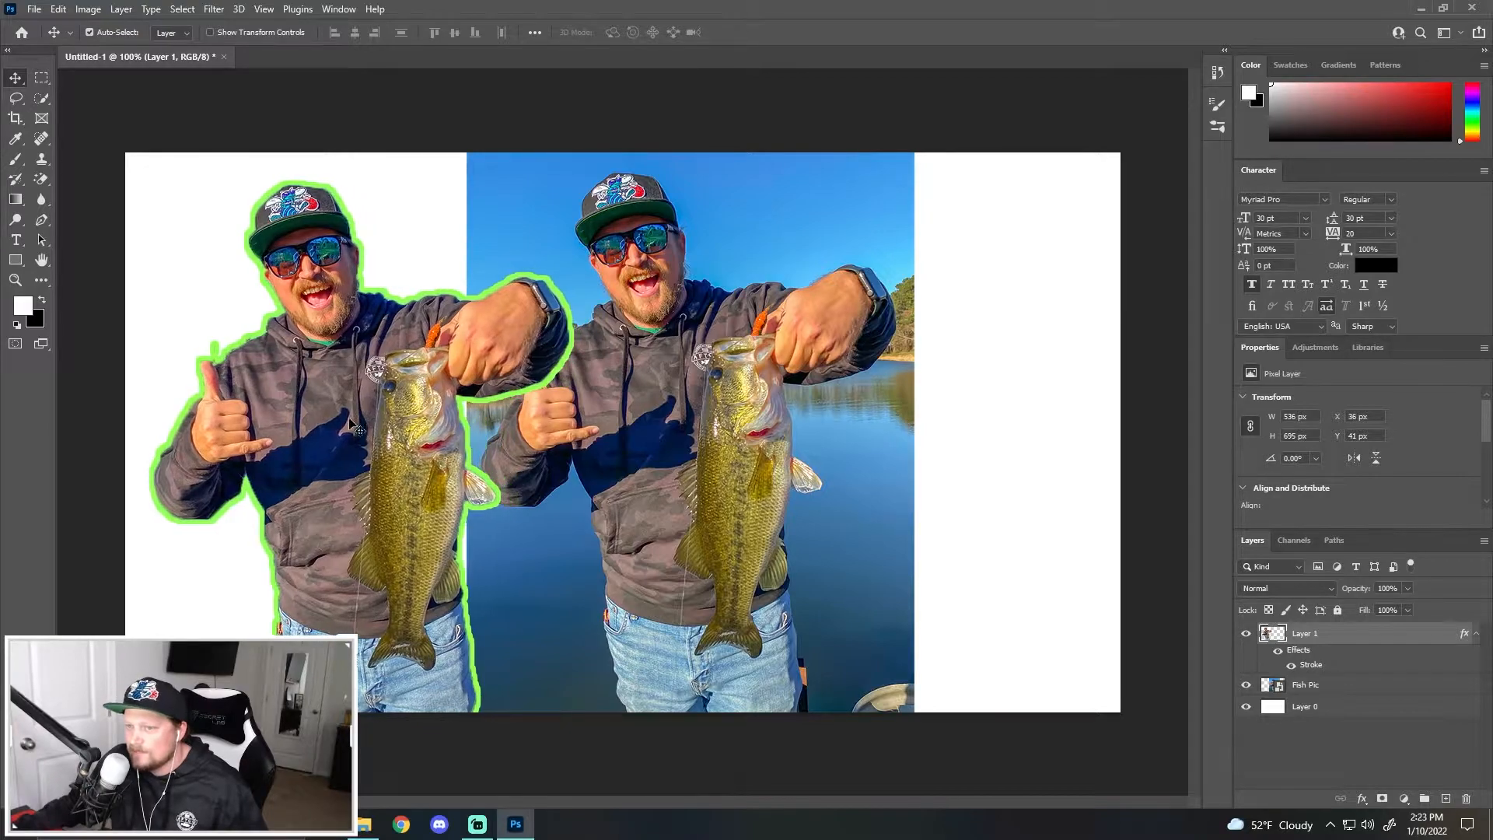
{"action": "left_click", "coordinate": [1307, 689]}
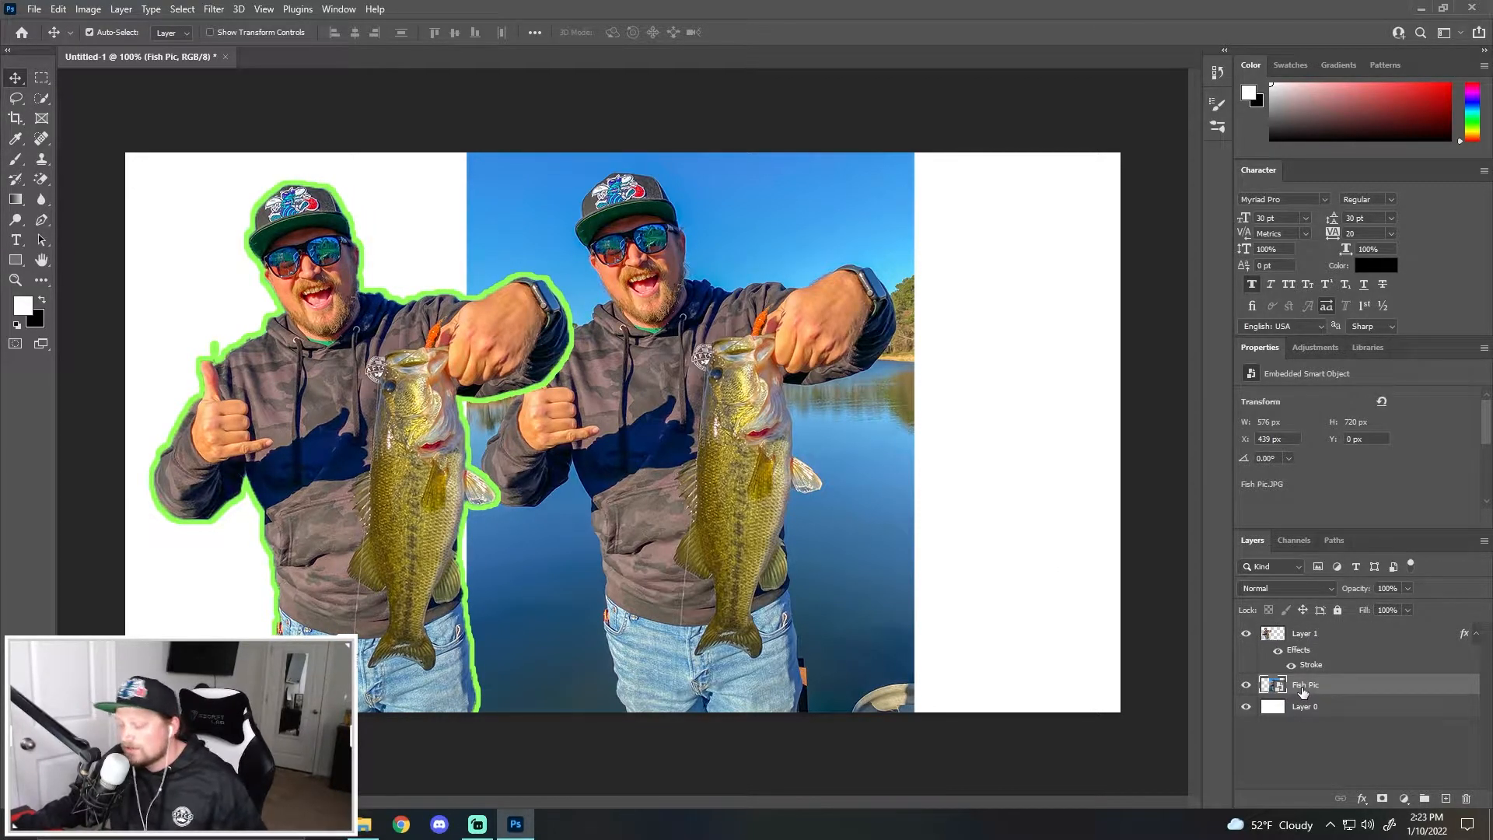
{"action": "key", "text": "Delete"}
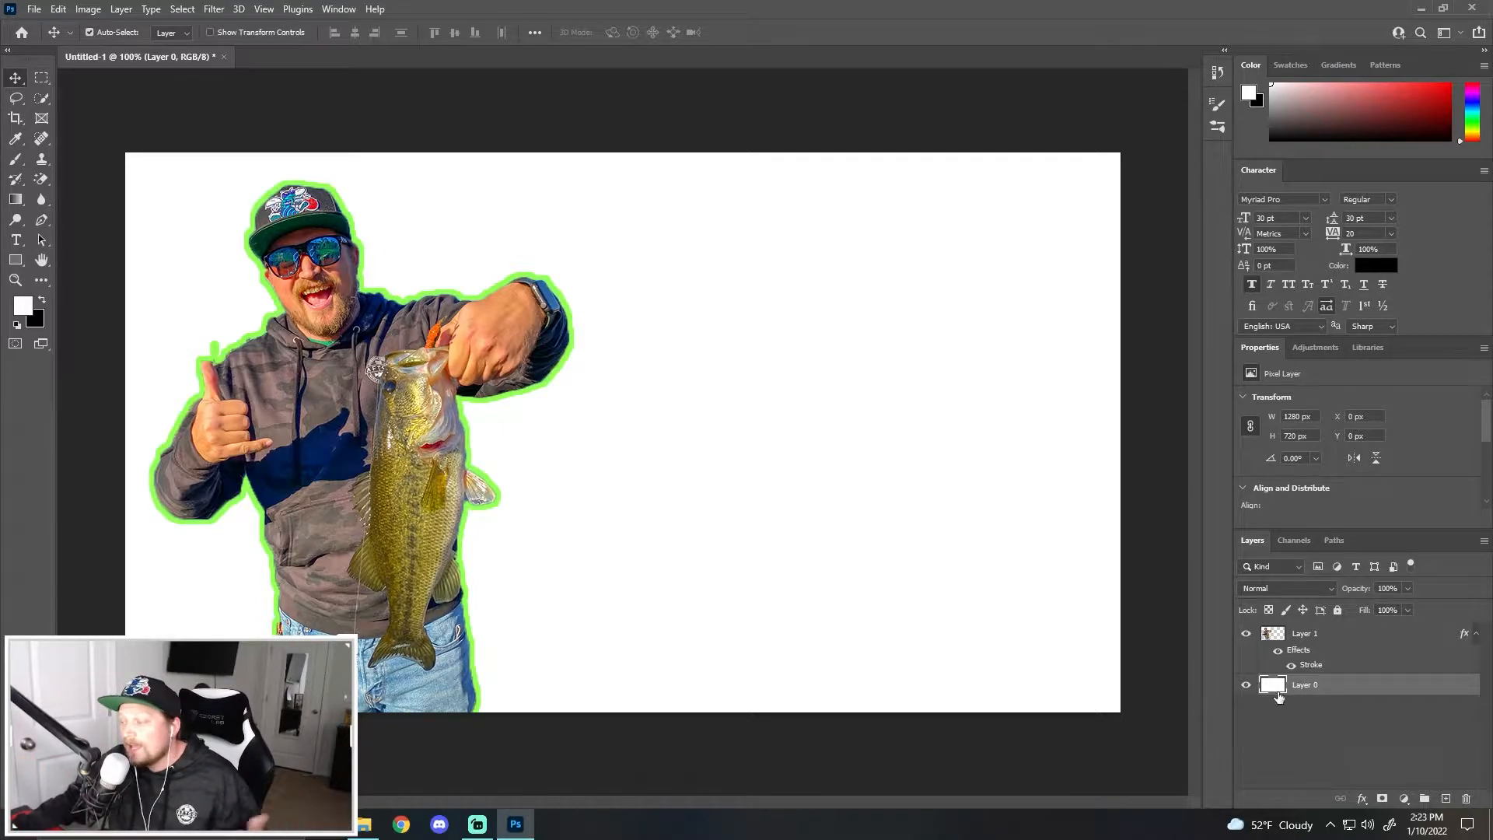
{"action": "left_click", "coordinate": [1319, 636]}
{"action": "left_click_drag", "start_coordinate": [364, 461], "coordinate": [580, 465]}
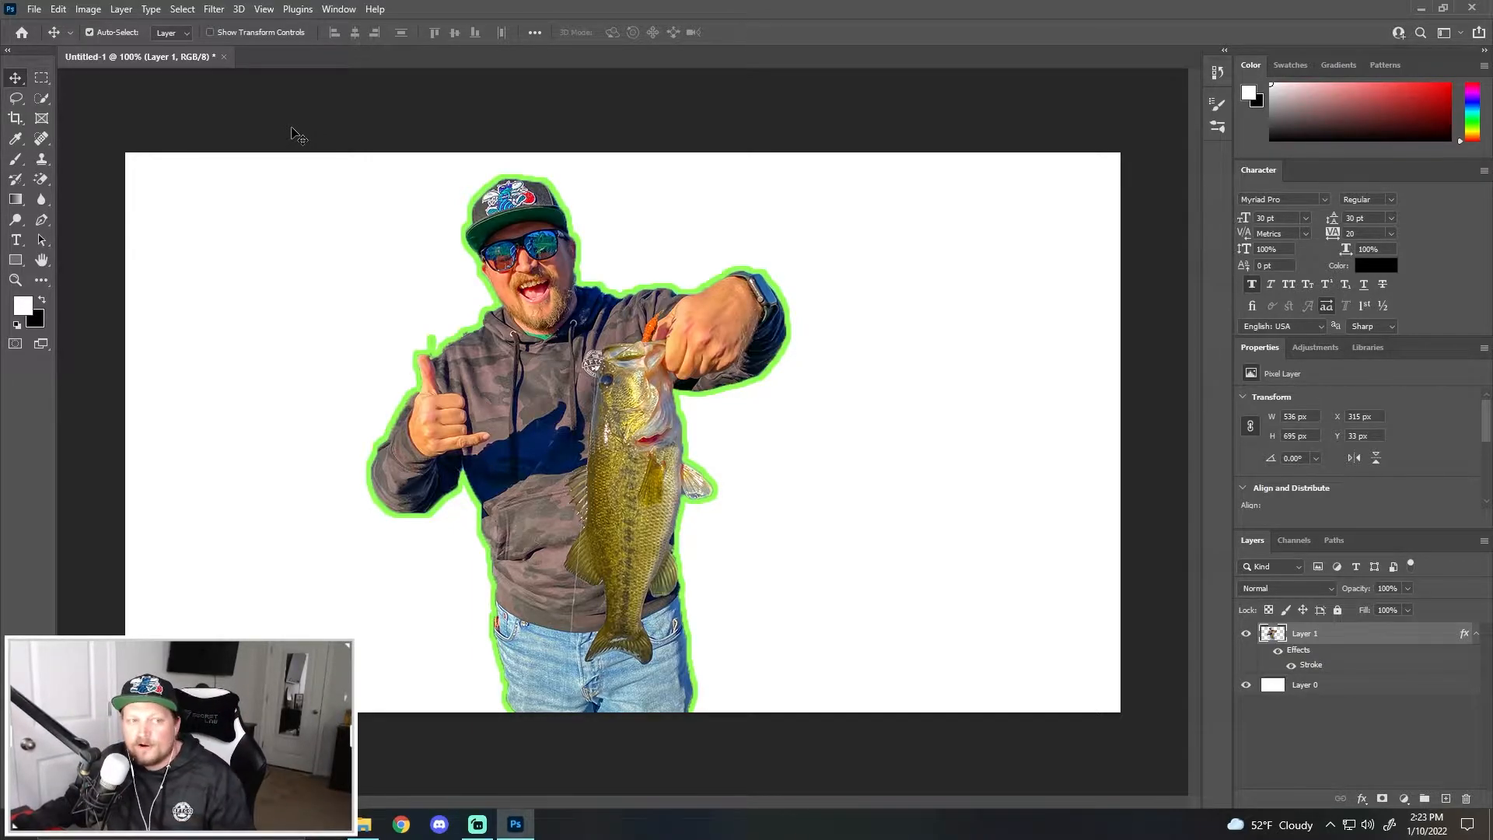
Add a layer mask to the cutout, brush out the stray bit above the thumb in black, and undo a trial stroke across the figure.
{"action": "left_click", "coordinate": [1382, 800]}
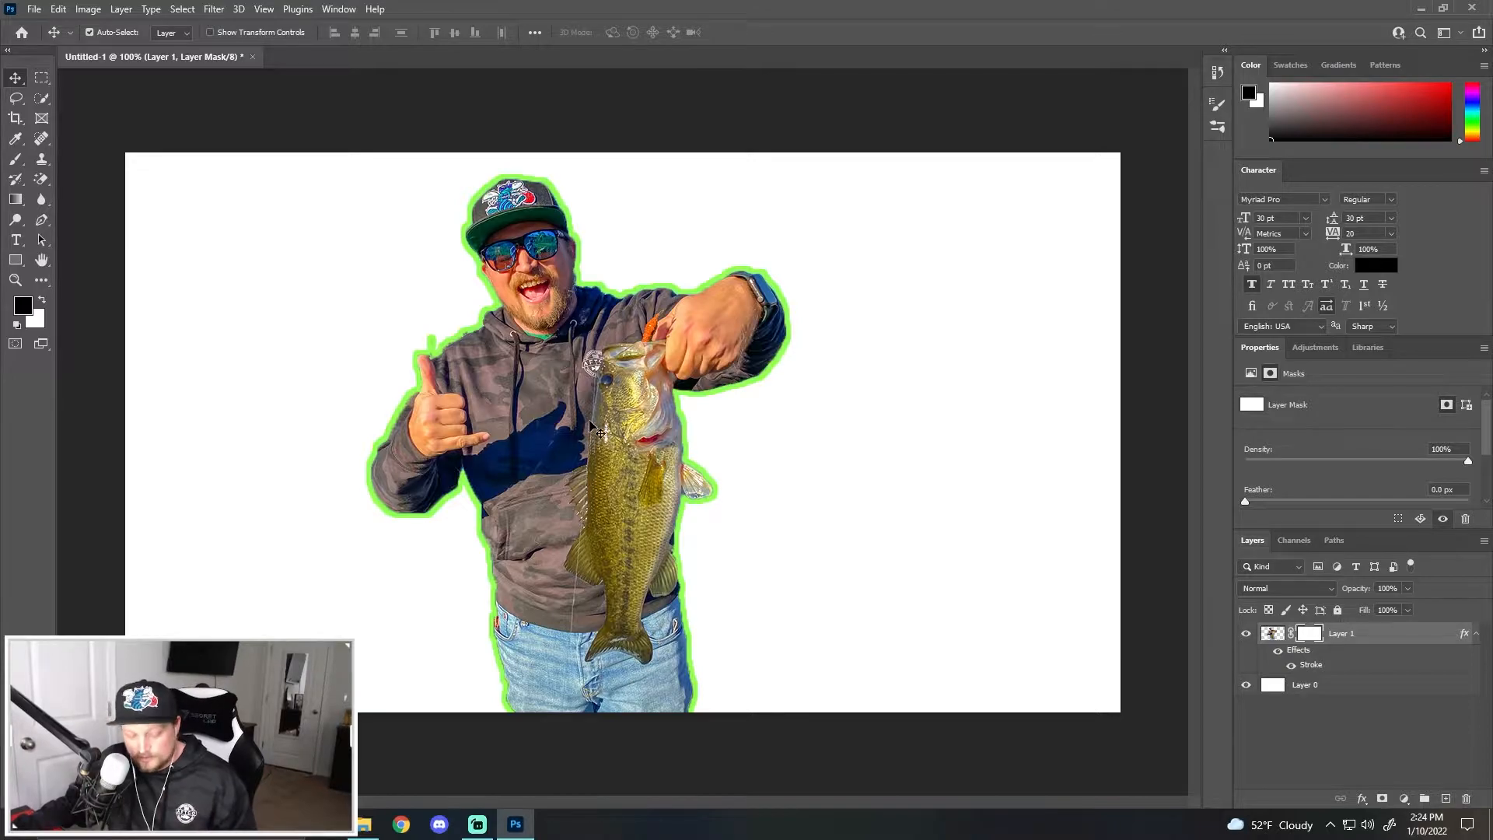
{"action": "key", "text": "b"}
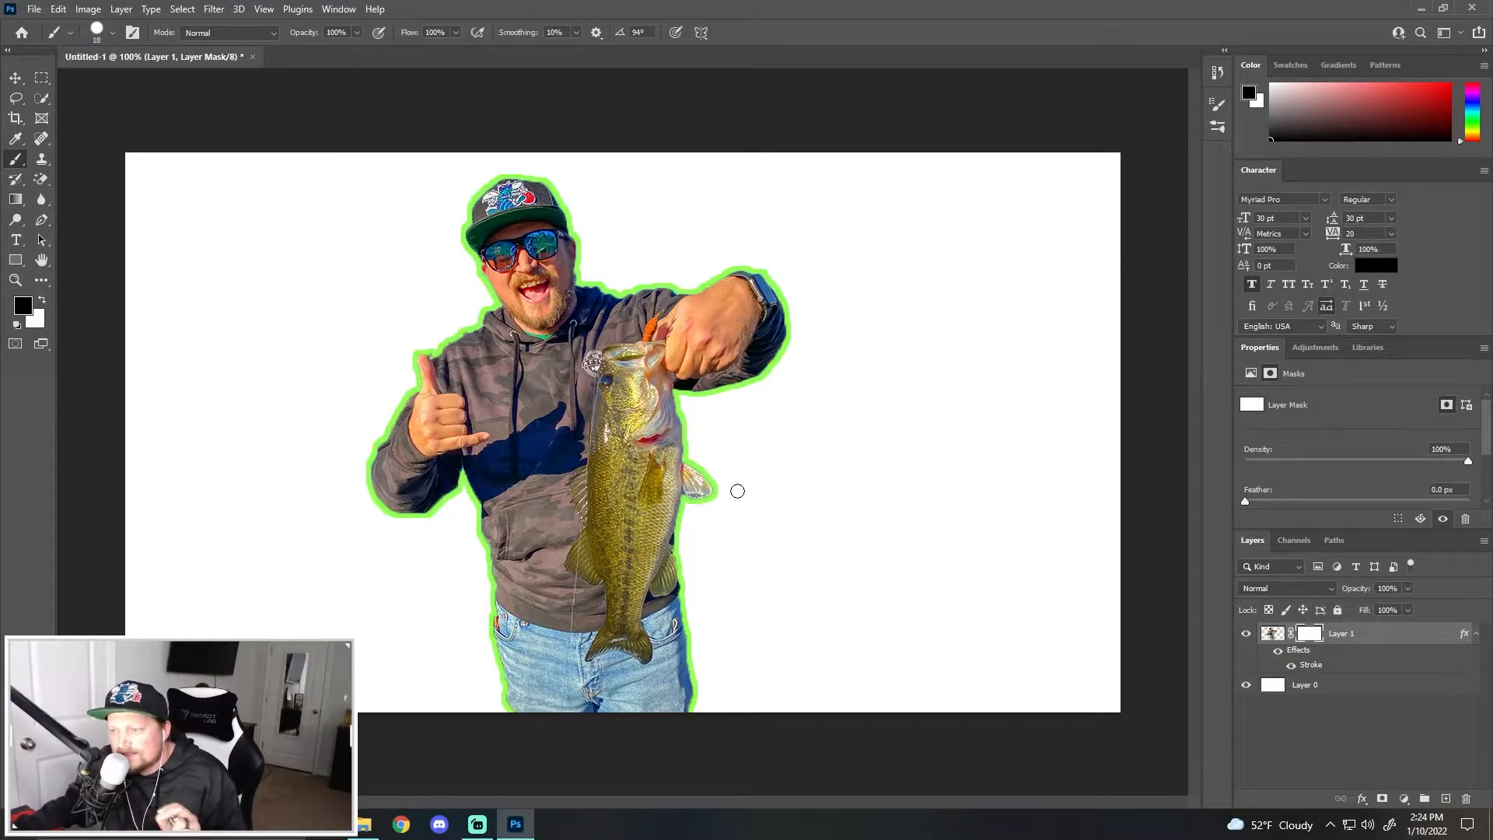
{"action": "mouse_move", "coordinate": [723, 493]}
{"action": "left_mouse_down"}
{"action": "mouse_move", "coordinate": [698, 465]}
{"action": "mouse_move", "coordinate": [694, 493]}
{"action": "mouse_move", "coordinate": [694, 468]}
{"action": "mouse_move", "coordinate": [676, 489]}
{"action": "mouse_move", "coordinate": [662, 474]}
{"action": "mouse_move", "coordinate": [615, 483]}
{"action": "mouse_move", "coordinate": [546, 447]}
{"action": "mouse_move", "coordinate": [626, 416]}
{"action": "mouse_move", "coordinate": [647, 384]}
{"action": "mouse_move", "coordinate": [500, 302]}
{"action": "mouse_move", "coordinate": [523, 253]}
{"action": "left_mouse_up"}
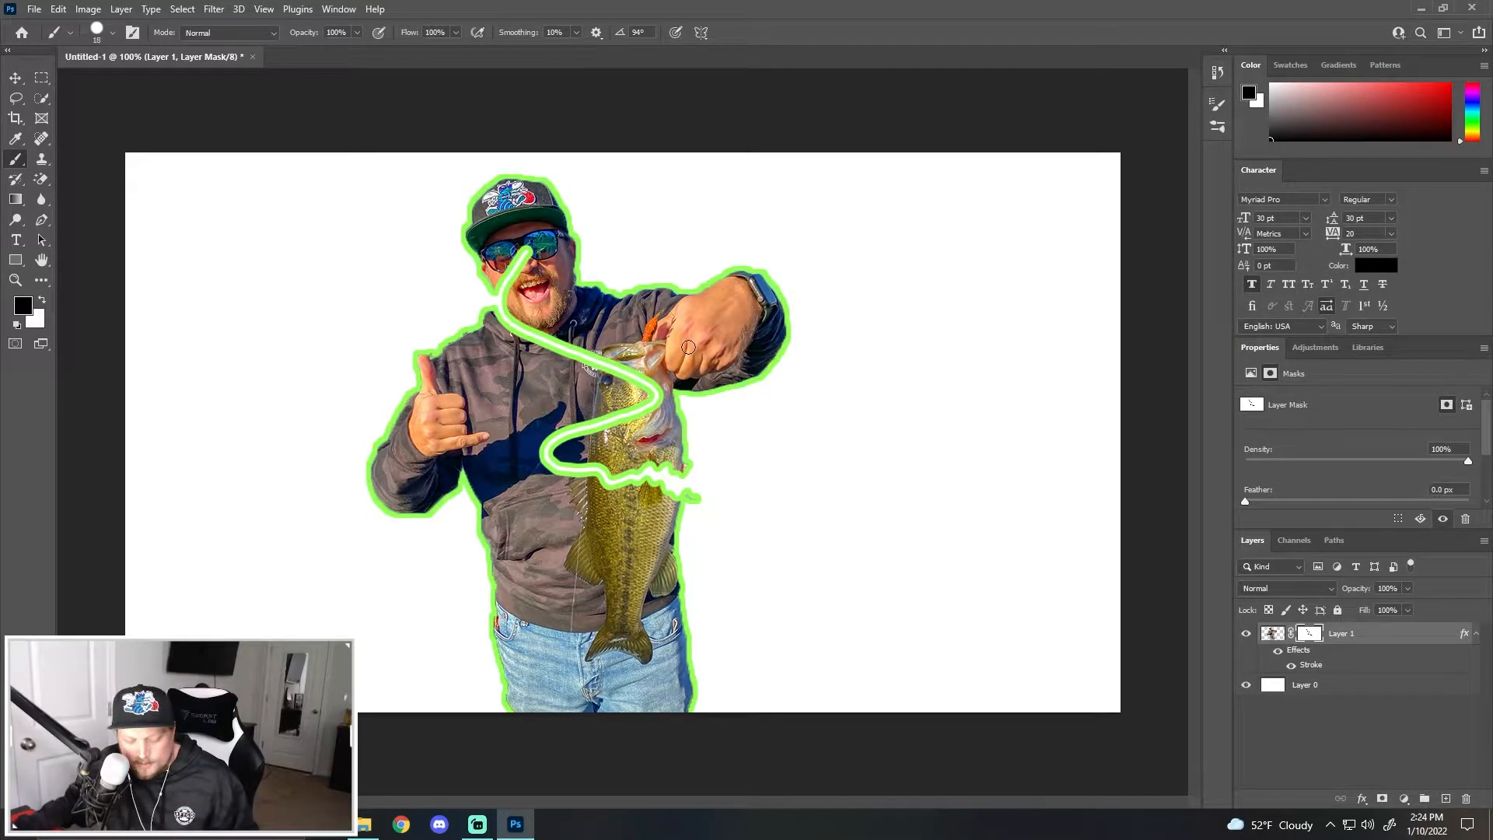
{"action": "key", "text": "ctrl+z"}
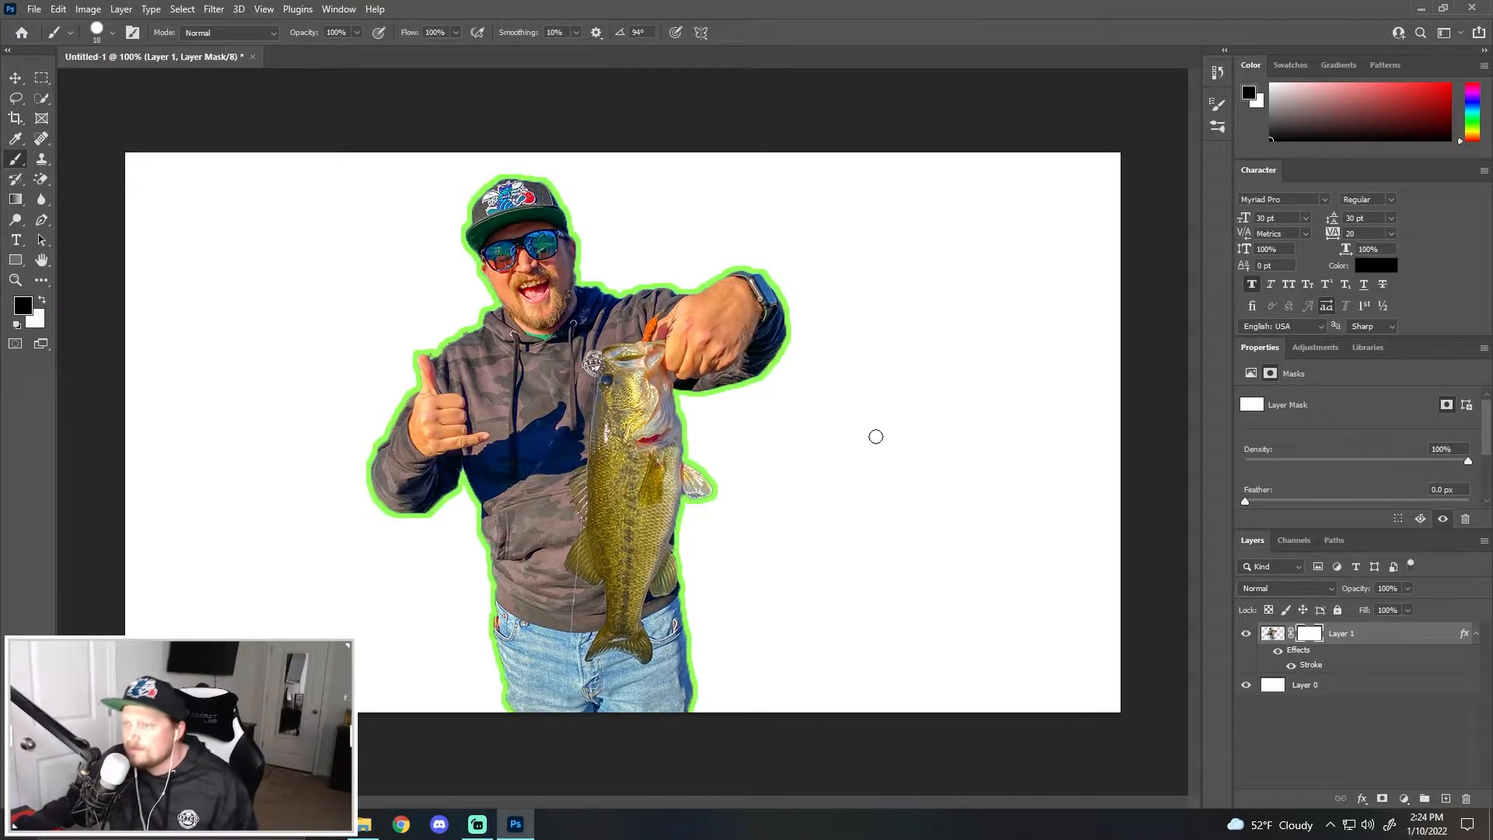
Move the cutout to the canvas's left side and scale it to about 47% in the lower-left corner.
{"action": "left_click", "coordinate": [1395, 635]}
{"action": "key", "text": "v"}
{"action": "mouse_move", "coordinate": [613, 401]}
{"action": "left_mouse_down"}
{"action": "mouse_move", "coordinate": [691, 409]}
{"action": "mouse_move", "coordinate": [631, 404]}
{"action": "mouse_move", "coordinate": [607, 360]}
{"action": "mouse_move", "coordinate": [622, 381]}
{"action": "mouse_move", "coordinate": [406, 379]}
{"action": "left_mouse_up"}
{"action": "key", "text": "ctrl+t"}
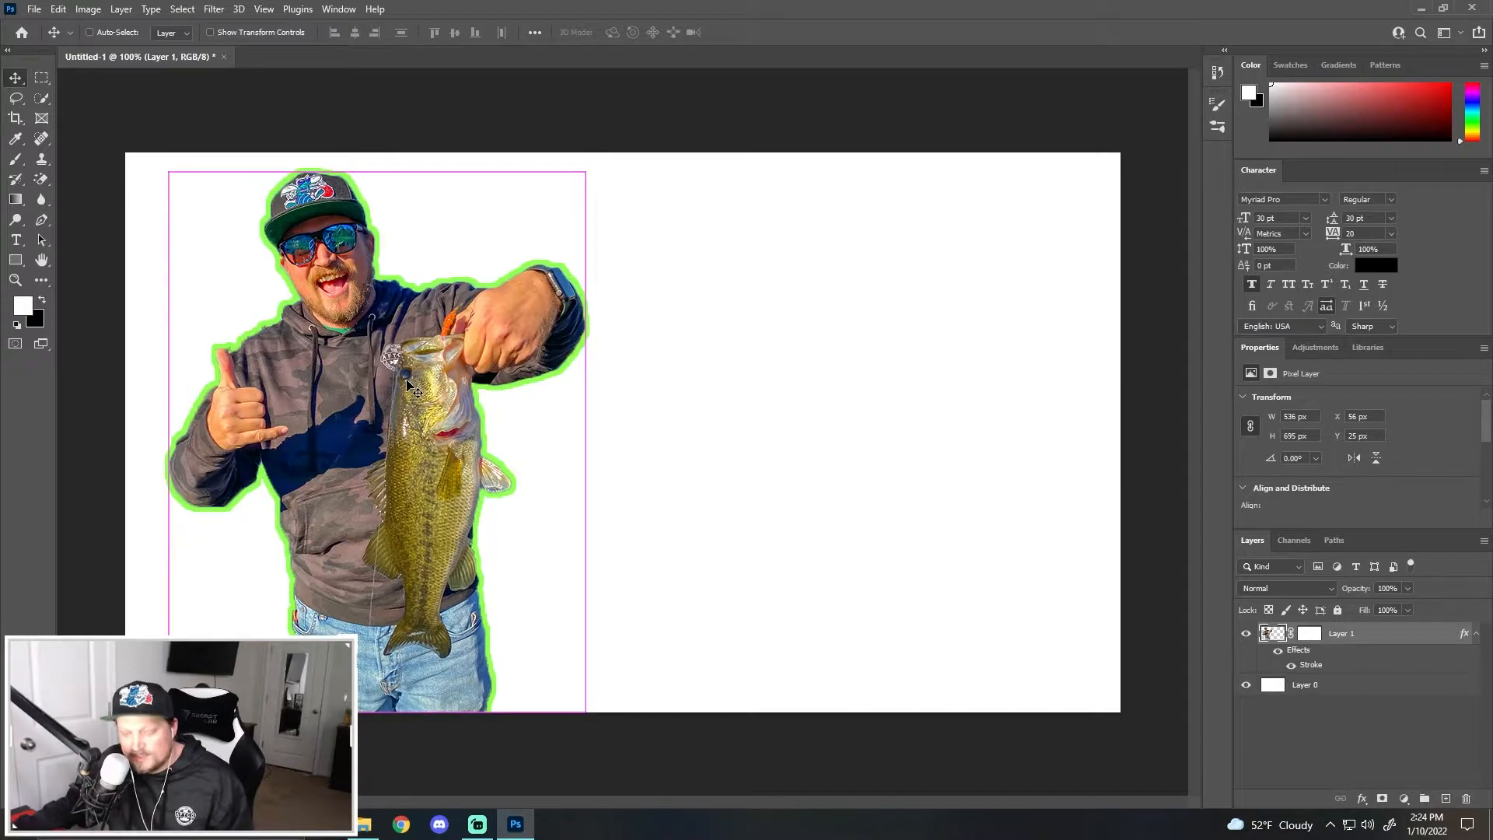
{"action": "left_click_drag", "start_coordinate": [585, 171], "coordinate": [243, 368]}
{"action": "left_click_drag", "start_coordinate": [269, 530], "coordinate": [233, 529]}
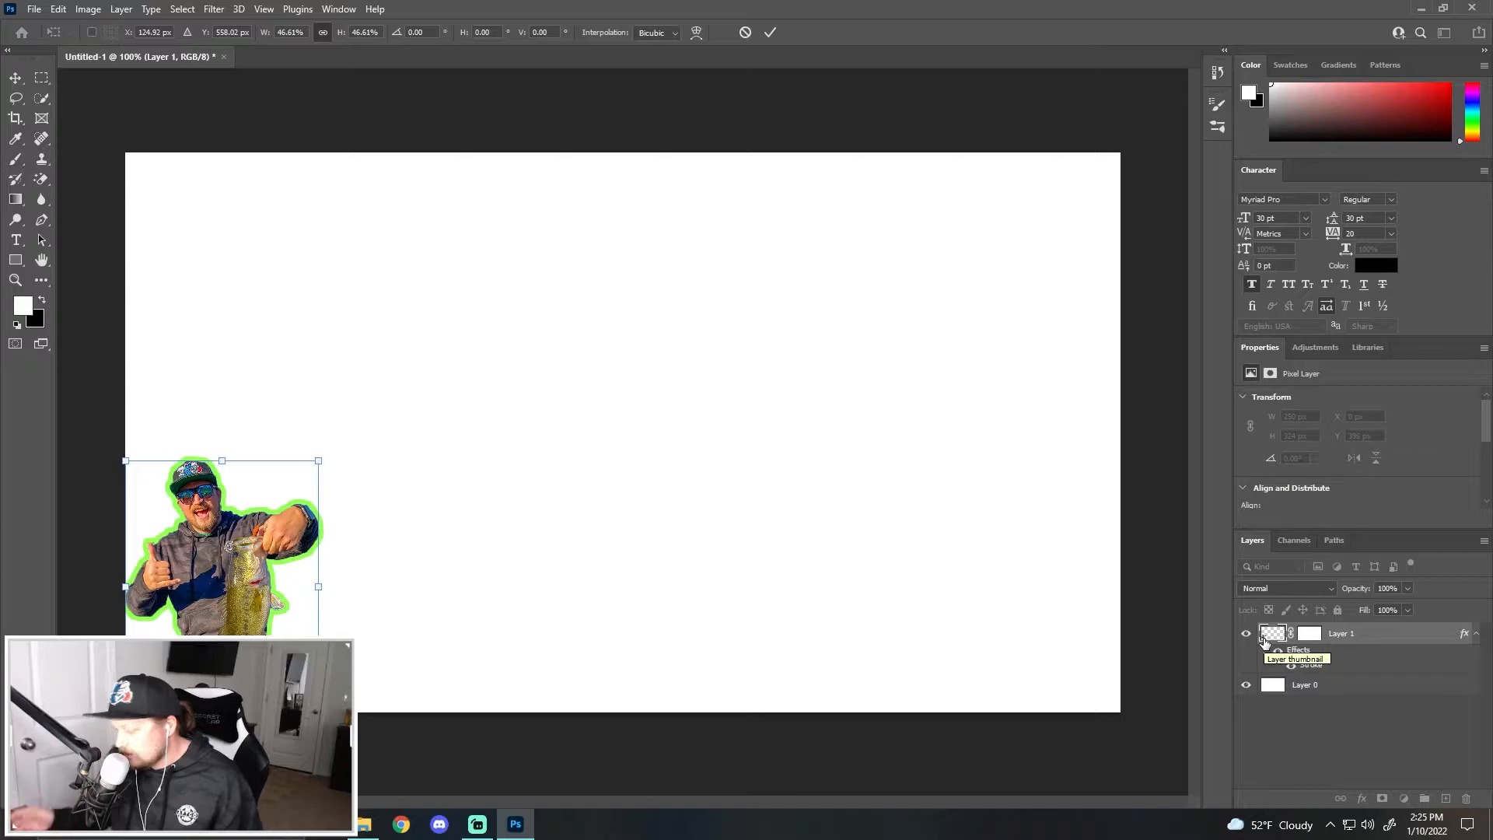
Scale the cutout to about 474 x 614 px and place it near the canvas centre at about X 380 px, Y 108 px.
{"action": "left_click_drag", "start_coordinate": [318, 460], "coordinate": [777, 277]}
{"action": "left_click_drag", "start_coordinate": [549, 353], "coordinate": [613, 400]}
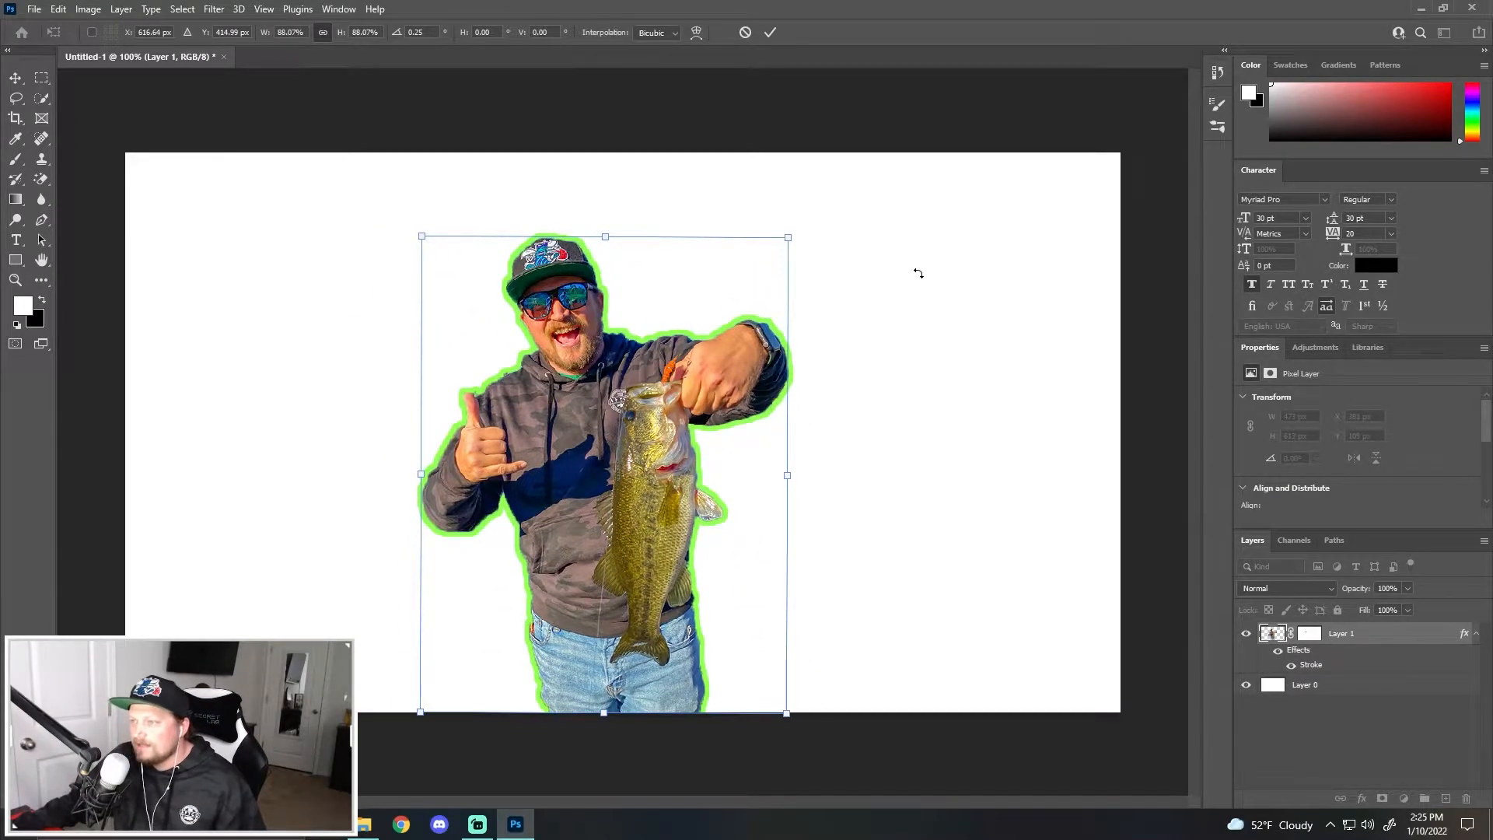
{"action": "key", "text": "Return"}
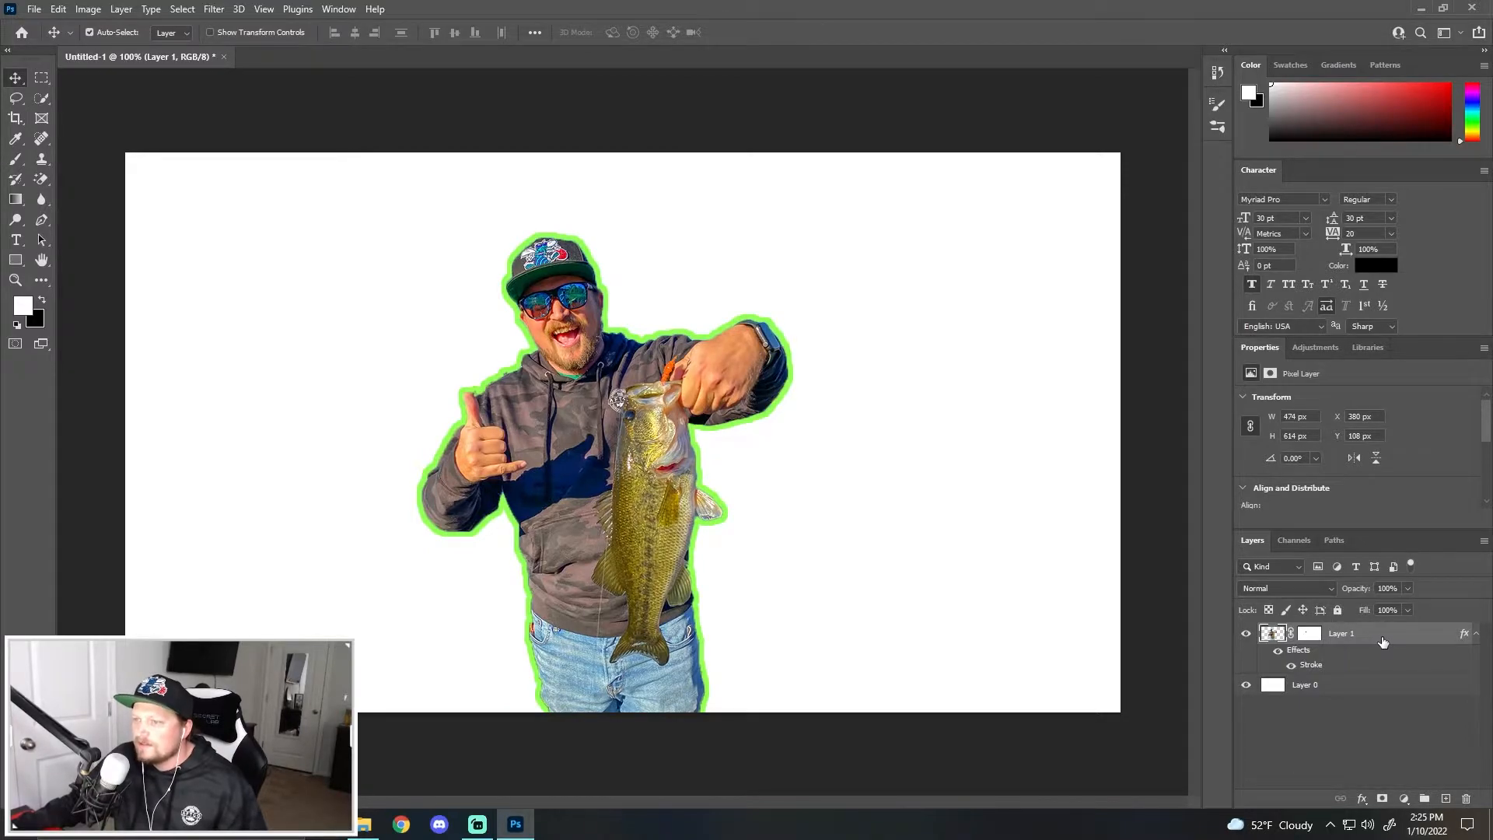
Open the cutout's Stroke layer style settings clear of the figure, toggling the stroke off and back on.
{"action": "double_click", "coordinate": [1383, 641]}
{"action": "left_click_drag", "start_coordinate": [903, 276], "coordinate": [1152, 133]}
{"action": "left_click", "coordinate": [840, 255]}
{"action": "left_click", "coordinate": [841, 256]}
{"action": "left_click", "coordinate": [893, 250]}
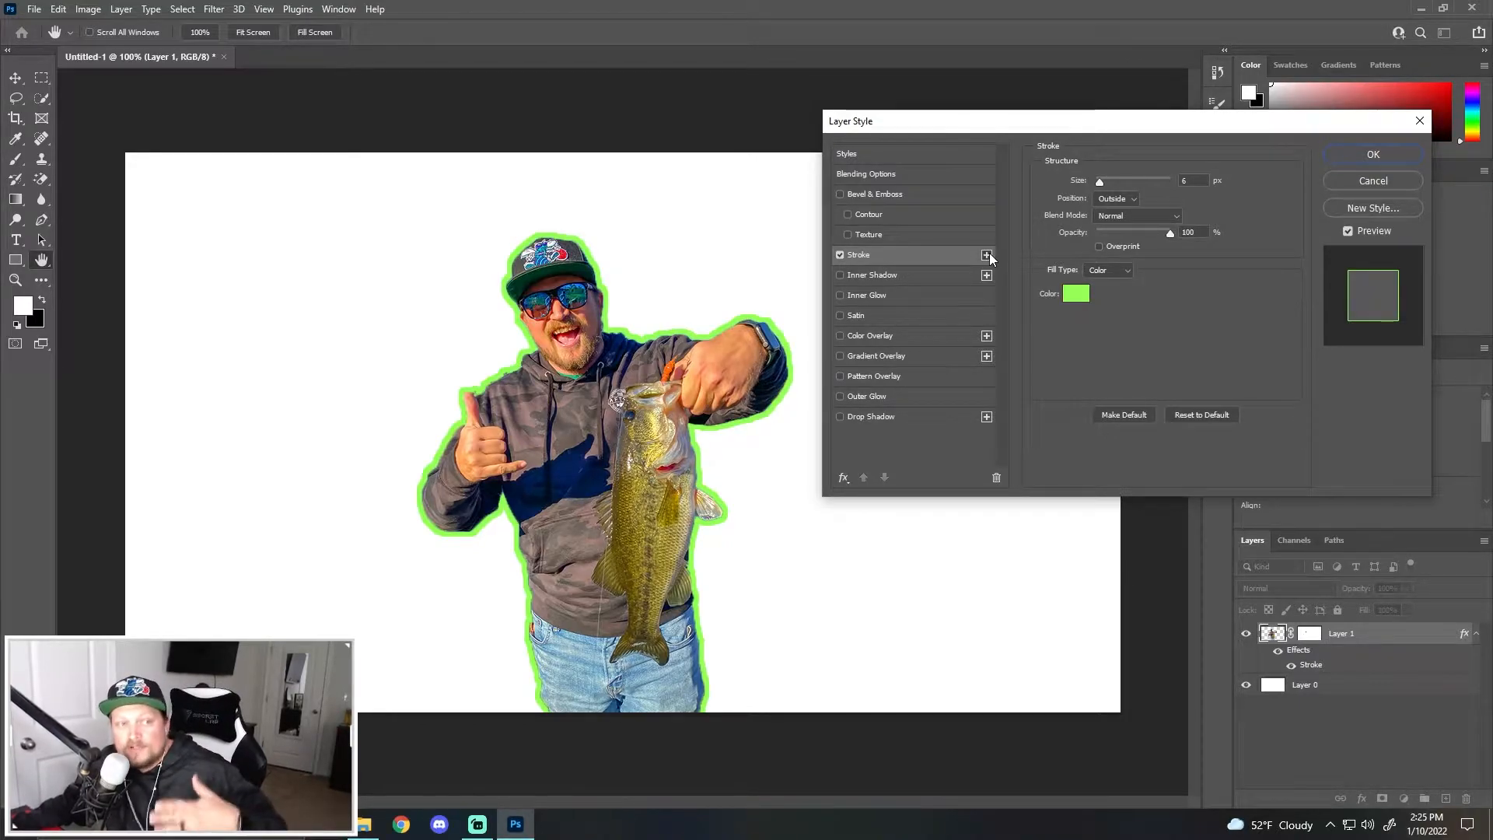
Try the Inside and Center positions for the cutout's stroke with its size reduced to 1 px.
{"action": "left_click", "coordinate": [1118, 198]}
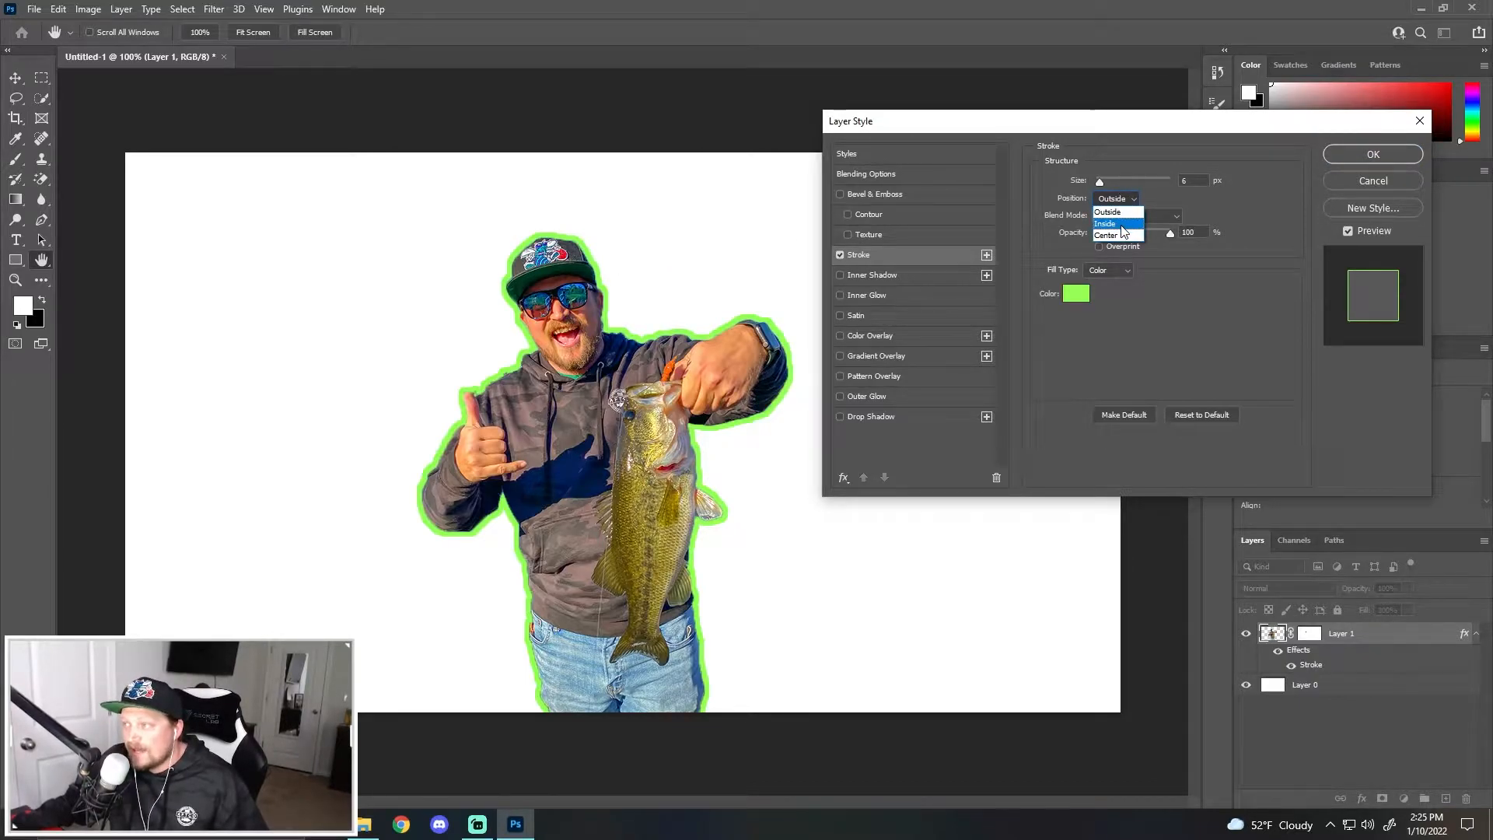
{"action": "left_click", "coordinate": [1105, 224]}
{"action": "mouse_move", "coordinate": [1099, 183]}
{"action": "left_mouse_down"}
{"action": "mouse_move", "coordinate": [1148, 180]}
{"action": "mouse_move", "coordinate": [1090, 184]}
{"action": "left_mouse_up"}
{"action": "left_click", "coordinate": [1114, 200]}
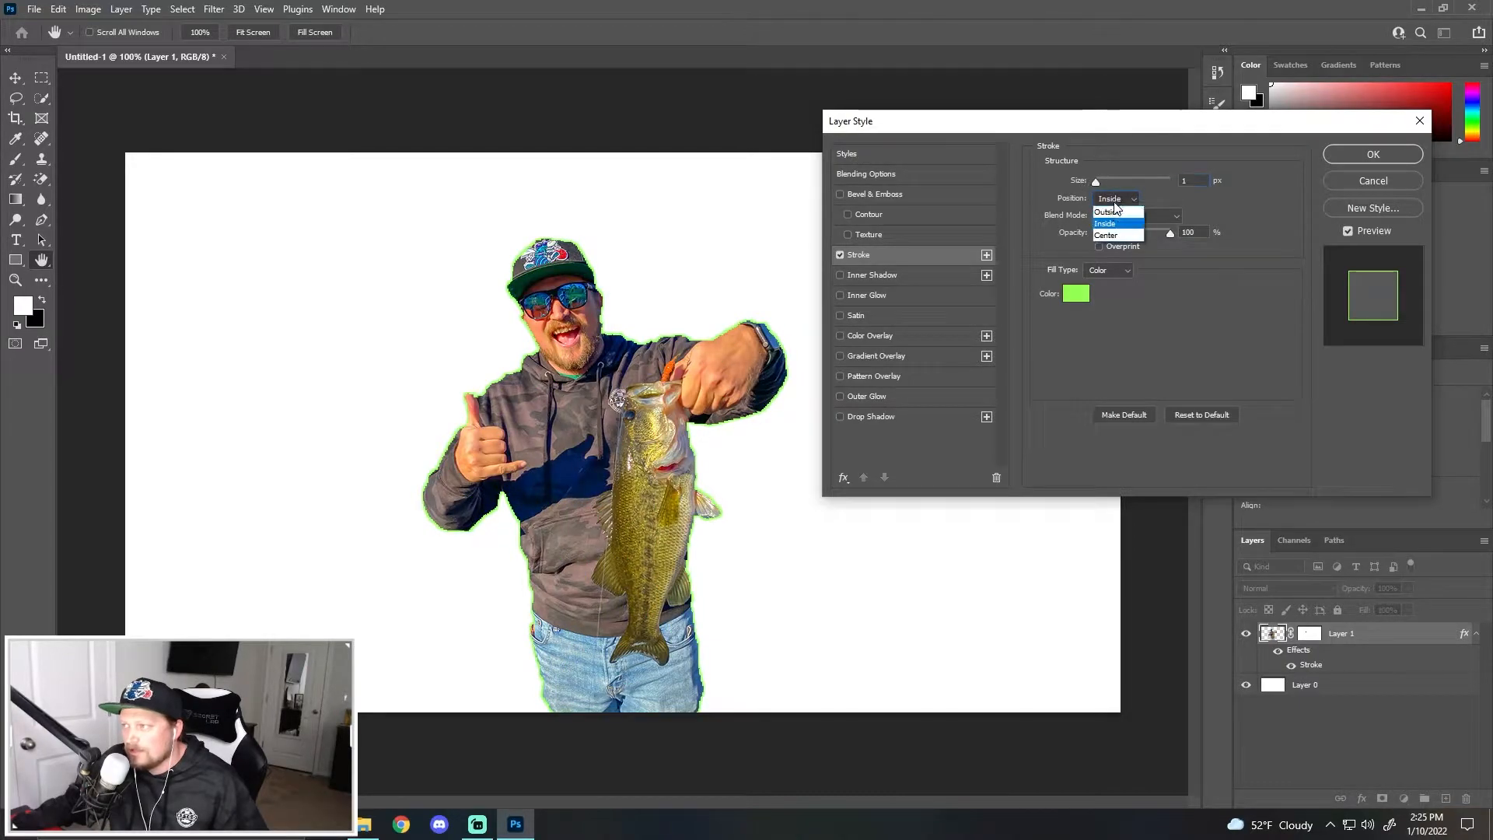
{"action": "left_click", "coordinate": [1105, 223]}
{"action": "left_click", "coordinate": [1113, 200]}
{"action": "left_click", "coordinate": [1106, 234]}
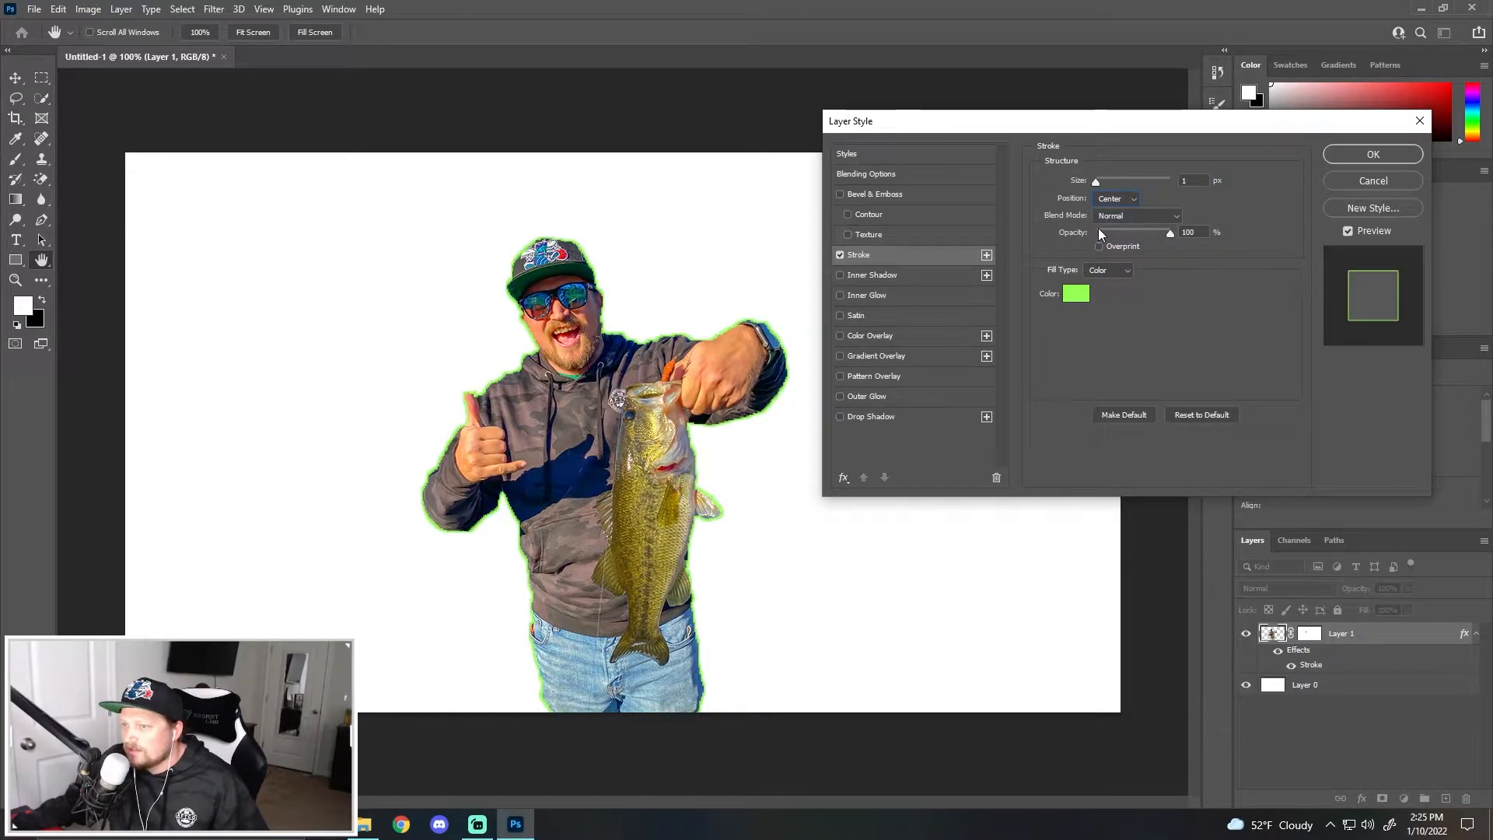
Set the 1 px stroke's position to Outside, keeping the Normal blend mode and 100% opacity.
{"action": "mouse_move", "coordinate": [1096, 181]}
{"action": "left_mouse_down"}
{"action": "mouse_move", "coordinate": [1136, 185]}
{"action": "mouse_move", "coordinate": [1077, 195]}
{"action": "left_mouse_up"}
{"action": "left_click", "coordinate": [1112, 200]}
{"action": "left_click", "coordinate": [1108, 212]}
{"action": "left_click", "coordinate": [1122, 216]}
{"action": "left_click", "coordinate": [1122, 216]}
{"action": "left_click_drag", "start_coordinate": [1168, 235], "coordinate": [1174, 236]}
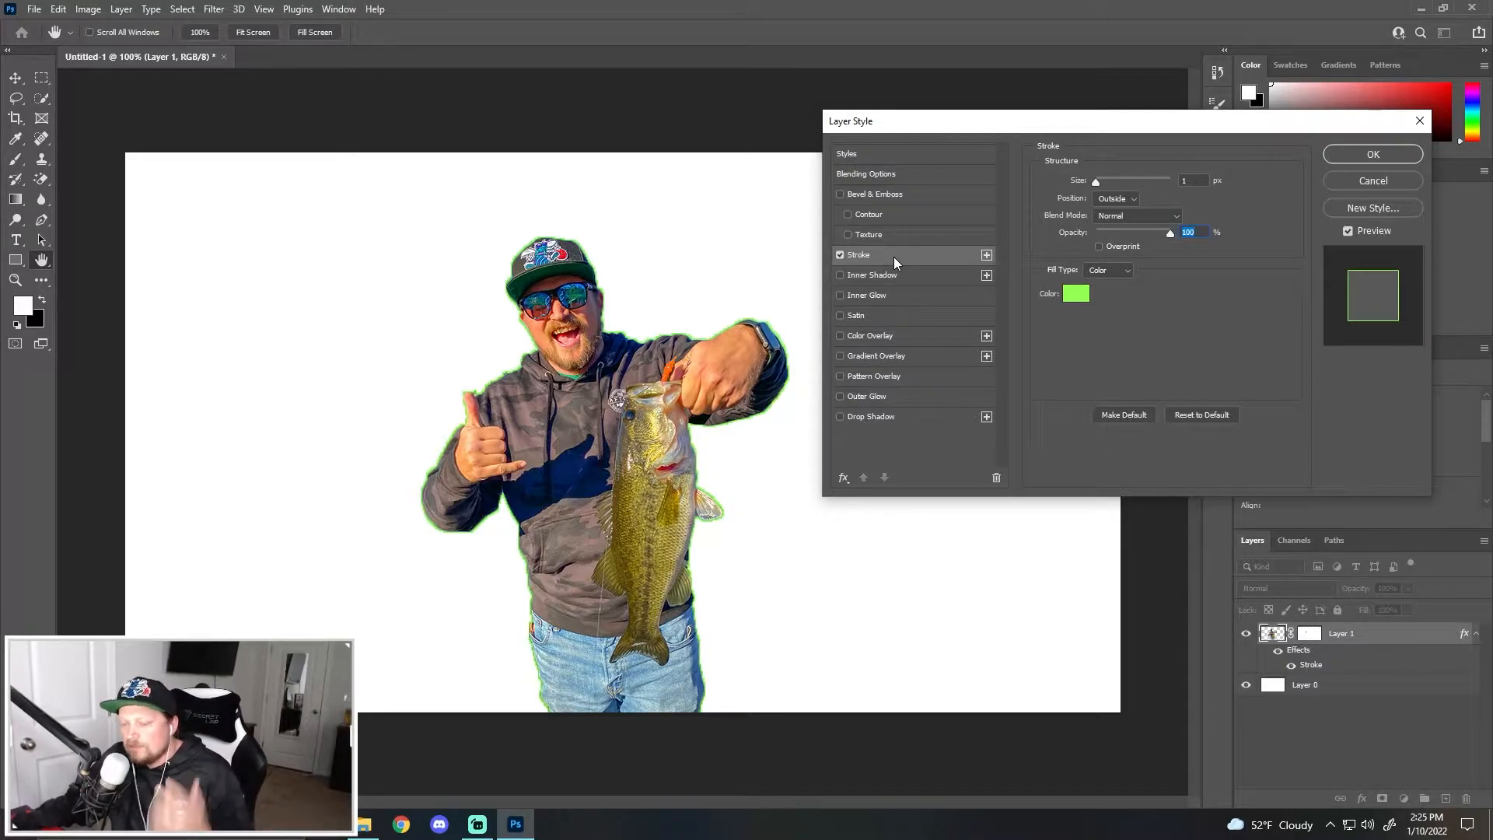
Replace the stroke with a black drop shadow, setting its distance to about 15 px and spread to about 43%.
{"action": "left_click", "coordinate": [840, 256]}
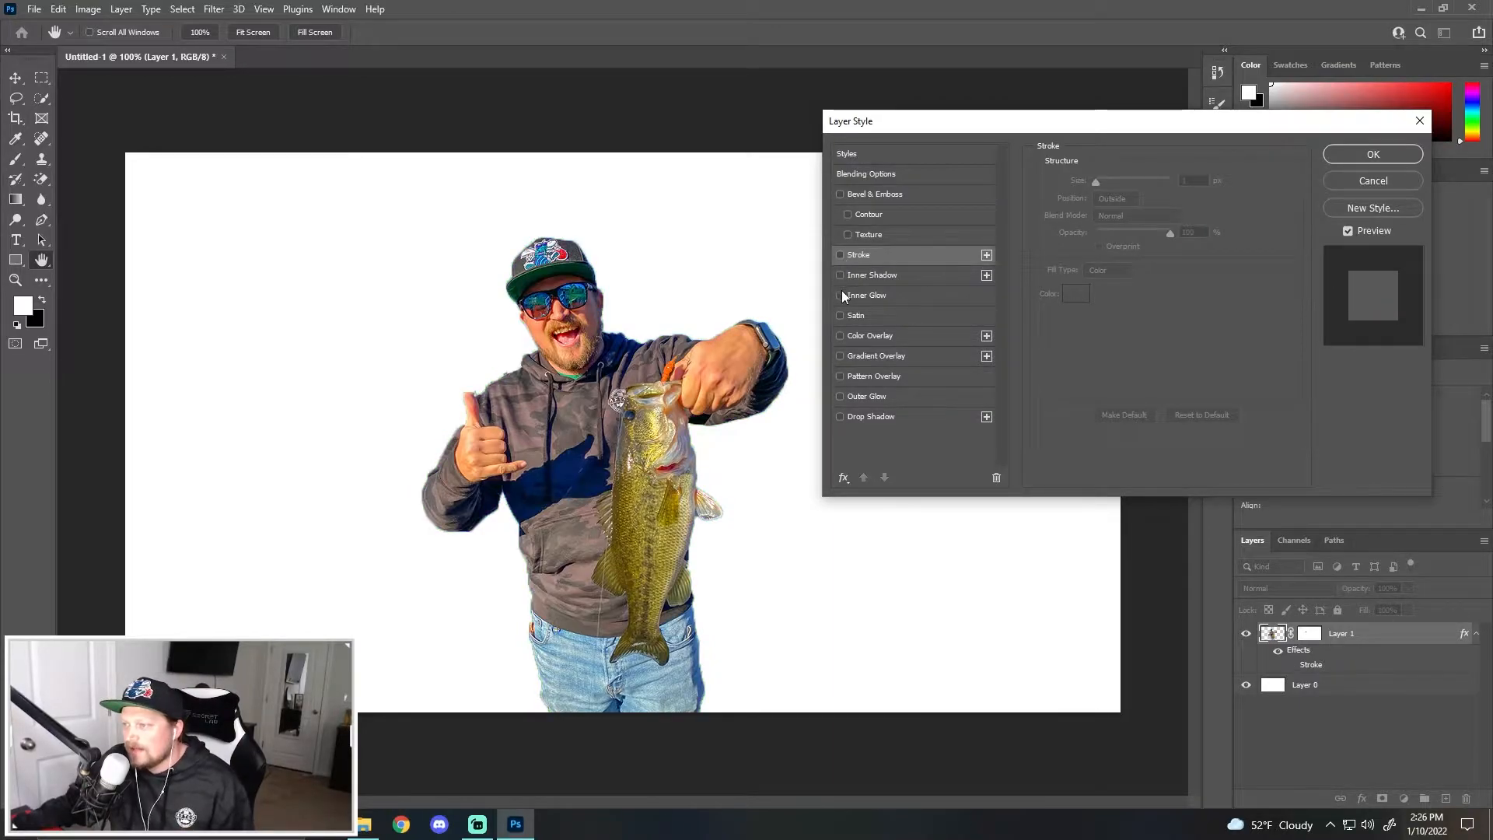
{"action": "left_click", "coordinate": [840, 416]}
{"action": "left_click", "coordinate": [884, 412]}
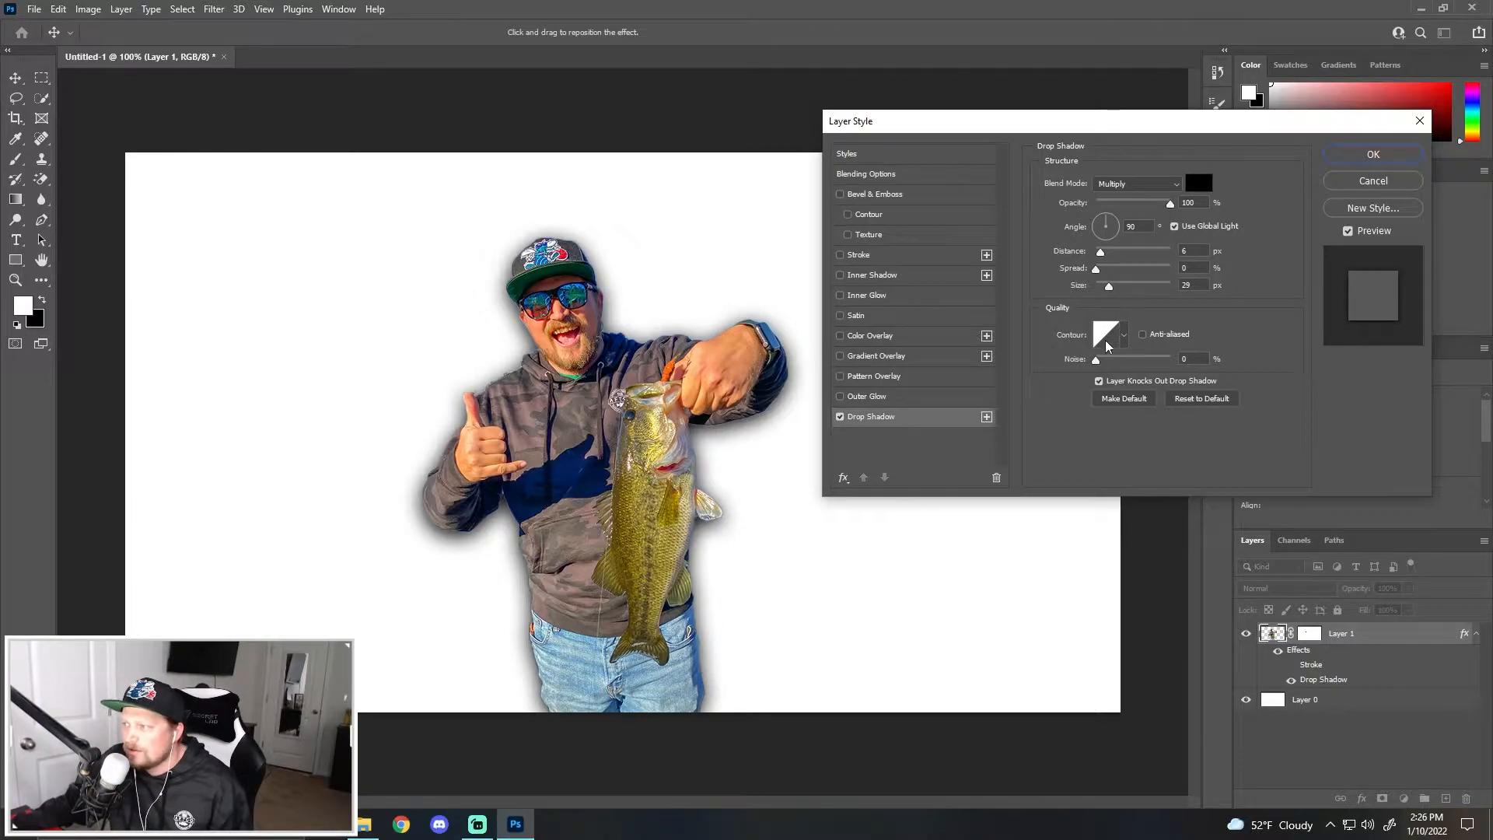
{"action": "mouse_move", "coordinate": [1098, 360]}
{"action": "left_mouse_down"}
{"action": "mouse_move", "coordinate": [1140, 361]}
{"action": "mouse_move", "coordinate": [1068, 362]}
{"action": "left_mouse_up"}
{"action": "mouse_move", "coordinate": [1100, 253]}
{"action": "left_mouse_down"}
{"action": "mouse_move", "coordinate": [1132, 253]}
{"action": "mouse_move", "coordinate": [1112, 254]}
{"action": "left_mouse_up"}
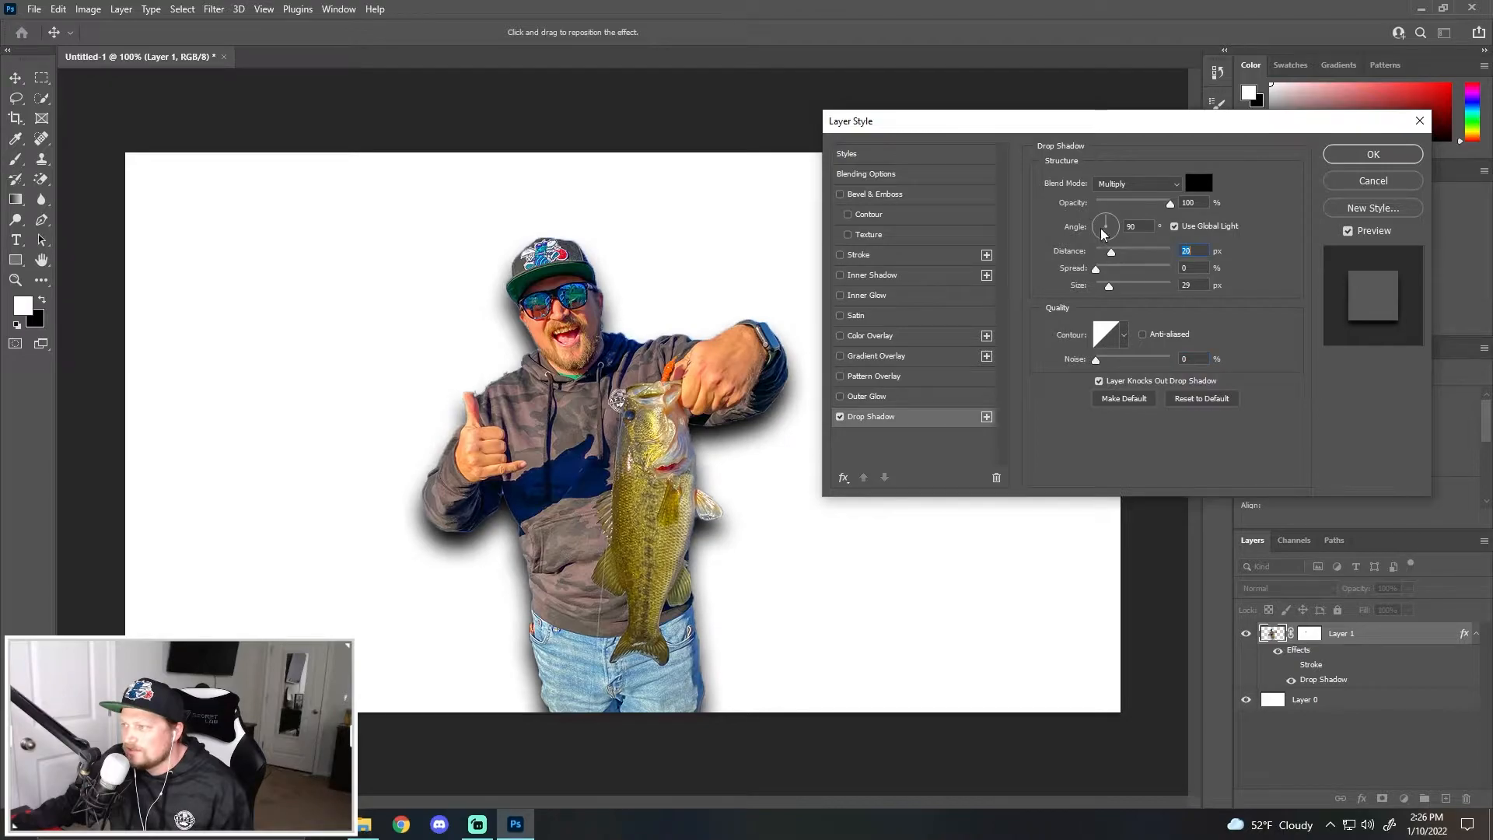
Try the light red colour da5c5c for the drop shadow and discard the colour change.
{"action": "left_click", "coordinate": [1196, 184]}
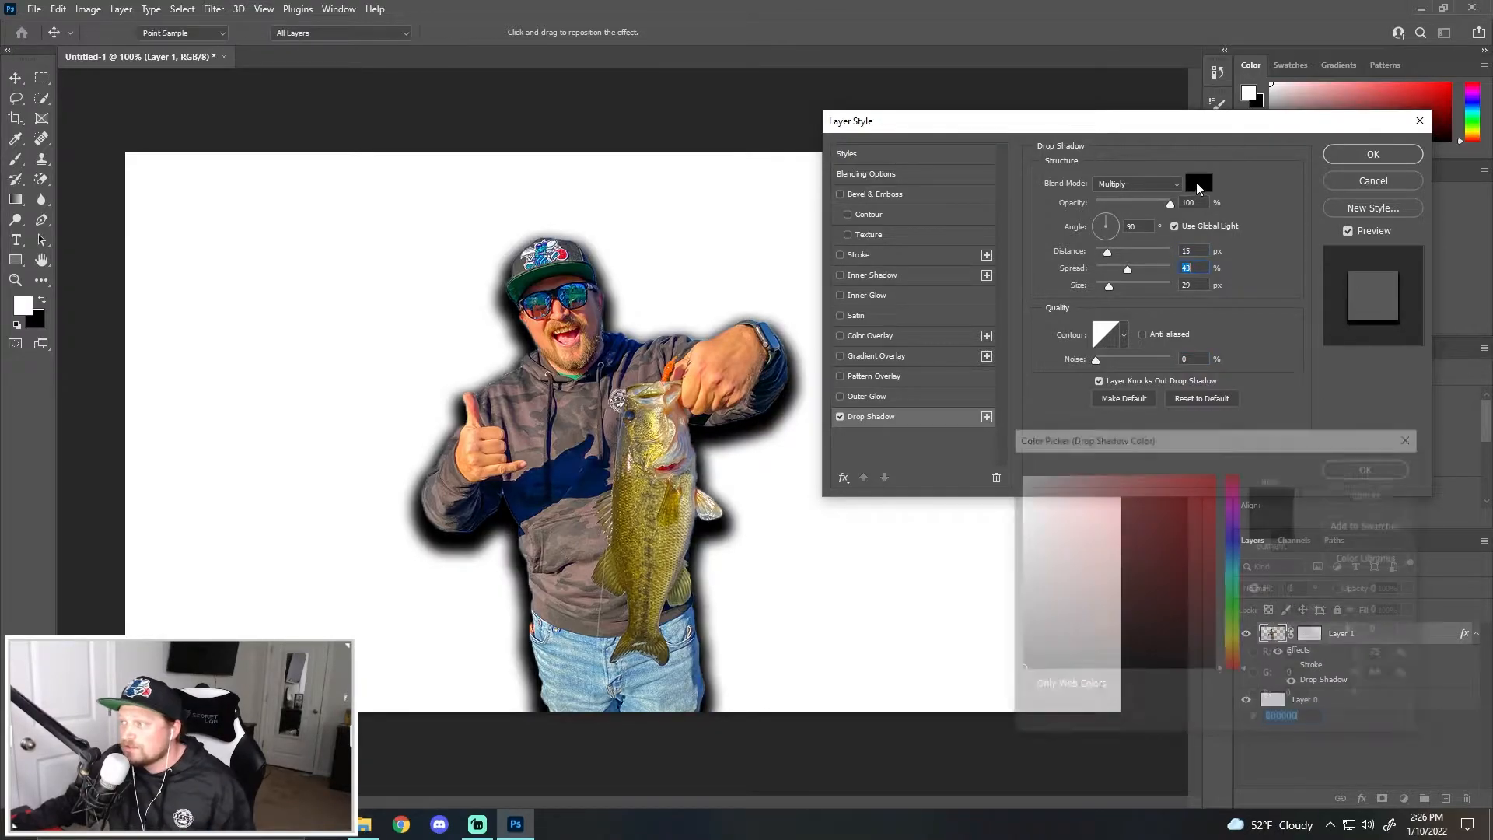
{"action": "mouse_move", "coordinate": [1115, 489]}
{"action": "left_mouse_down"}
{"action": "mouse_move", "coordinate": [1151, 520]}
{"action": "mouse_move", "coordinate": [1133, 502]}
{"action": "left_mouse_up"}
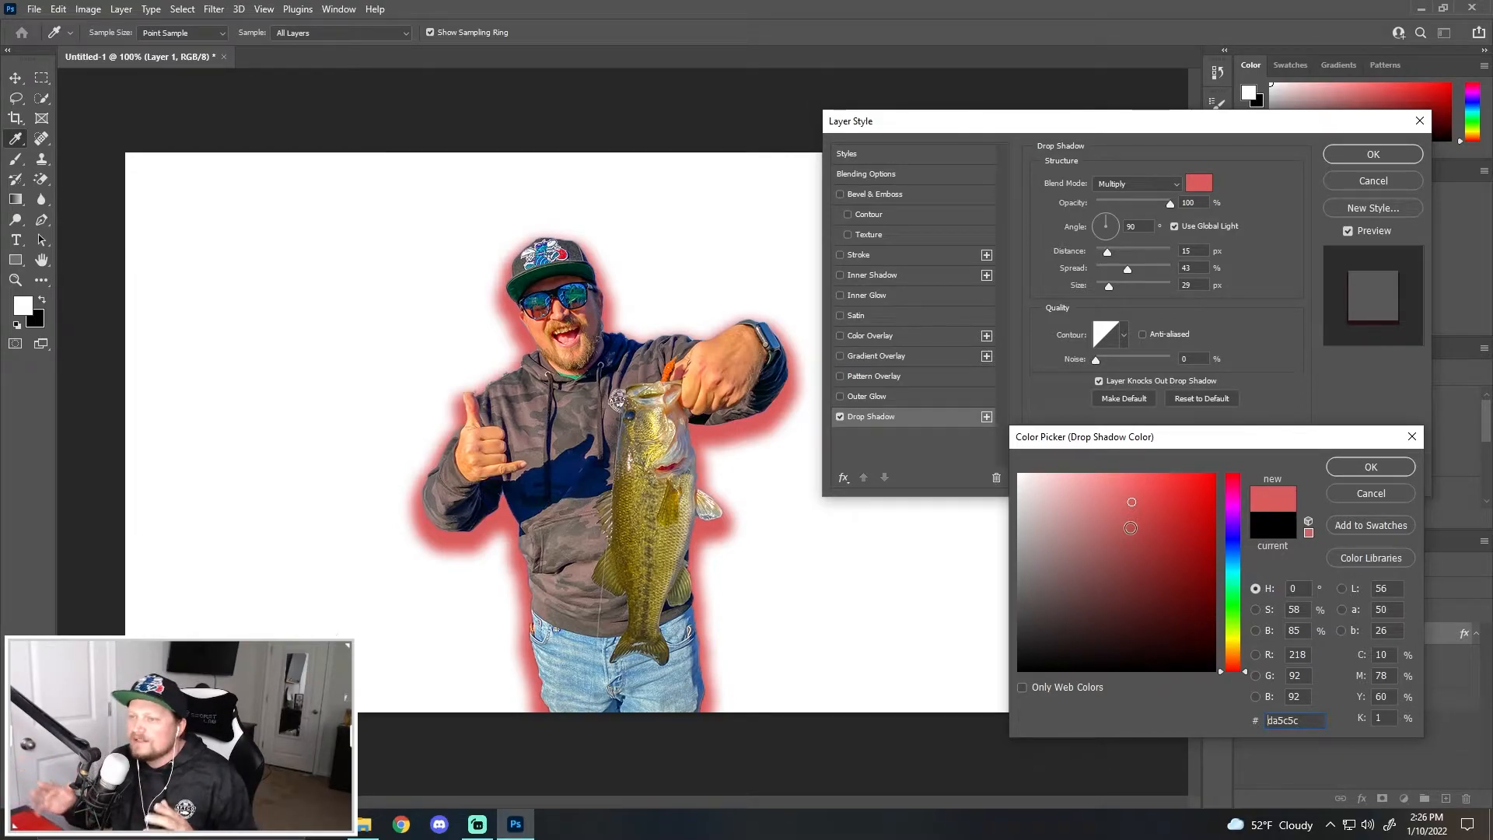
{"action": "left_click", "coordinate": [1347, 484]}
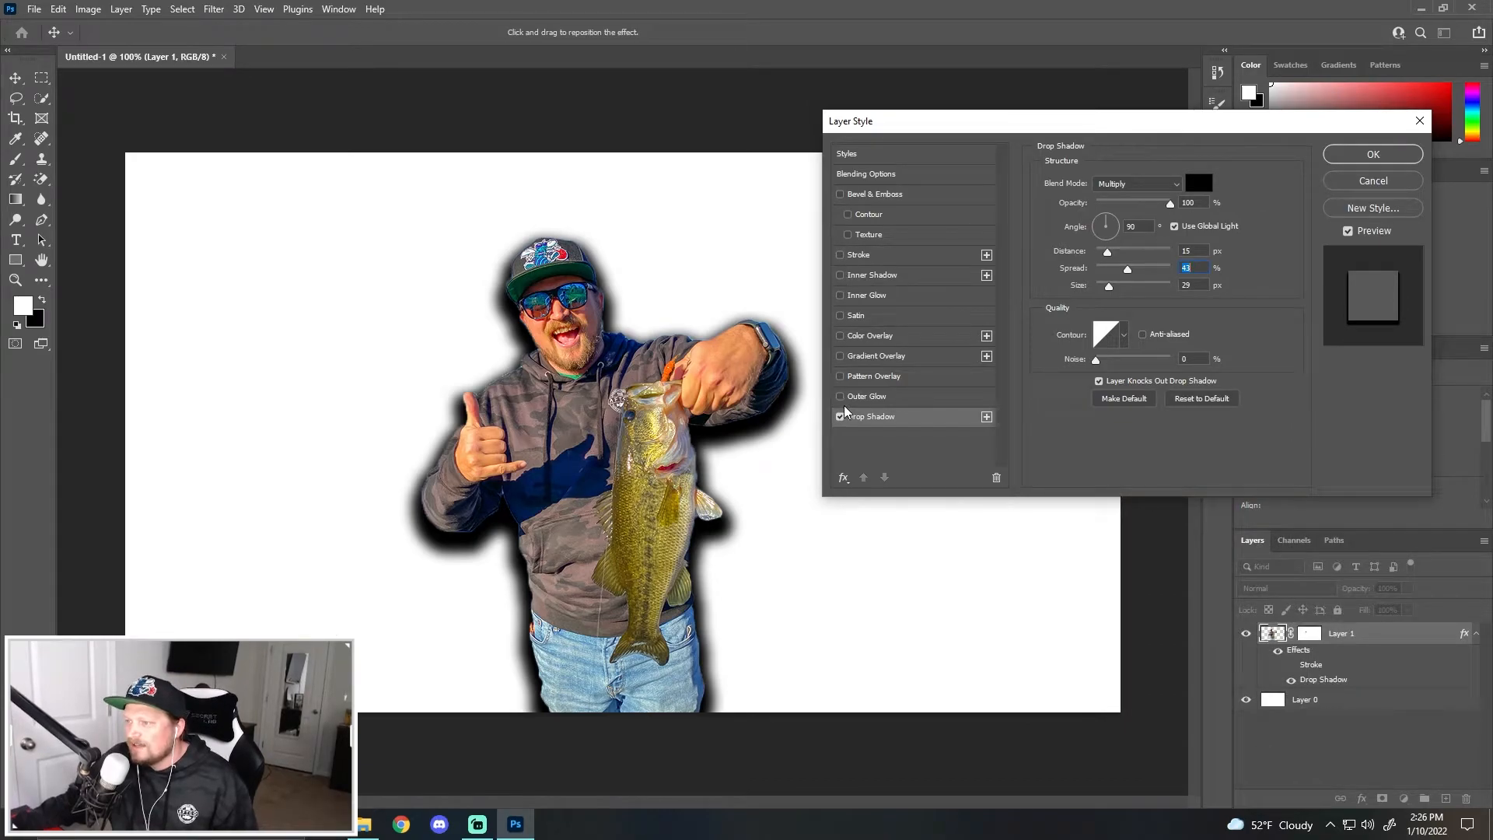
Swap the drop shadow for an outside stroke of 13 px and preview both effects together.
{"action": "left_click", "coordinate": [840, 417]}
{"action": "left_click", "coordinate": [841, 255]}
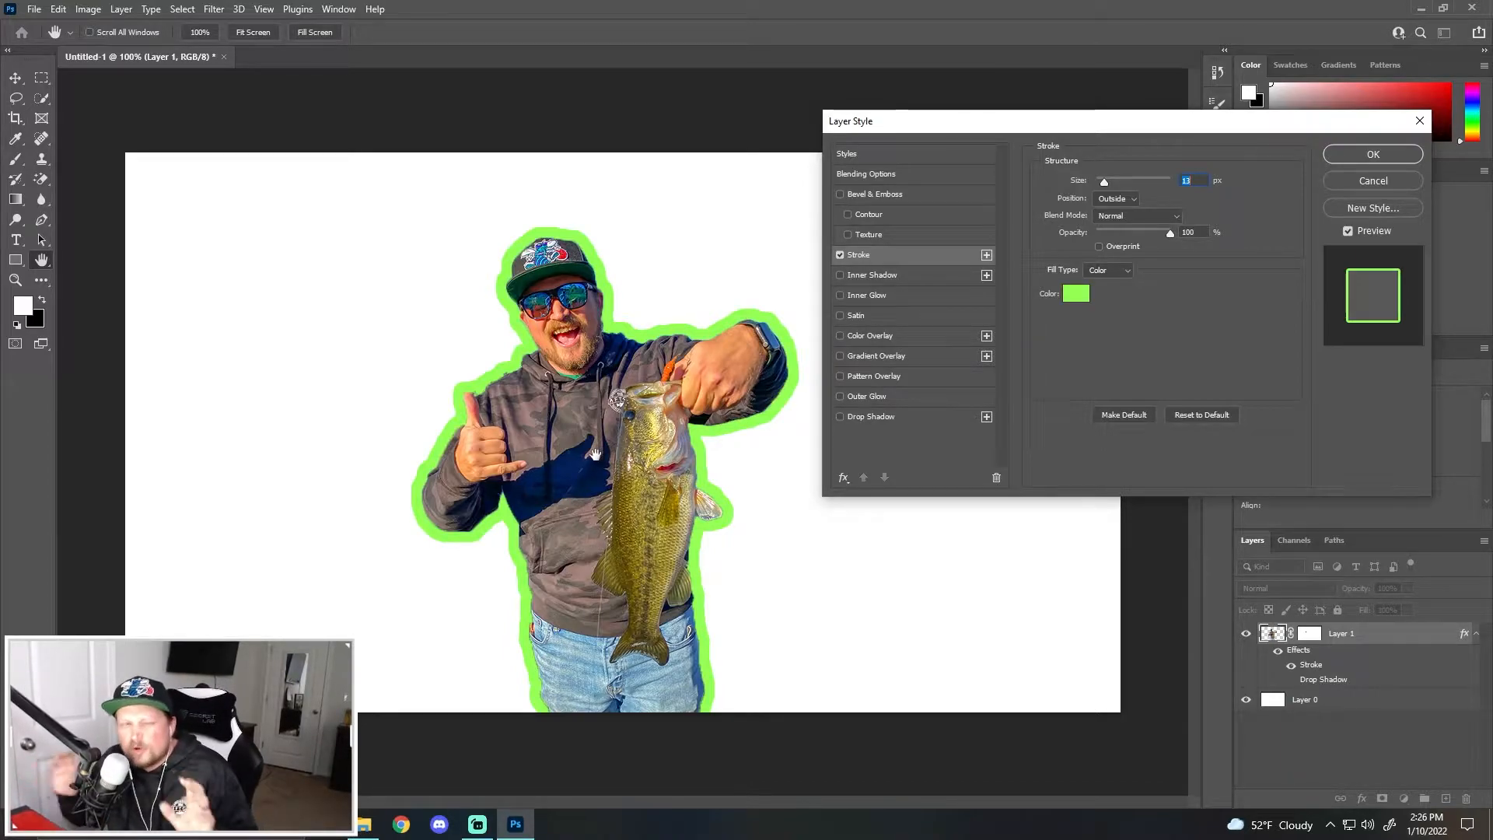
{"action": "left_click", "coordinate": [840, 417]}
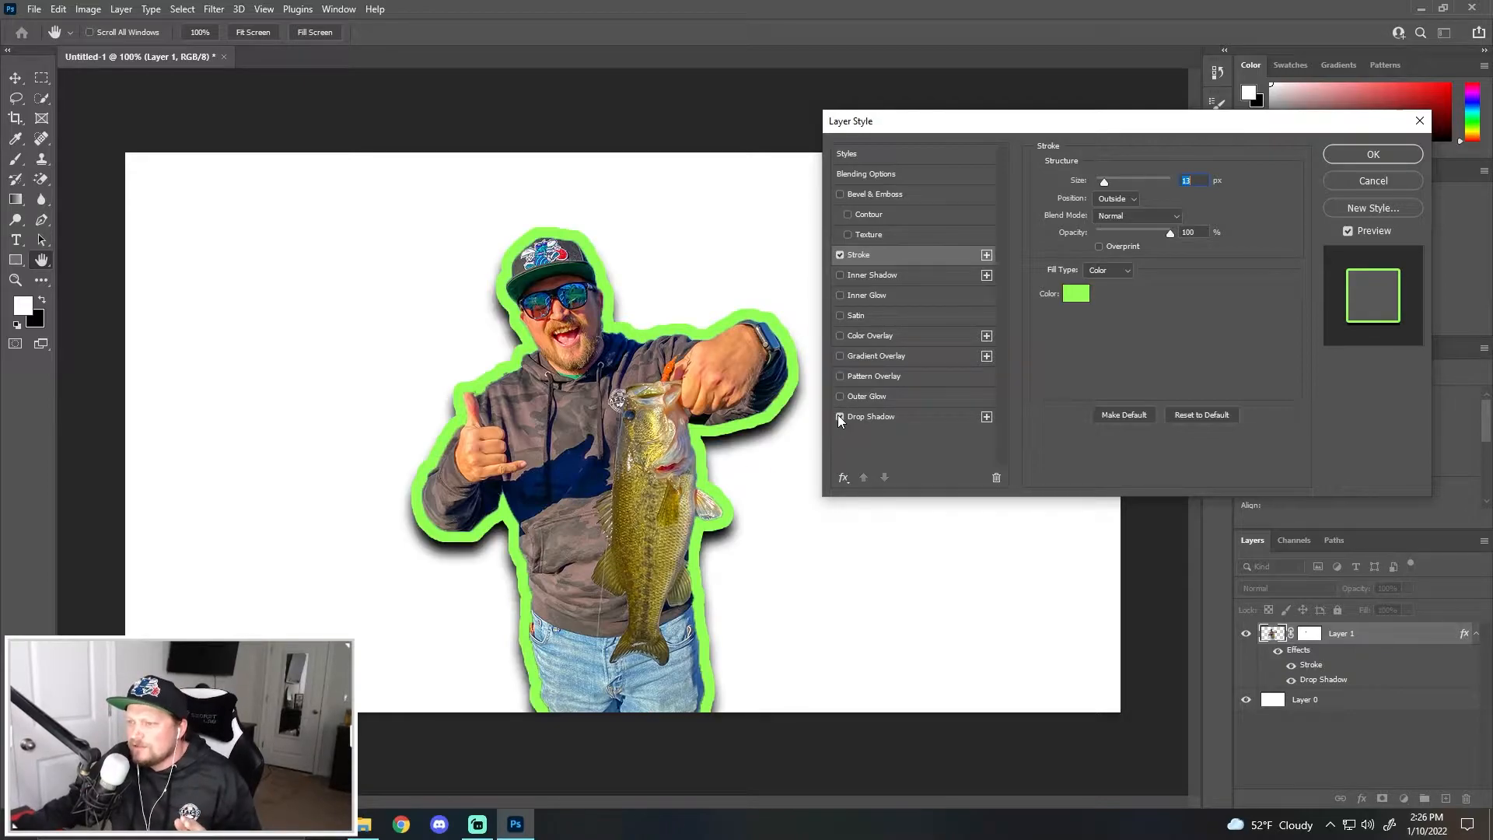
Apply the layer style with Stroke and Drop Shadow turned off, and move the cutout to about X 395 px, Y 106 px.
{"action": "left_click", "coordinate": [840, 255]}
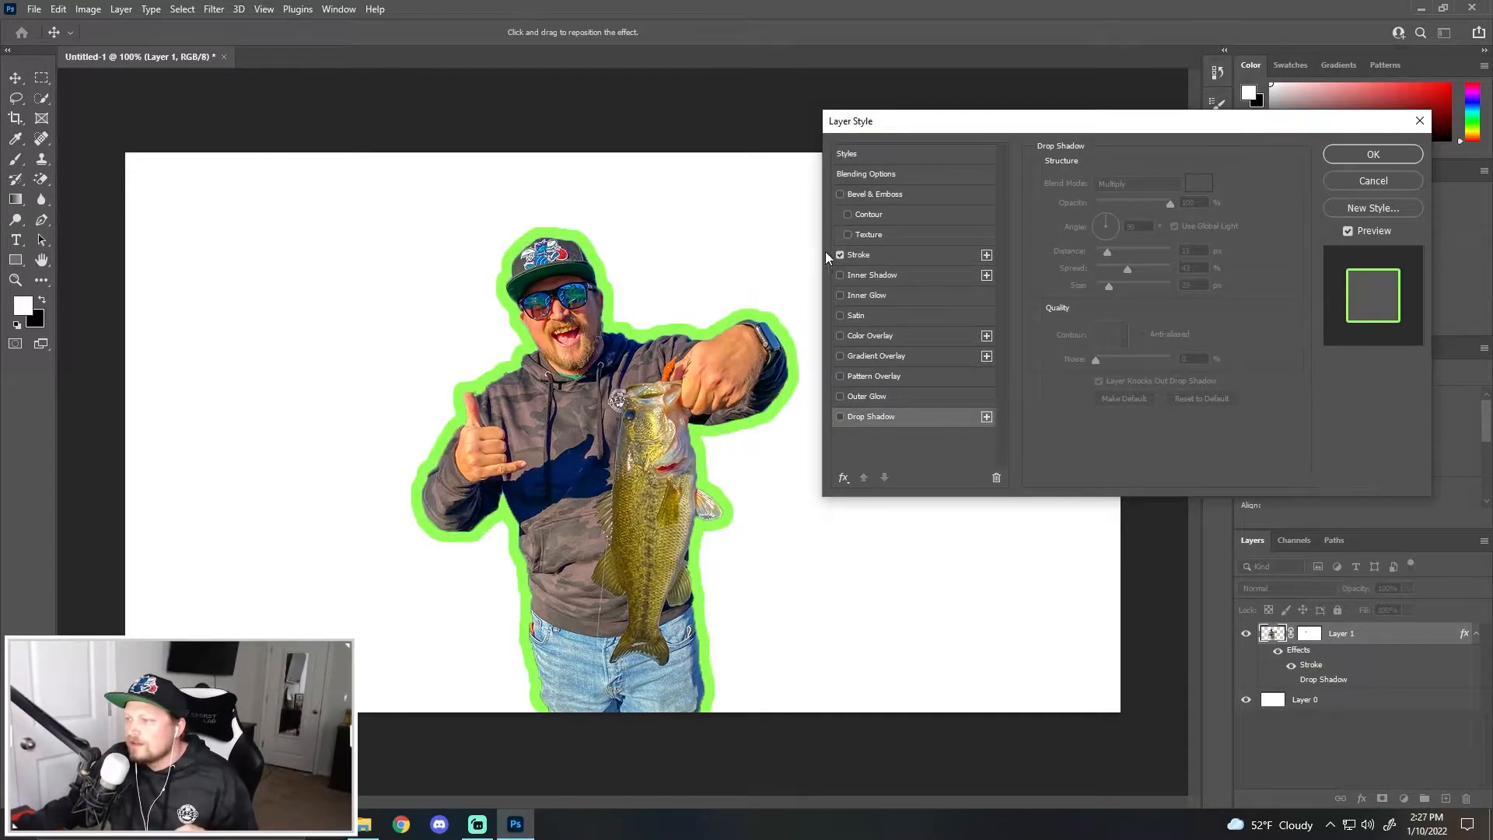
{"action": "left_click", "coordinate": [841, 255]}
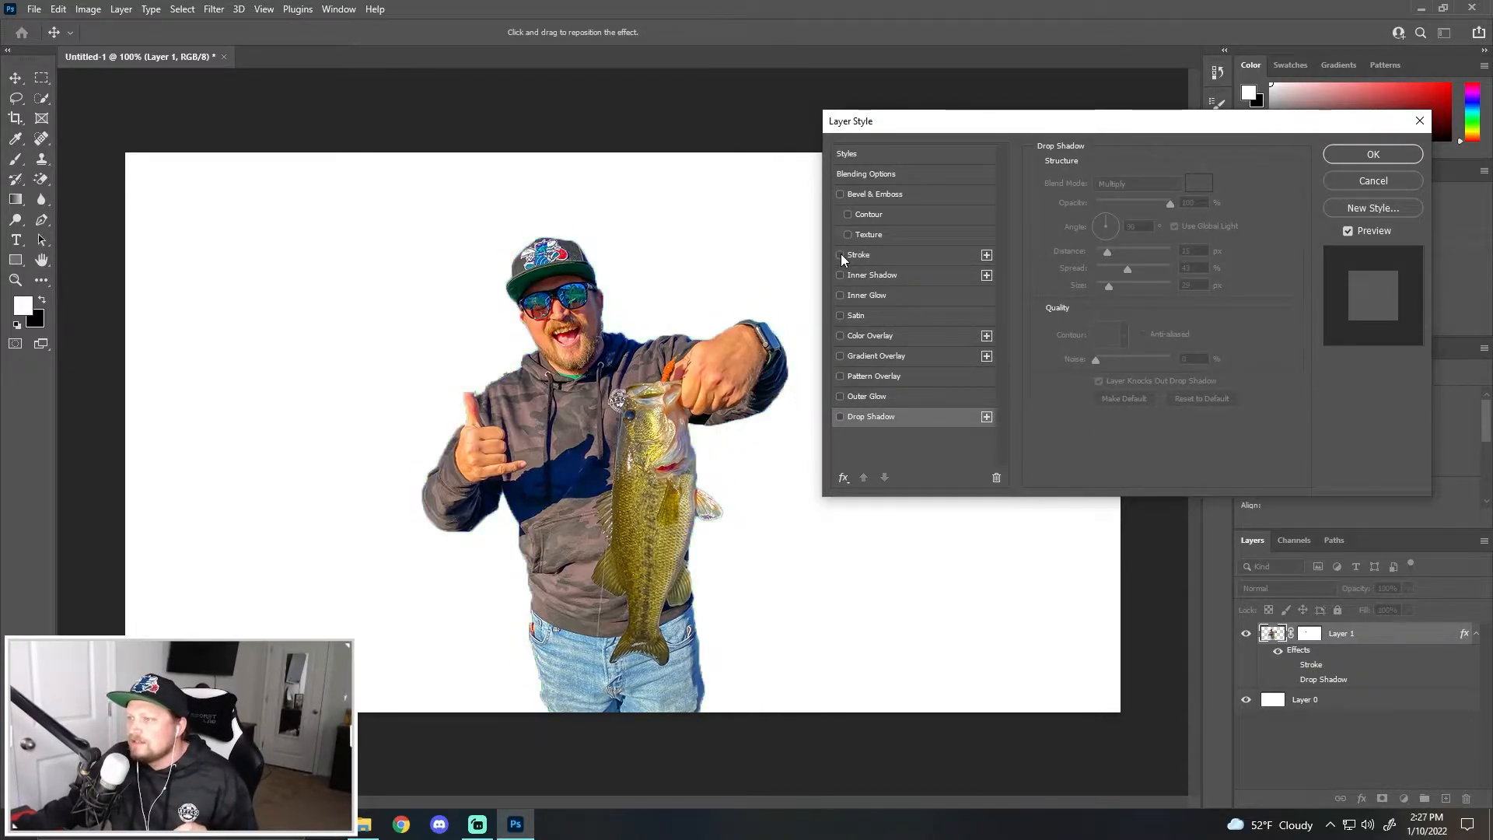
{"action": "left_click", "coordinate": [1346, 151]}
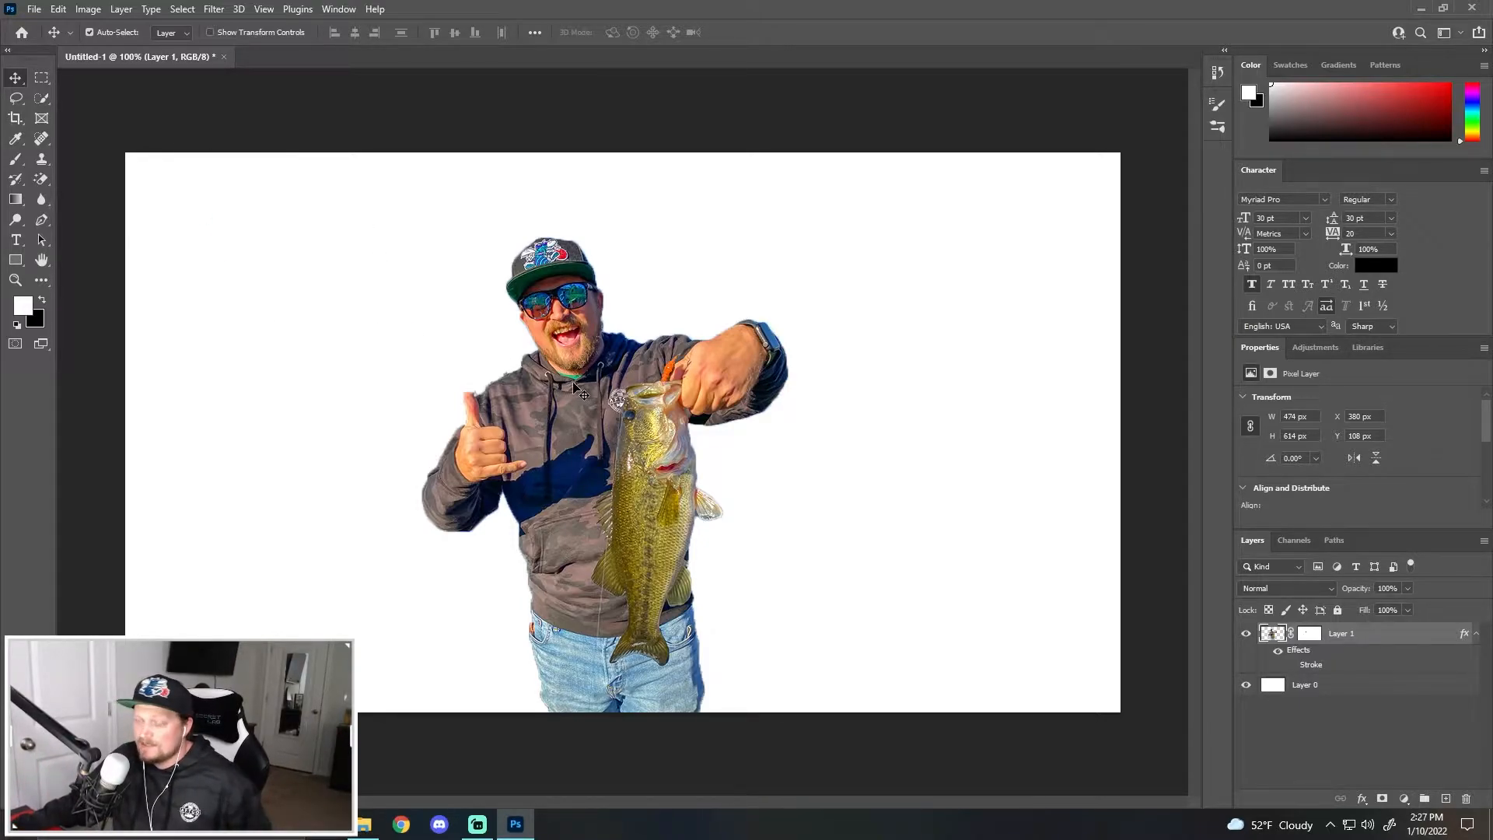
{"action": "left_click_drag", "start_coordinate": [581, 511], "coordinate": [654, 511]}
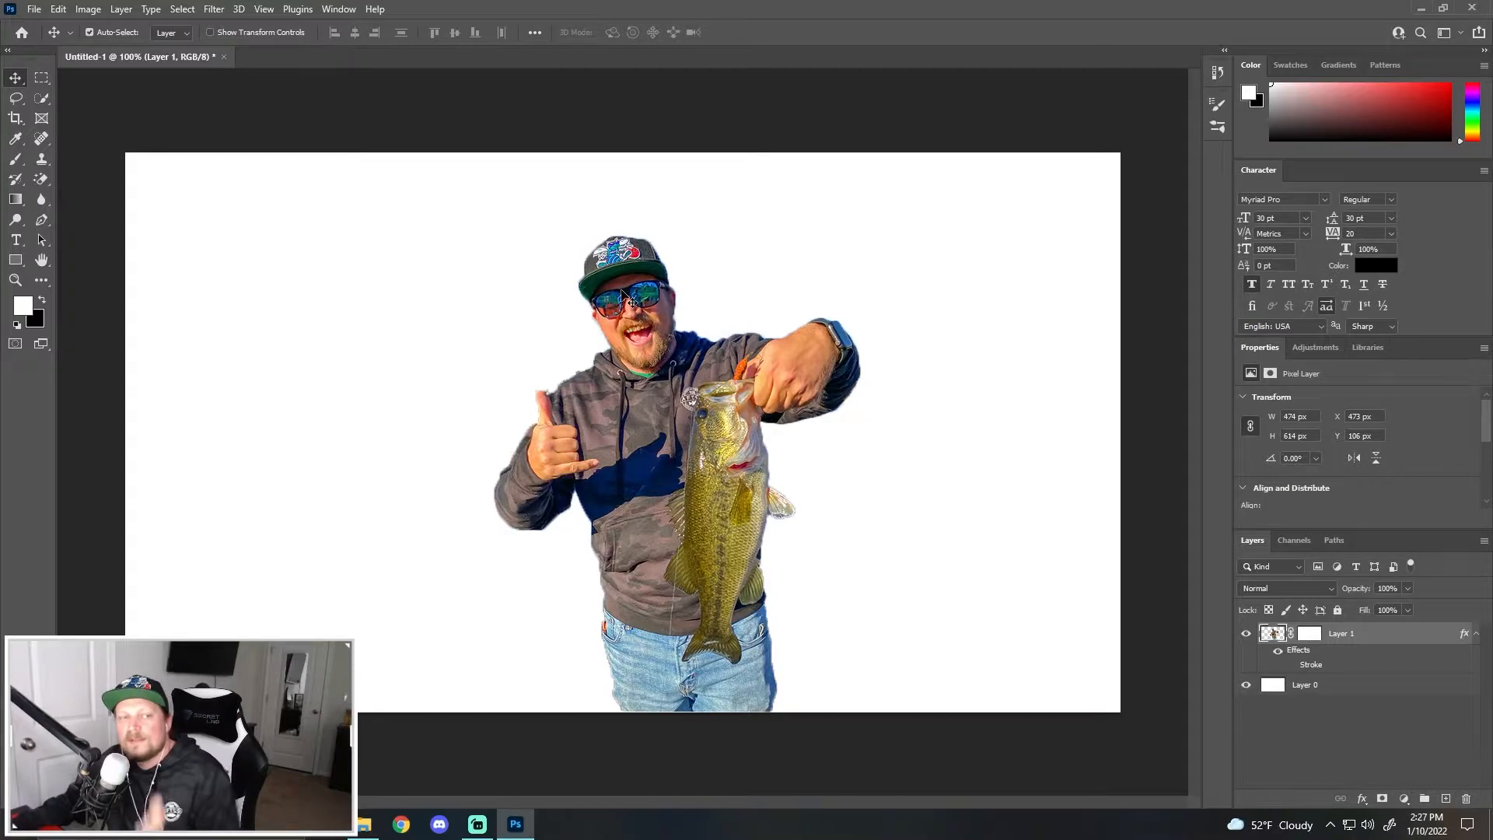
{"action": "left_click_drag", "start_coordinate": [658, 412], "coordinate": [598, 412]}
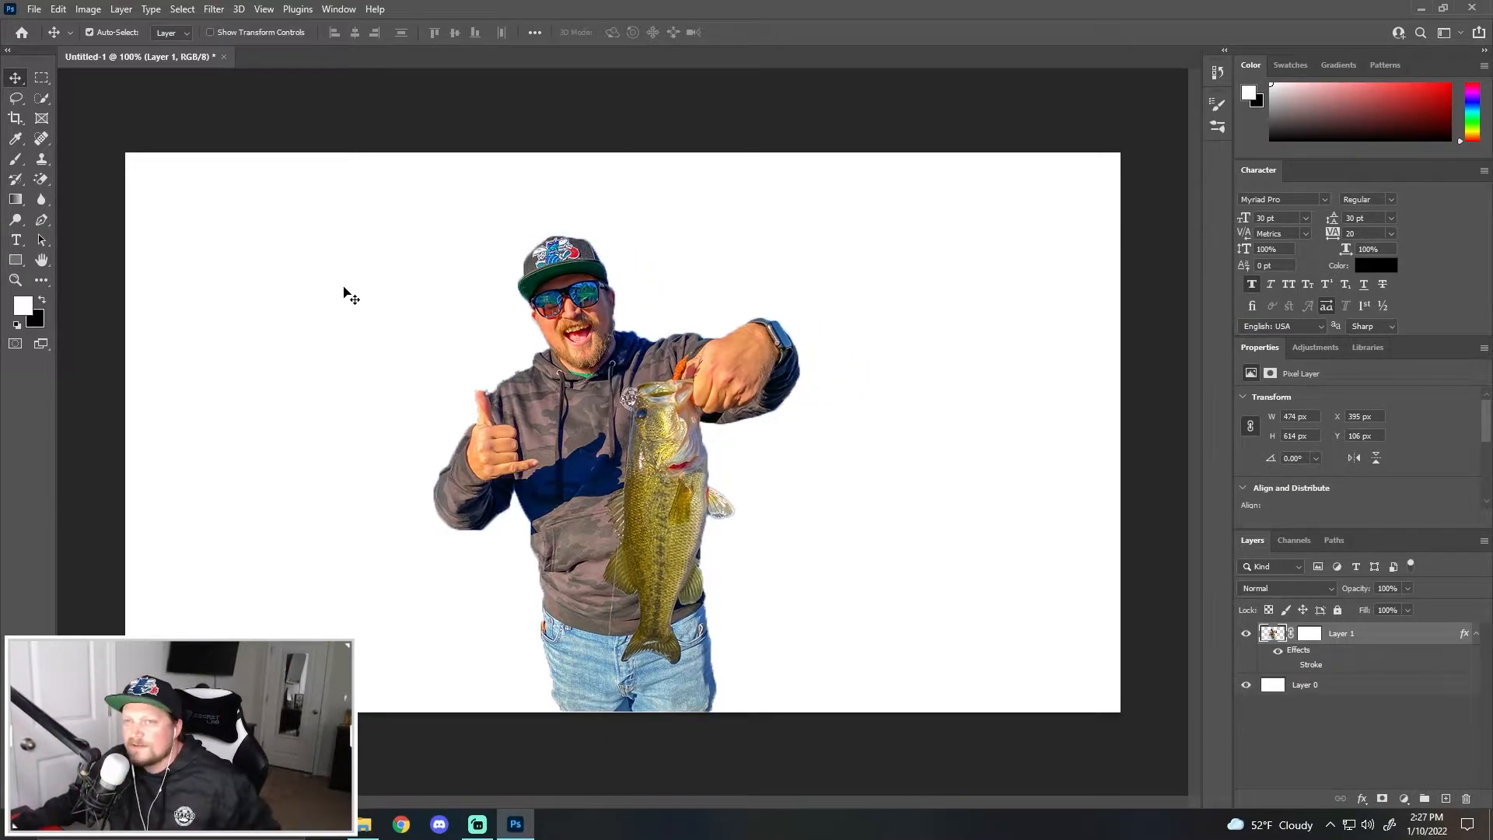
Select the man's head and cap with the Quick Selection tool and copy the selection to a new layer.
{"action": "left_click", "coordinate": [43, 101]}
{"action": "left_click", "coordinate": [100, 32]}
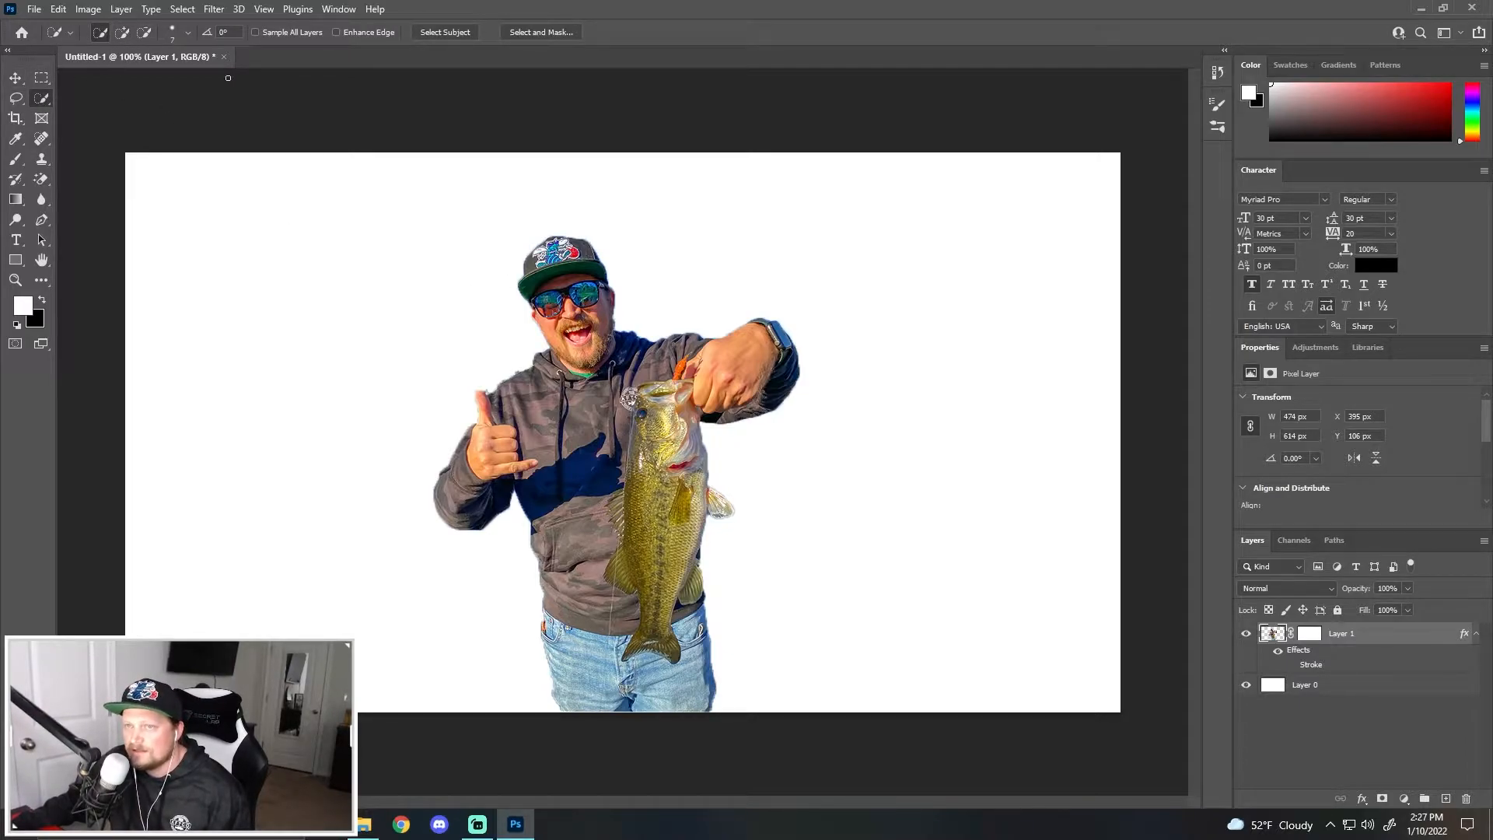
{"action": "mouse_move", "coordinate": [548, 322]}
{"action": "left_mouse_down"}
{"action": "mouse_move", "coordinate": [572, 354]}
{"action": "mouse_move", "coordinate": [546, 265]}
{"action": "mouse_move", "coordinate": [577, 248]}
{"action": "left_mouse_up"}
{"action": "mouse_move", "coordinate": [578, 315]}
{"action": "left_mouse_down"}
{"action": "mouse_move", "coordinate": [599, 346]}
{"action": "mouse_move", "coordinate": [577, 320]}
{"action": "left_mouse_up"}
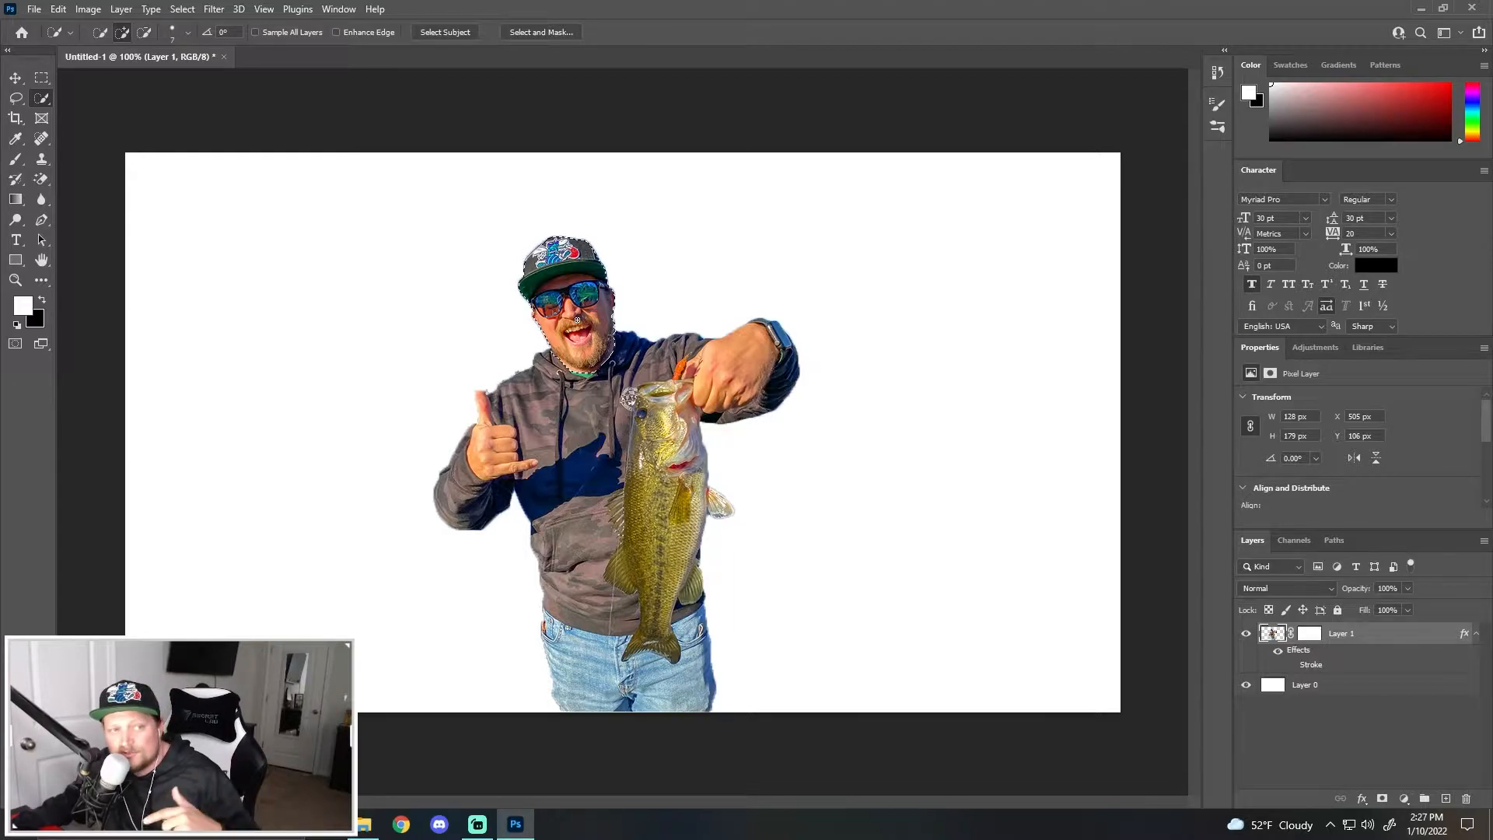
{"action": "right_click", "coordinate": [585, 314]}
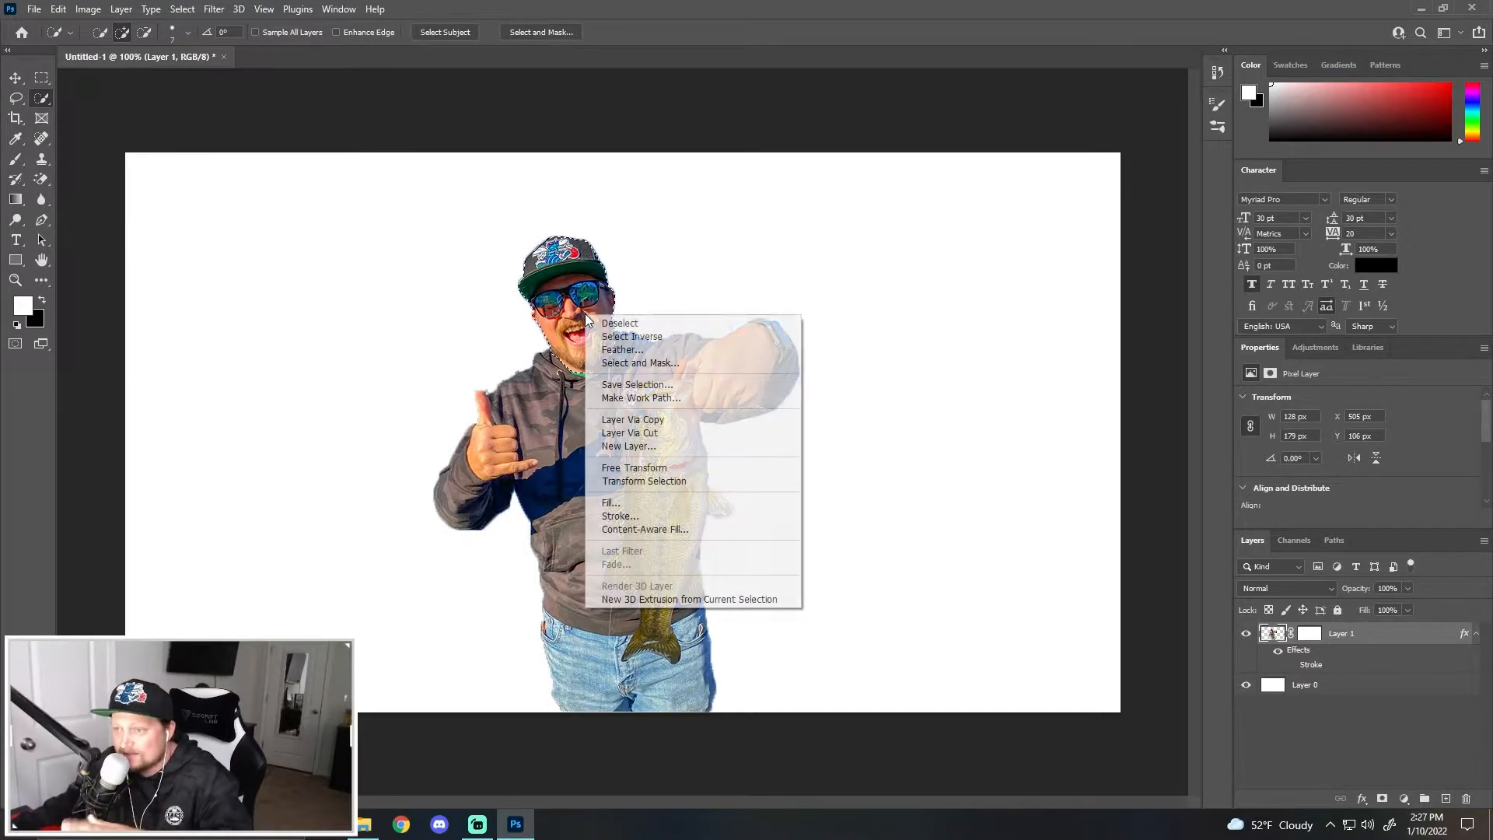
{"action": "left_click", "coordinate": [662, 420]}
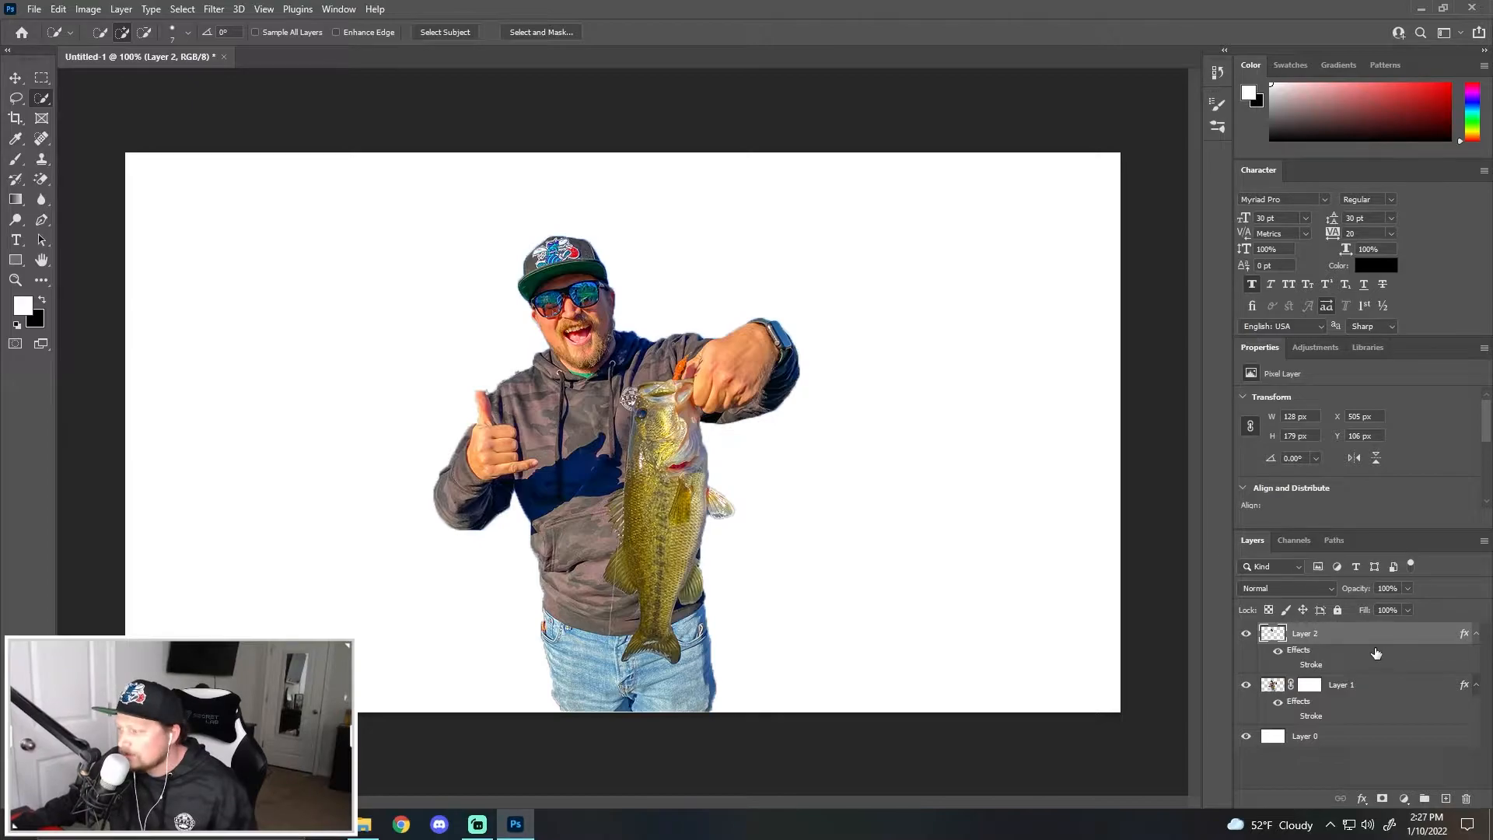
Try moving the copied head away from the body to the left, and undo the move.
{"action": "key", "text": "v"}
{"action": "left_click_drag", "start_coordinate": [586, 296], "coordinate": [387, 277]}
{"action": "key", "text": "ctrl+z"}
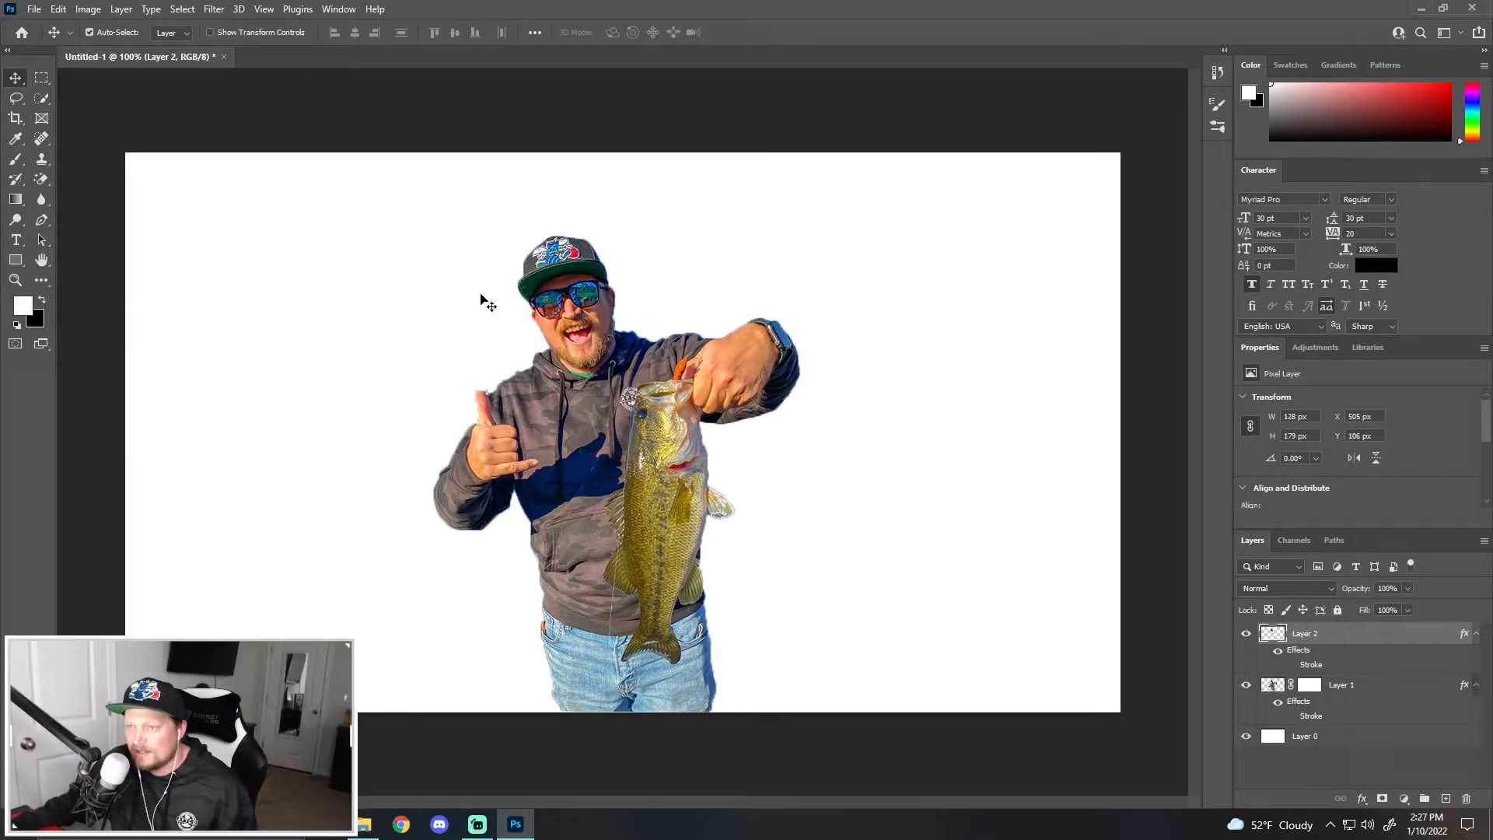
Enlarge the copied head to about 176 x 247 px and position it over the neck at about X 474 px, Y 44 px.
{"action": "key", "text": "ctrl+t"}
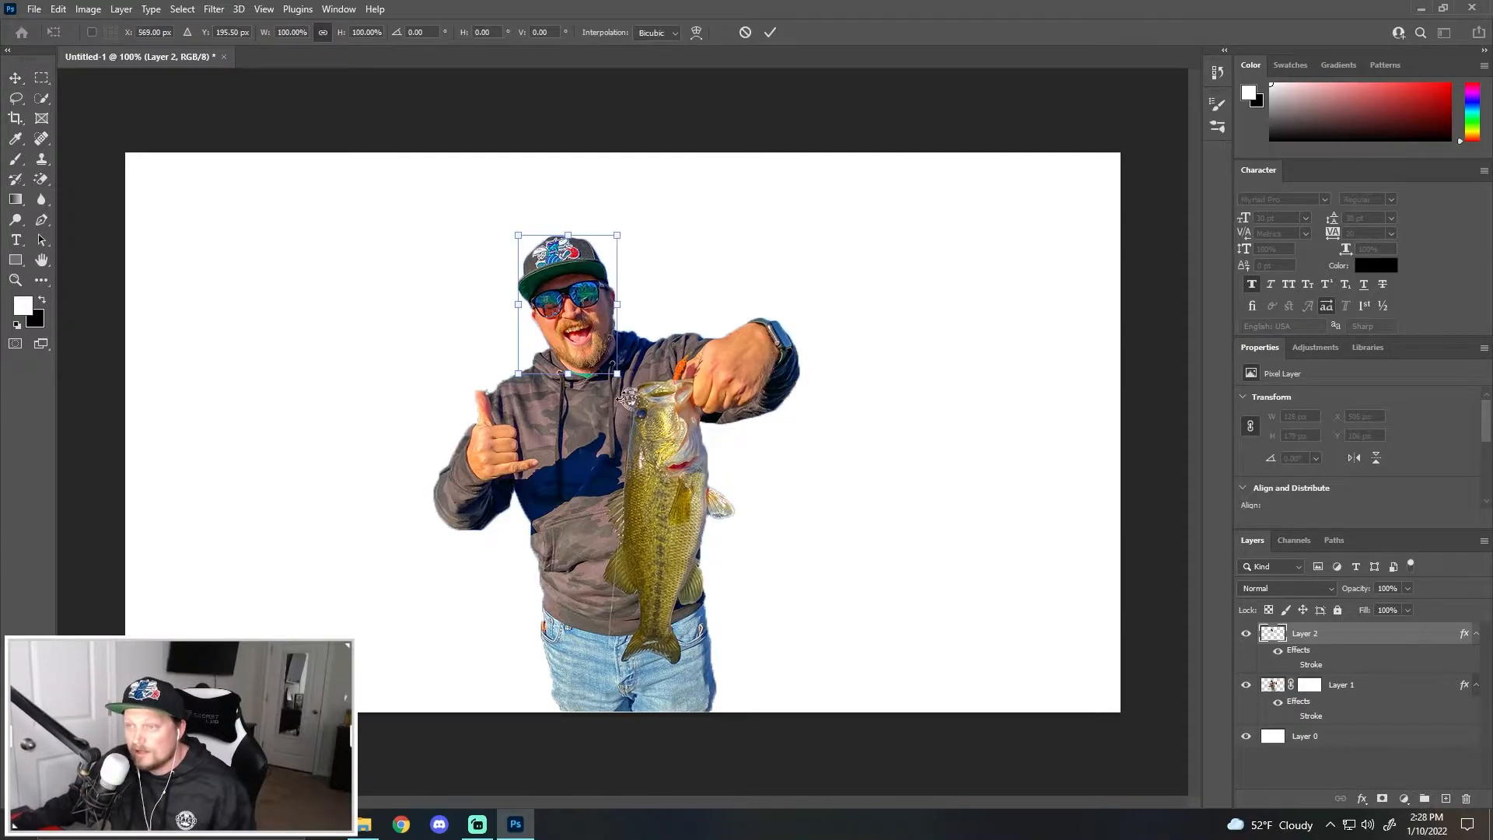
{"action": "left_click_drag", "start_coordinate": [618, 373], "coordinate": [593, 347]}
{"action": "key", "text": "Return"}
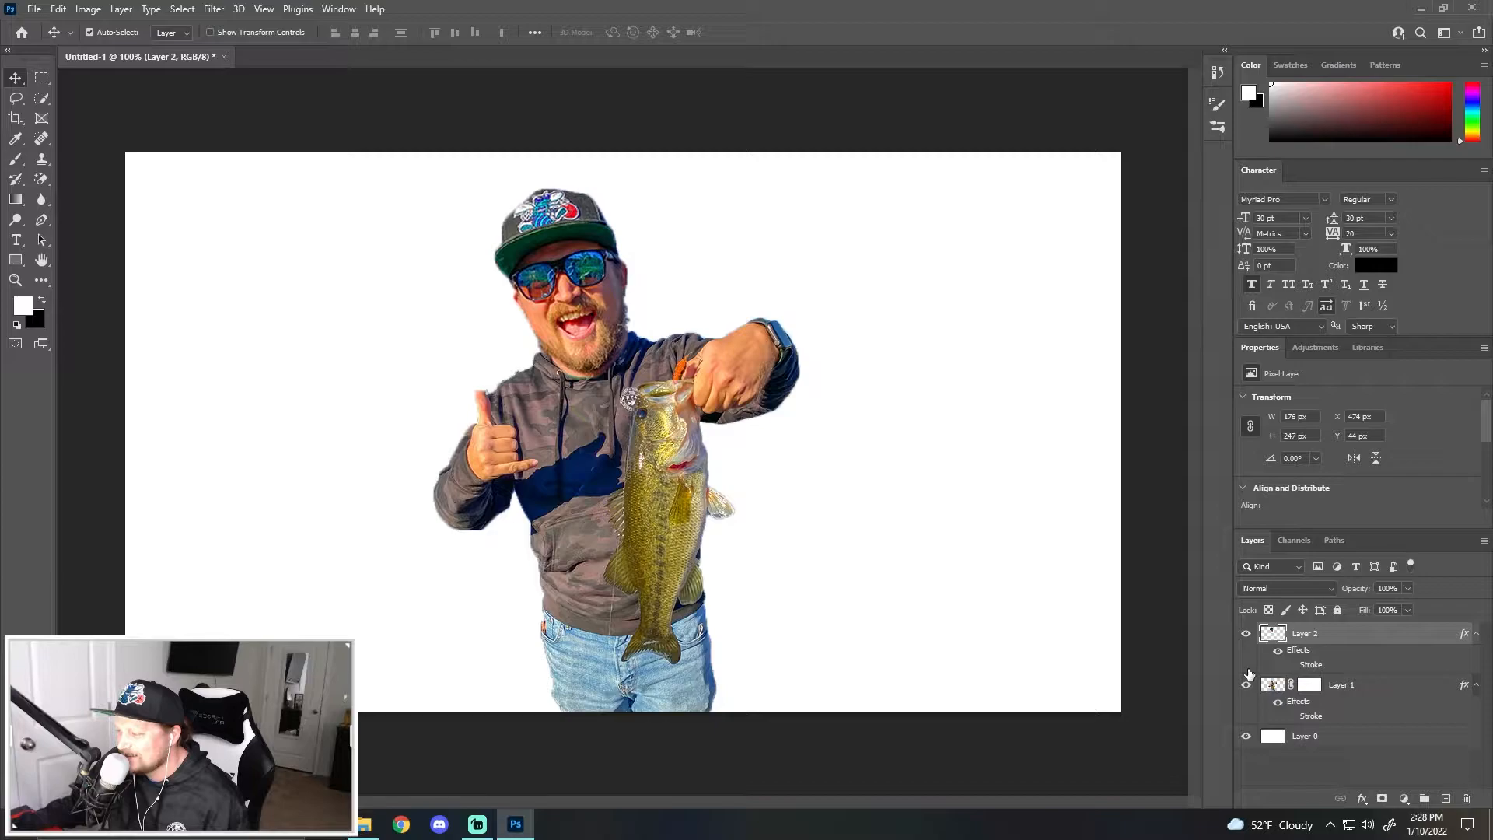
Scale the head and body layers together to about 293 x 417 px and place them in the canvas's lower-left corner at X 0 px, Y 303 px.
{"action": "left_click", "coordinate": [1394, 686], "text": "ctrl"}
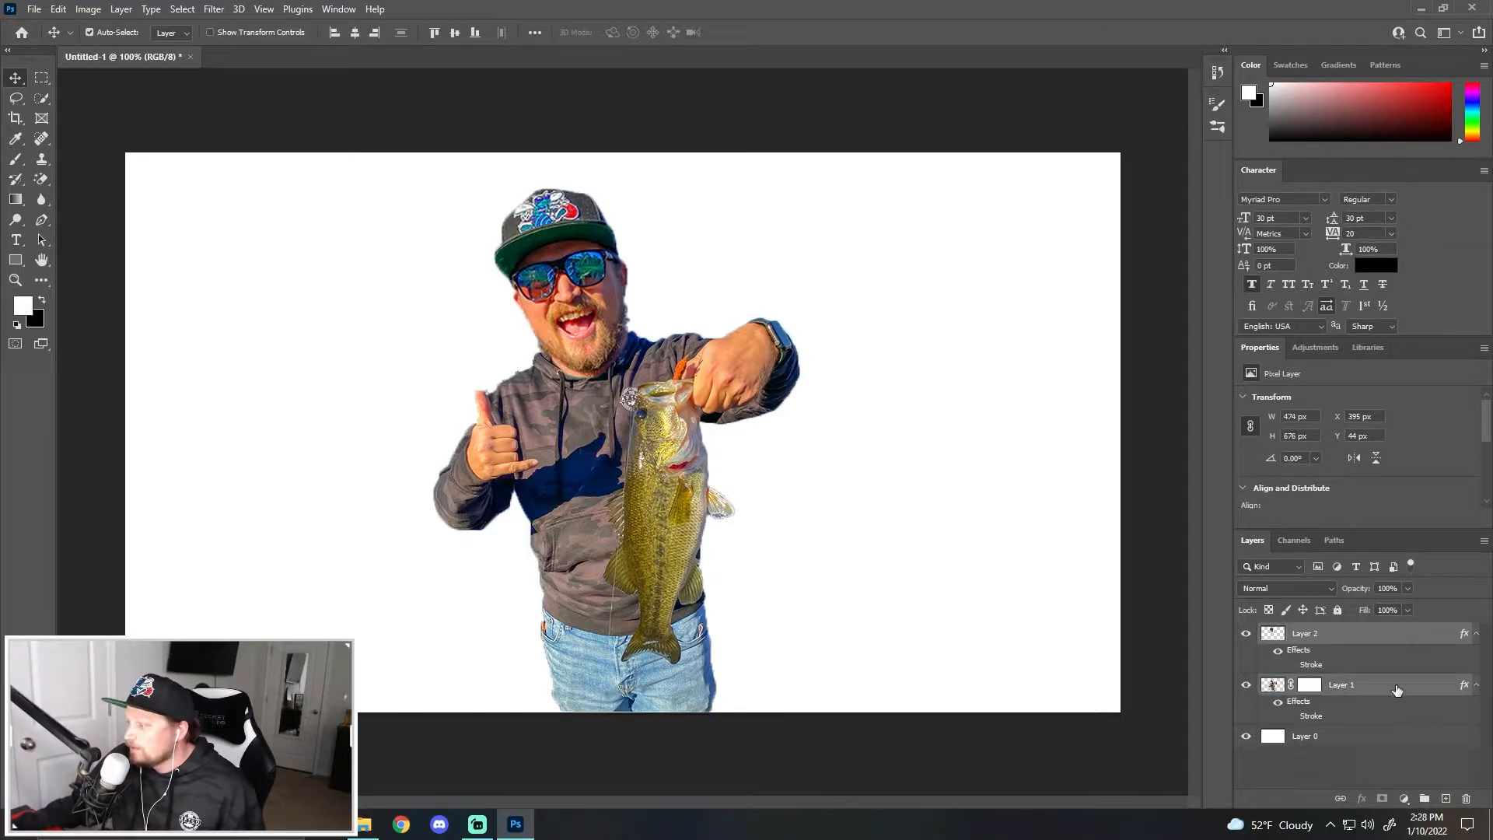
{"action": "left_click_drag", "start_coordinate": [633, 492], "coordinate": [329, 495]}
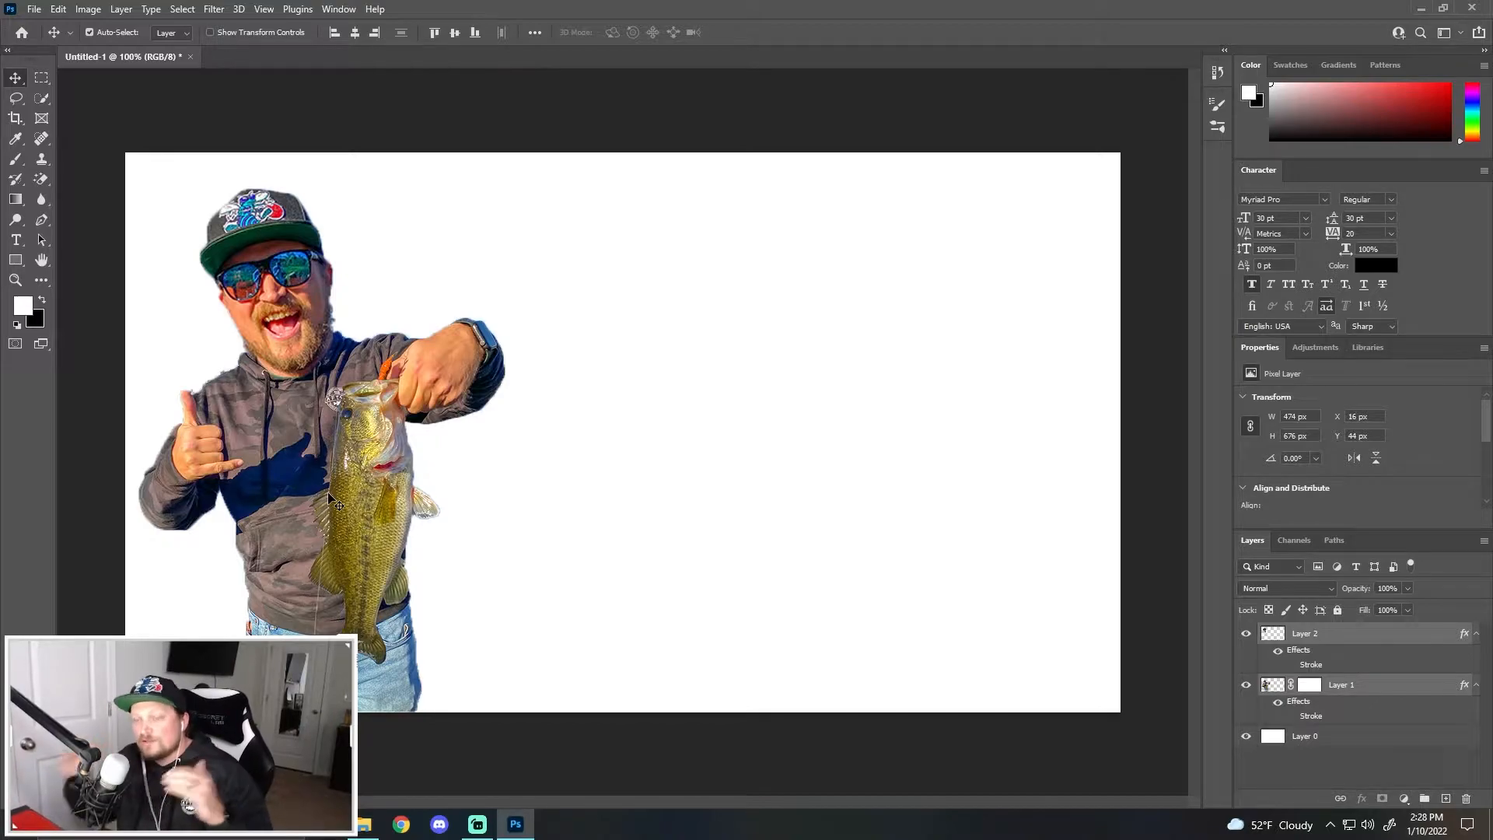
{"action": "key", "text": "ctrl"}
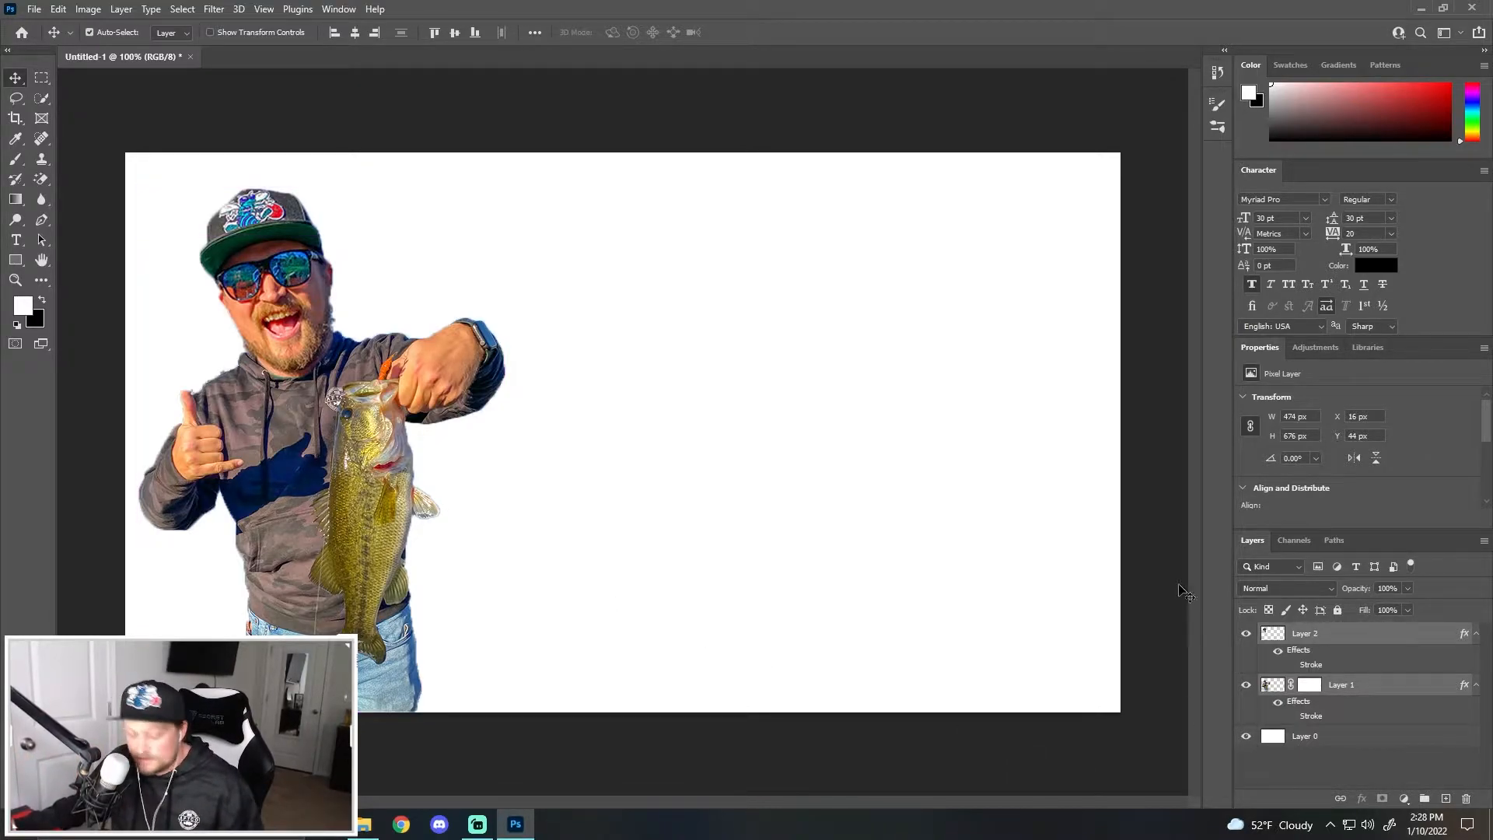
{"action": "key", "text": "ctrl+t"}
{"action": "left_click_drag", "start_coordinate": [507, 184], "coordinate": [353, 378]}
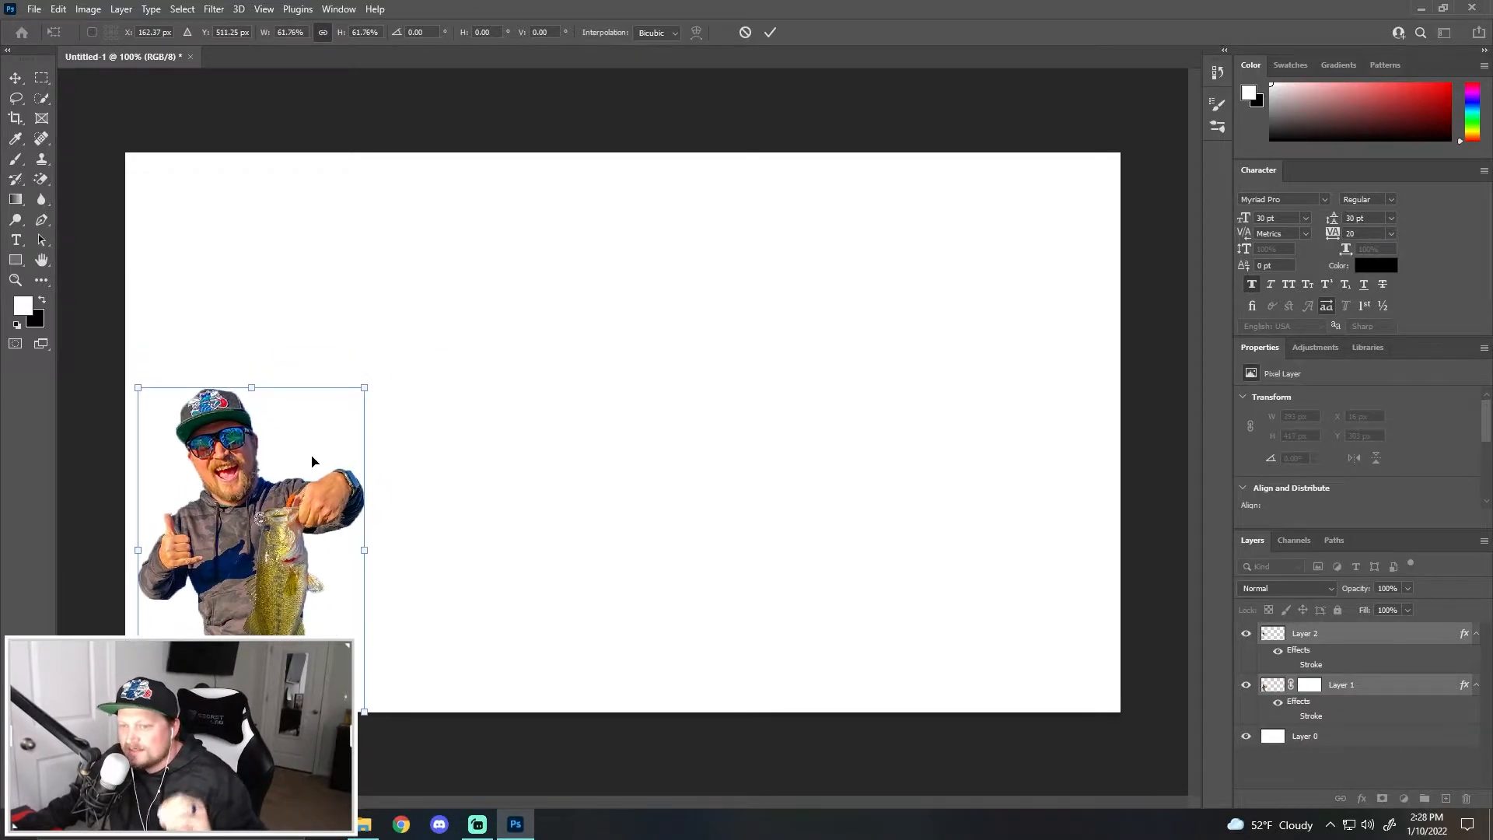
{"action": "left_click_drag", "start_coordinate": [314, 465], "coordinate": [301, 464]}
{"action": "key", "text": "Return"}
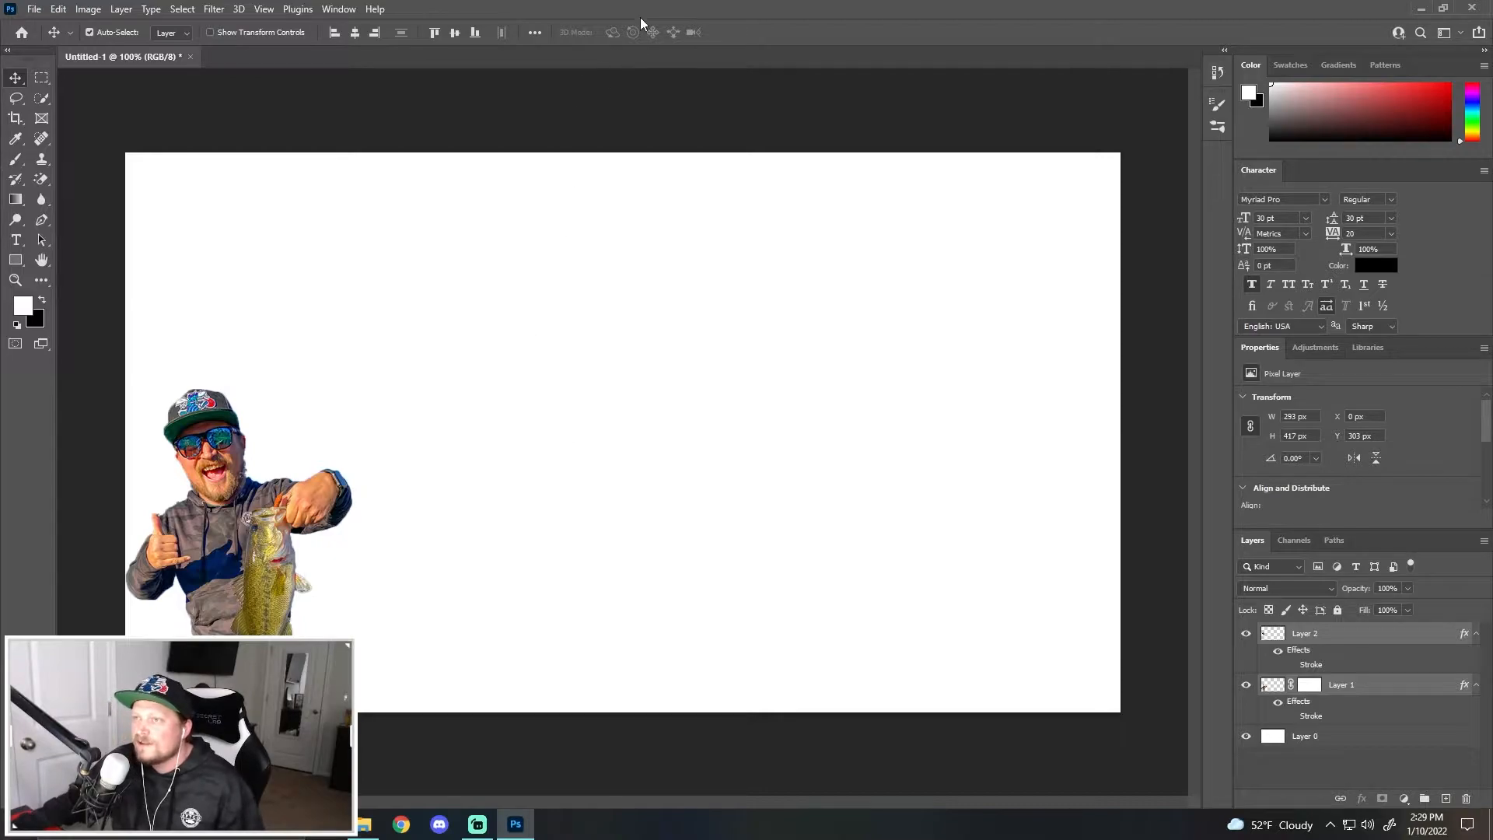
Place the Nuke Pic image from the Desktop folder onto the canvas at 720 x 720 px, X 496 px, Y 0 px.
{"action": "left_click", "coordinate": [363, 825]}
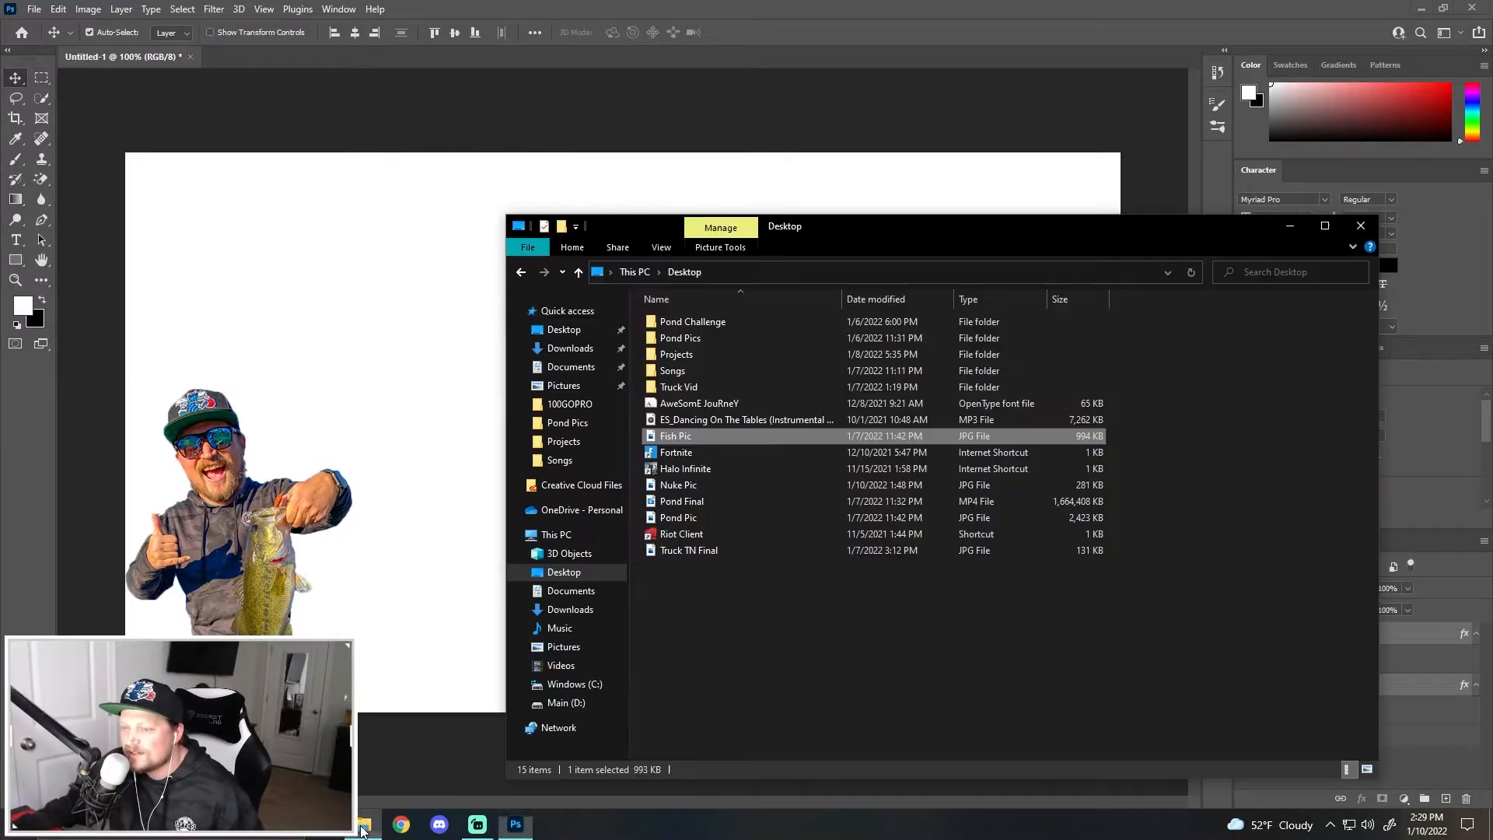
{"action": "left_click_drag", "start_coordinate": [878, 237], "coordinate": [1289, 274]}
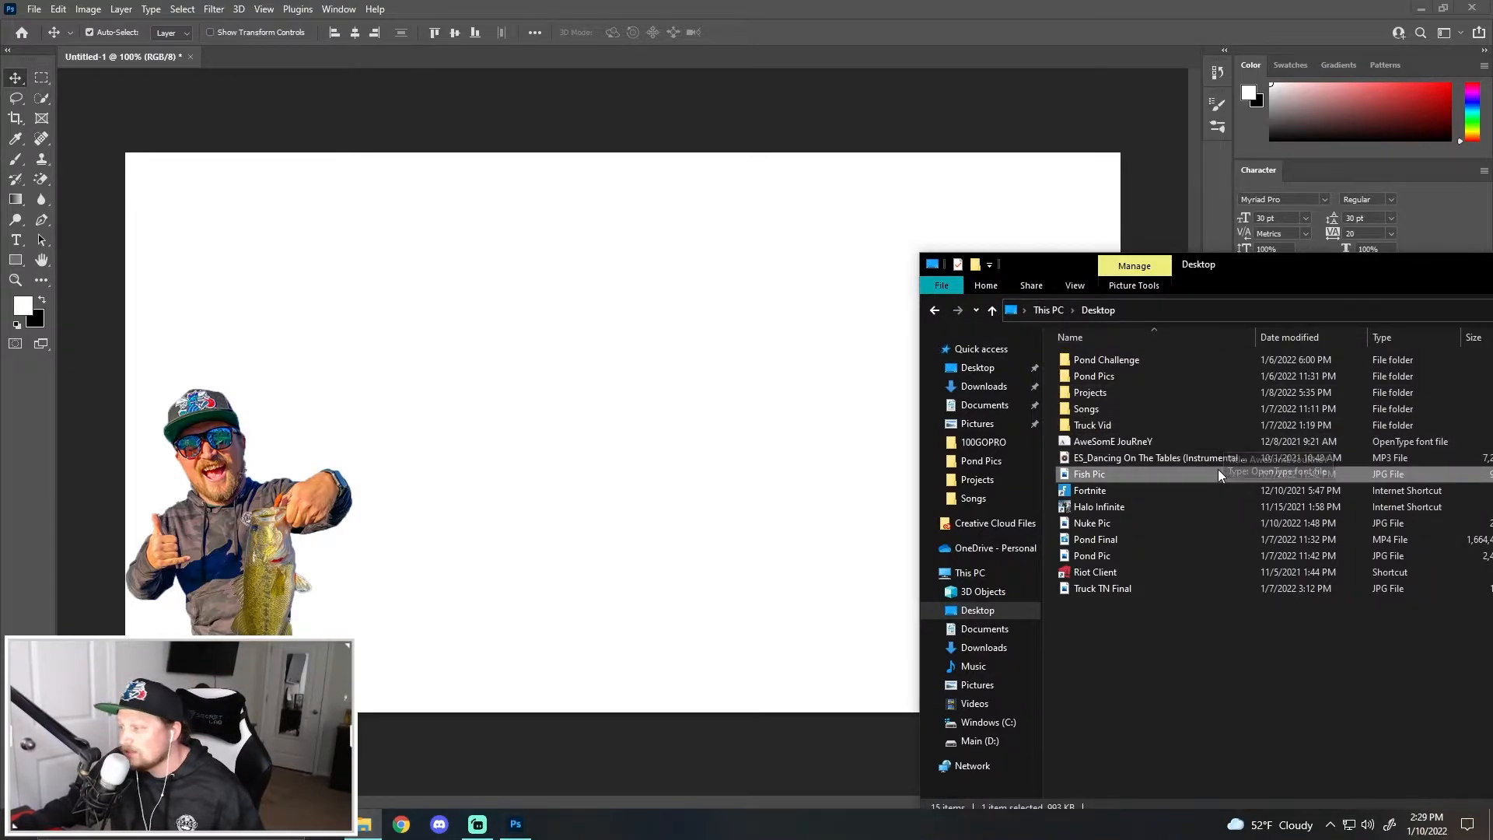
{"action": "left_click", "coordinate": [1095, 523]}
{"action": "left_click_drag", "start_coordinate": [1098, 524], "coordinate": [752, 453]}
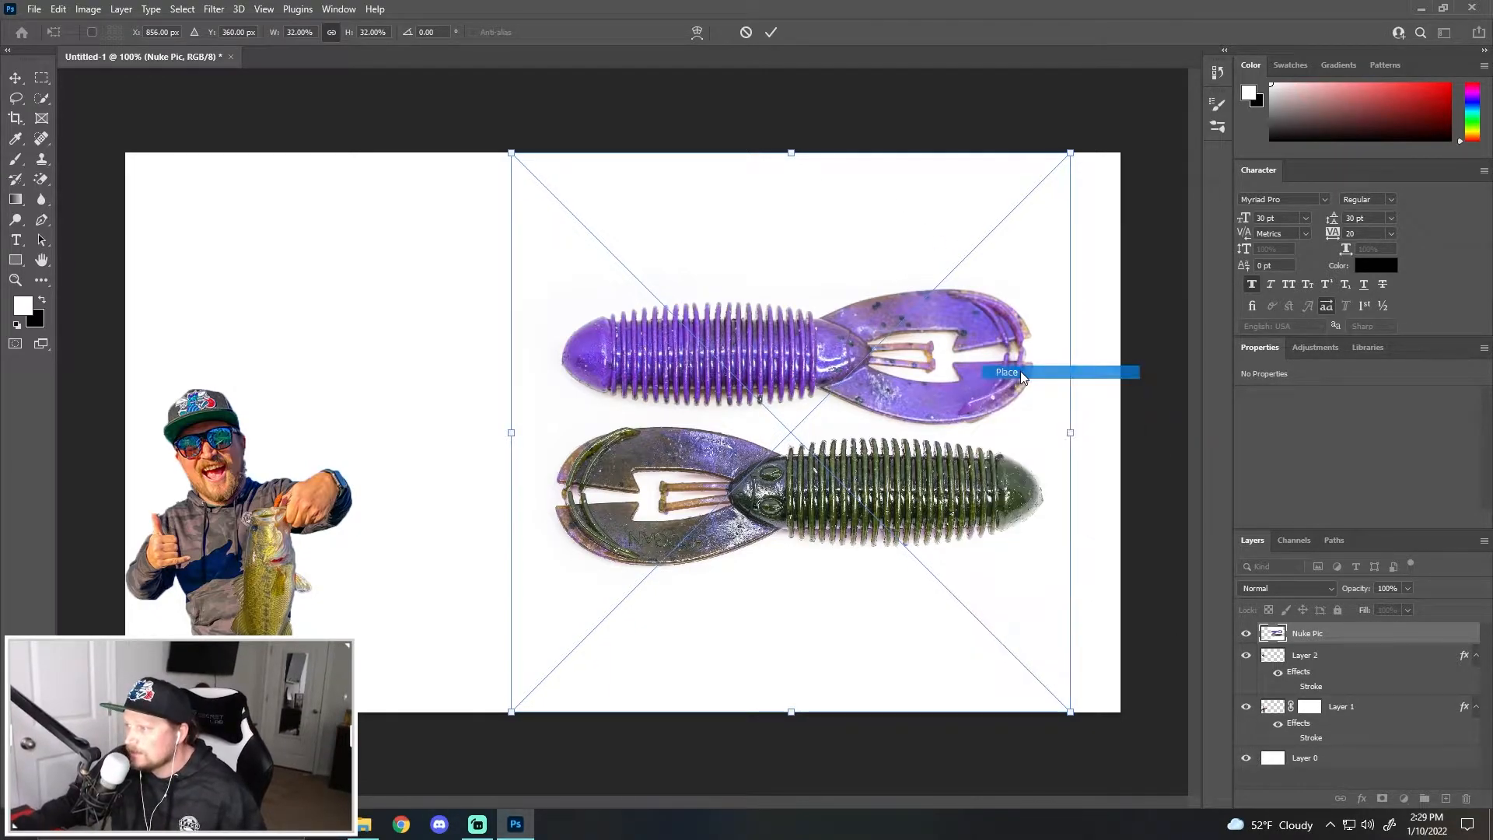
{"action": "key", "text": "Return"}
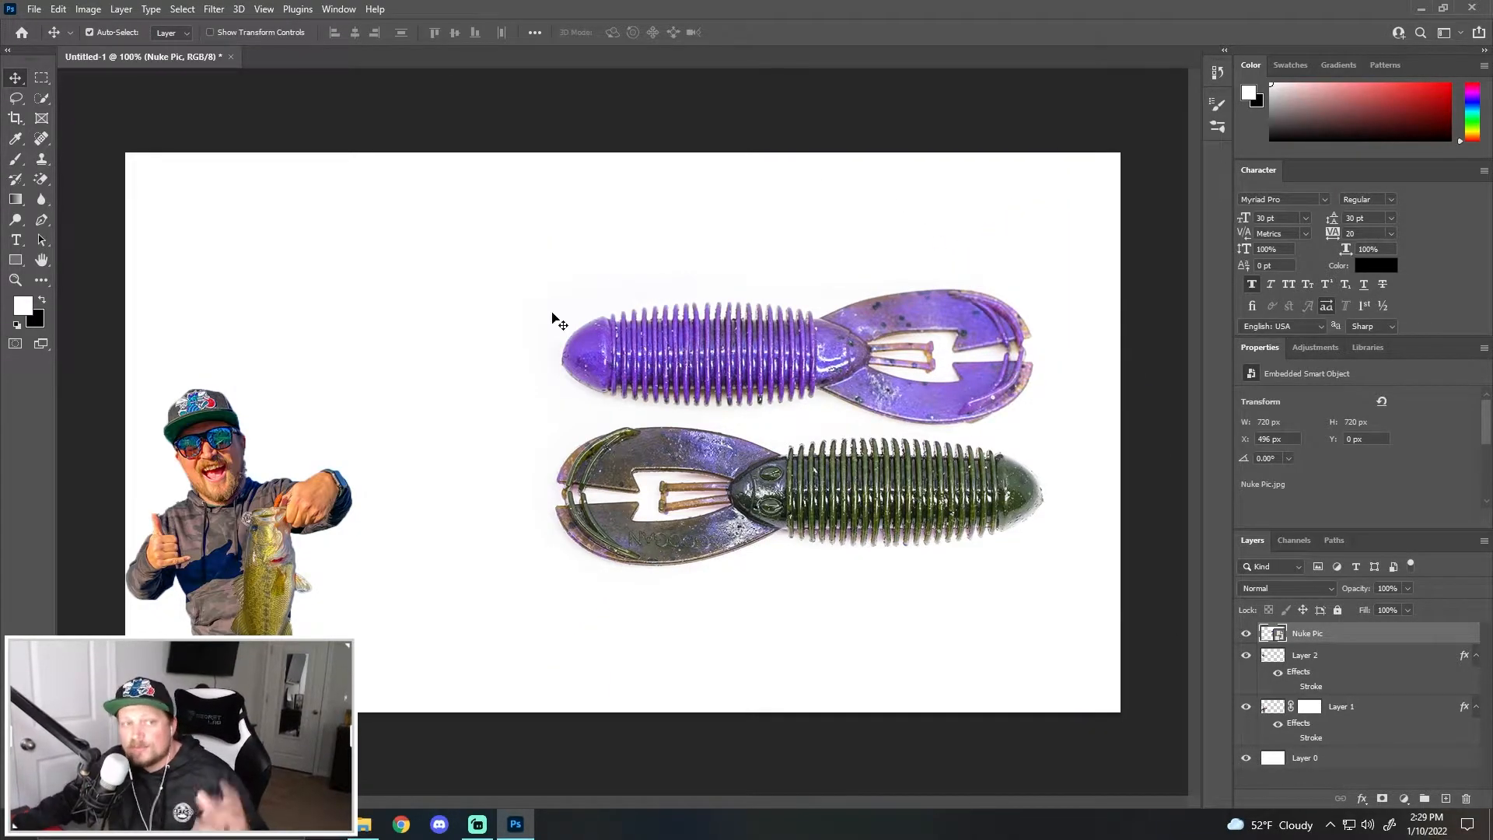
Select the purple lure in Nuke Pic with the Quick Selection tool, leaving out the white gaps inside its tail.
{"action": "left_click", "coordinate": [42, 98]}
{"action": "left_click", "coordinate": [101, 33]}
{"action": "mouse_move", "coordinate": [581, 358]}
{"action": "left_mouse_down"}
{"action": "mouse_move", "coordinate": [814, 358]}
{"action": "mouse_move", "coordinate": [769, 347]}
{"action": "mouse_move", "coordinate": [670, 377]}
{"action": "mouse_move", "coordinate": [632, 368]}
{"action": "mouse_move", "coordinate": [728, 372]}
{"action": "mouse_move", "coordinate": [658, 381]}
{"action": "left_mouse_up"}
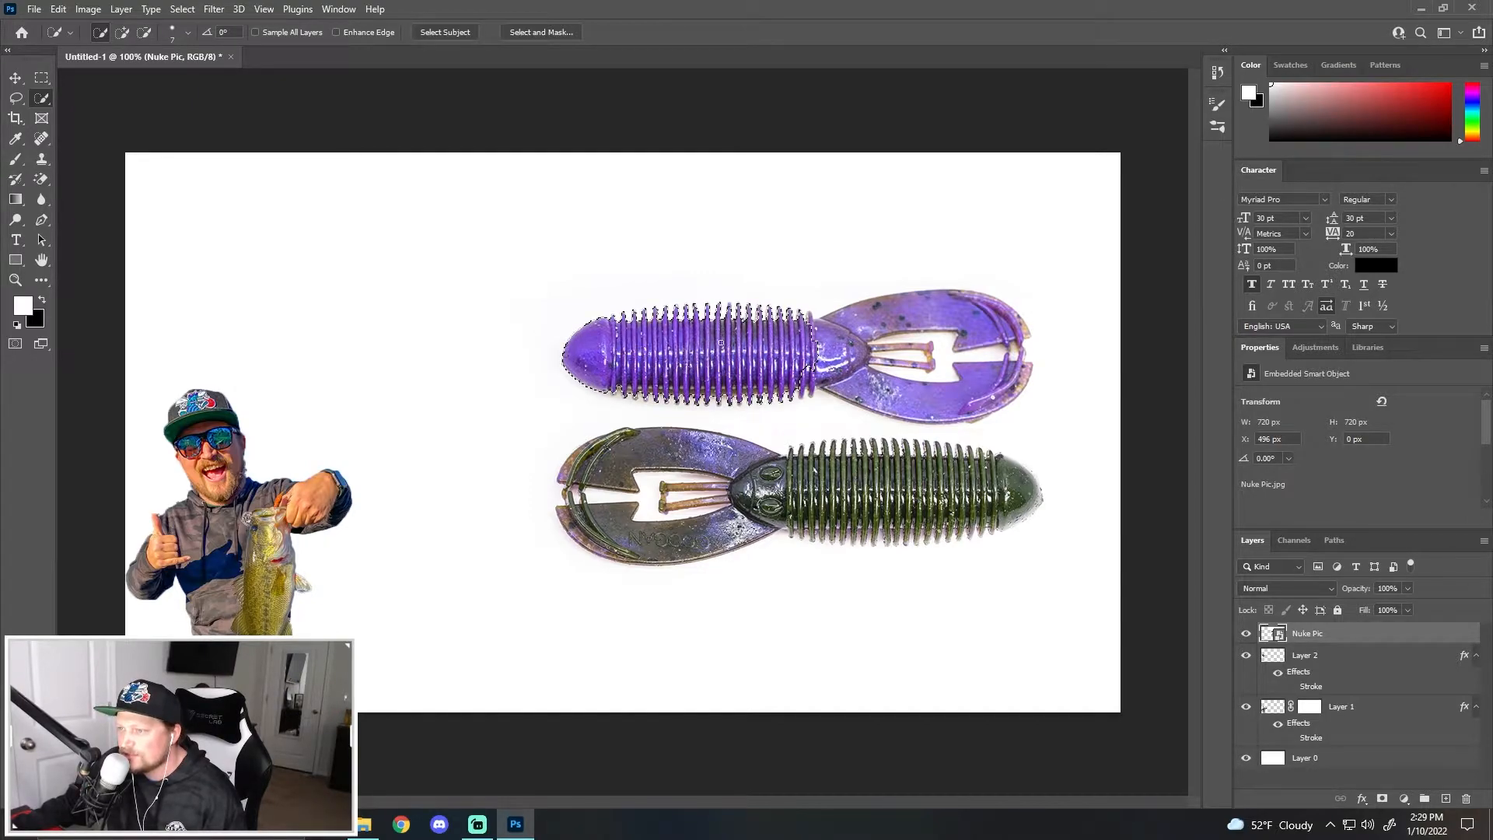
{"action": "mouse_move", "coordinate": [812, 381]}
{"action": "left_mouse_down"}
{"action": "mouse_move", "coordinate": [892, 392]}
{"action": "mouse_move", "coordinate": [964, 375]}
{"action": "mouse_move", "coordinate": [1008, 393]}
{"action": "mouse_move", "coordinate": [1013, 358]}
{"action": "left_mouse_up"}
{"action": "left_click", "coordinate": [848, 339]}
{"action": "left_click_drag", "start_coordinate": [860, 323], "coordinate": [933, 320]}
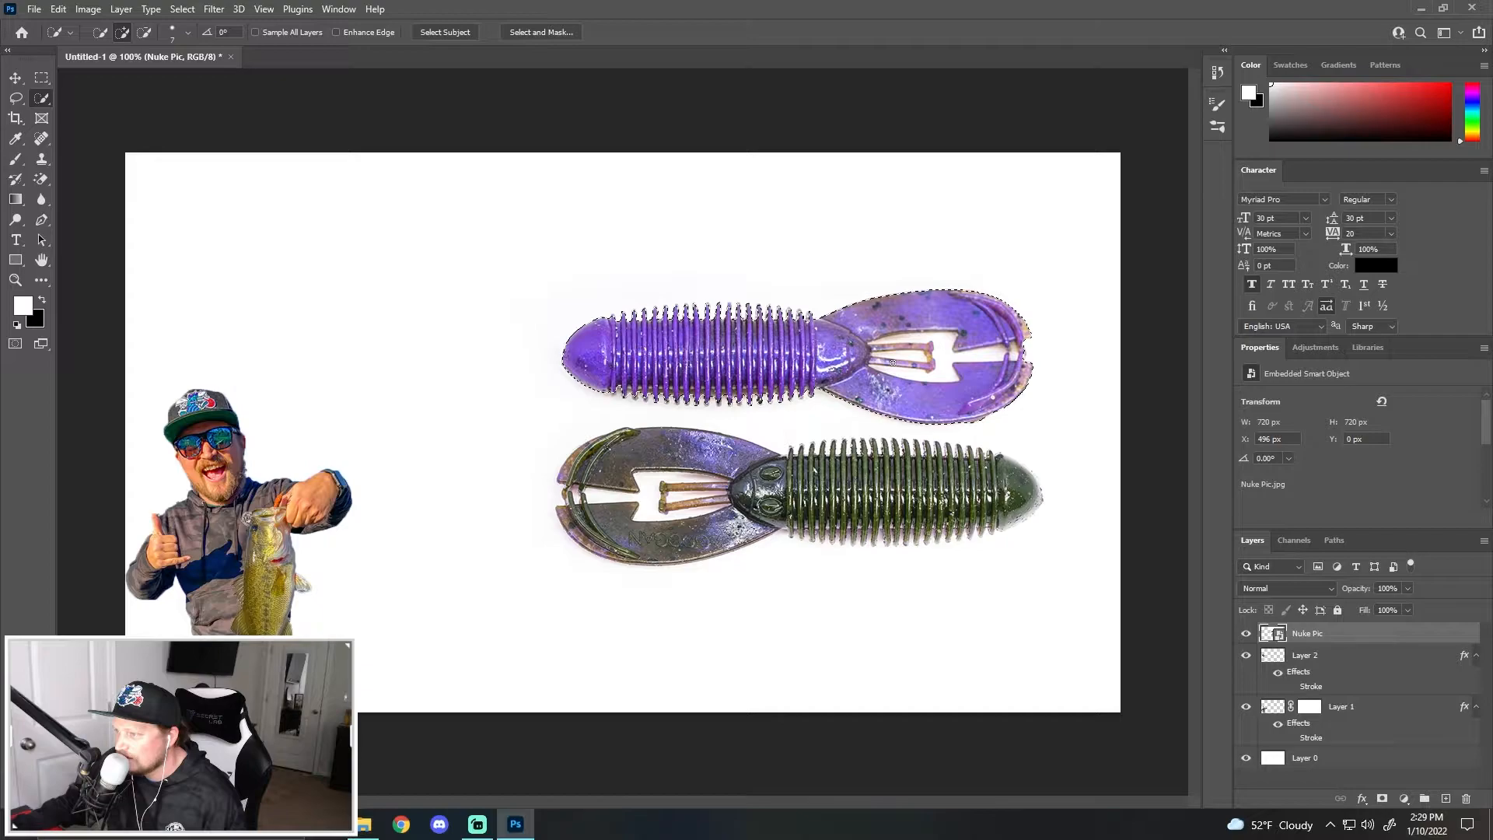
{"action": "key", "text": "ctrl+z"}
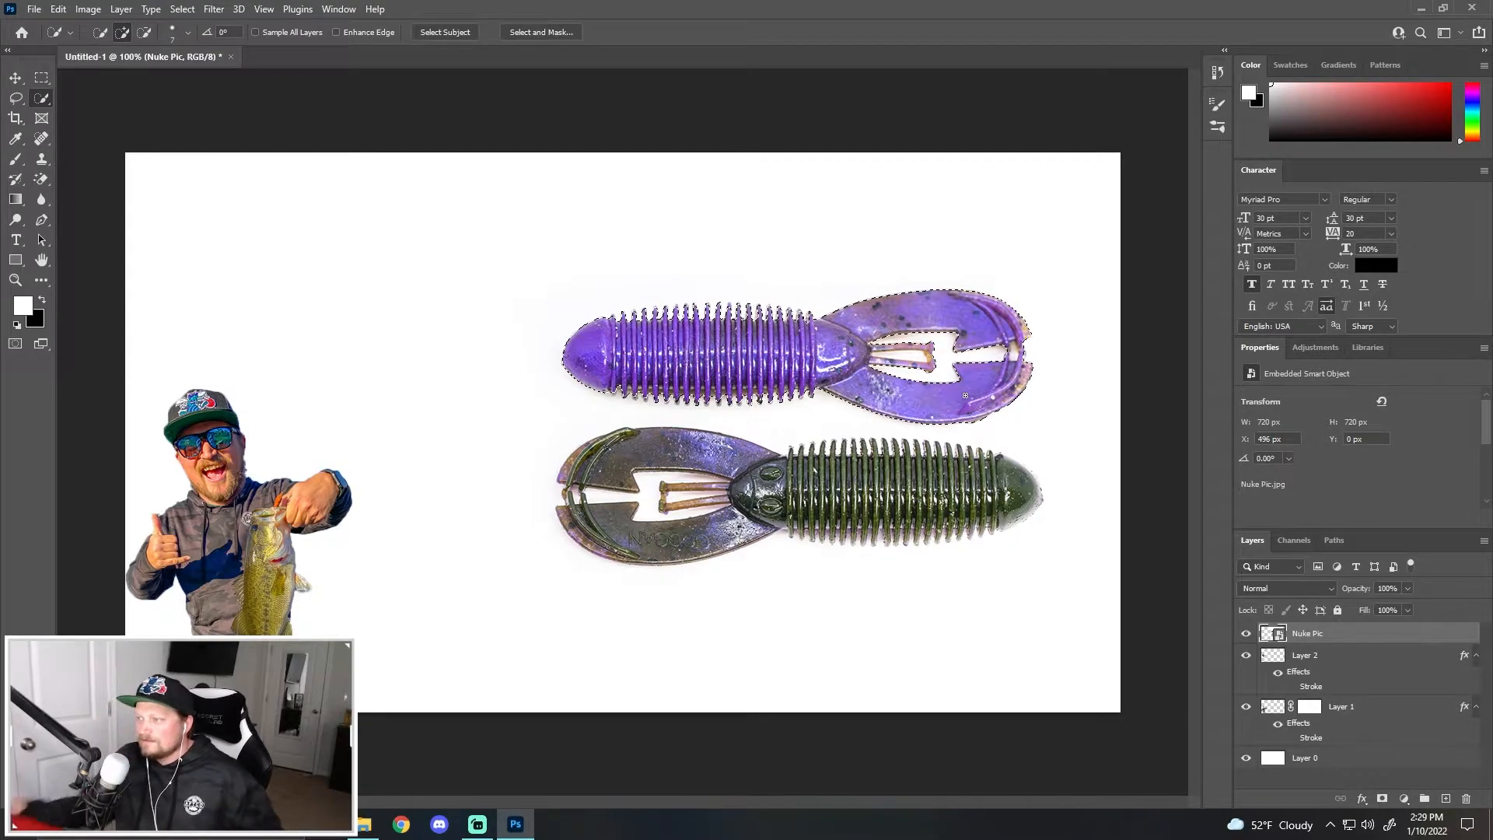
{"action": "key", "text": "alt"}
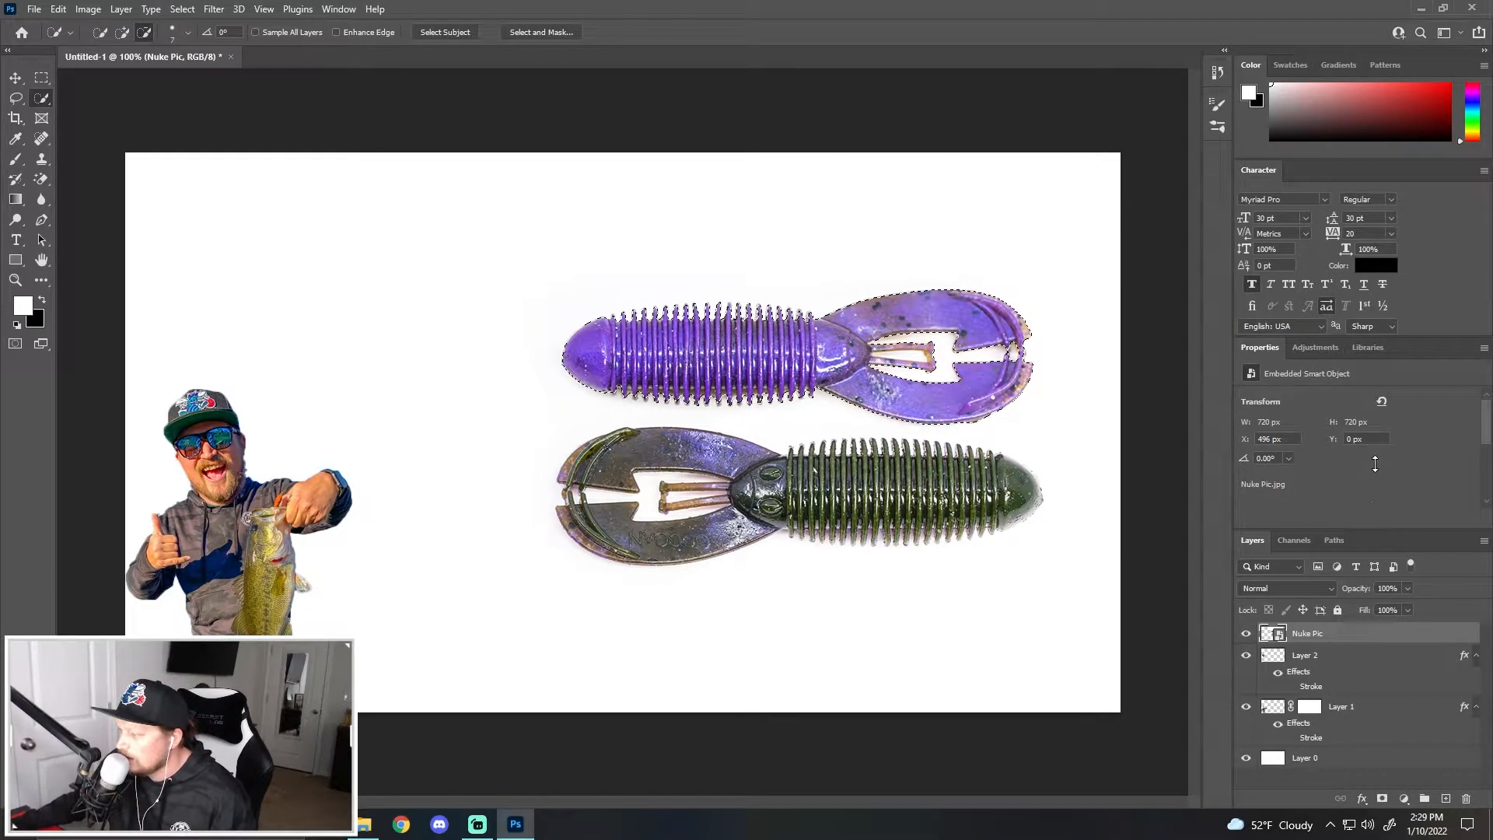
Hide the white background Layer 0 and copy the refined purple lure selection to a new layer.
{"action": "left_click", "coordinate": [1246, 759]}
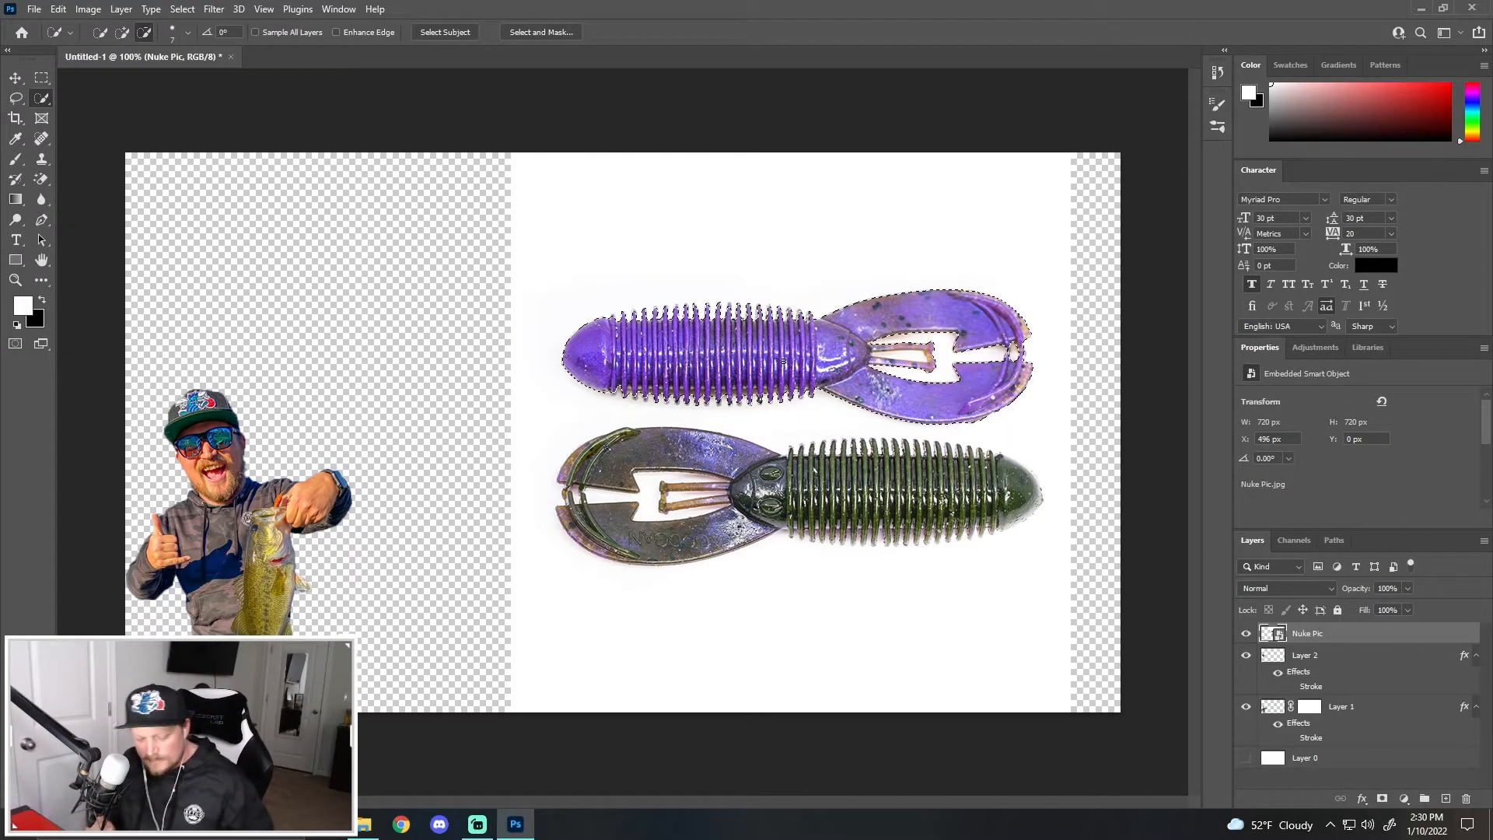
{"action": "key", "text": "ctrl+plus"}
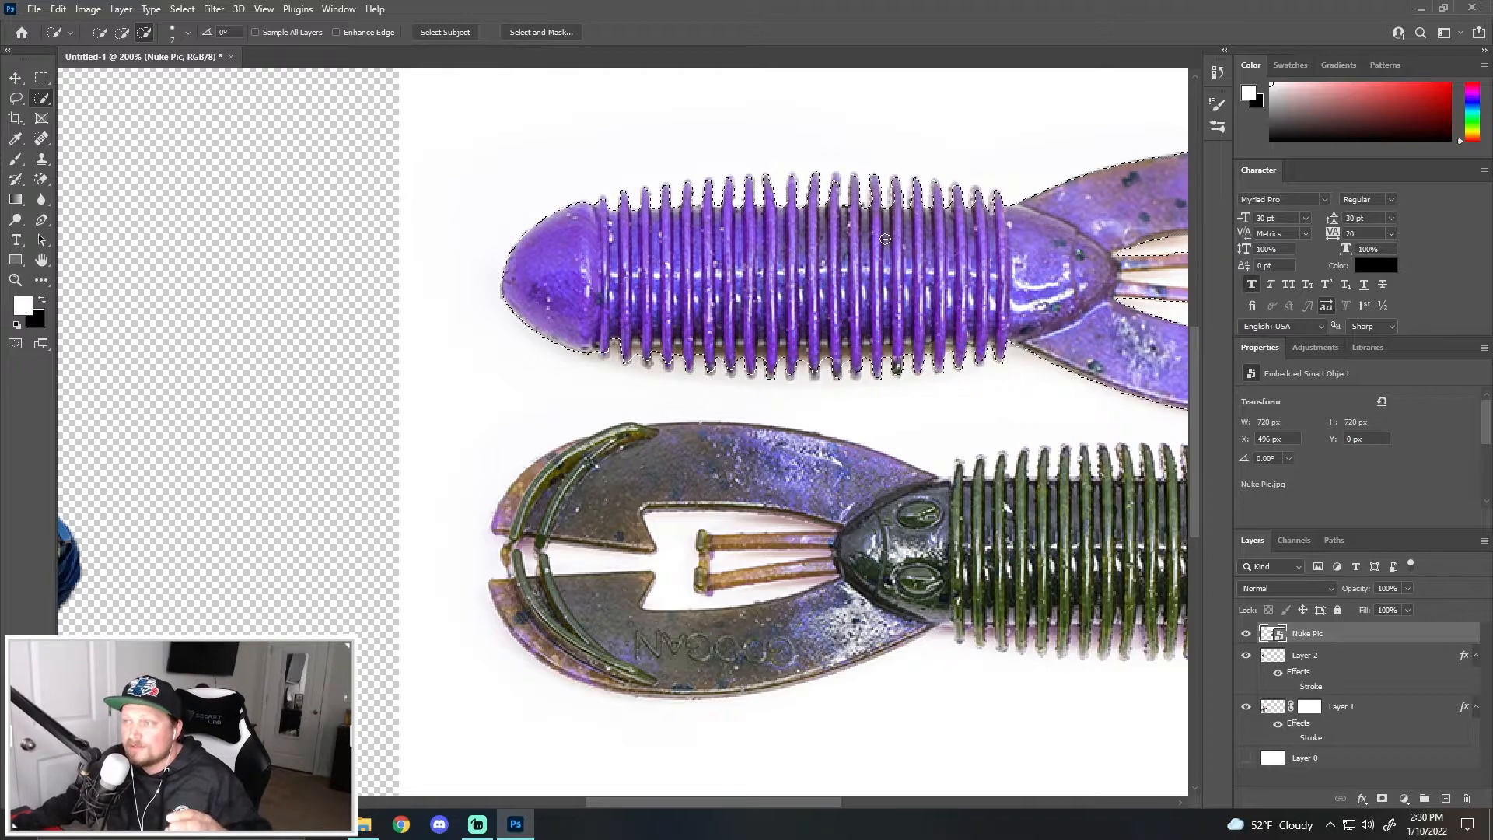
{"action": "left_click_drag", "start_coordinate": [599, 805], "coordinate": [674, 805]}
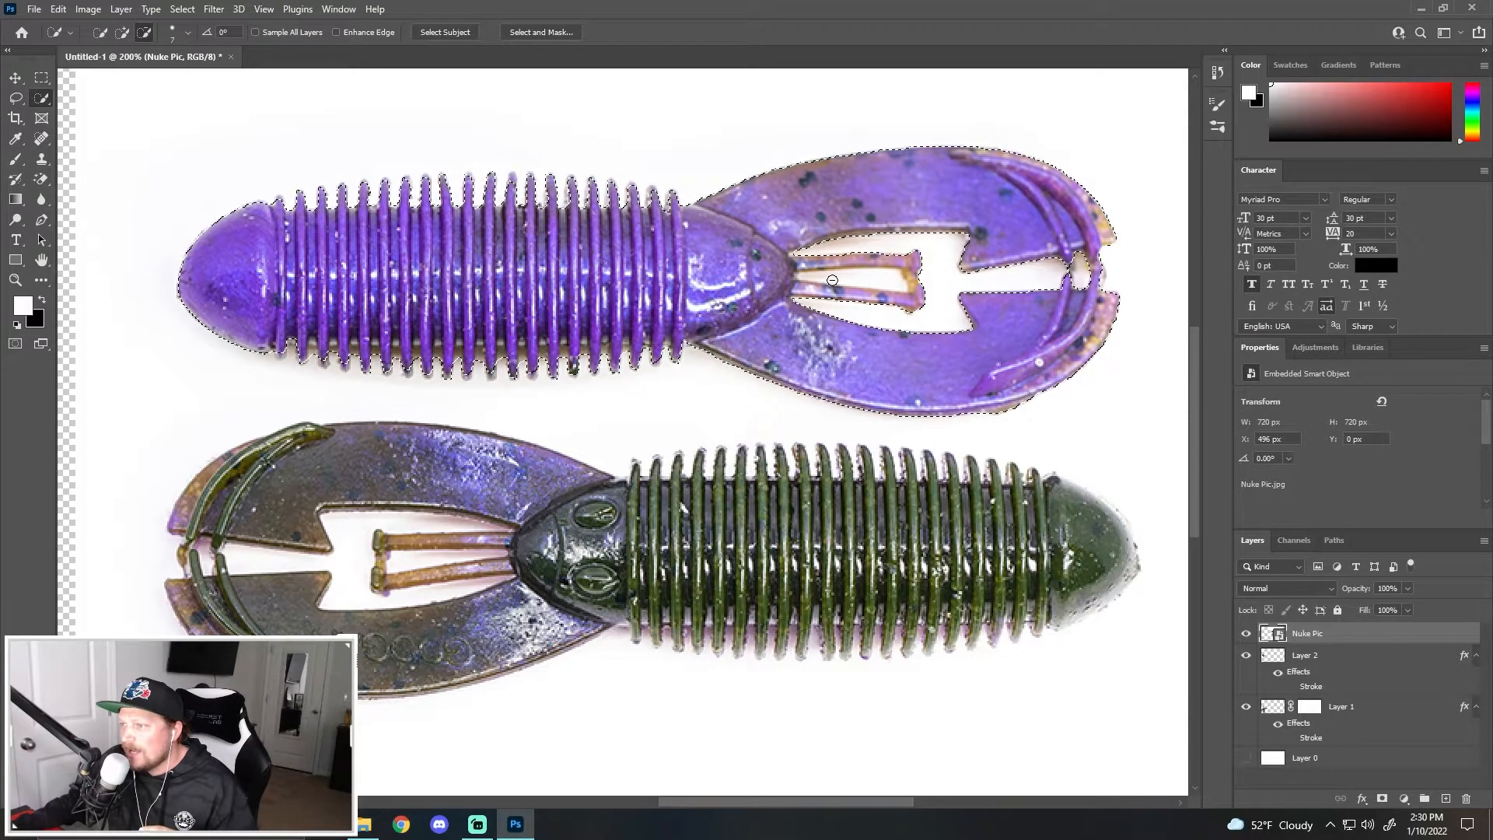
{"action": "left_click", "coordinate": [146, 32]}
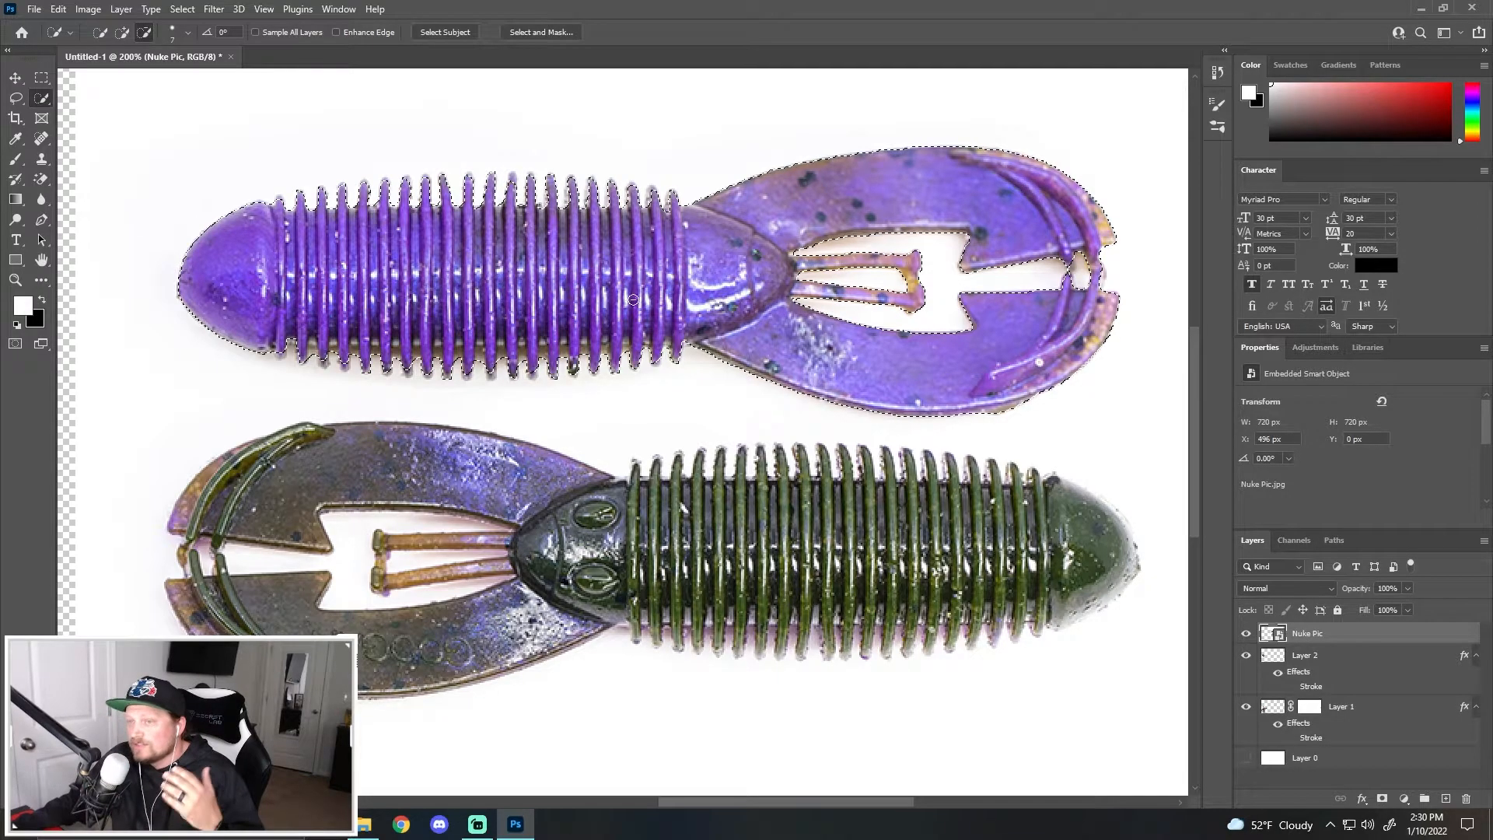
{"action": "right_click", "coordinate": [632, 286]}
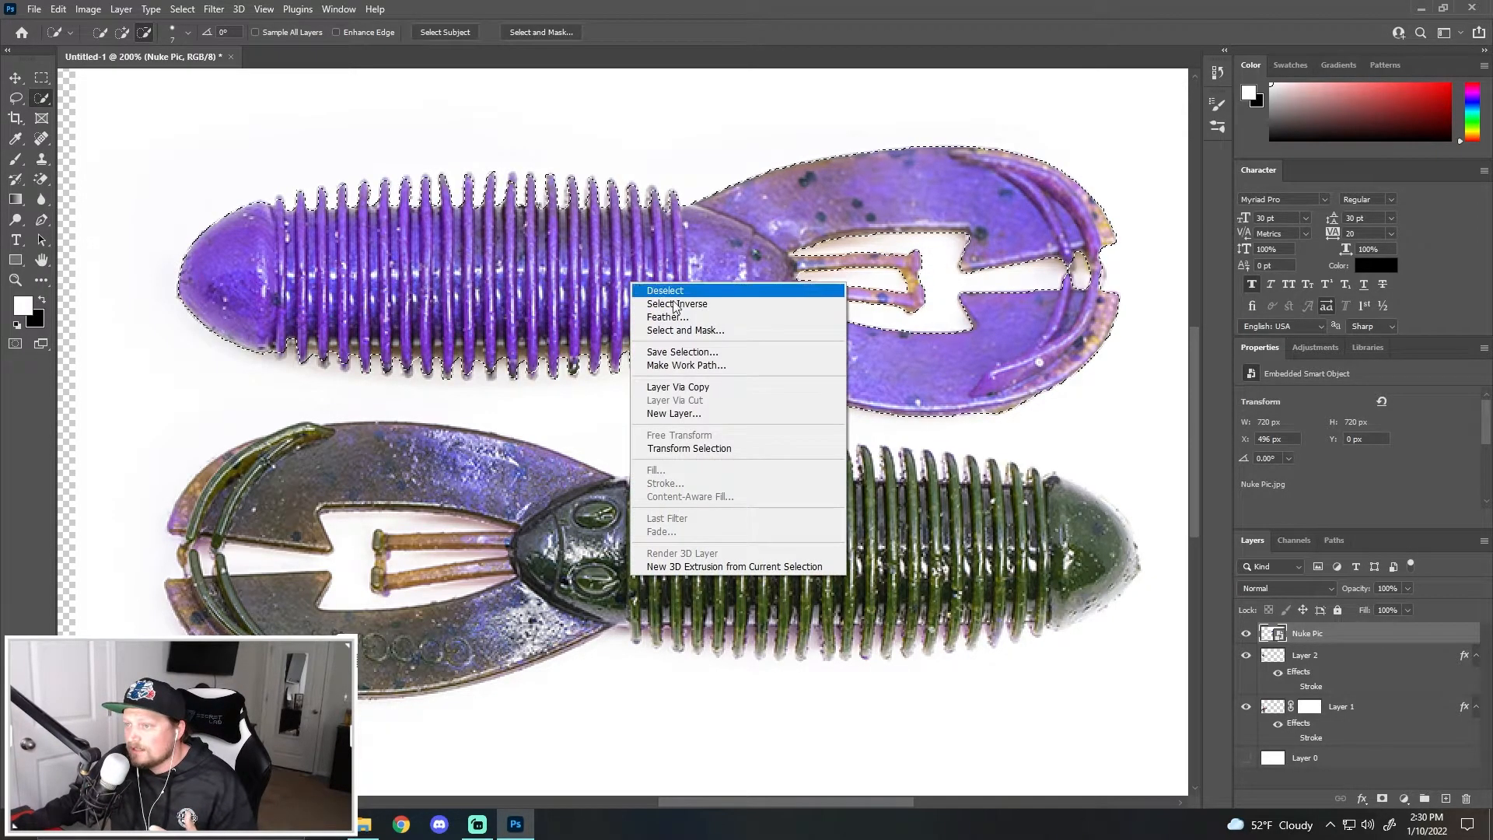
{"action": "left_click", "coordinate": [715, 387]}
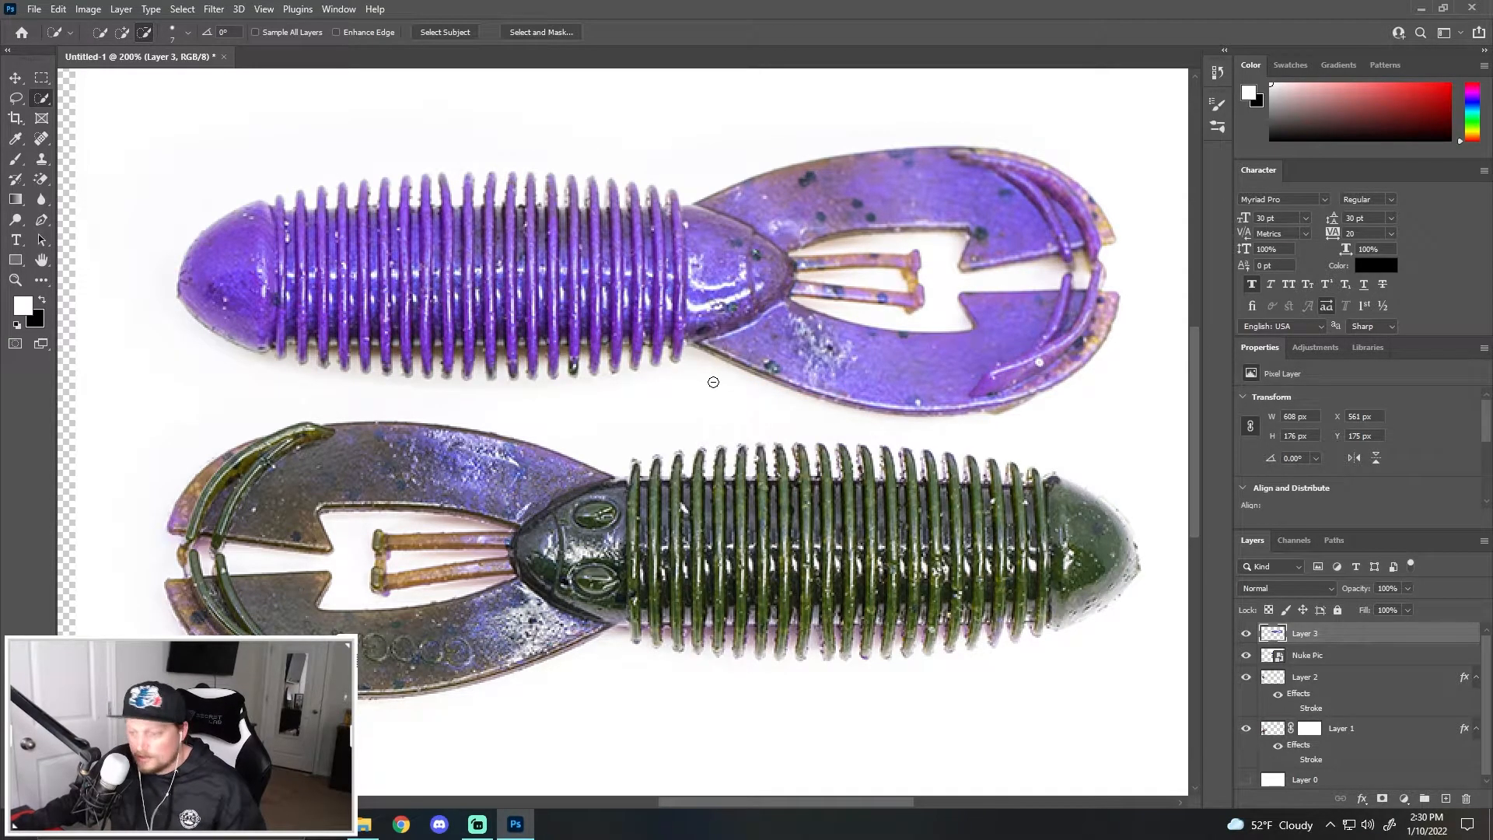
Scale the copied purple lure to about 311 x 90 px and position it in the canvas's upper-left corner at X 15 px, Y 15 px.
{"action": "key", "text": "ctrl+0"}
{"action": "key", "text": "ctrl+1"}
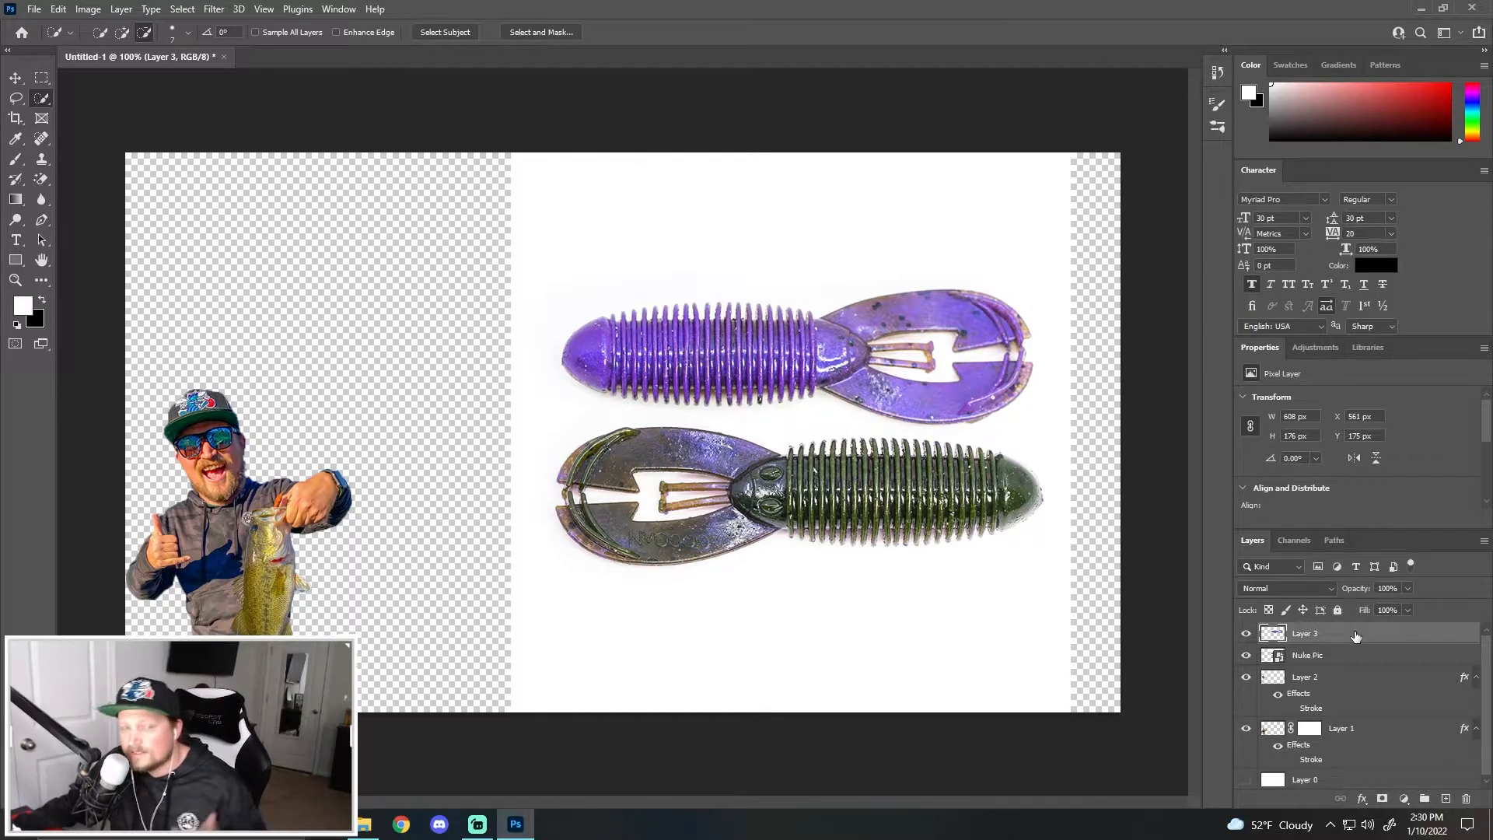
{"action": "left_click_drag", "start_coordinate": [778, 350], "coordinate": [342, 269]}
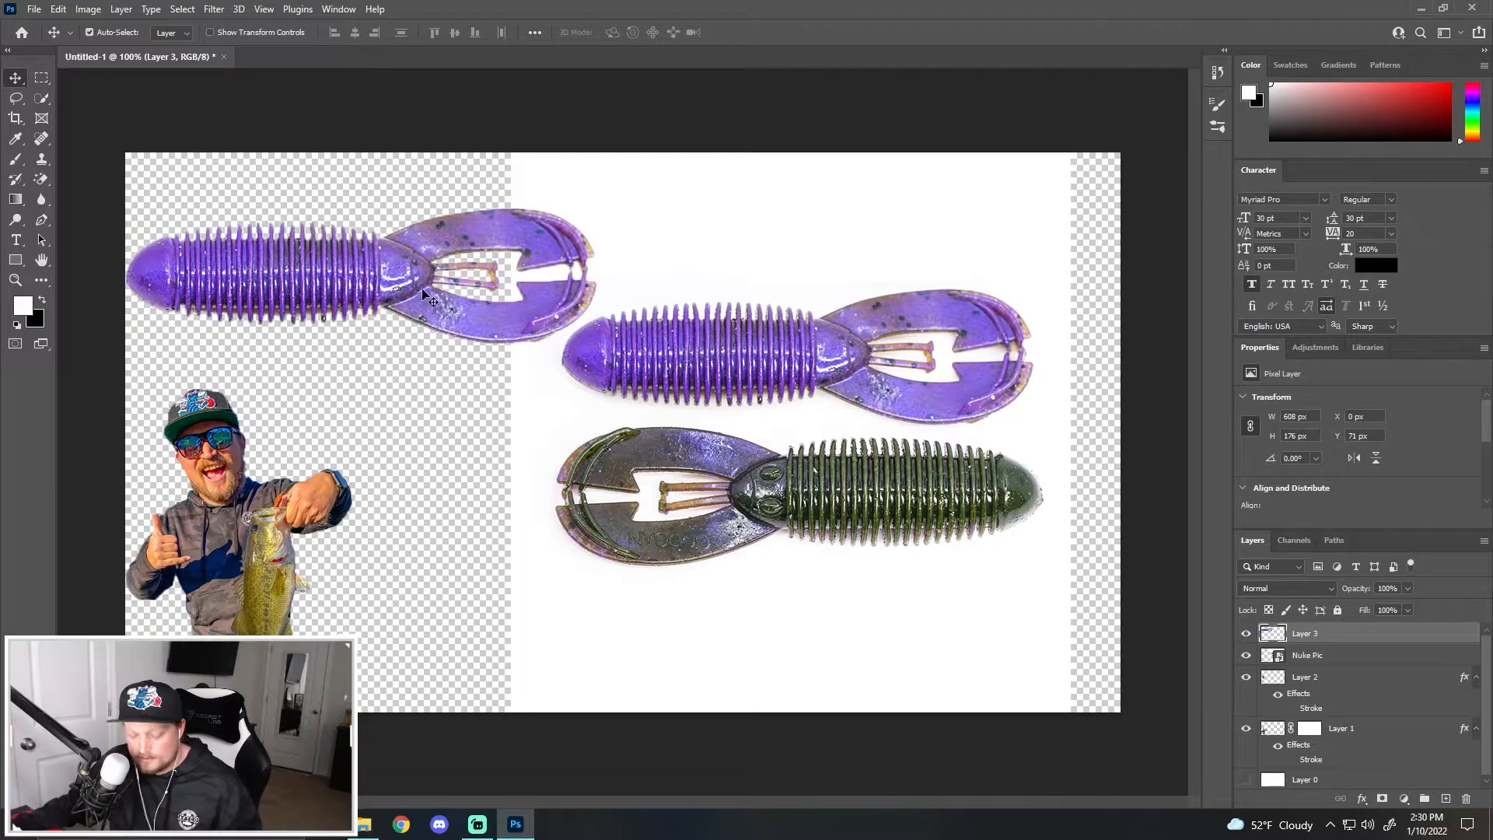
{"action": "key", "text": "ctrl+t"}
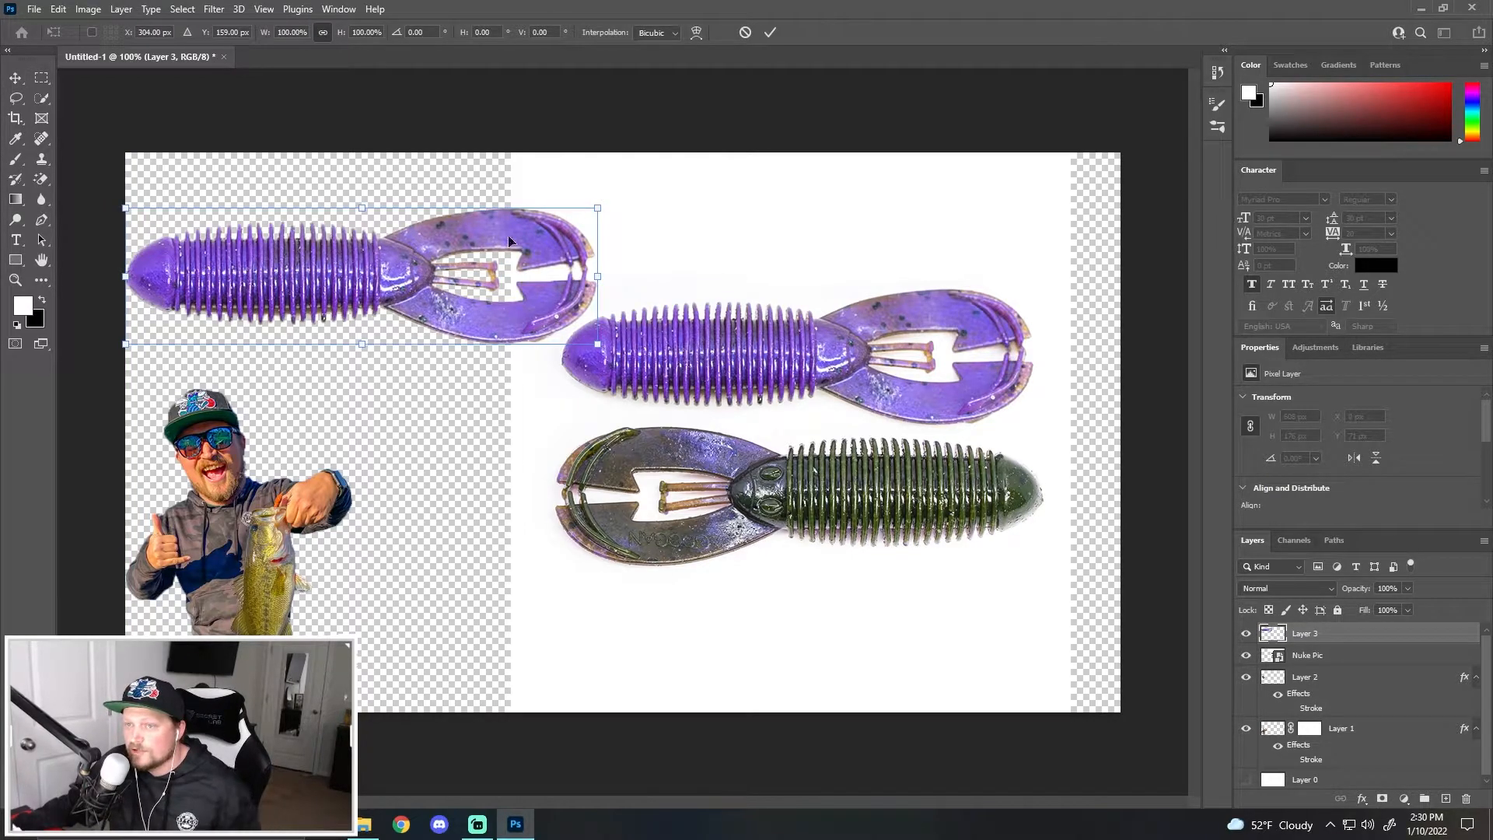
{"action": "left_click_drag", "start_coordinate": [597, 208], "coordinate": [368, 274]}
{"action": "left_click_drag", "start_coordinate": [267, 302], "coordinate": [278, 191]}
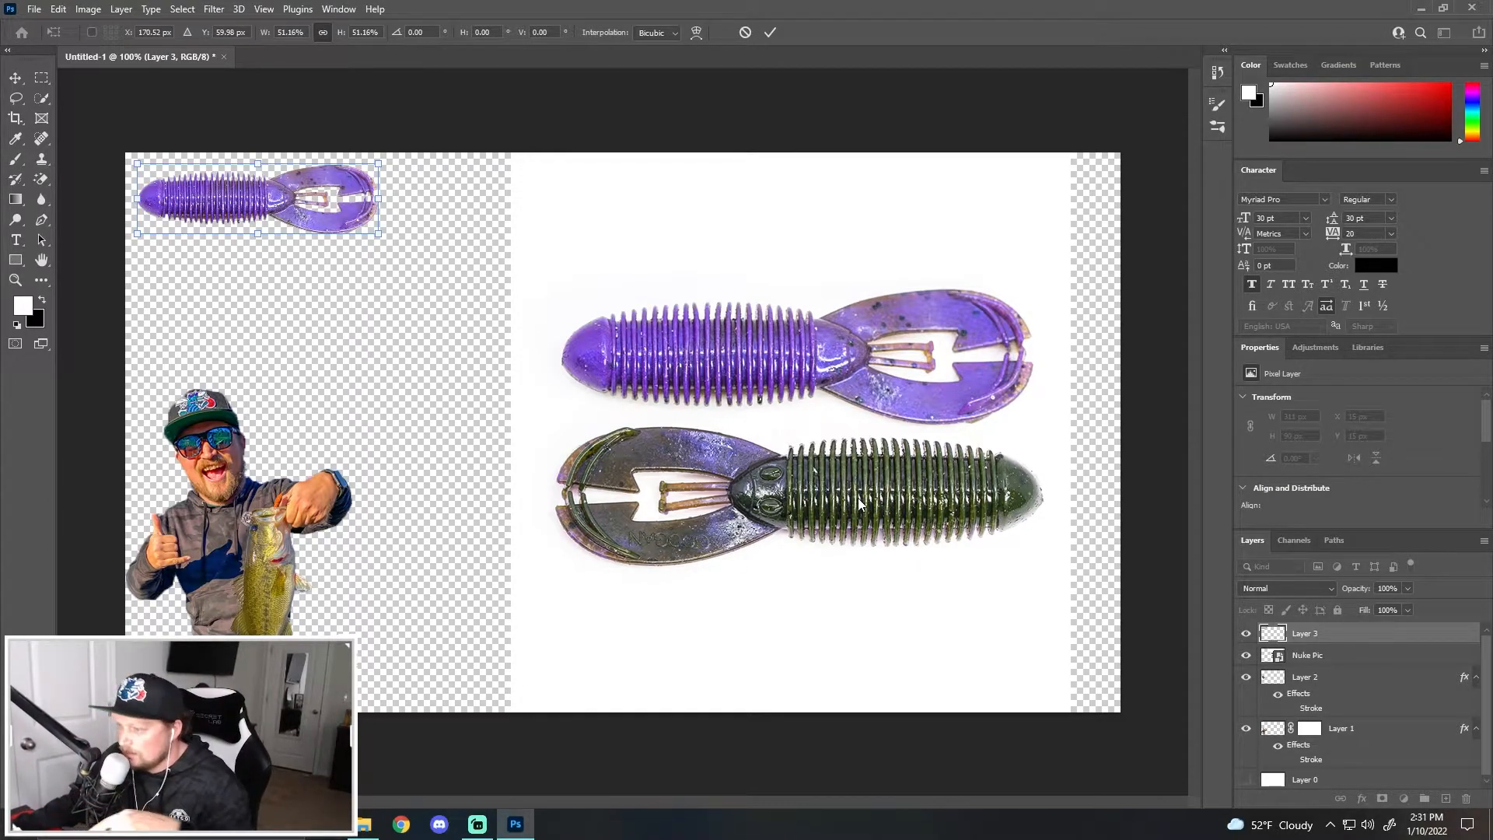
{"action": "key", "text": "Return"}
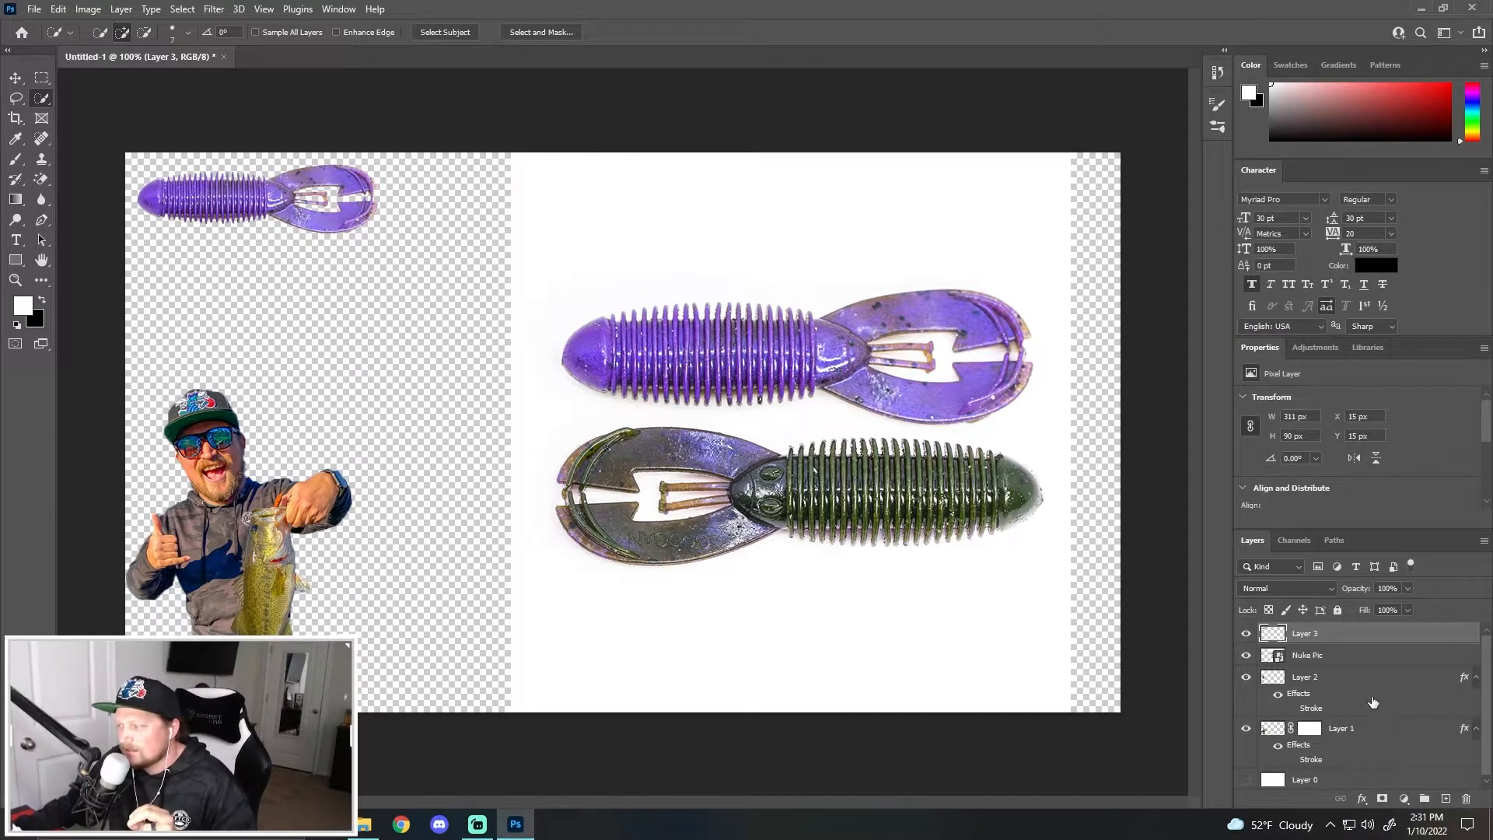
Select the green lure on the Nuke Pic layer with the Quick Selection tool, excluding the tail gaps, and copy it to a new layer.
{"action": "left_click", "coordinate": [1337, 656]}
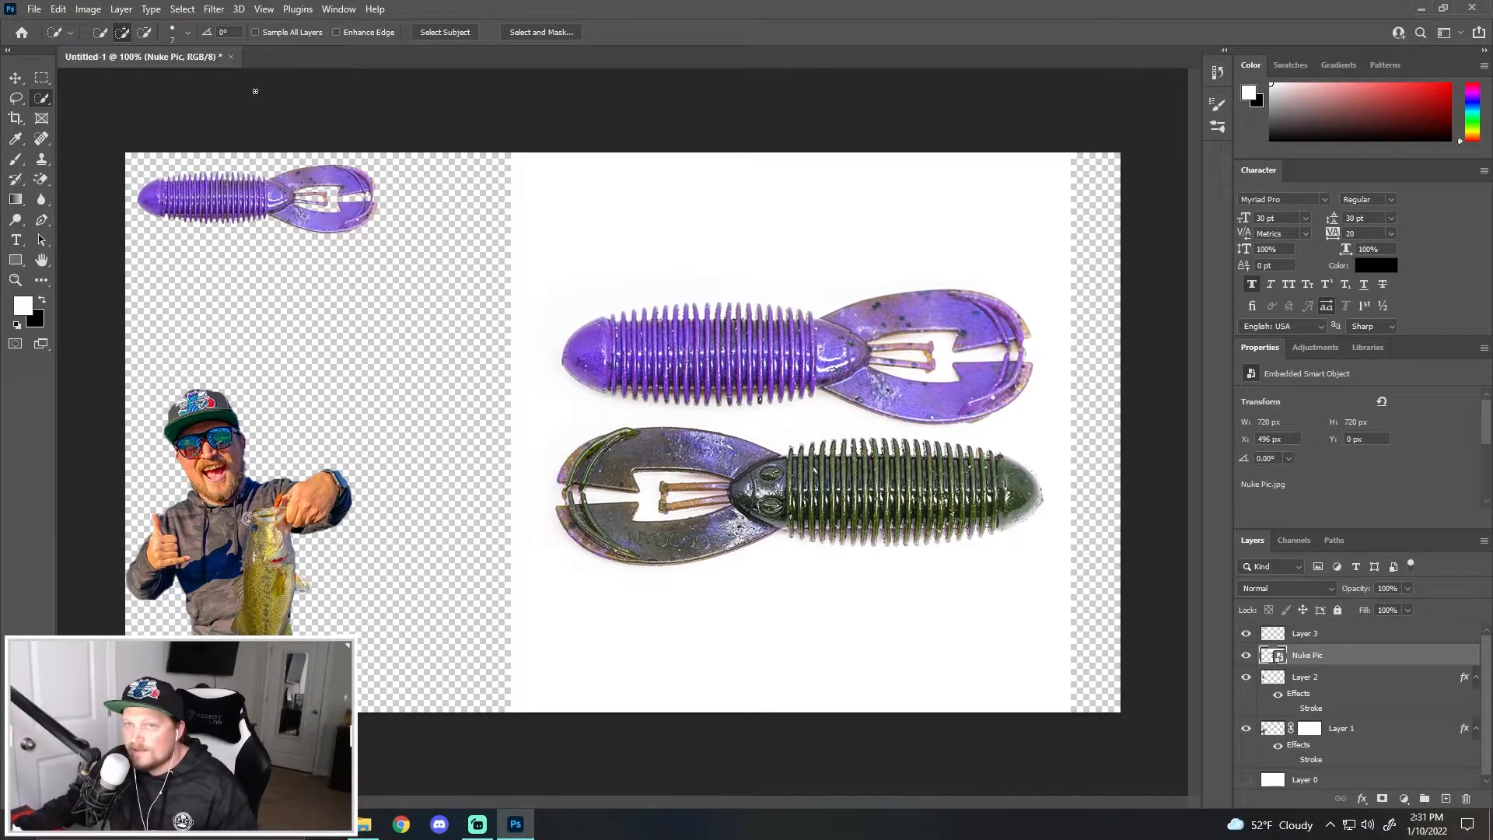
{"action": "left_click", "coordinate": [100, 32]}
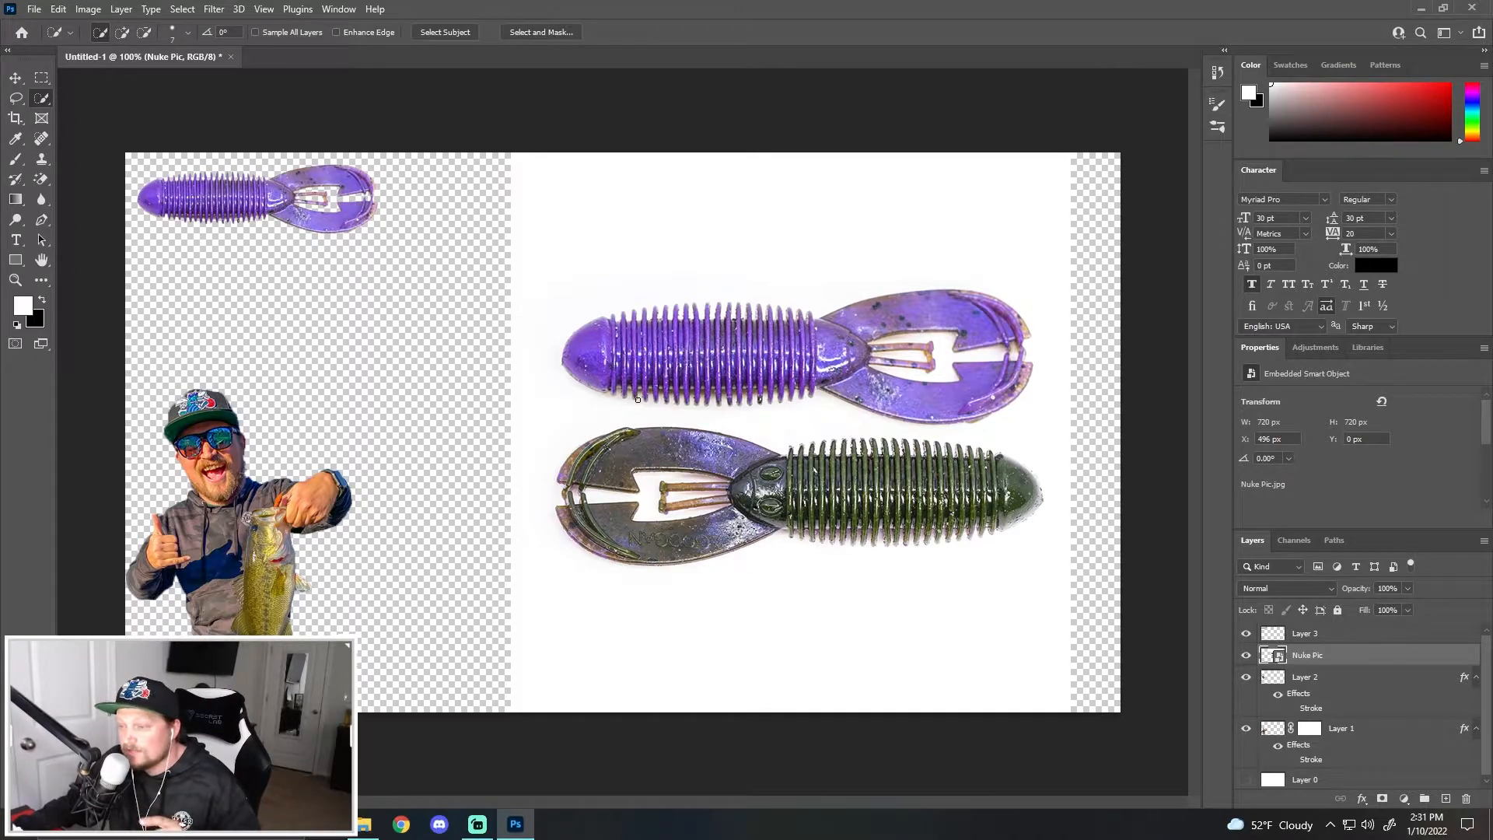
{"action": "mouse_move", "coordinate": [609, 460]}
{"action": "left_mouse_down"}
{"action": "mouse_move", "coordinate": [672, 441]}
{"action": "mouse_move", "coordinate": [1018, 498]}
{"action": "mouse_move", "coordinate": [941, 518]}
{"action": "mouse_move", "coordinate": [789, 515]}
{"action": "mouse_move", "coordinate": [632, 542]}
{"action": "mouse_move", "coordinate": [642, 549]}
{"action": "left_mouse_up"}
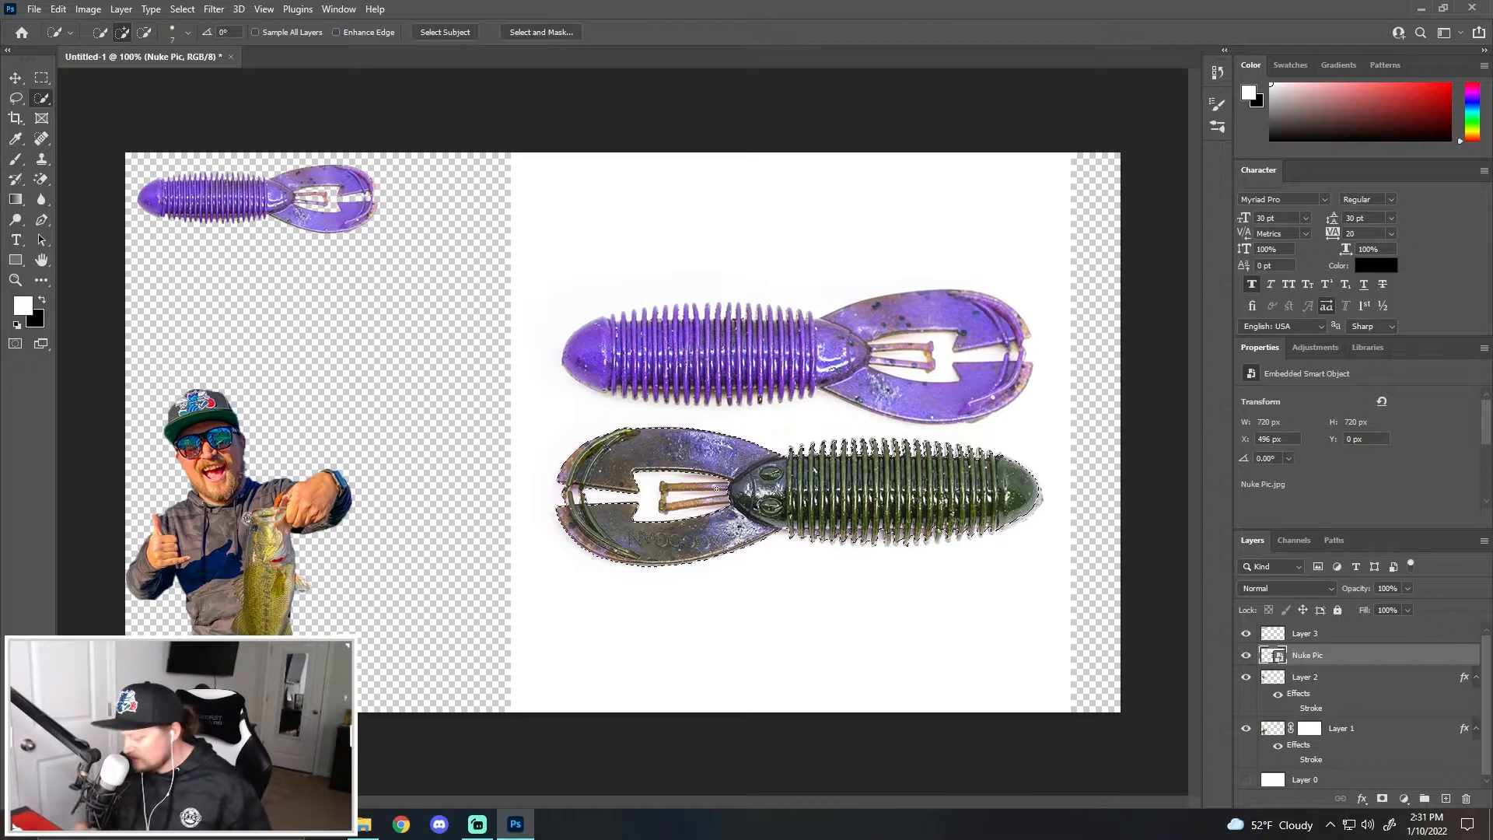
{"action": "key", "text": "ctrl+plus"}
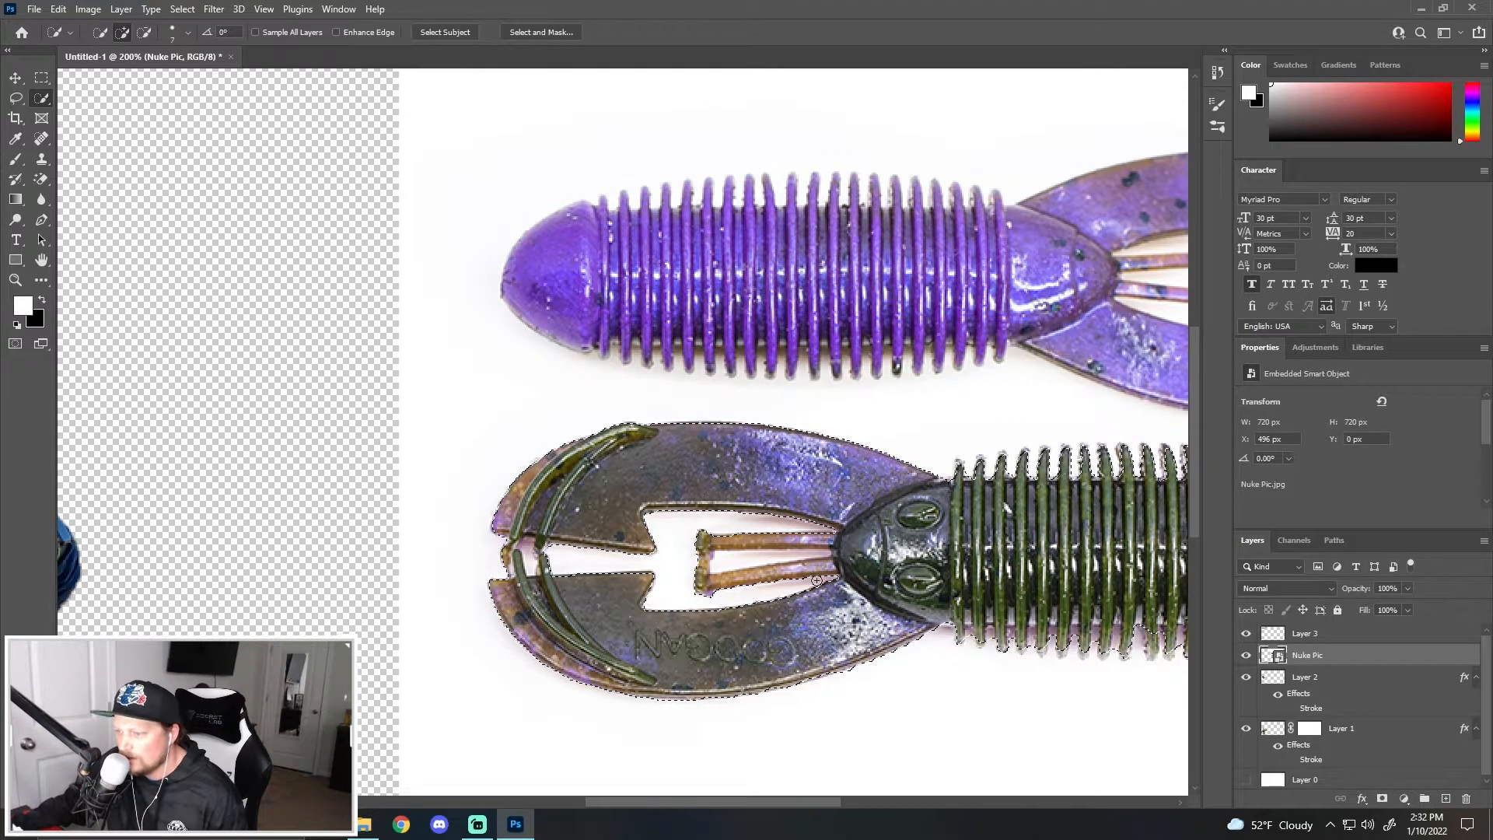
{"action": "key", "text": "alt"}
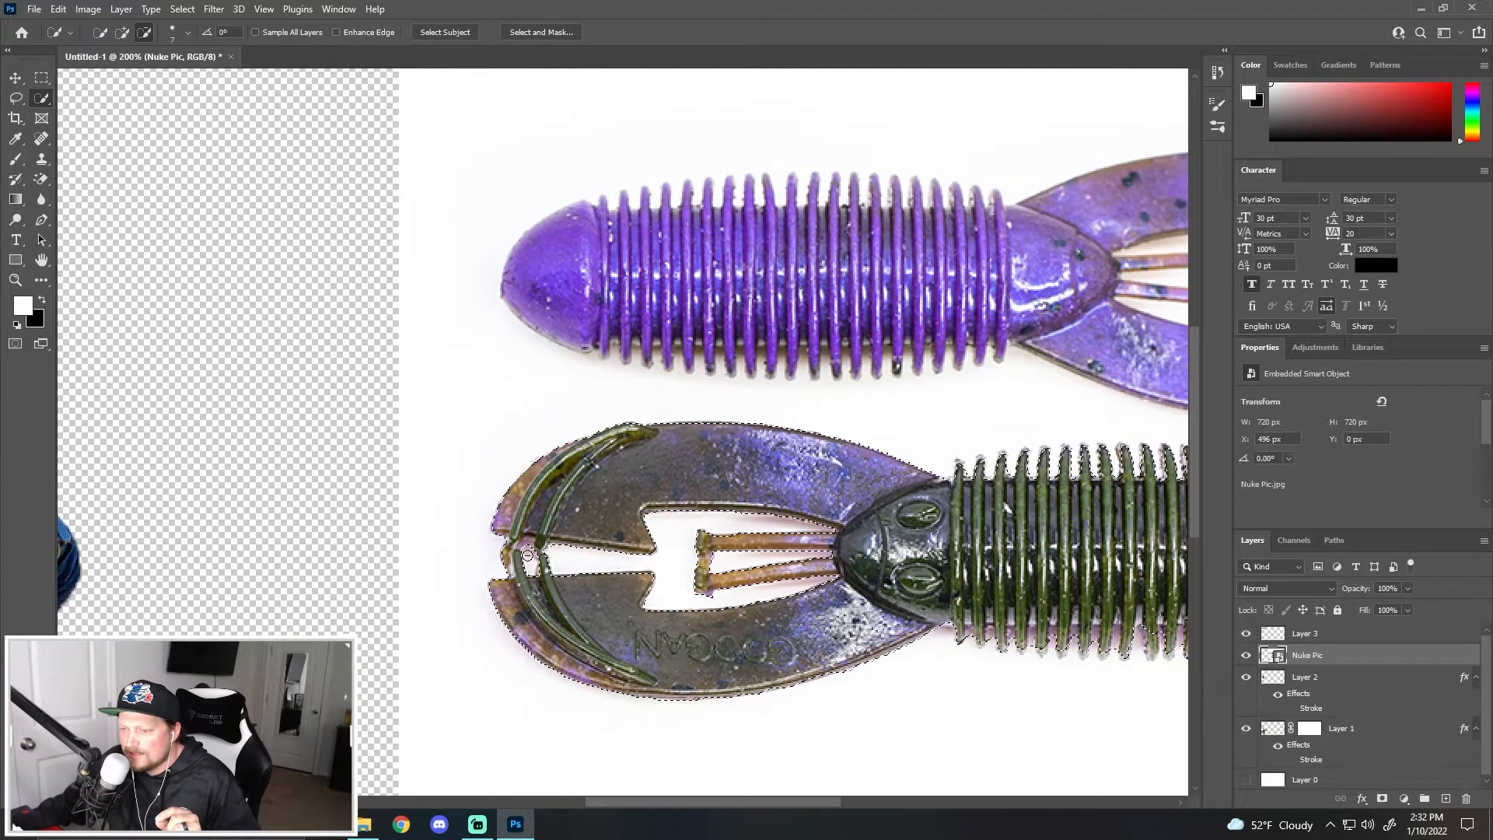
{"action": "left_click_drag", "start_coordinate": [703, 801], "coordinate": [758, 806]}
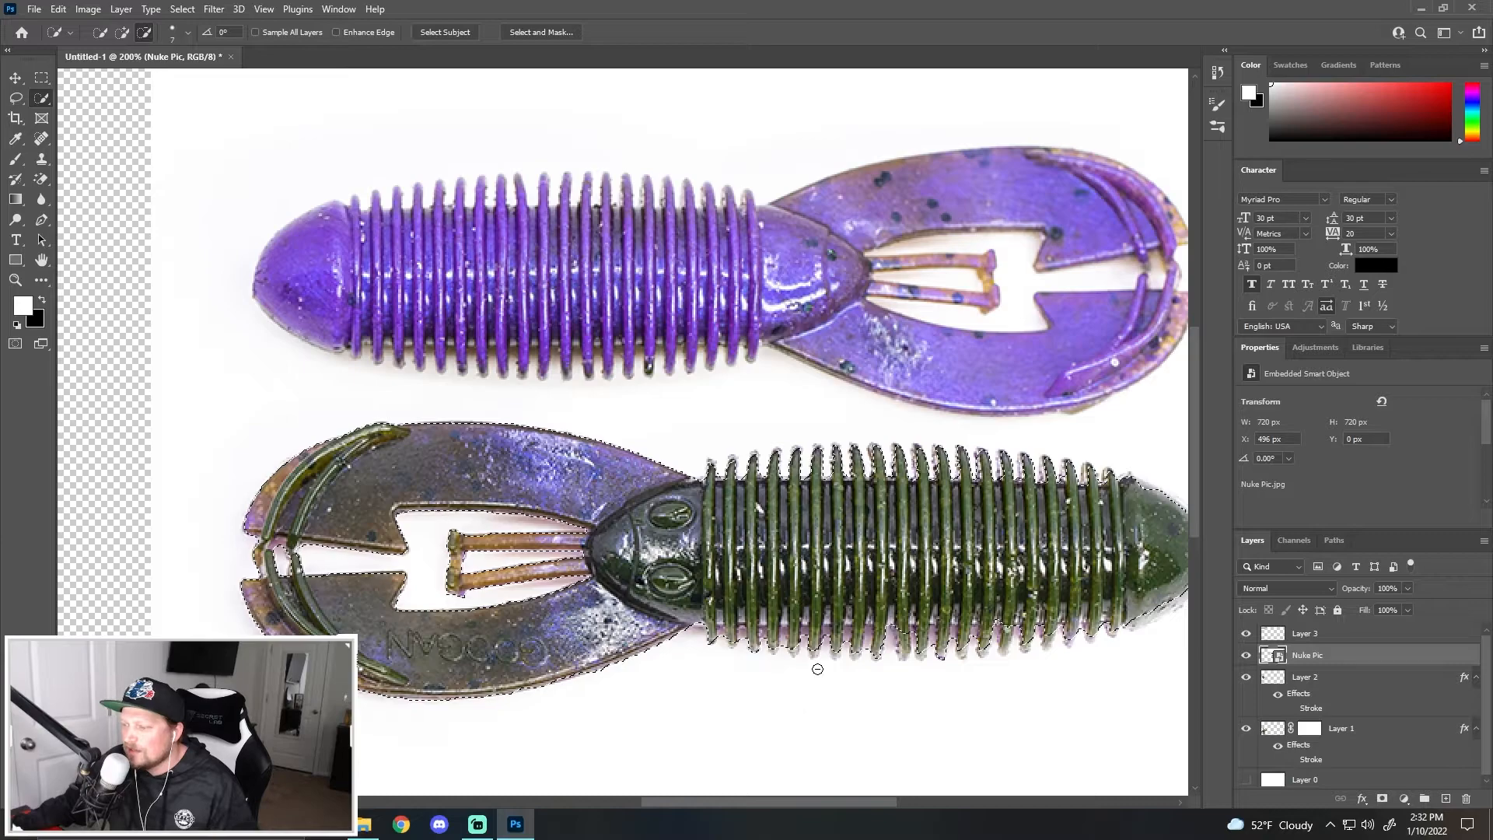
{"action": "left_click", "coordinate": [123, 34]}
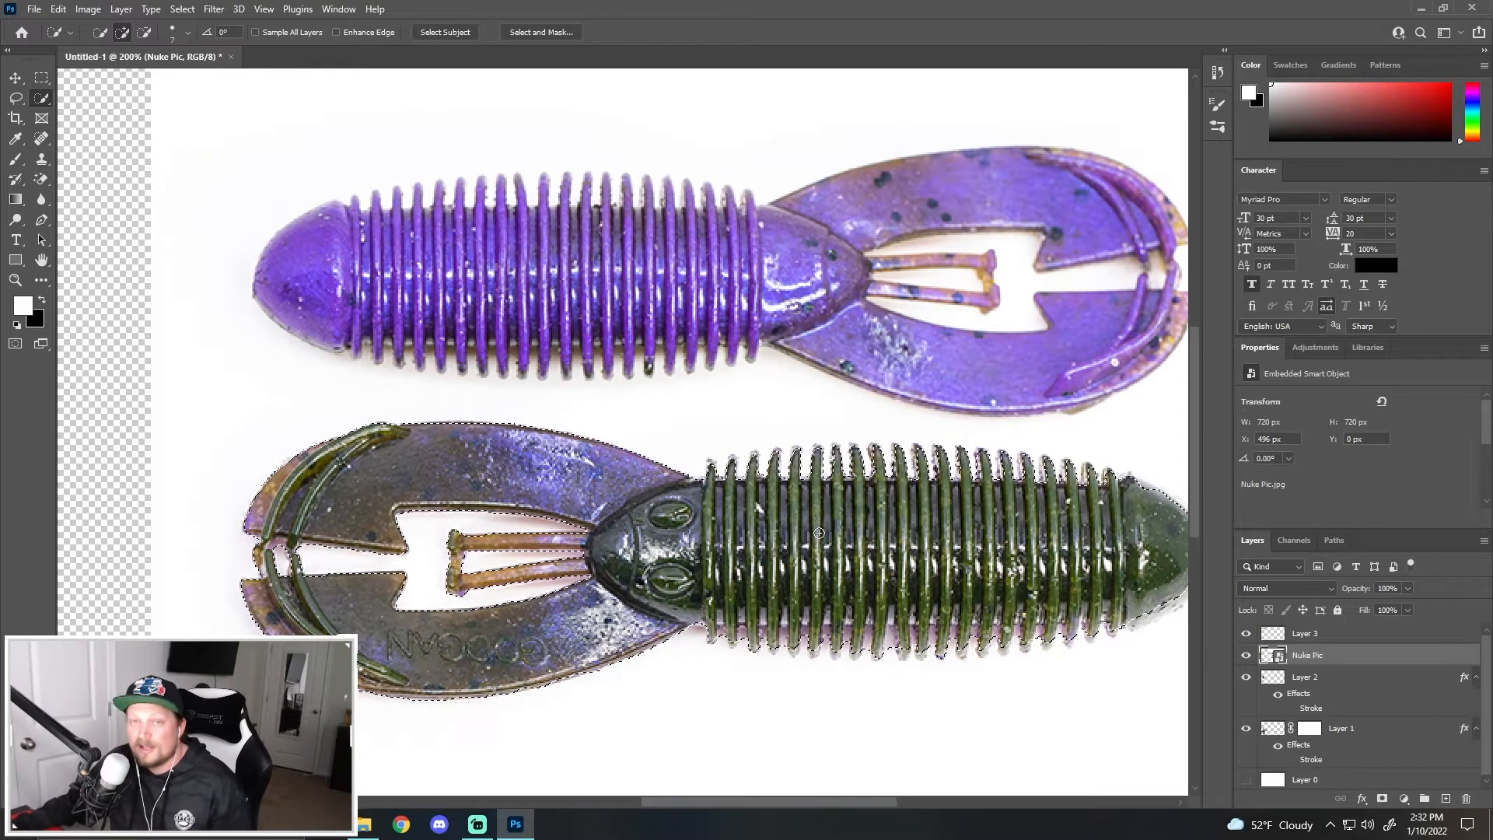
{"action": "right_click", "coordinate": [803, 549]}
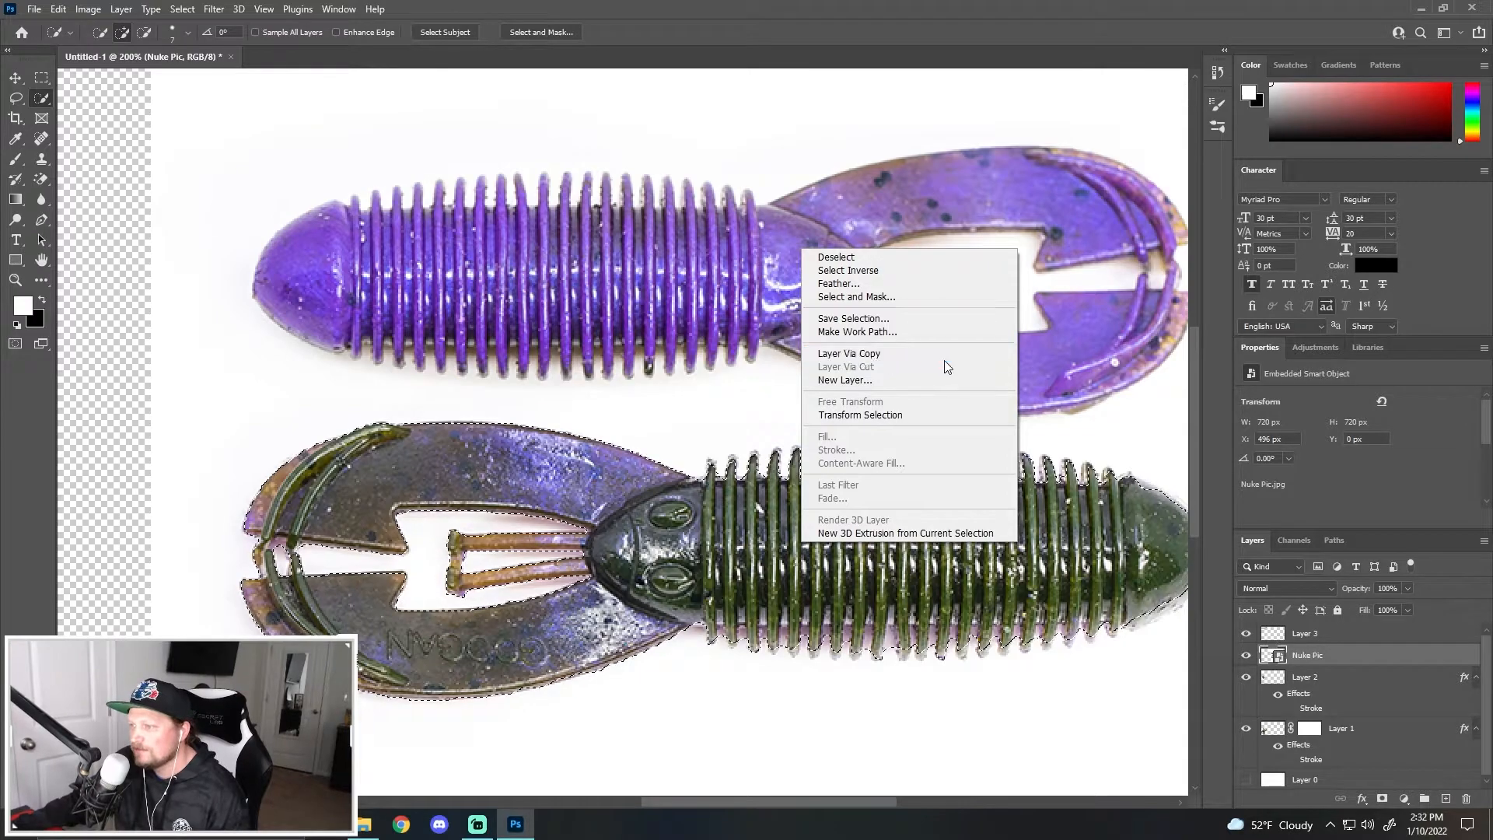
{"action": "left_click", "coordinate": [895, 354]}
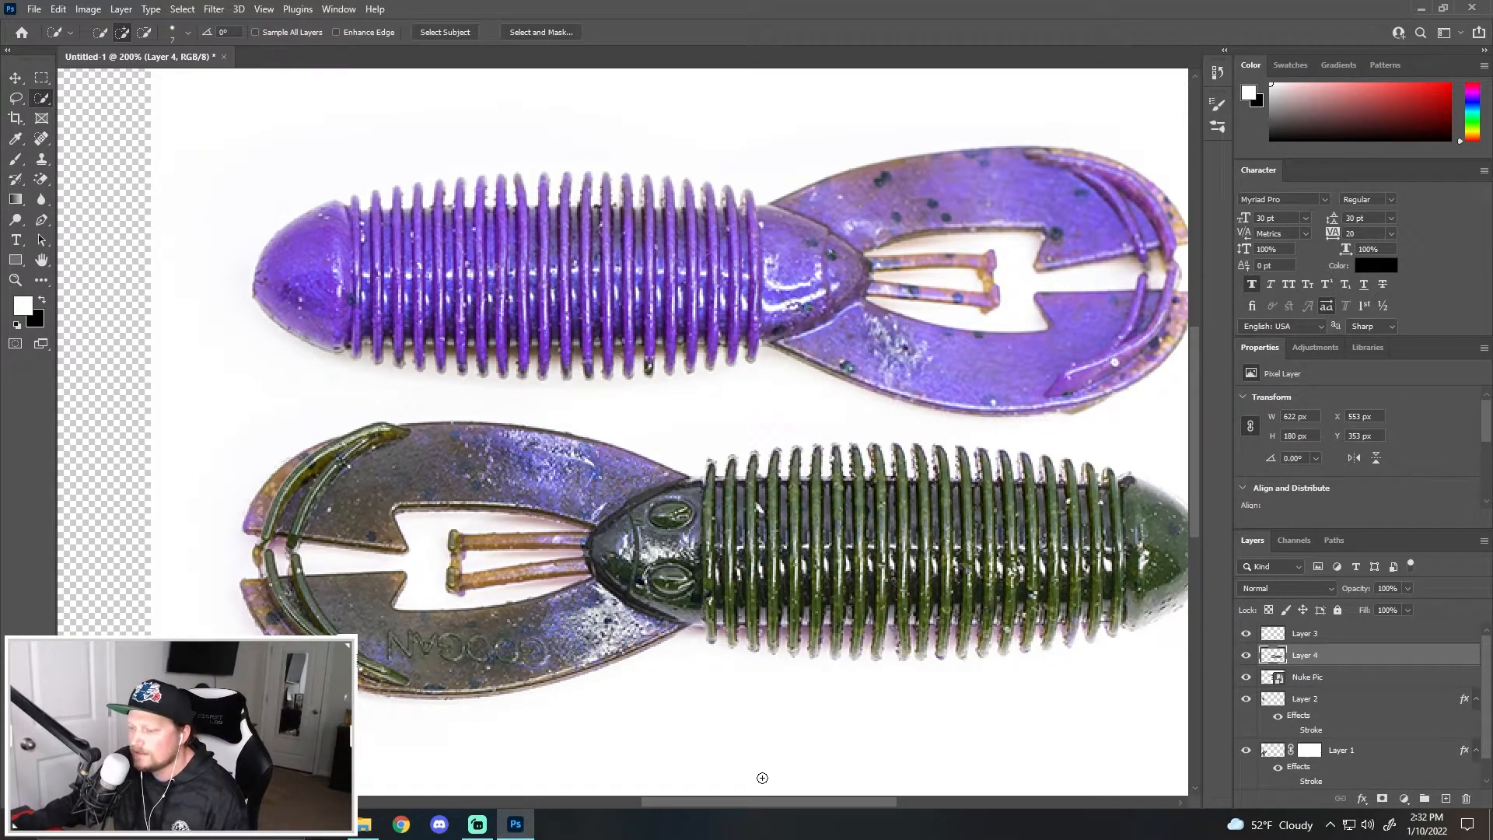
Scale the copied green lure to about 58% and position it directly beneath the small purple lure at the canvas's left edge.
{"action": "key", "text": "ctrl+minus"}
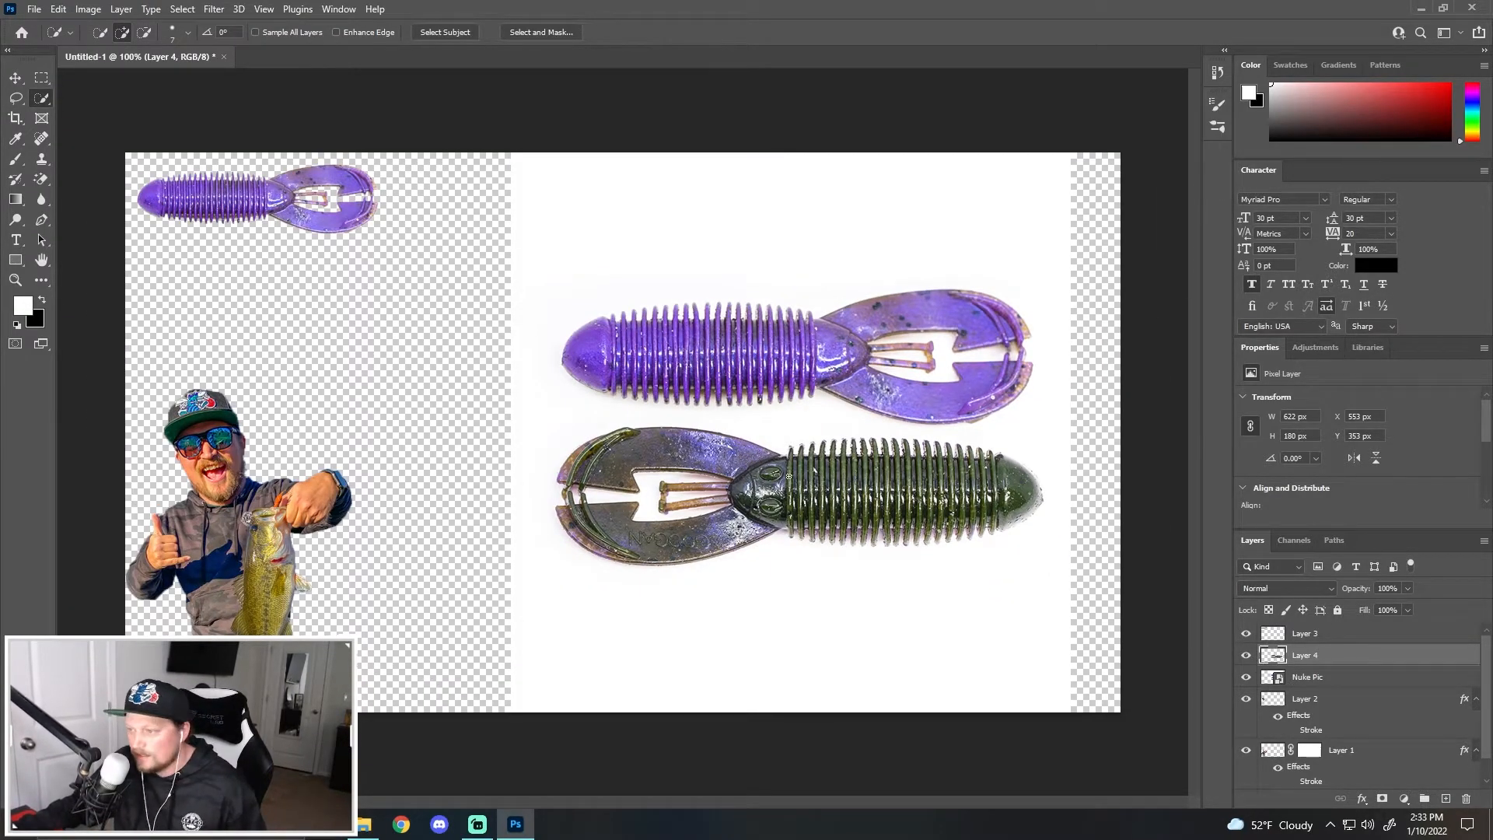
{"action": "key", "text": "v"}
{"action": "left_click_drag", "start_coordinate": [861, 505], "coordinate": [416, 348]}
{"action": "key", "text": "ctrl+t"}
{"action": "left_click_drag", "start_coordinate": [602, 275], "coordinate": [406, 263]}
{"action": "left_click_drag", "start_coordinate": [343, 308], "coordinate": [344, 282]}
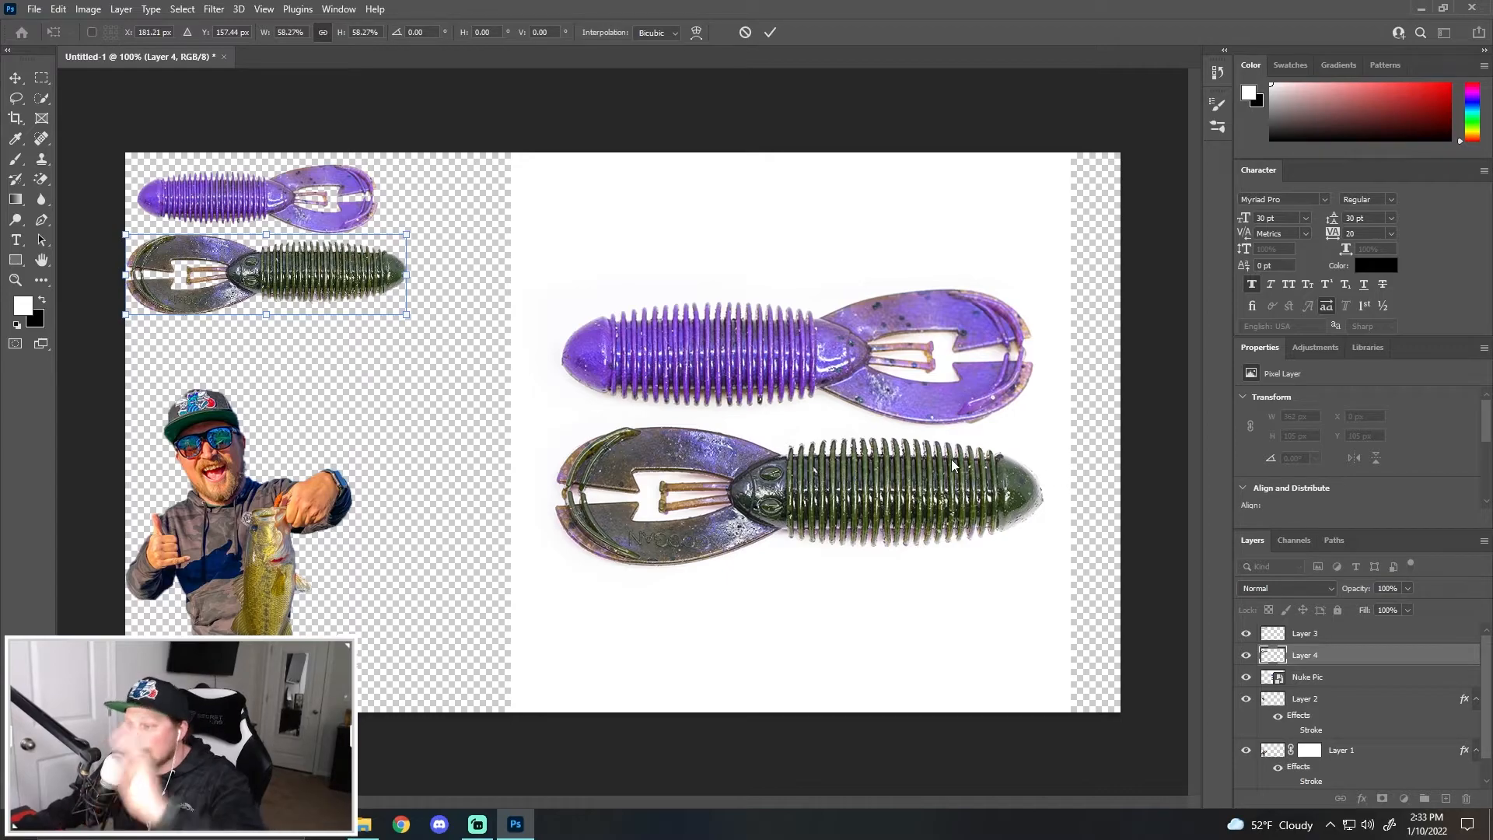
Delete the Nuke Pic layer and place the Pond Pic photo from the Desktop folder into the canvas.
{"action": "left_click", "coordinate": [1342, 678]}
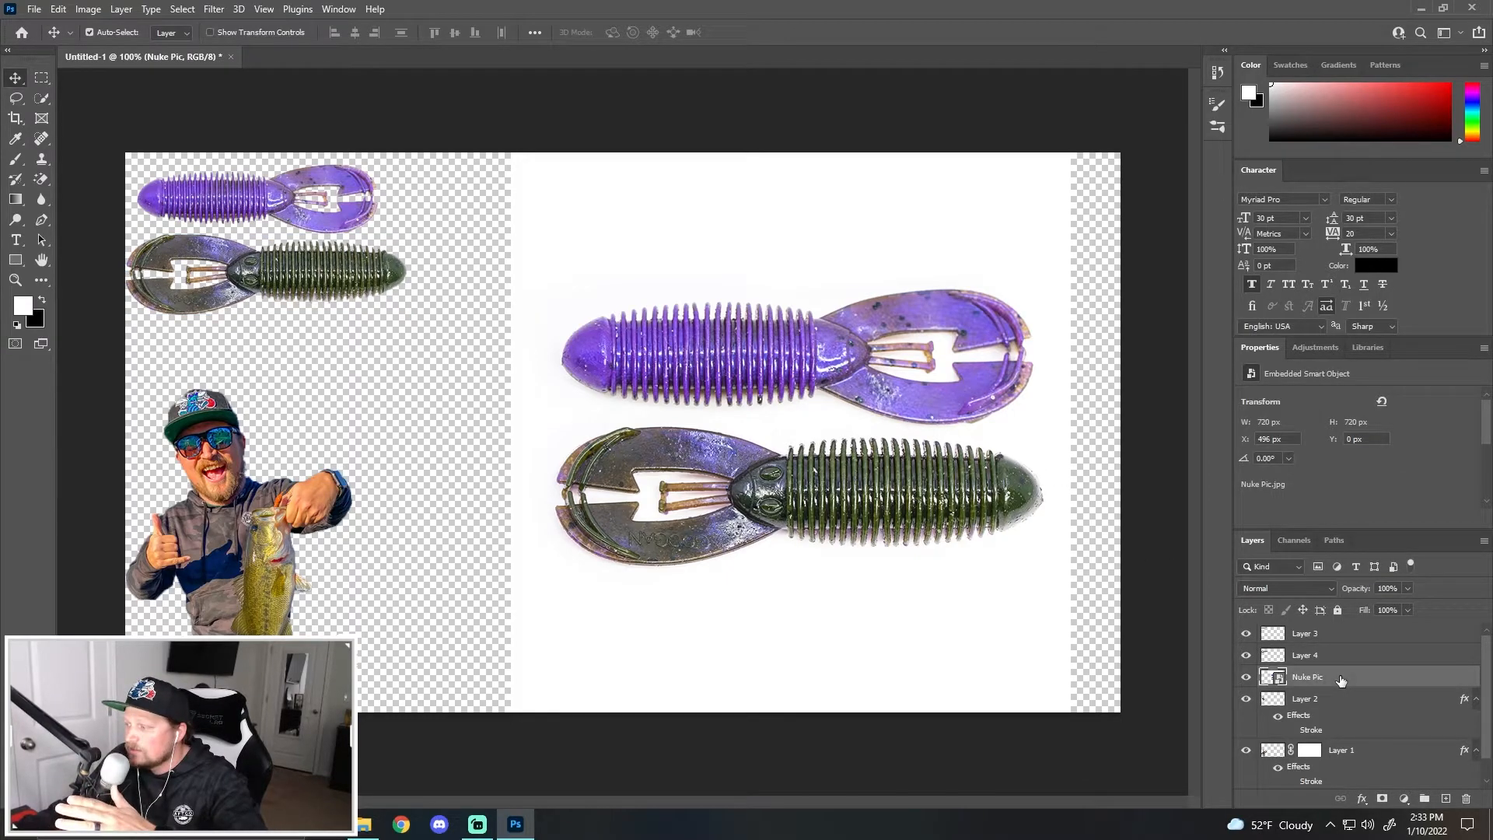
{"action": "key", "text": "Delete"}
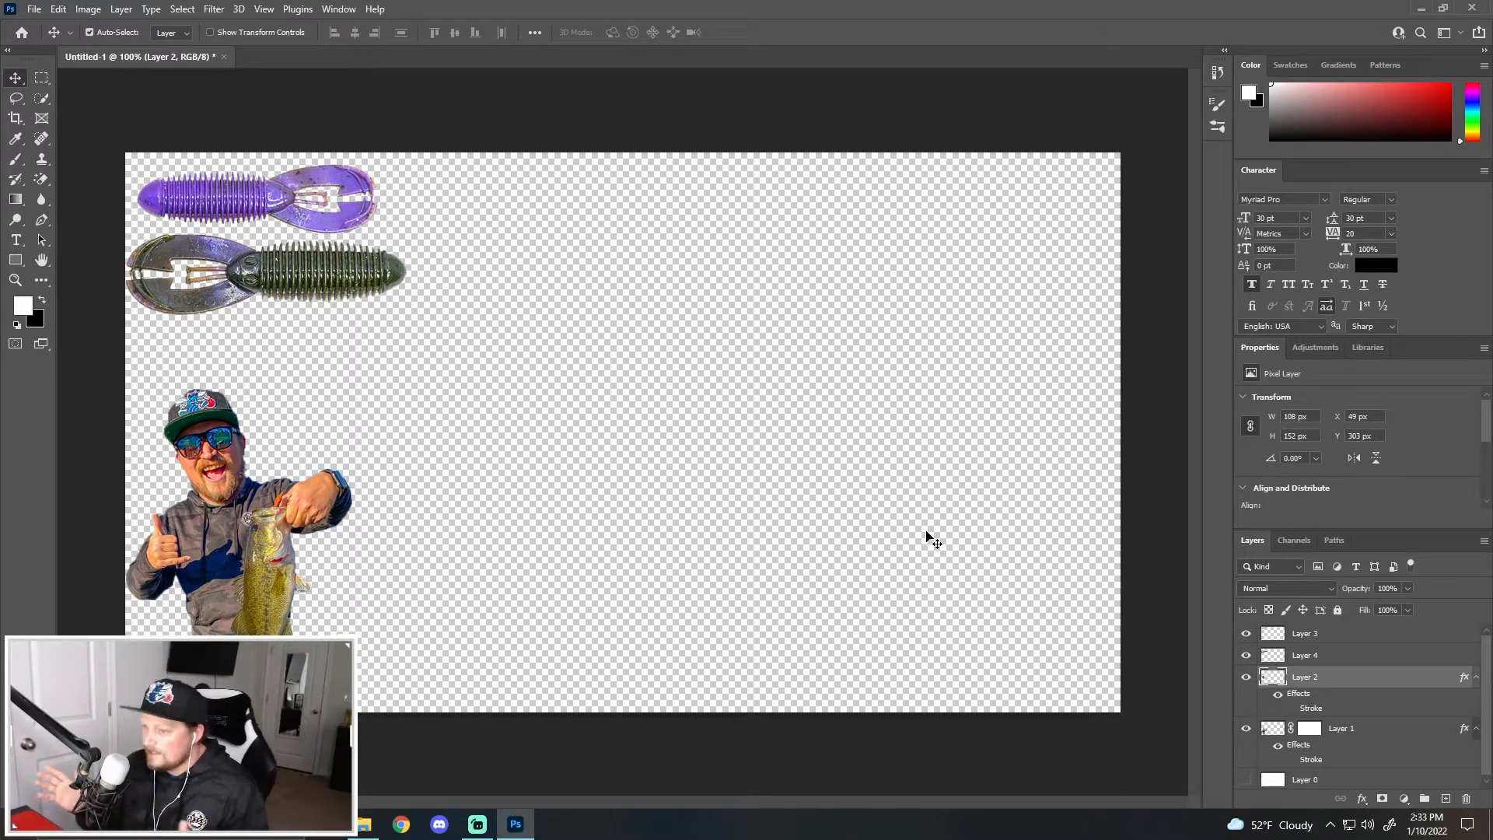
{"action": "left_click", "coordinate": [366, 825]}
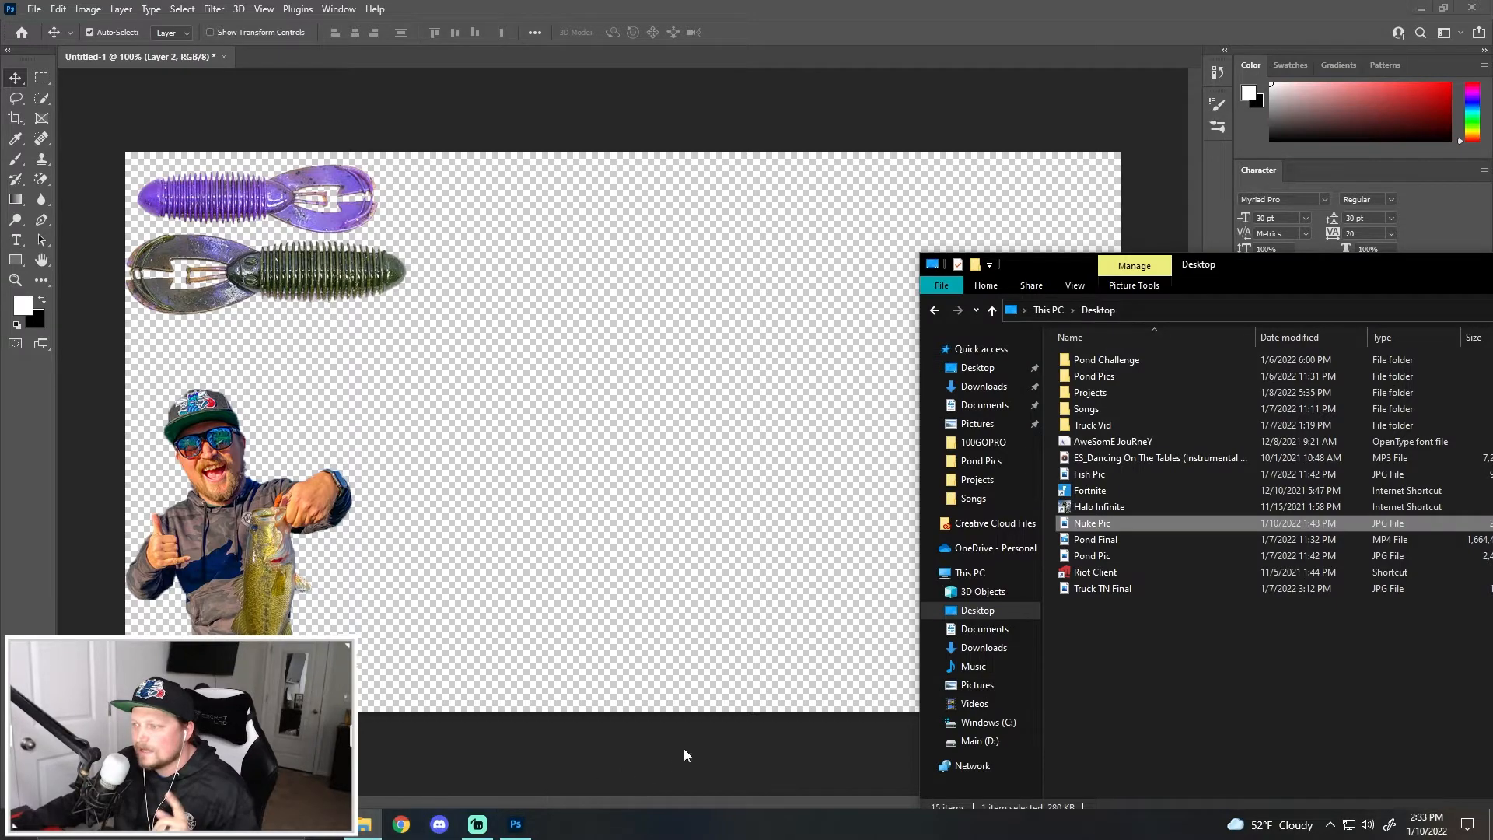
{"action": "left_click", "coordinate": [1120, 556]}
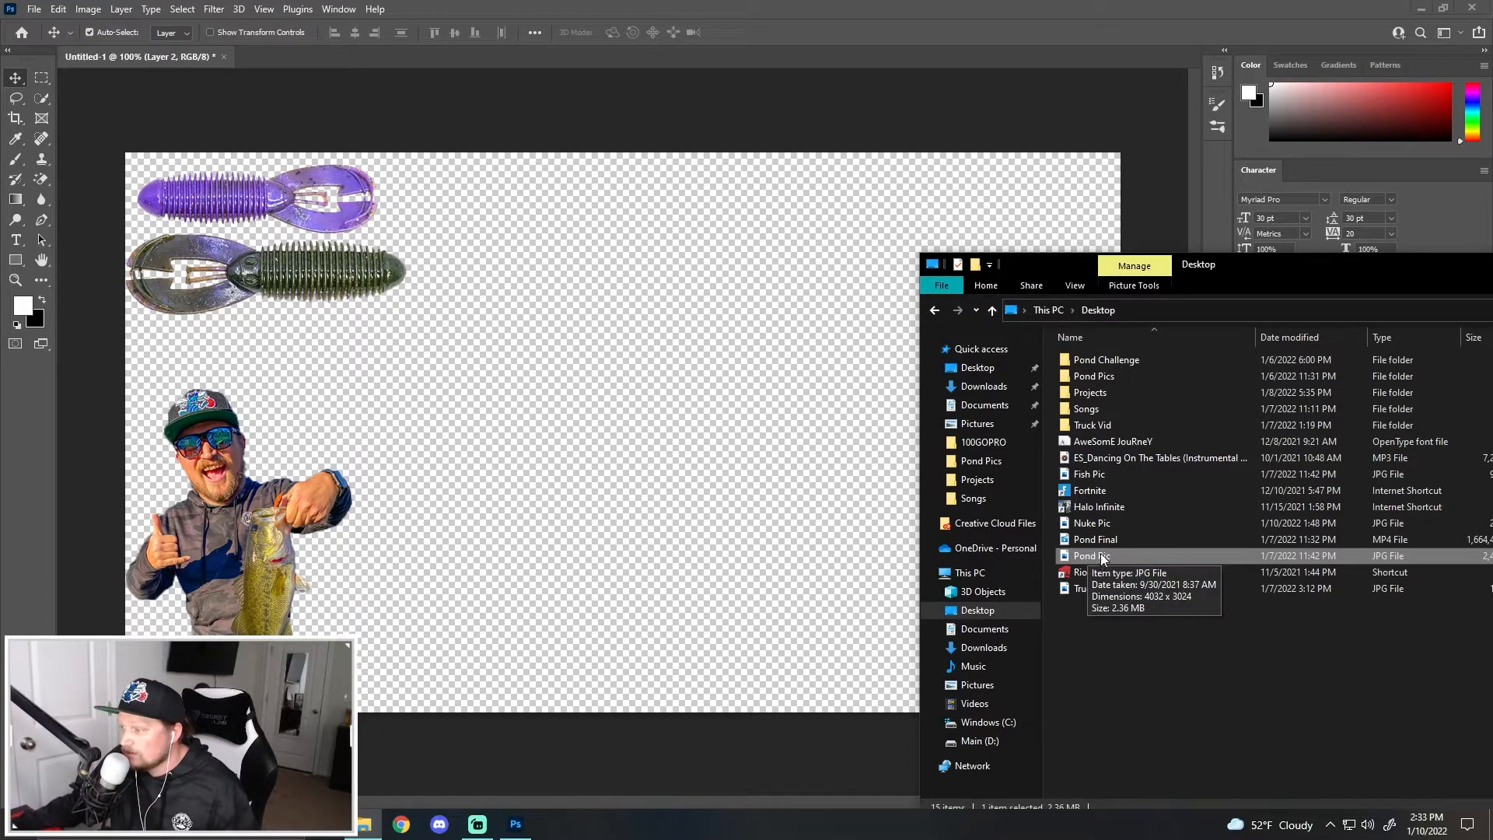
{"action": "left_click_drag", "start_coordinate": [1128, 556], "coordinate": [595, 434]}
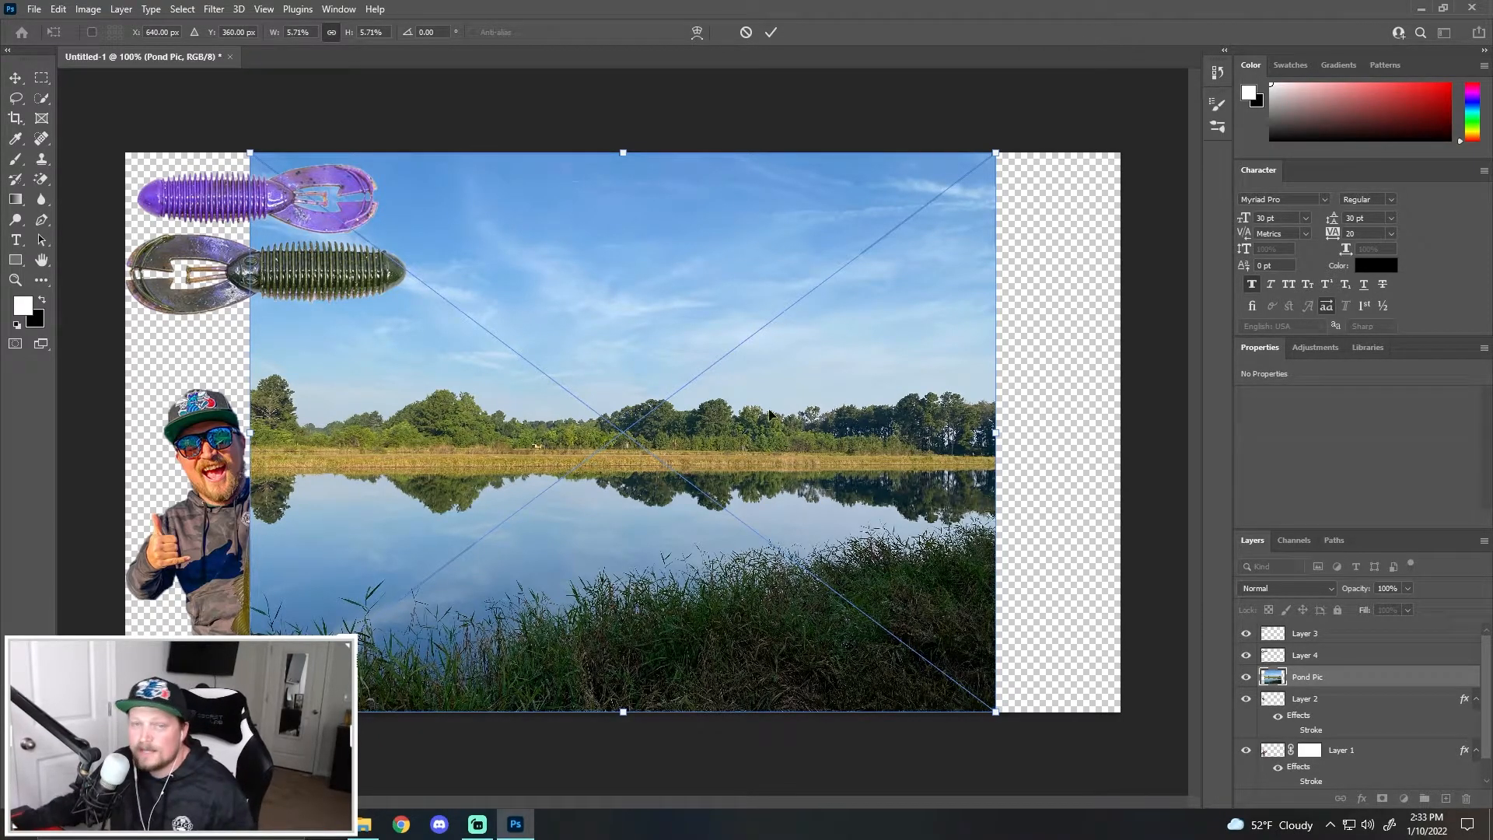
Scale the placed pond photo to about 7.62% so it spans the full width of the canvas.
{"action": "left_click_drag", "start_coordinate": [994, 433], "coordinate": [1121, 433]}
{"action": "left_click_drag", "start_coordinate": [250, 433], "coordinate": [124, 433]}
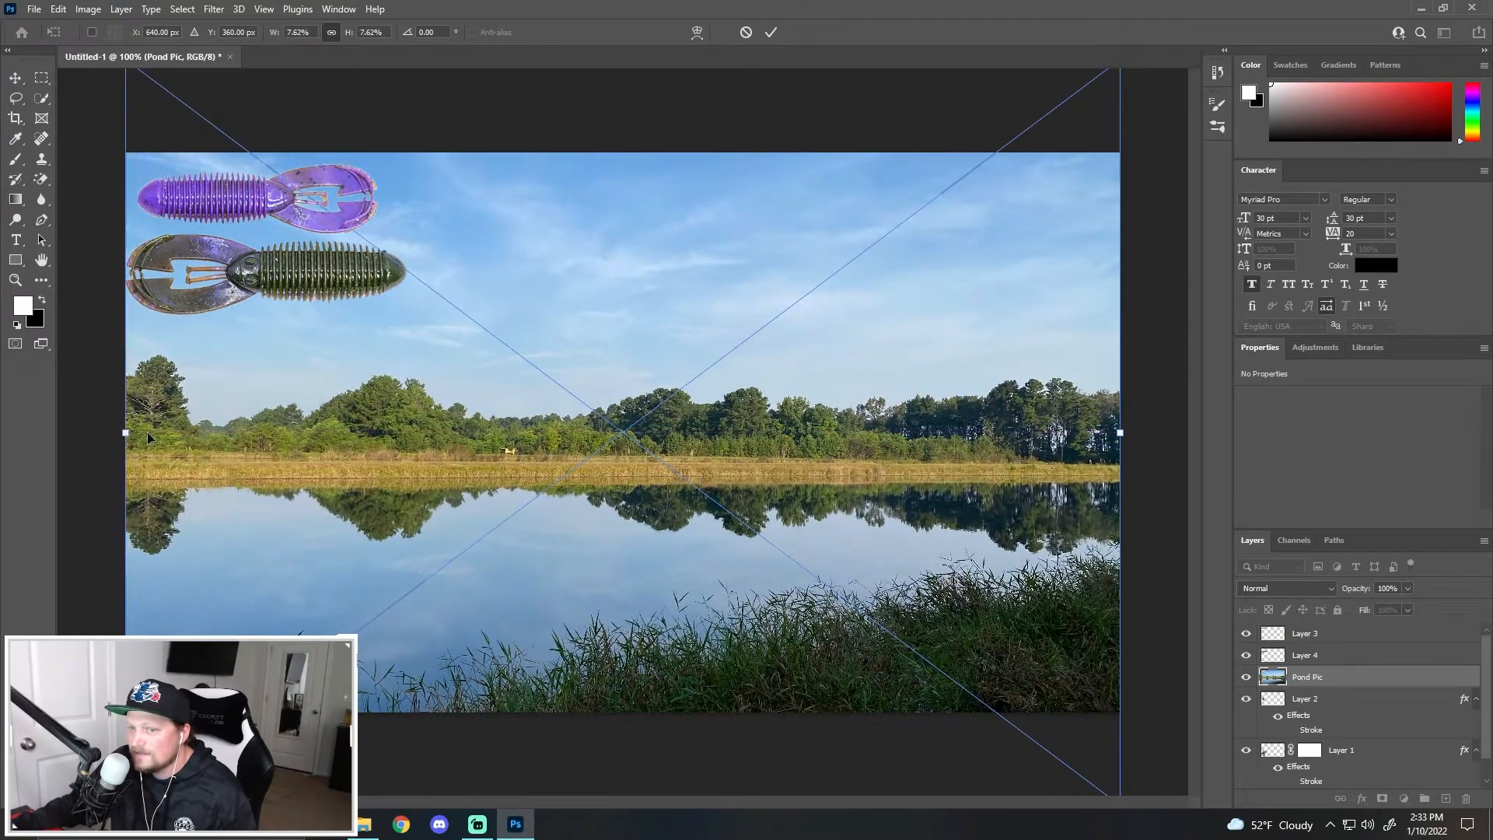
{"action": "key", "text": "Return"}
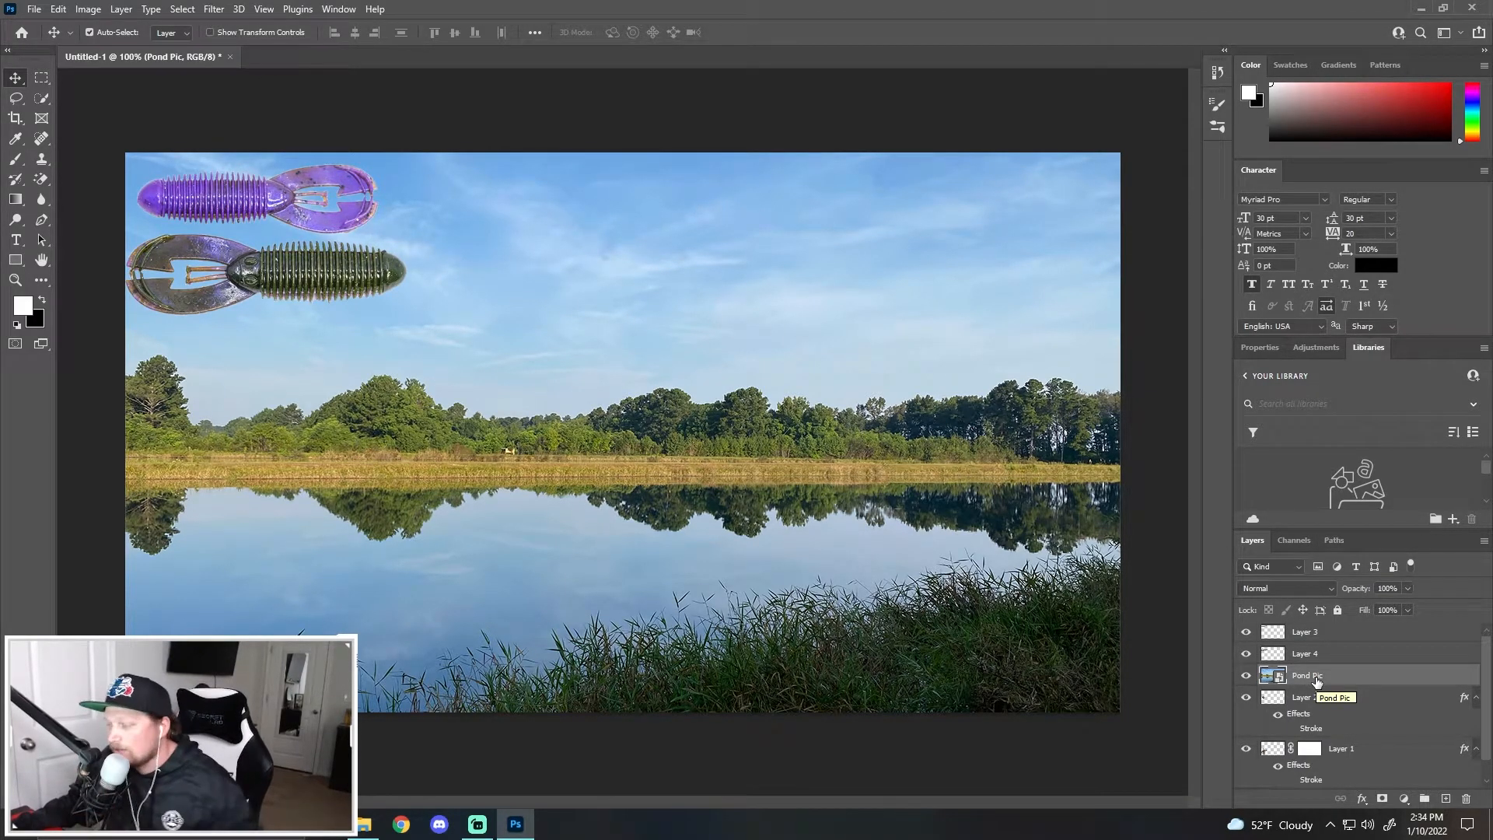
Move Layer 2 and Layer 1 together above the Pond Pic layer and collapse their effects lists.
{"action": "left_click", "coordinate": [1335, 702]}
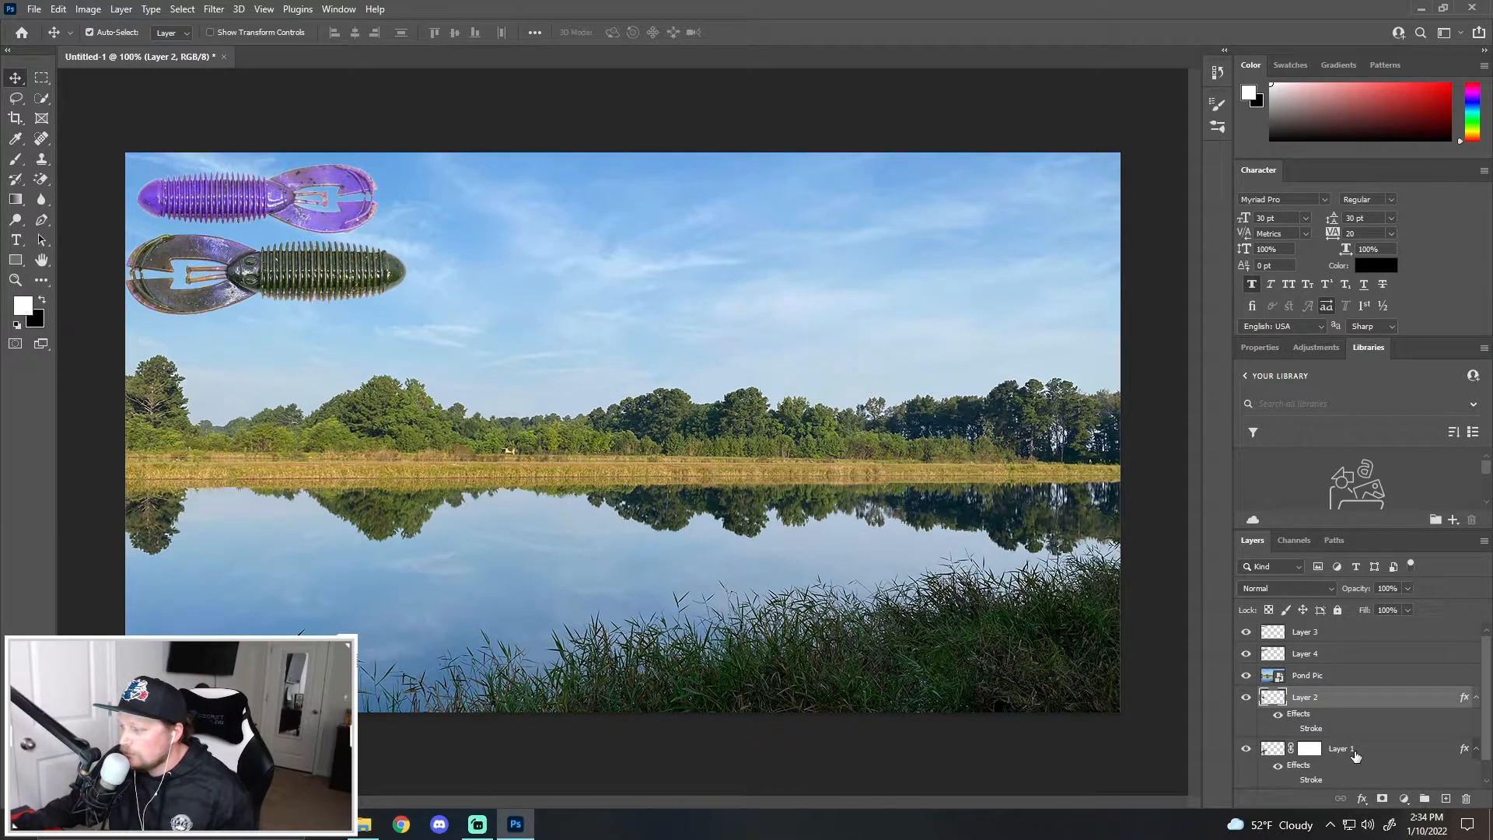
{"action": "left_click", "coordinate": [1355, 753], "text": "shift"}
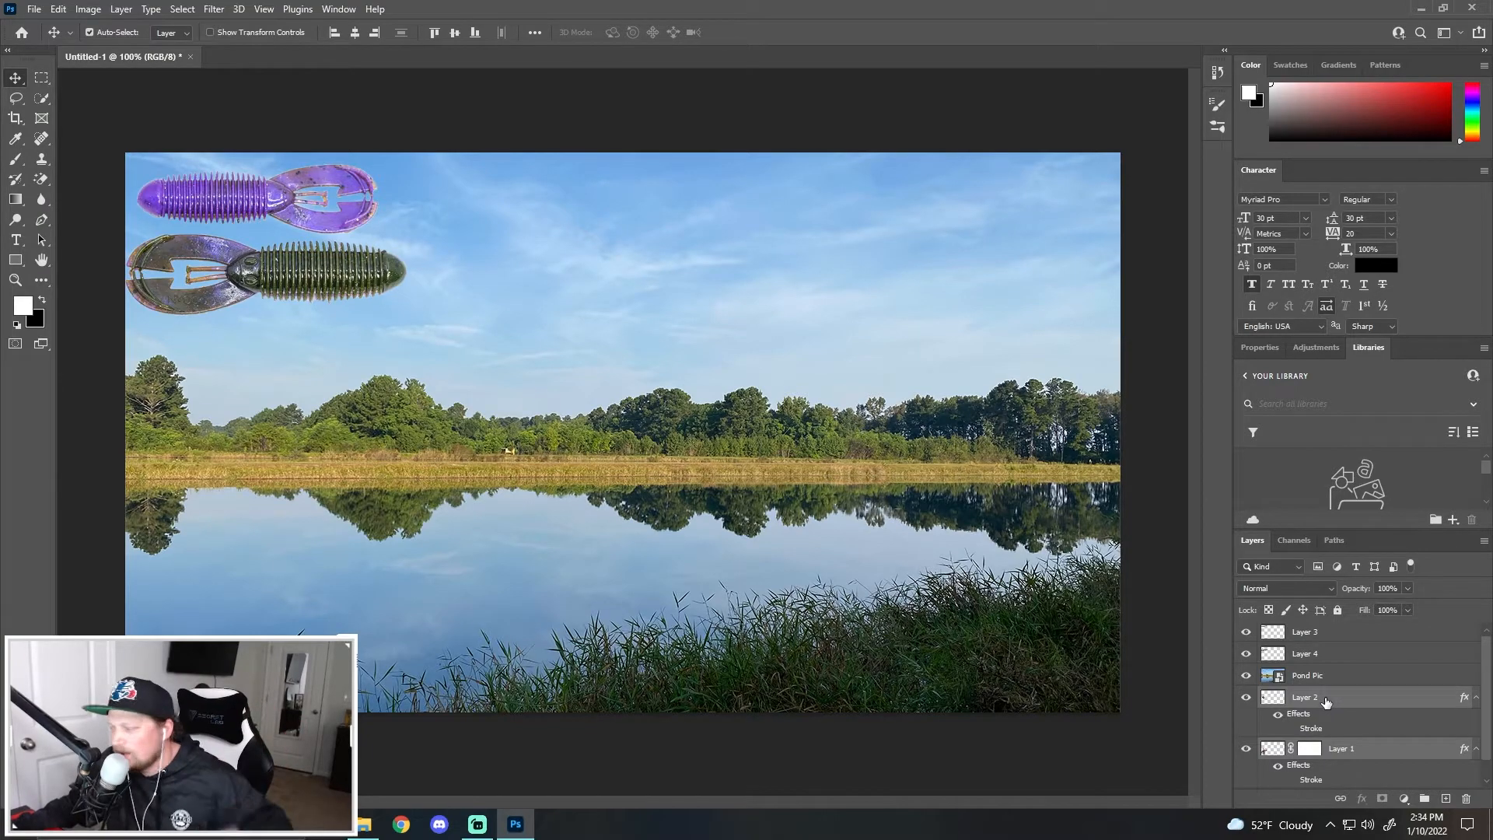
{"action": "left_click_drag", "start_coordinate": [1367, 700], "coordinate": [1355, 668]}
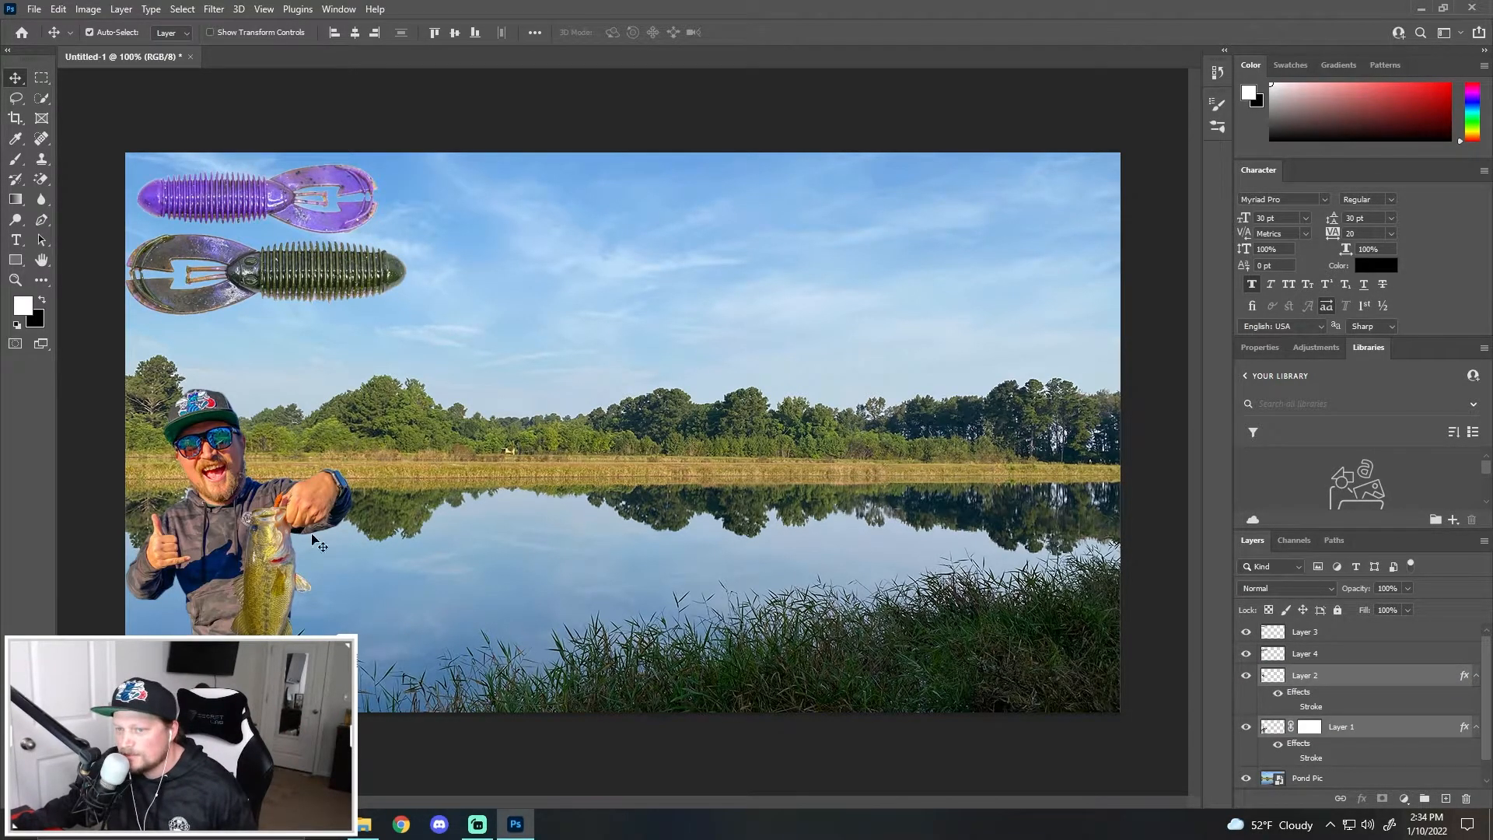
{"action": "left_click", "coordinate": [1476, 727], "text": "alt"}
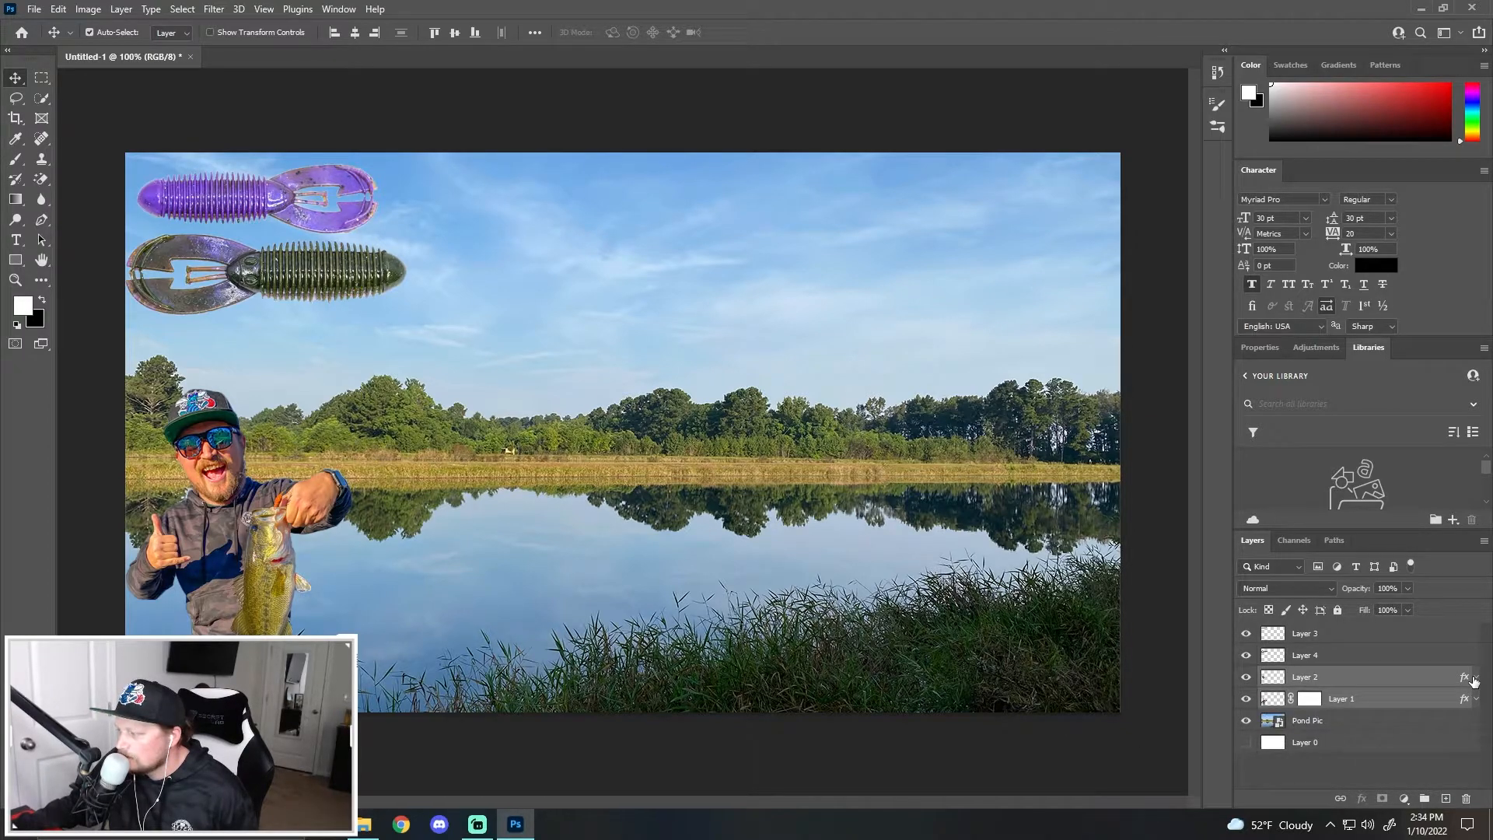
{"action": "left_click", "coordinate": [1474, 678], "text": "alt"}
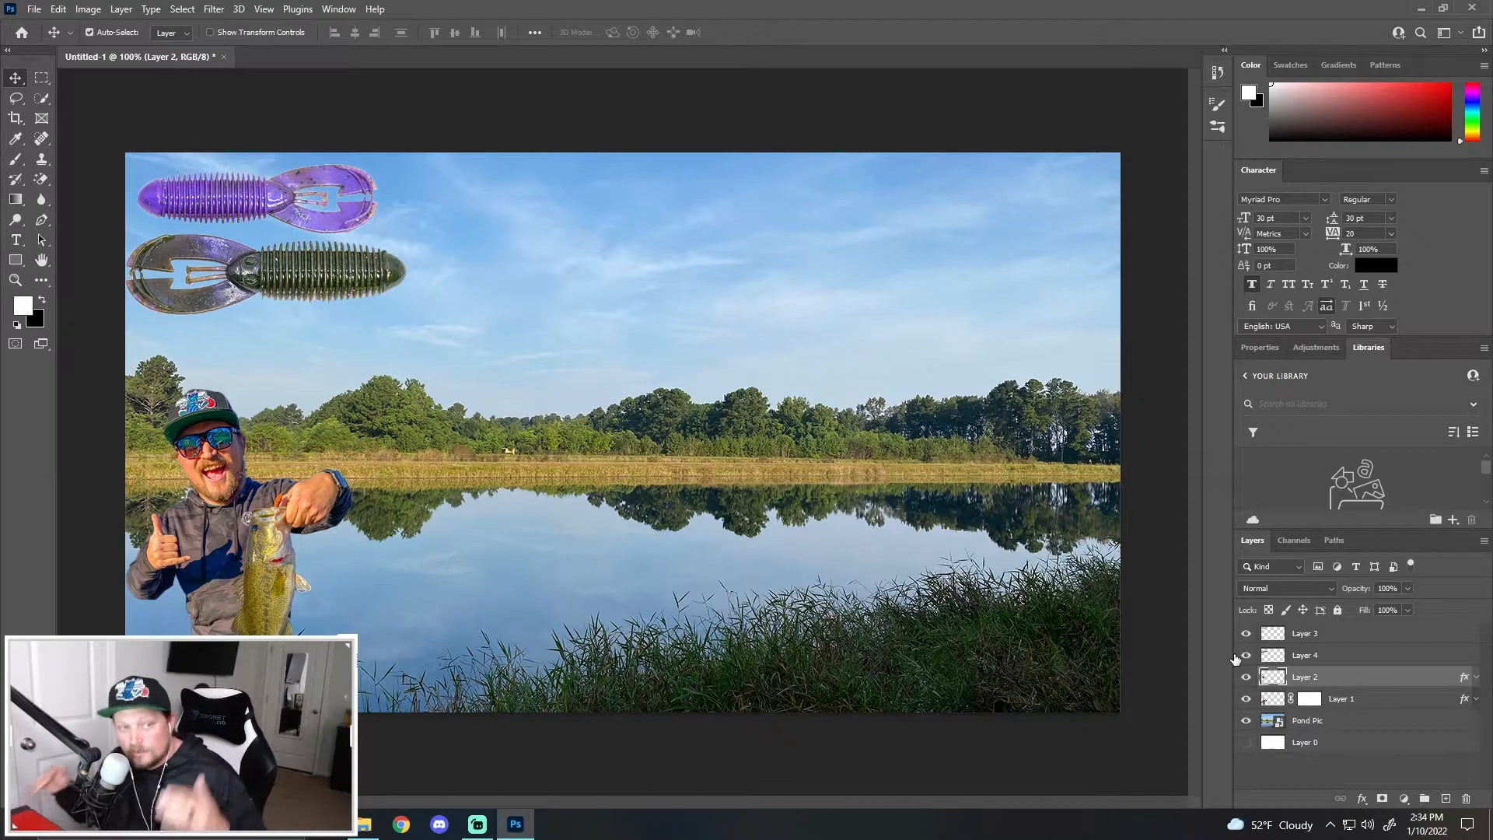
Rename Layer 2 as Head and Layer 1 as Body.
{"action": "double_click", "coordinate": [1309, 679]}
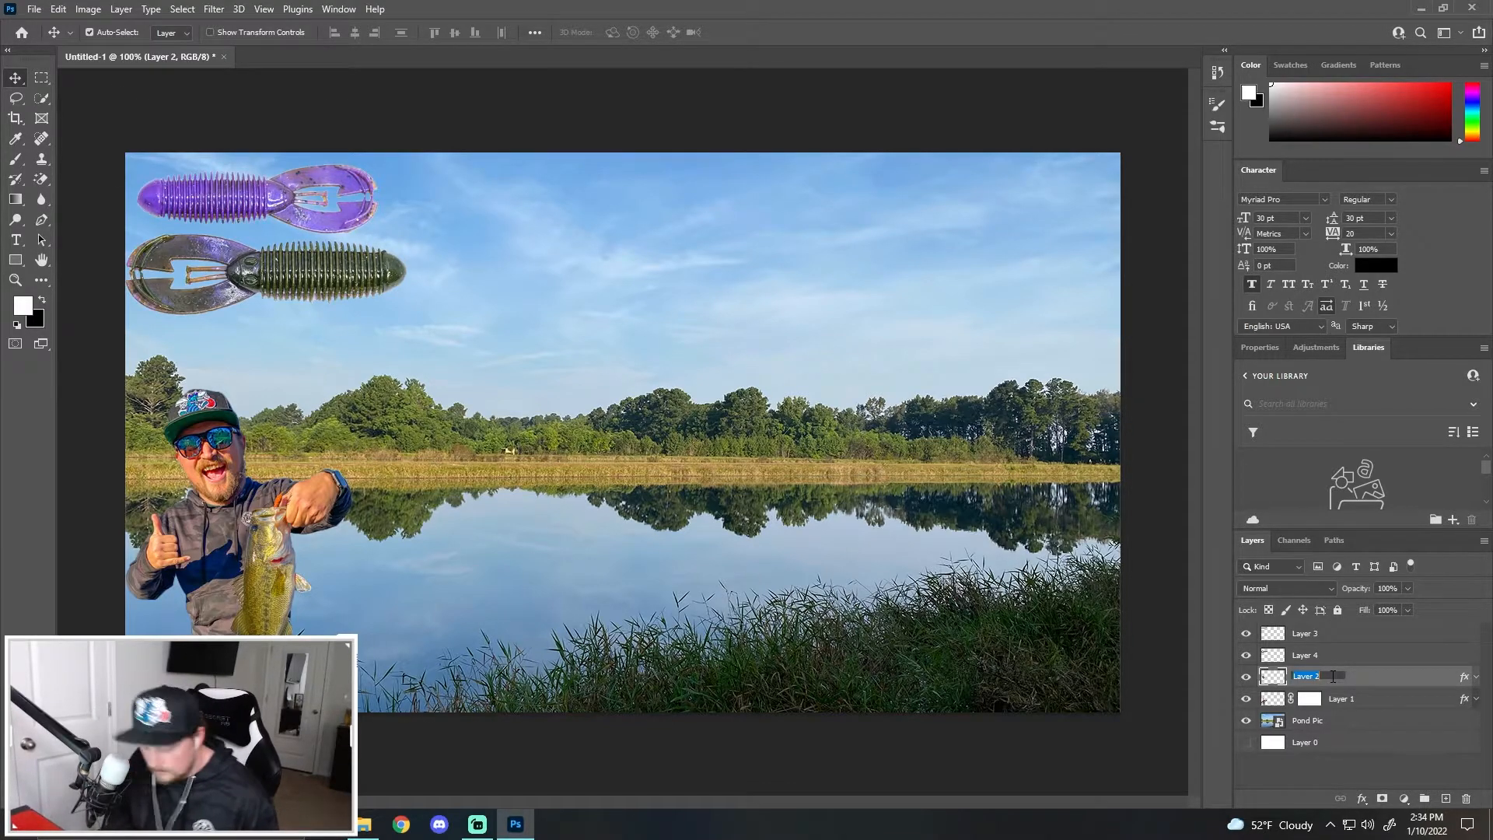
{"action": "type", "text": "Head"}
{"action": "key", "text": "Return"}
{"action": "left_click", "coordinate": [1346, 701]}
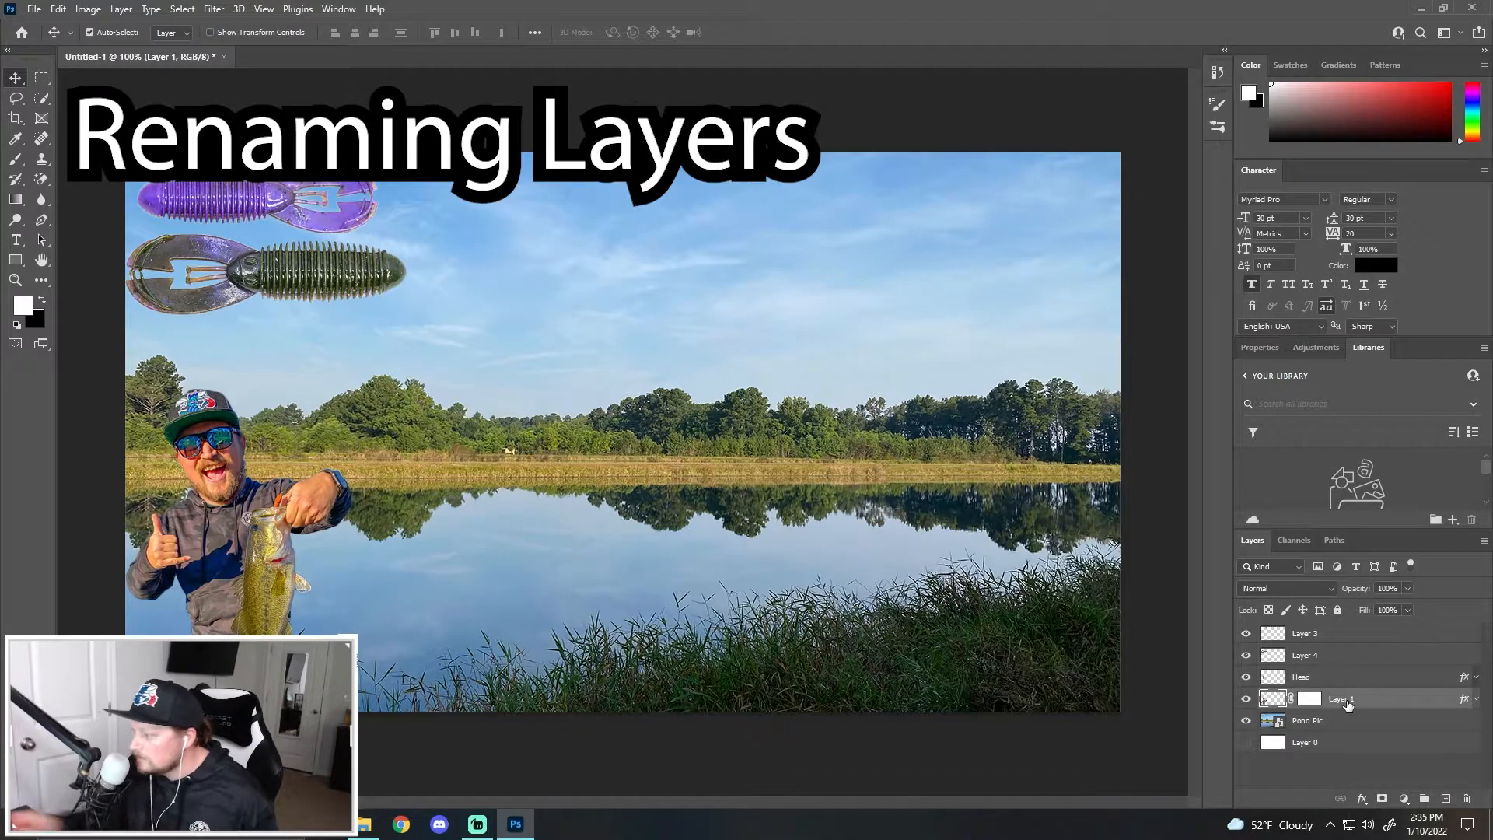
{"action": "double_click", "coordinate": [1341, 698]}
{"action": "type", "text": "Body"}
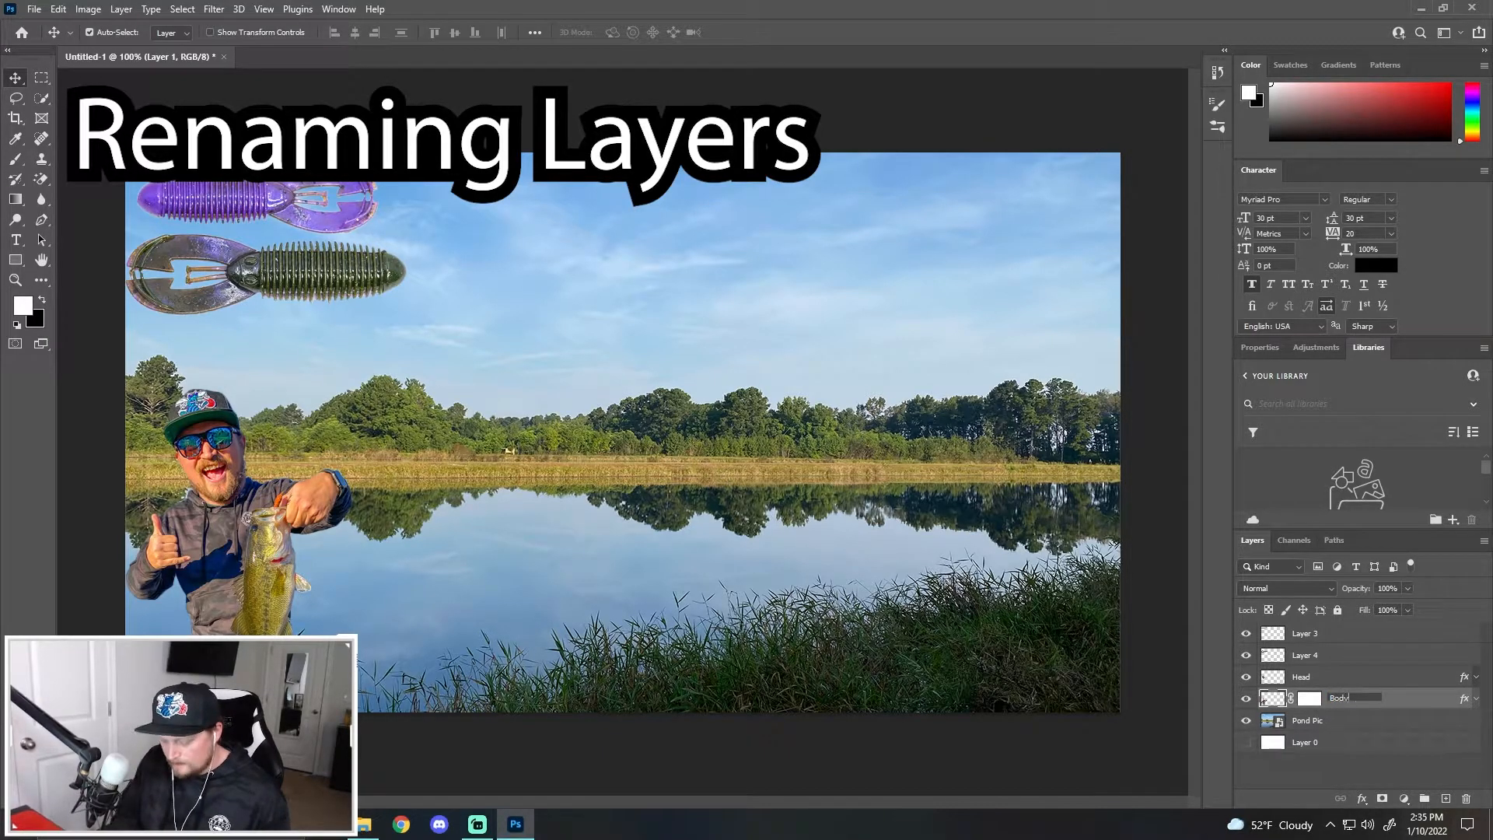
{"action": "key", "text": "Return"}
Rename the green lure's Layer 4 as Green and the purple lure's Layer 3 as Purple.
{"action": "double_click", "coordinate": [1339, 655]}
{"action": "type", "text": "Green"}
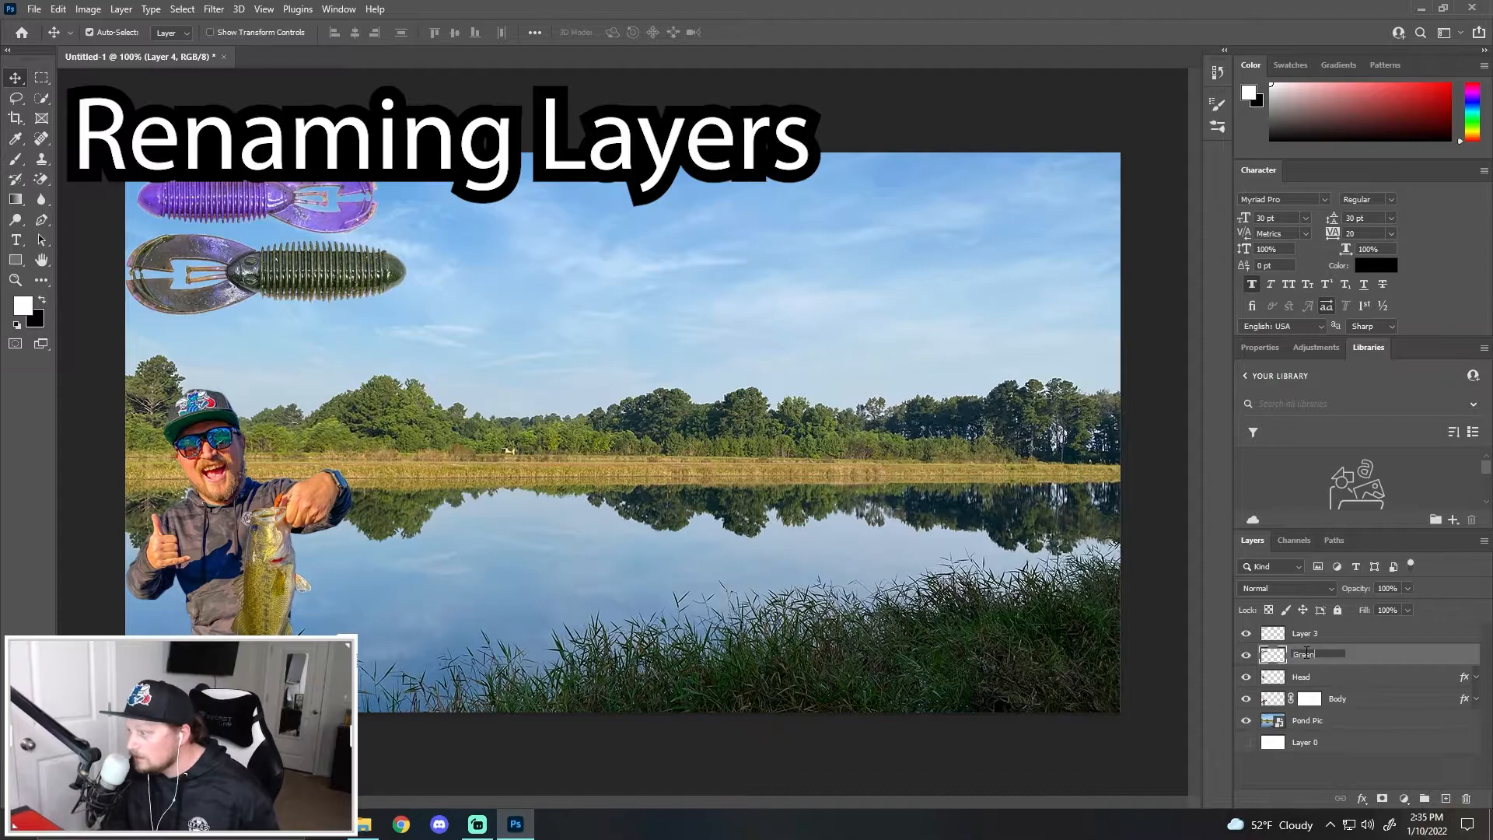
{"action": "key", "text": "Return"}
{"action": "double_click", "coordinate": [1313, 634]}
{"action": "type", "text": "Purple"}
{"action": "key", "text": "Return"}
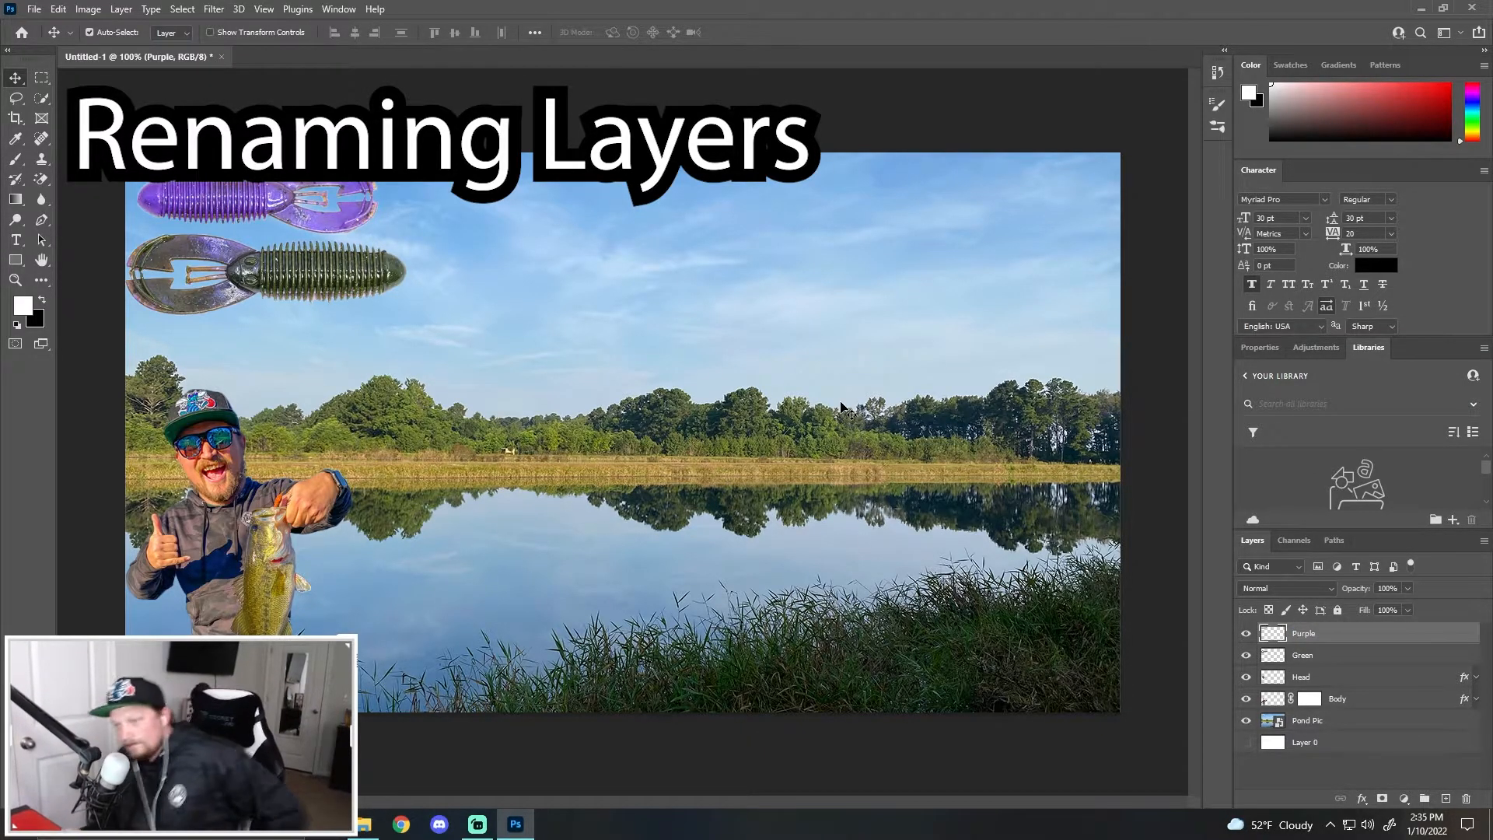
Move the Head and Body layers together to the canvas's lower-right corner and enlarge them to about 152.75%.
{"action": "left_click", "coordinate": [1368, 700]}
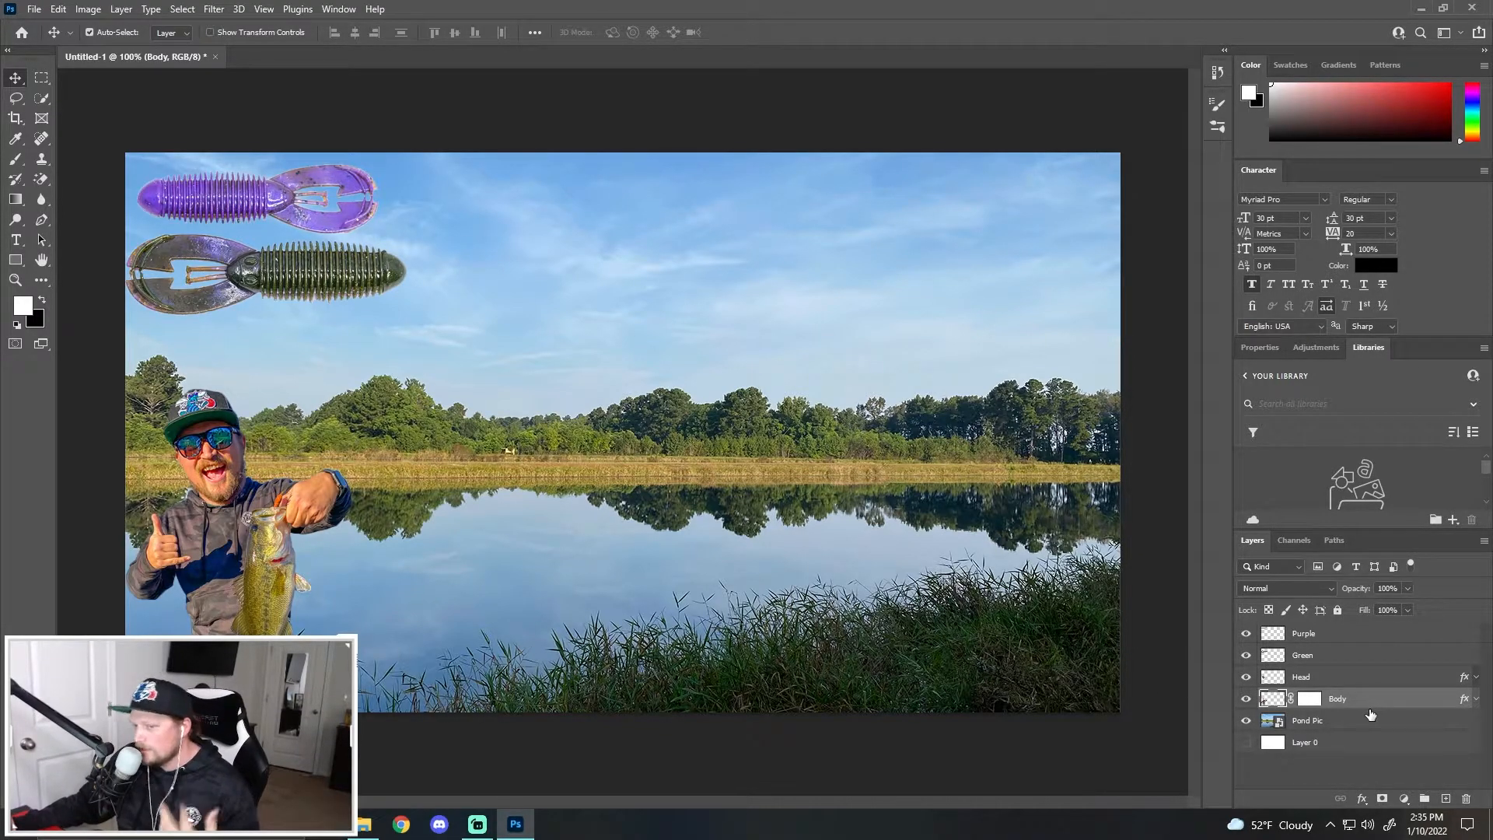
{"action": "left_click", "coordinate": [1345, 679], "text": "shift"}
{"action": "left_click_drag", "start_coordinate": [299, 596], "coordinate": [994, 565]}
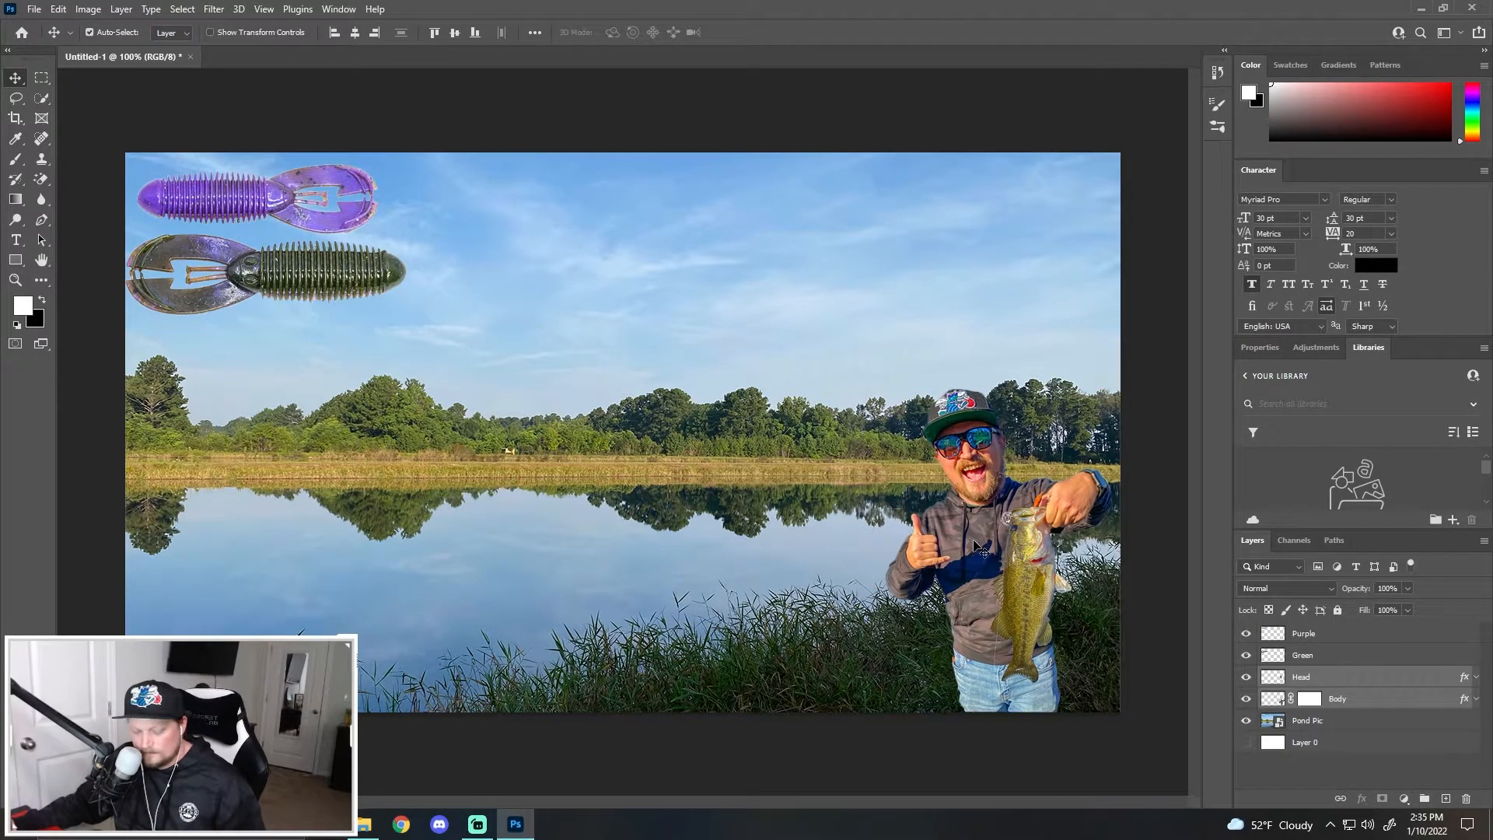
{"action": "key", "text": "ctrl+t"}
{"action": "left_click_drag", "start_coordinate": [884, 386], "coordinate": [765, 217]}
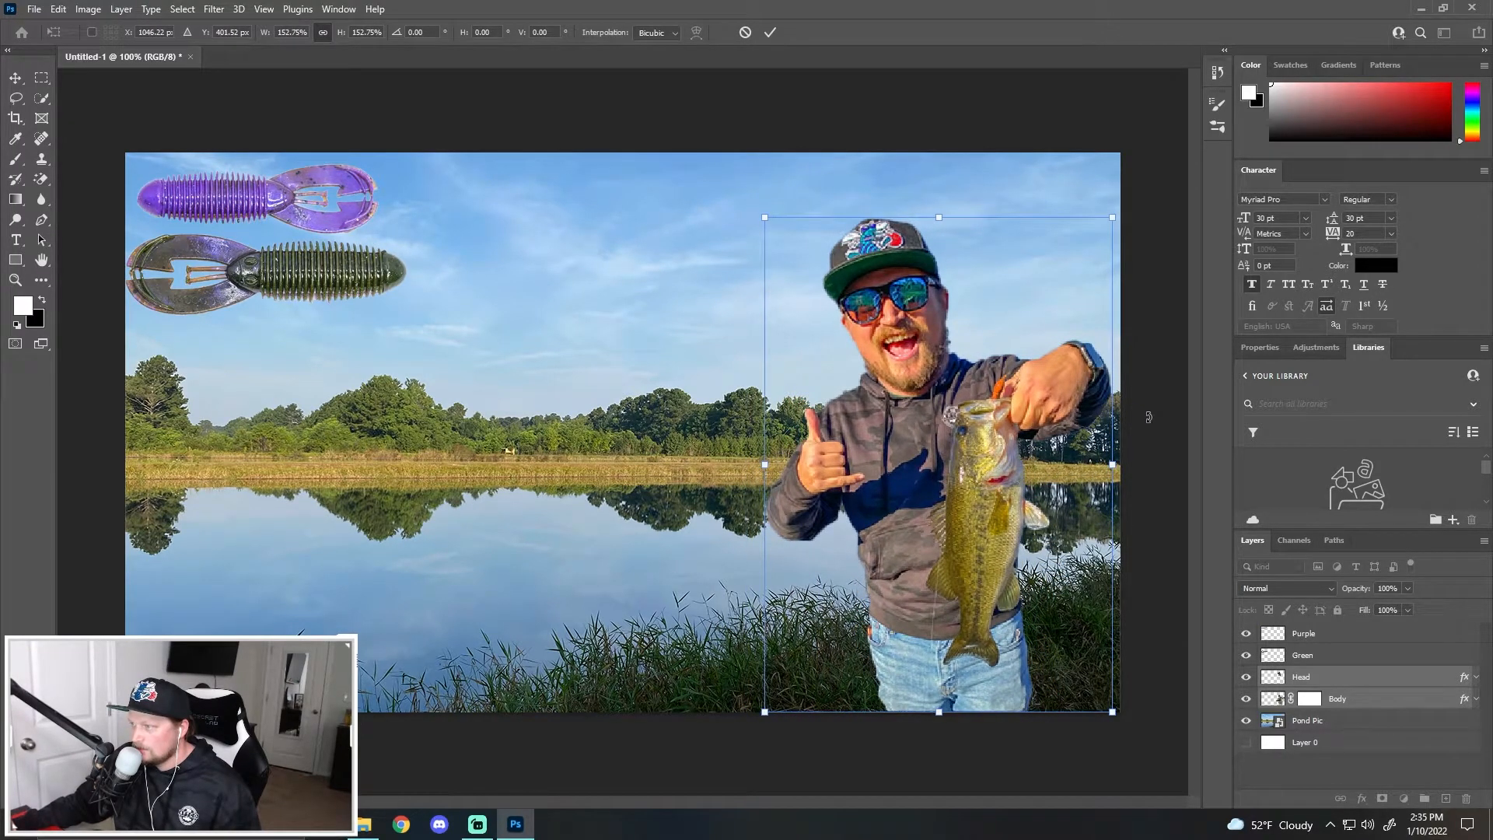
{"action": "left_click", "coordinate": [1351, 674]}
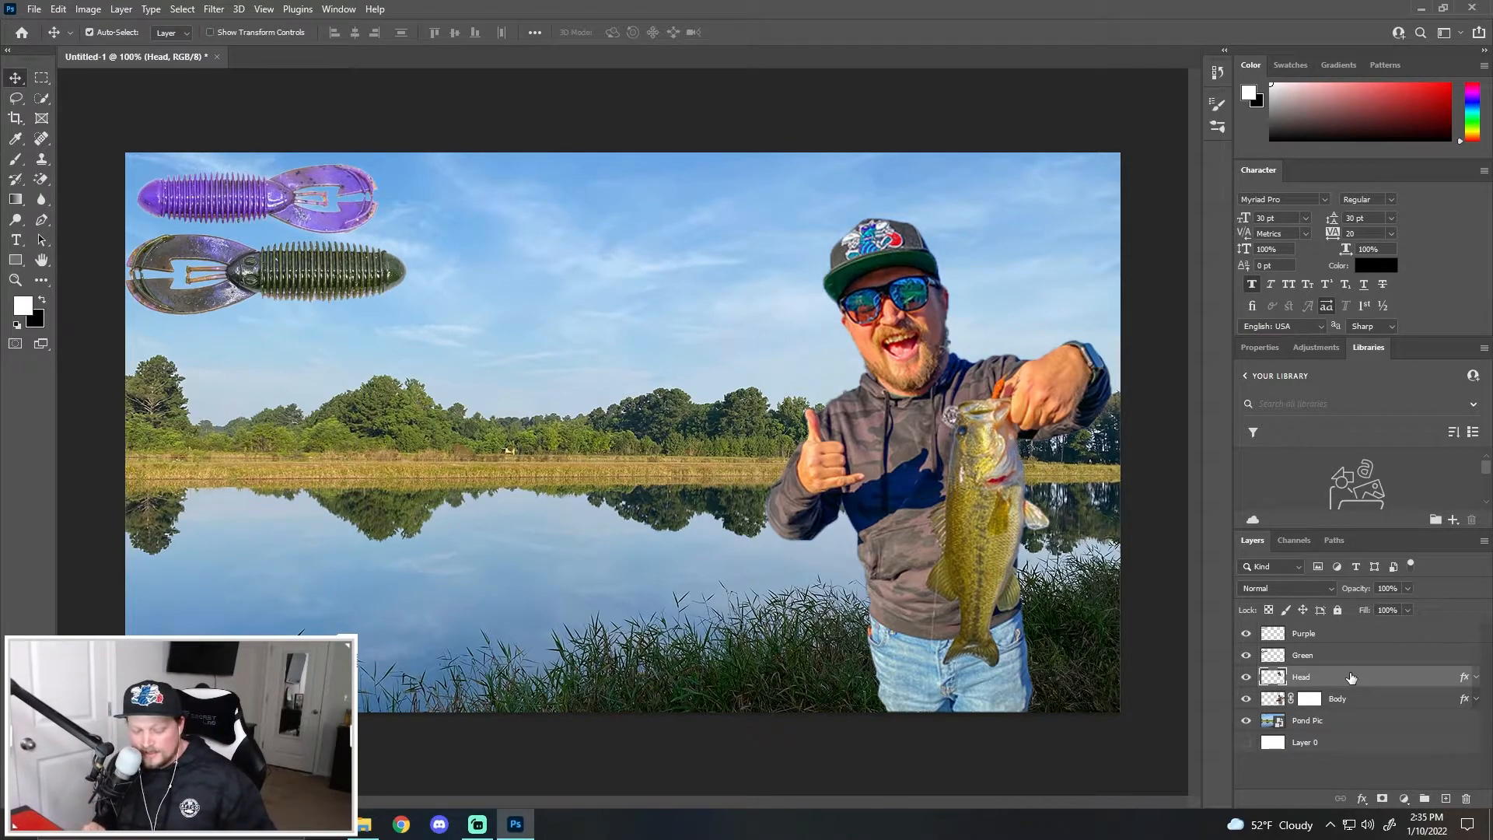
Add an Outer Glow to the Body layer with Screen blend mode and a size of about 51 px.
{"action": "key", "text": "ctrl+minus"}
{"action": "key", "text": "ctrl+minus"}
{"action": "key", "text": "ctrl+minus"}
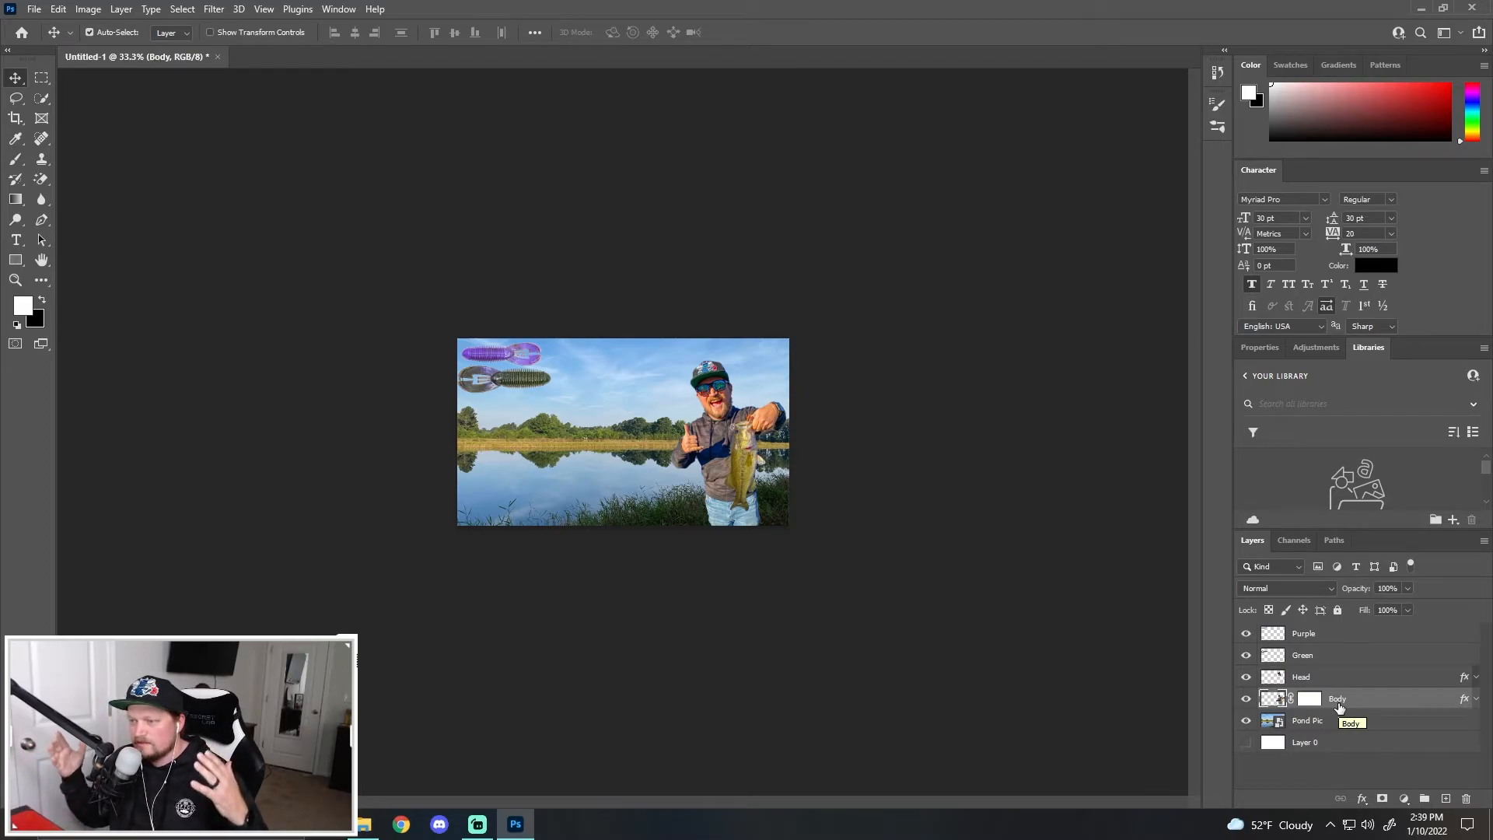
{"action": "key", "text": "ctrl+plus"}
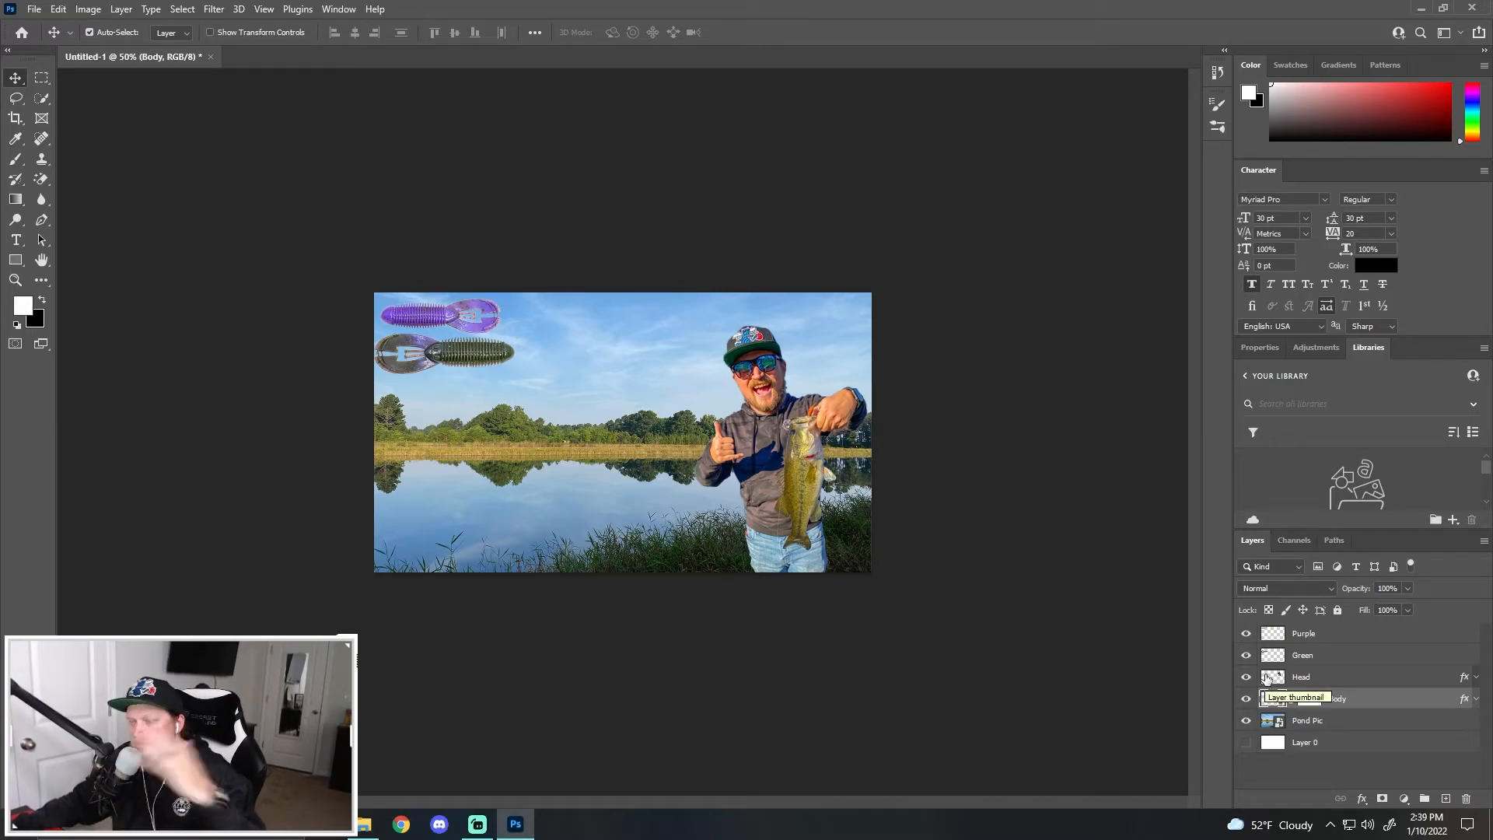
{"action": "double_click", "coordinate": [1391, 704]}
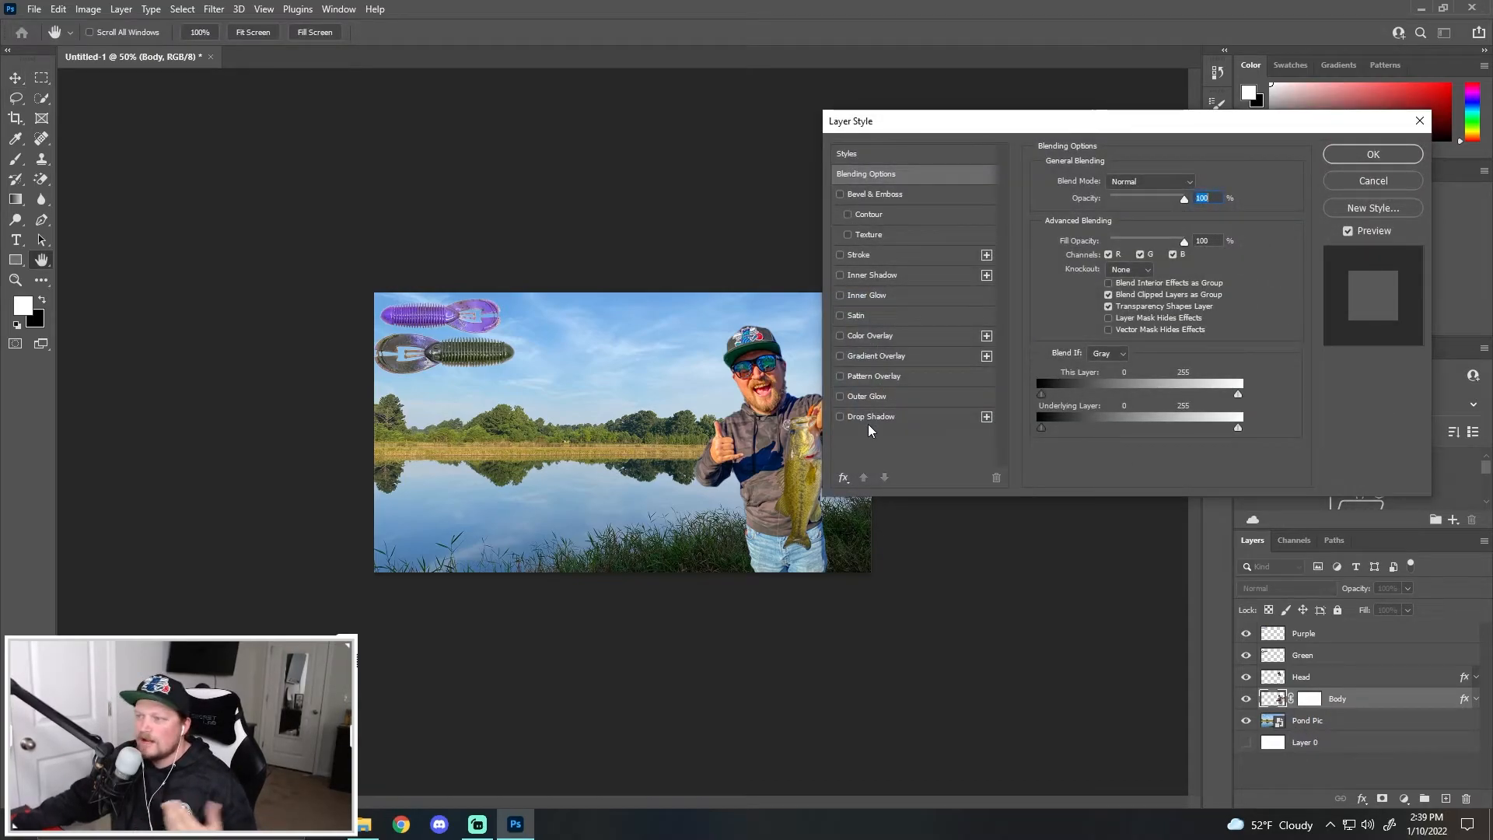
{"action": "left_click_drag", "start_coordinate": [1100, 123], "coordinate": [1126, 105]}
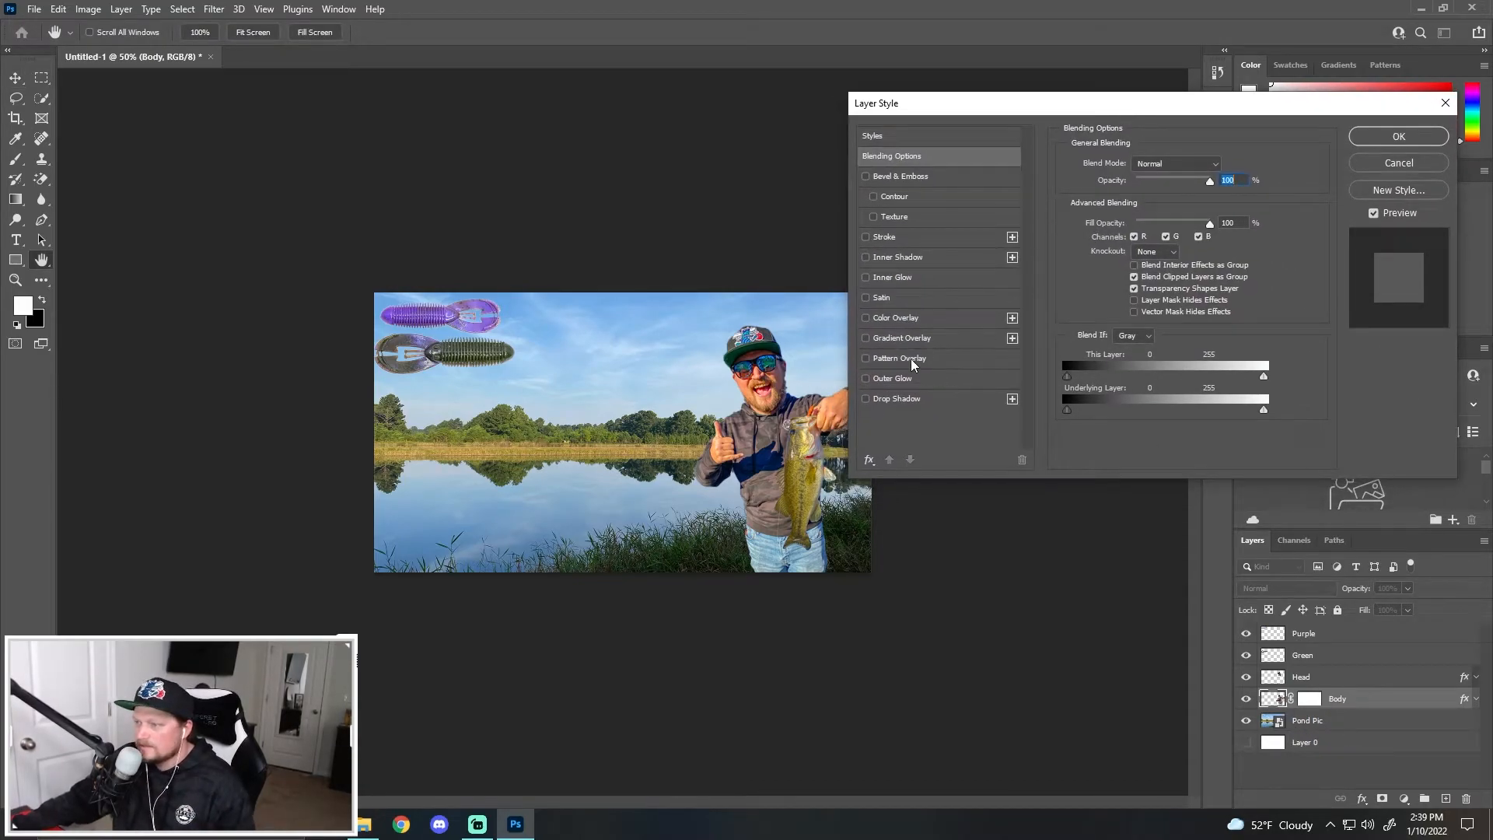
{"action": "left_click", "coordinate": [866, 380]}
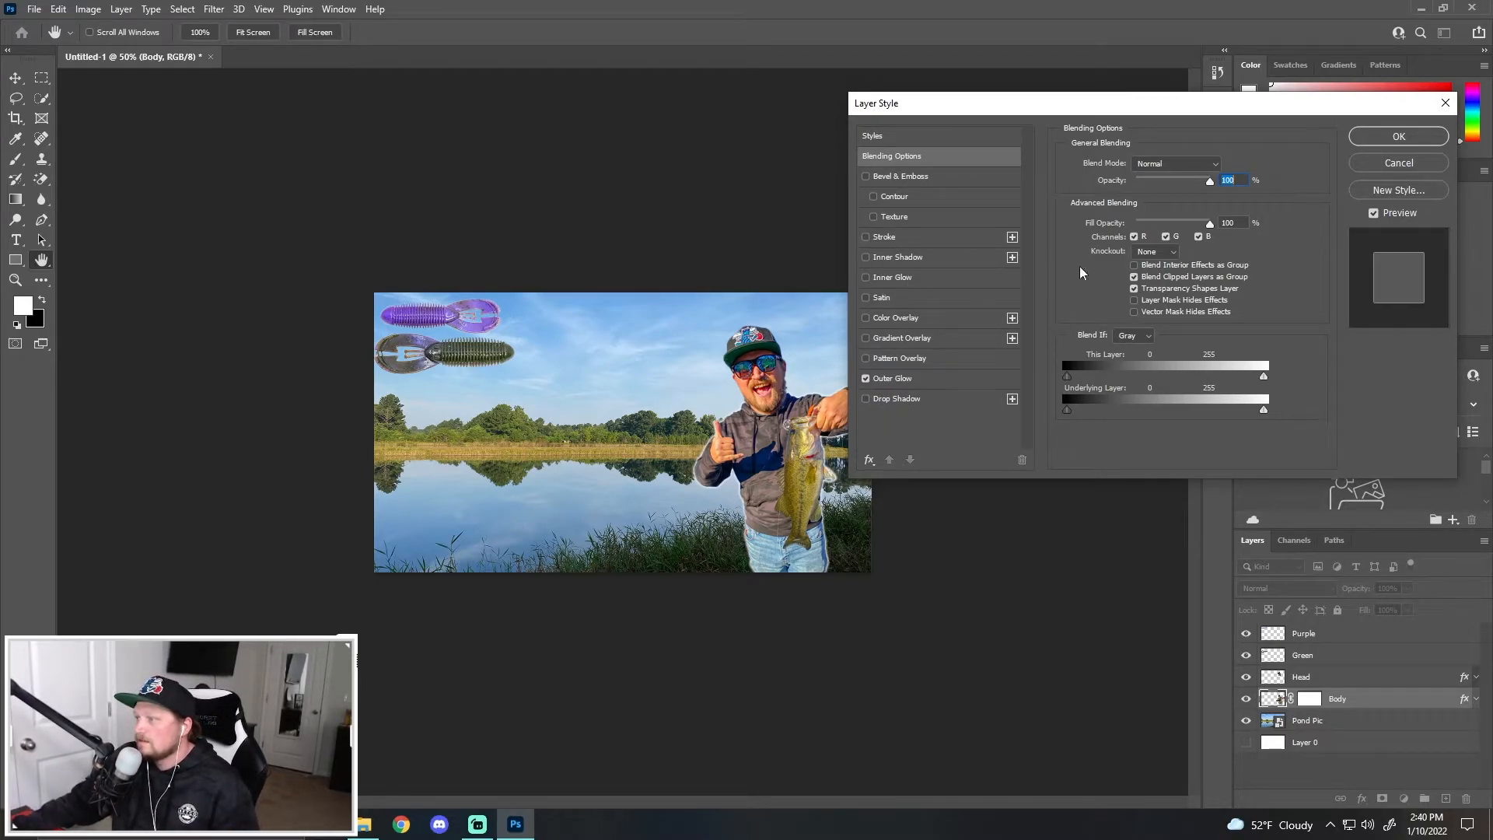
{"action": "left_click", "coordinate": [902, 379]}
{"action": "left_click", "coordinate": [1166, 164]}
{"action": "left_click", "coordinate": [1169, 166]}
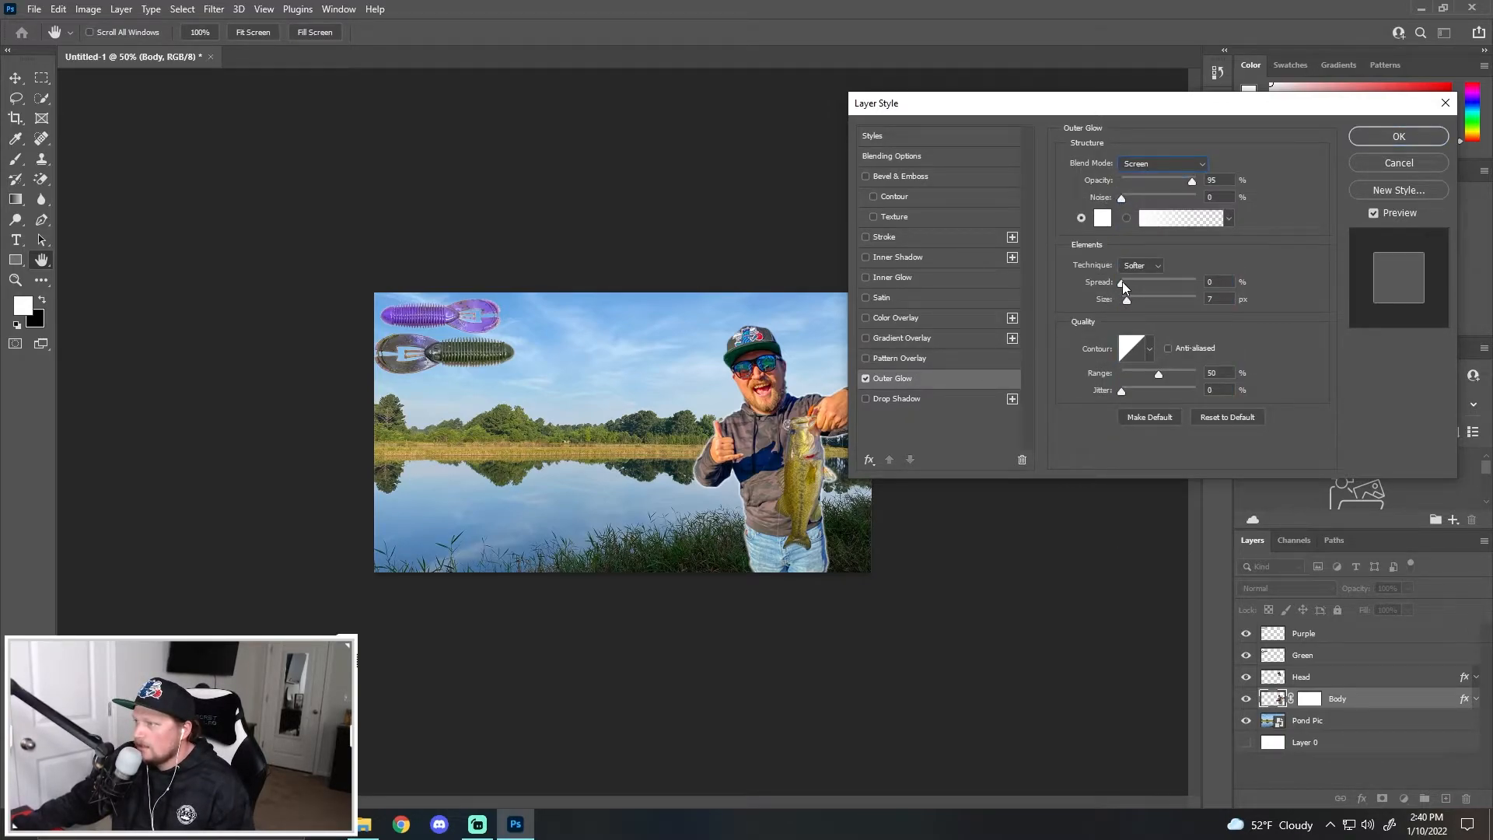
{"action": "left_click_drag", "start_coordinate": [1126, 301], "coordinate": [1141, 312]}
{"action": "left_click", "coordinate": [1103, 219]}
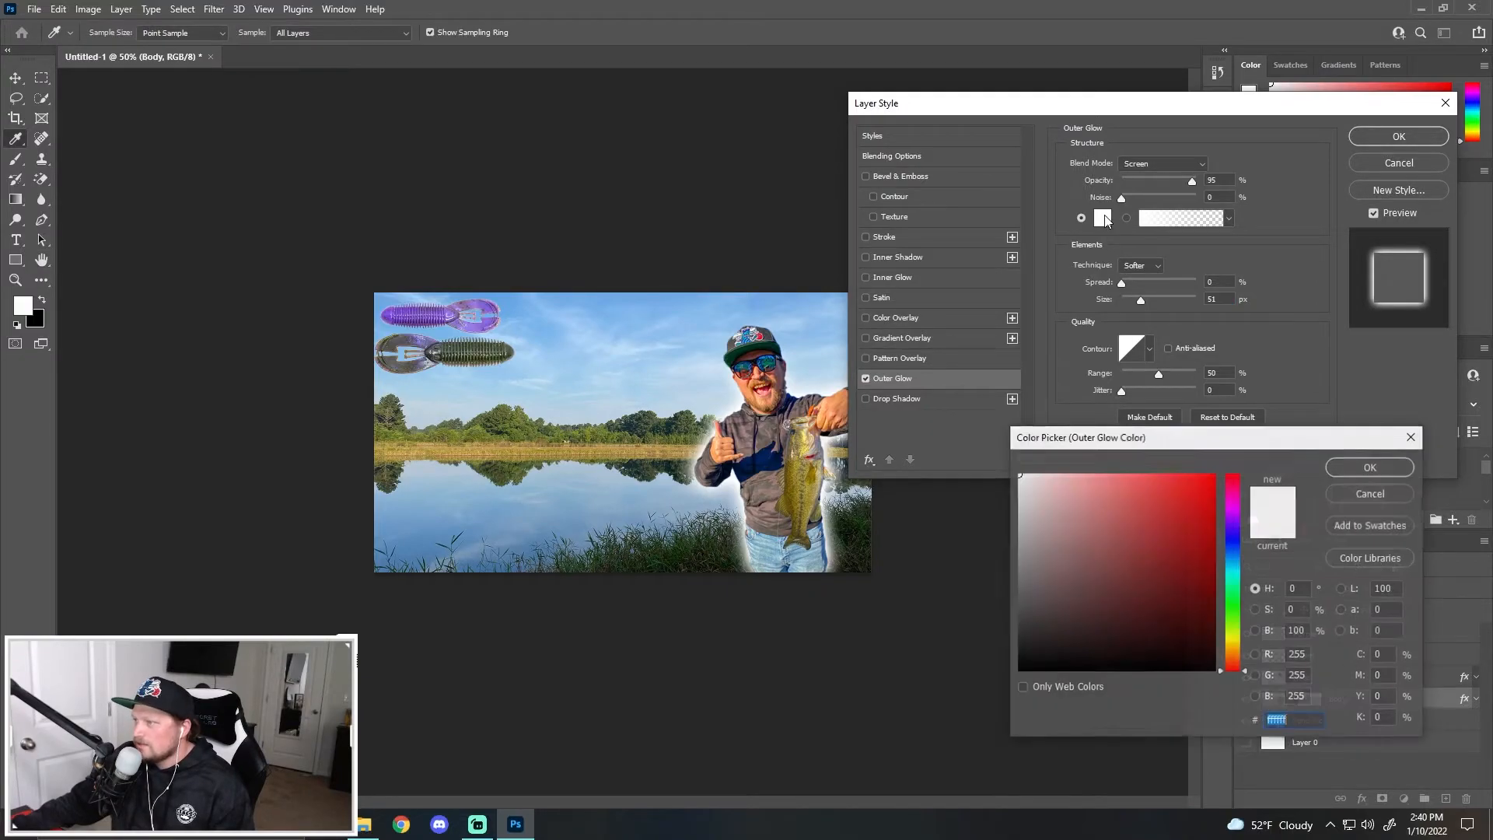
{"action": "left_click", "coordinate": [1209, 485]}
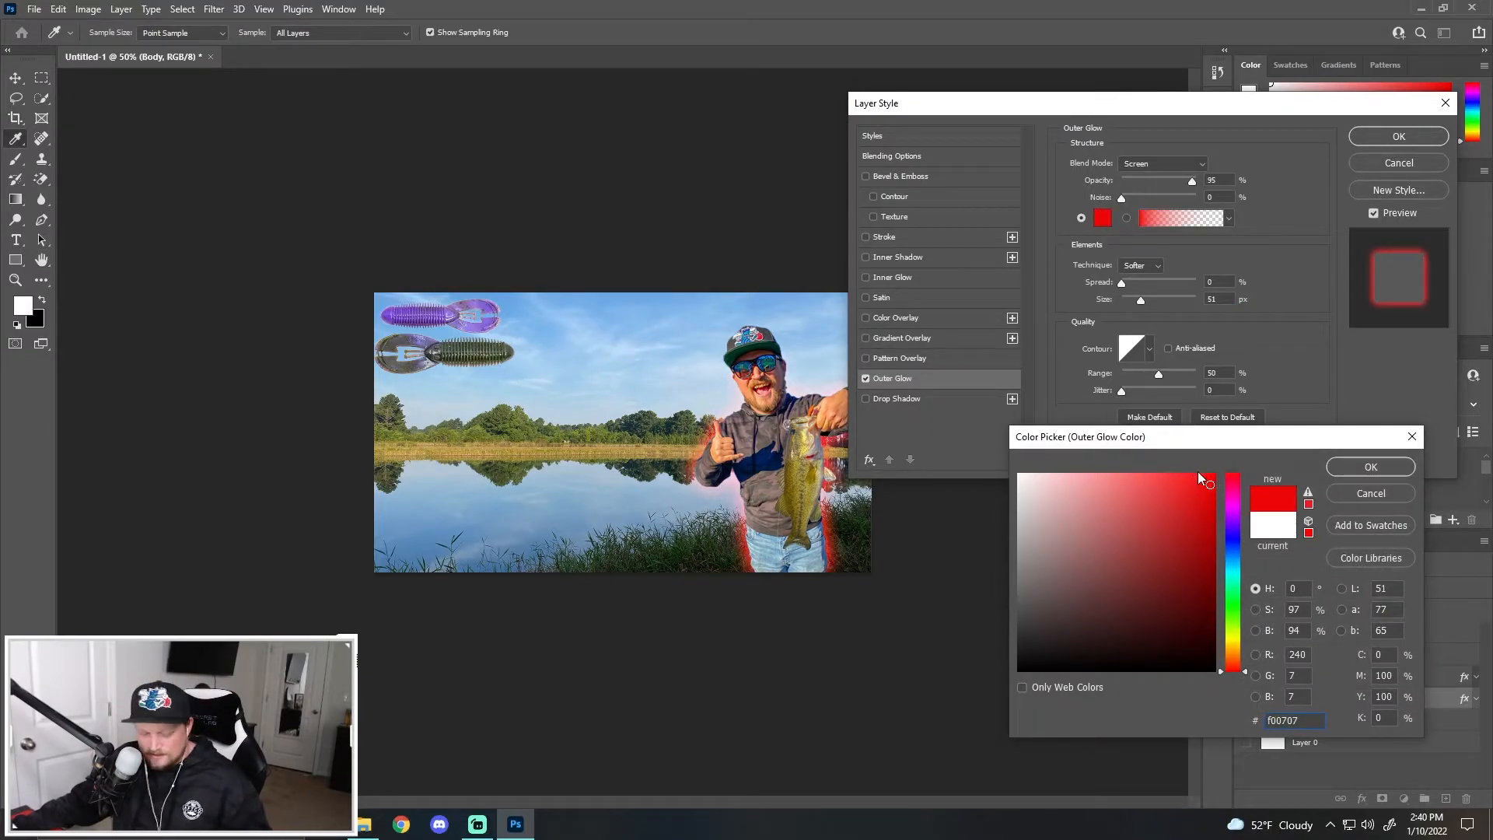
{"action": "left_click", "coordinate": [1371, 493]}
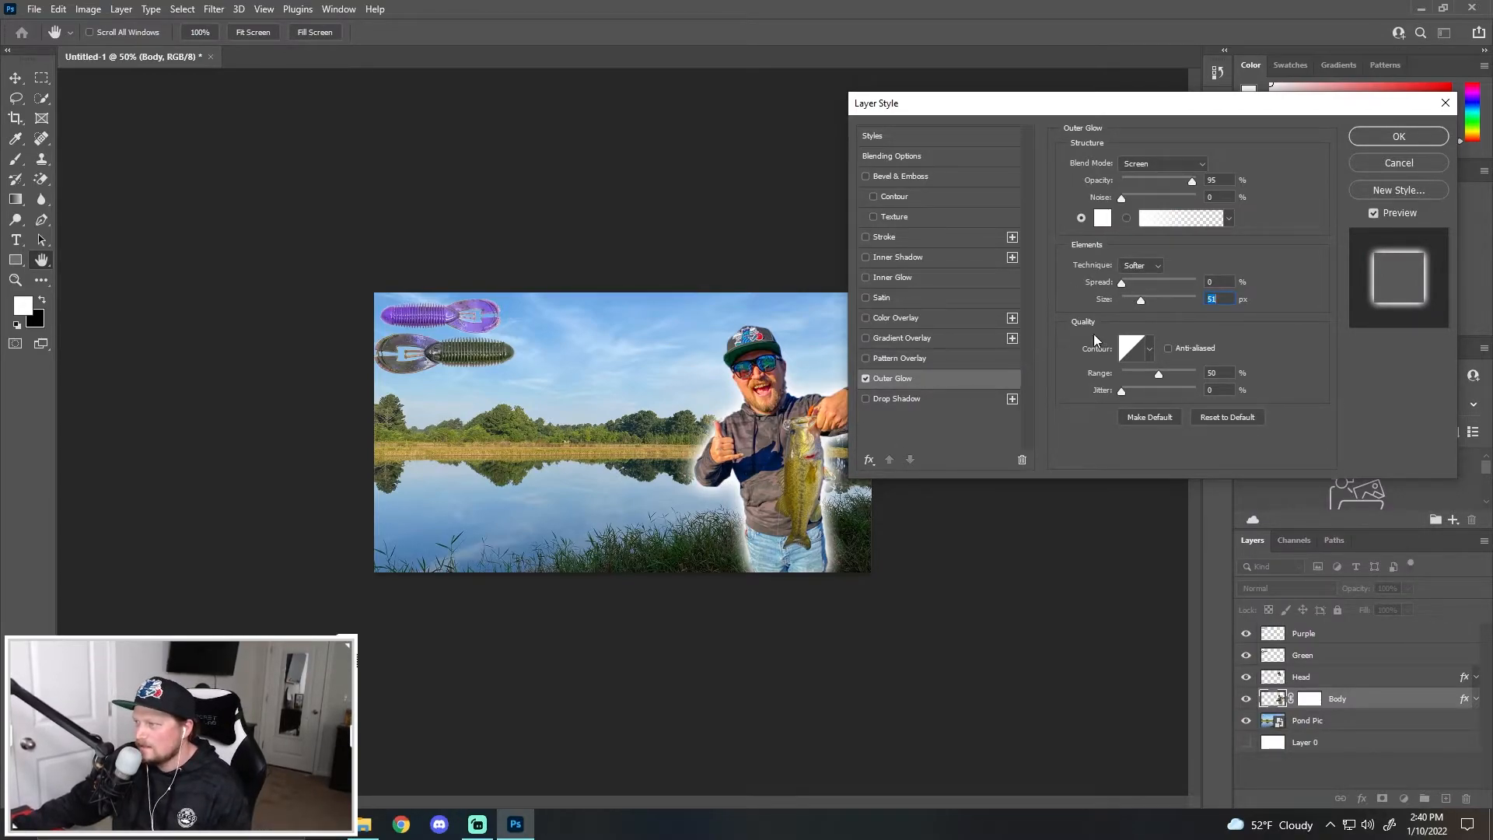
Apply the Body layer's white Outer Glow at a size of 51 px.
{"action": "left_click", "coordinate": [1222, 298]}
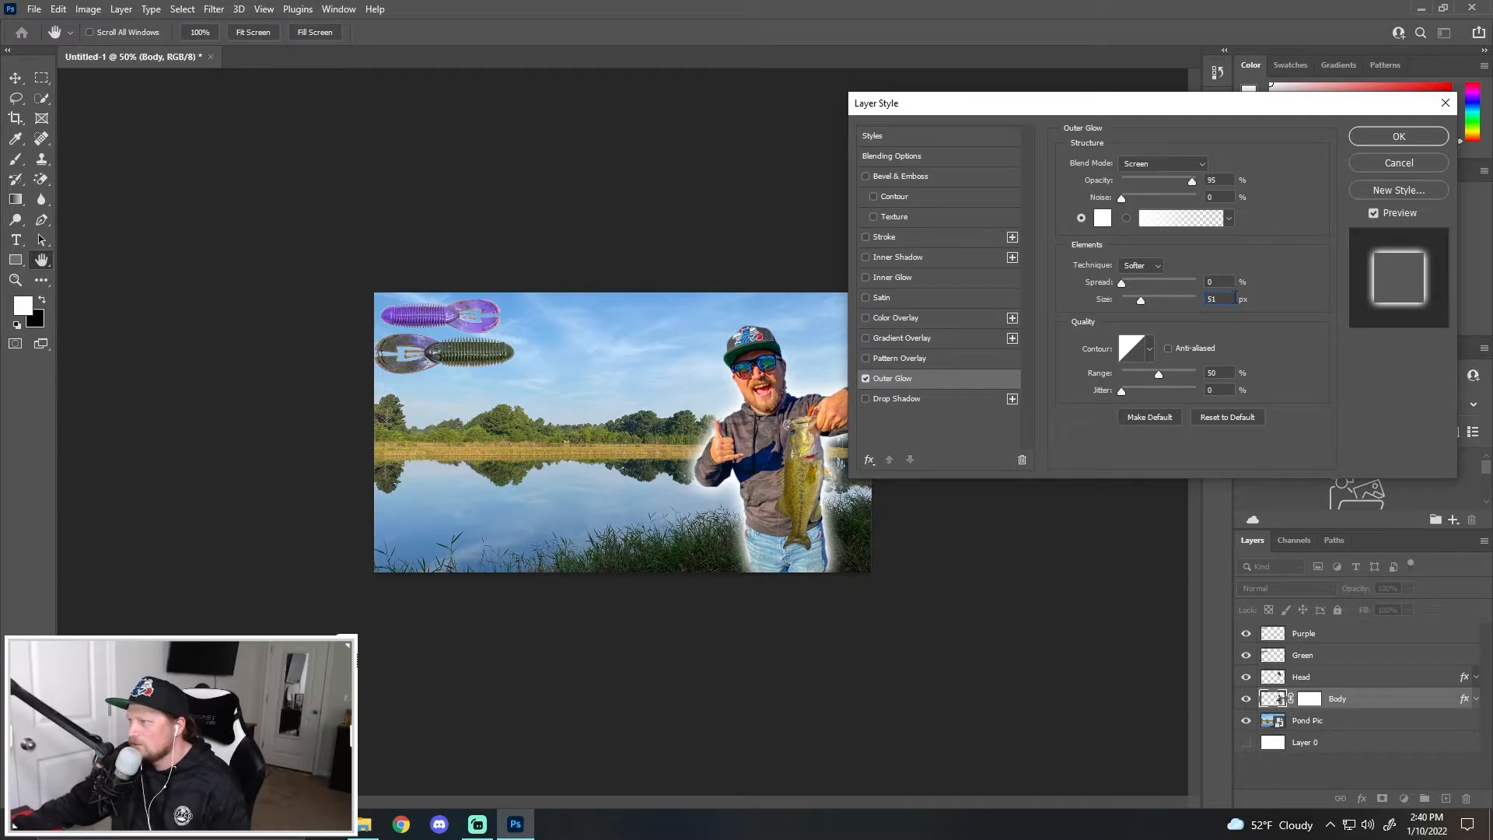
{"action": "left_click", "coordinate": [1381, 137]}
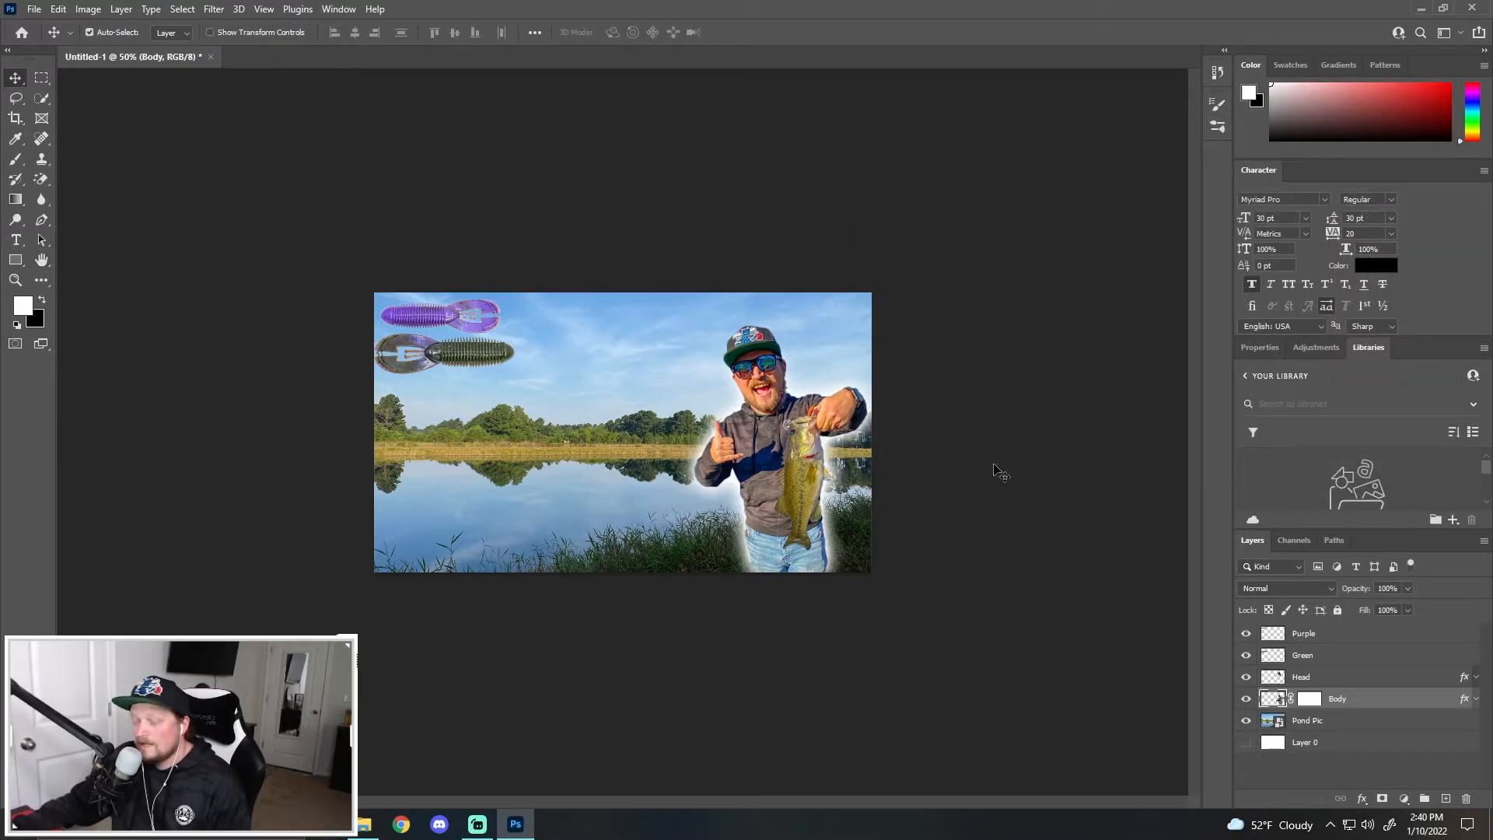
Add a white Outer Glow with Screen blend mode and 95% opacity to the Head layer and hide that effect.
{"action": "left_click", "coordinate": [1370, 681]}
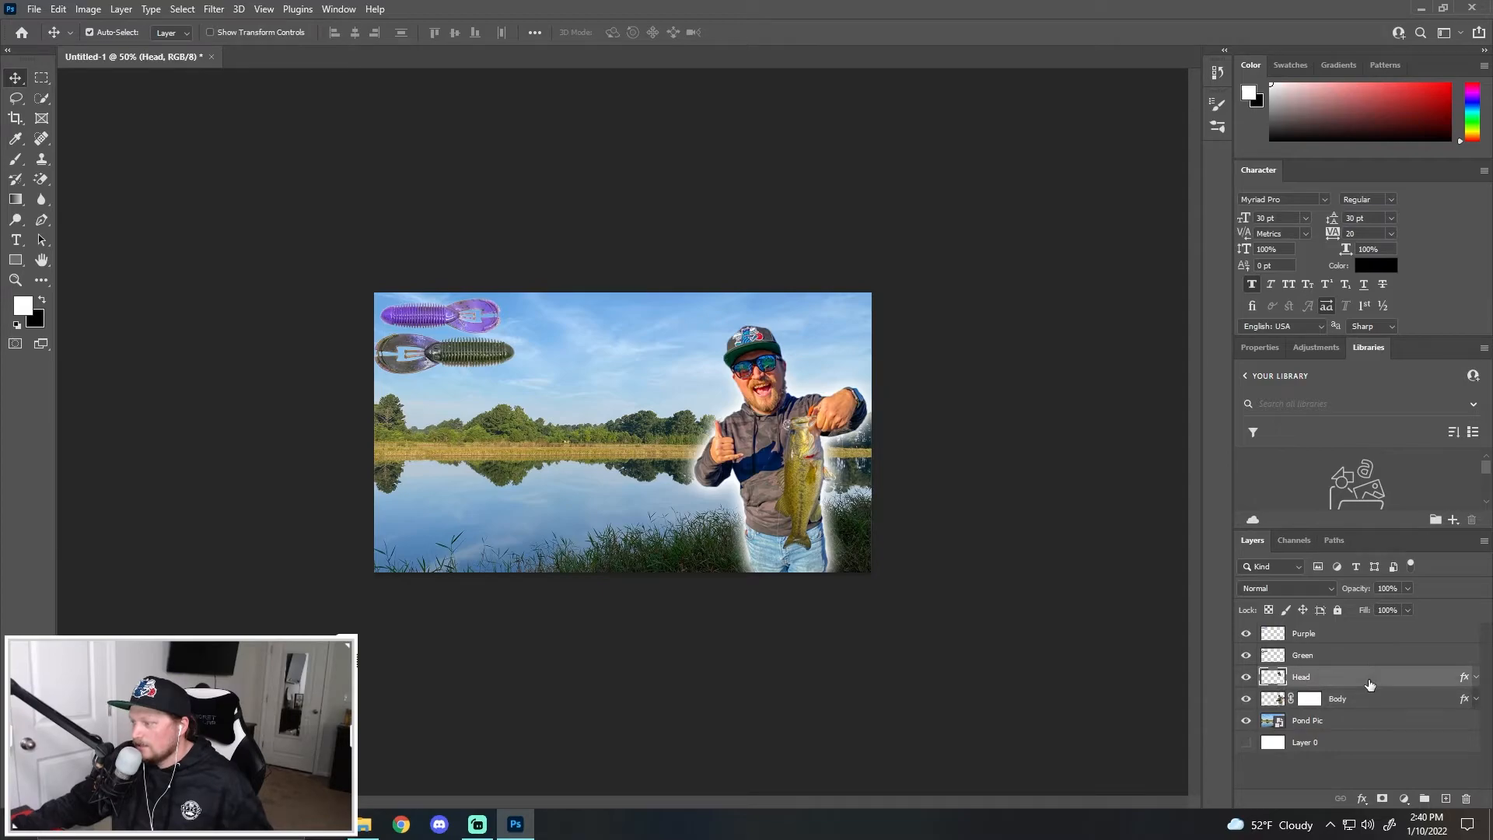
{"action": "double_click", "coordinate": [1370, 683]}
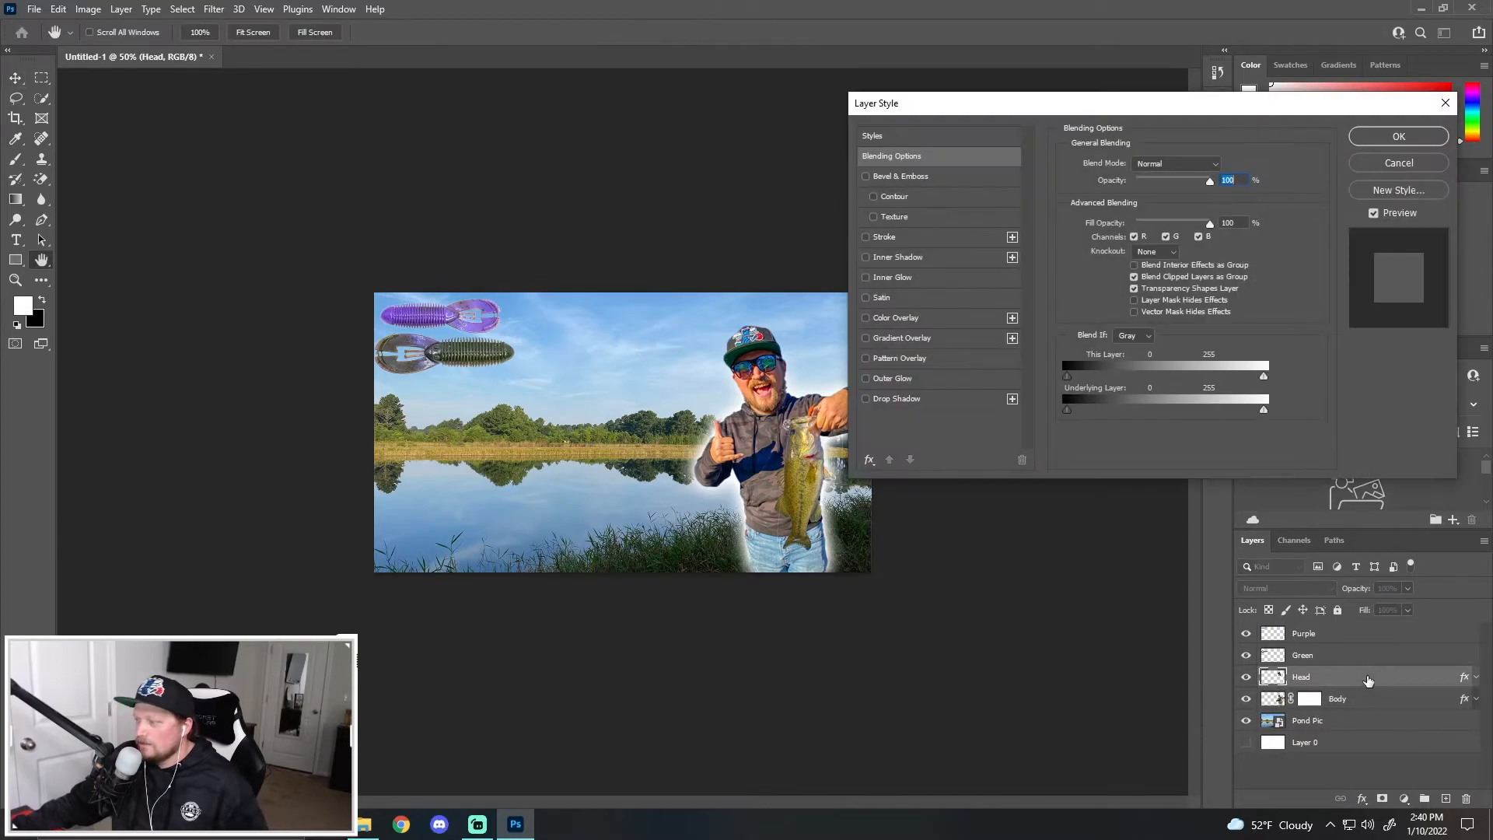
{"action": "left_click", "coordinate": [866, 379]}
{"action": "left_click", "coordinate": [911, 380]}
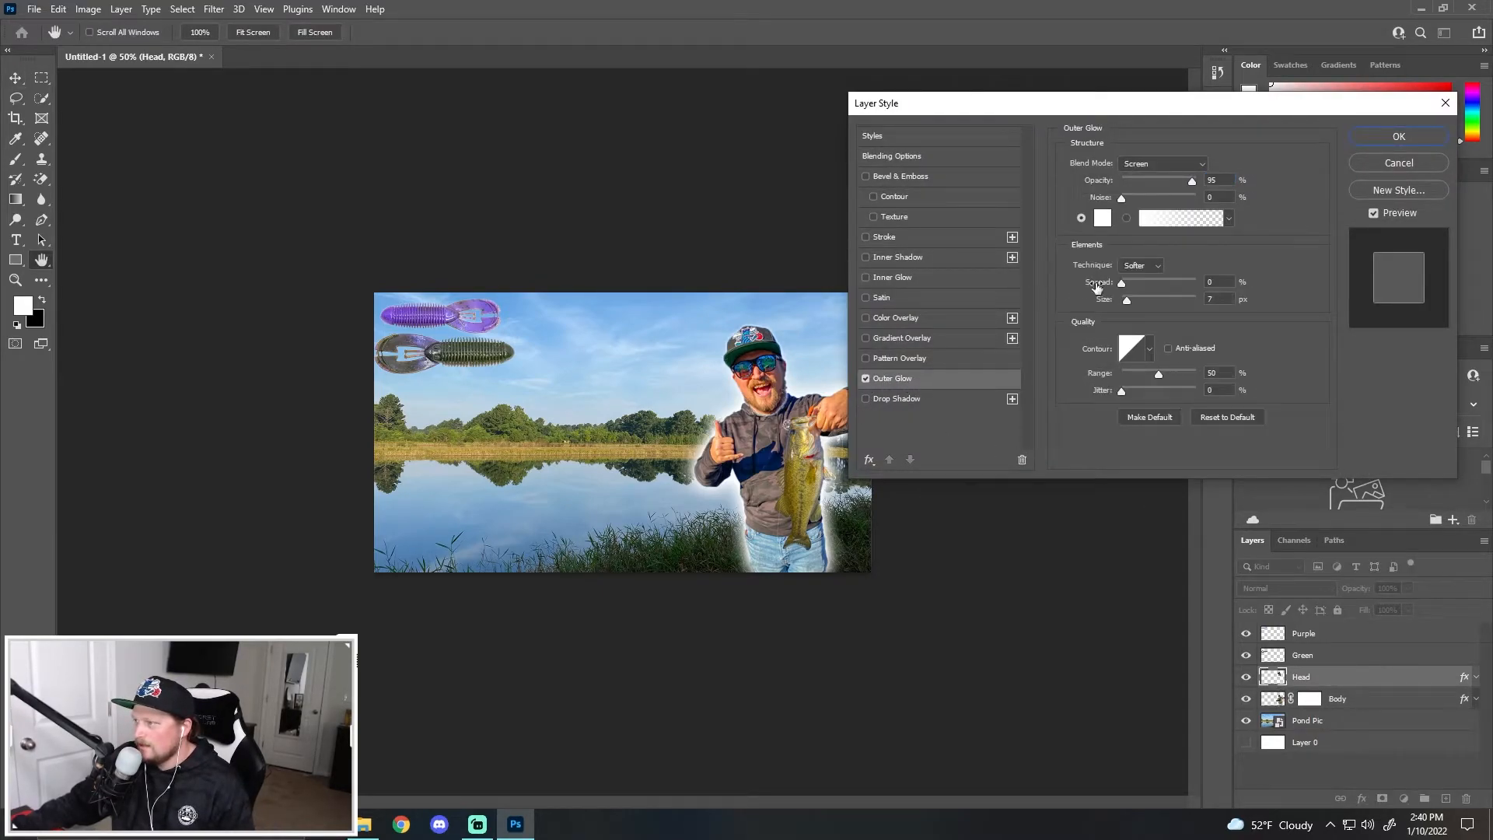
{"action": "left_click_drag", "start_coordinate": [1127, 299], "coordinate": [1140, 300]}
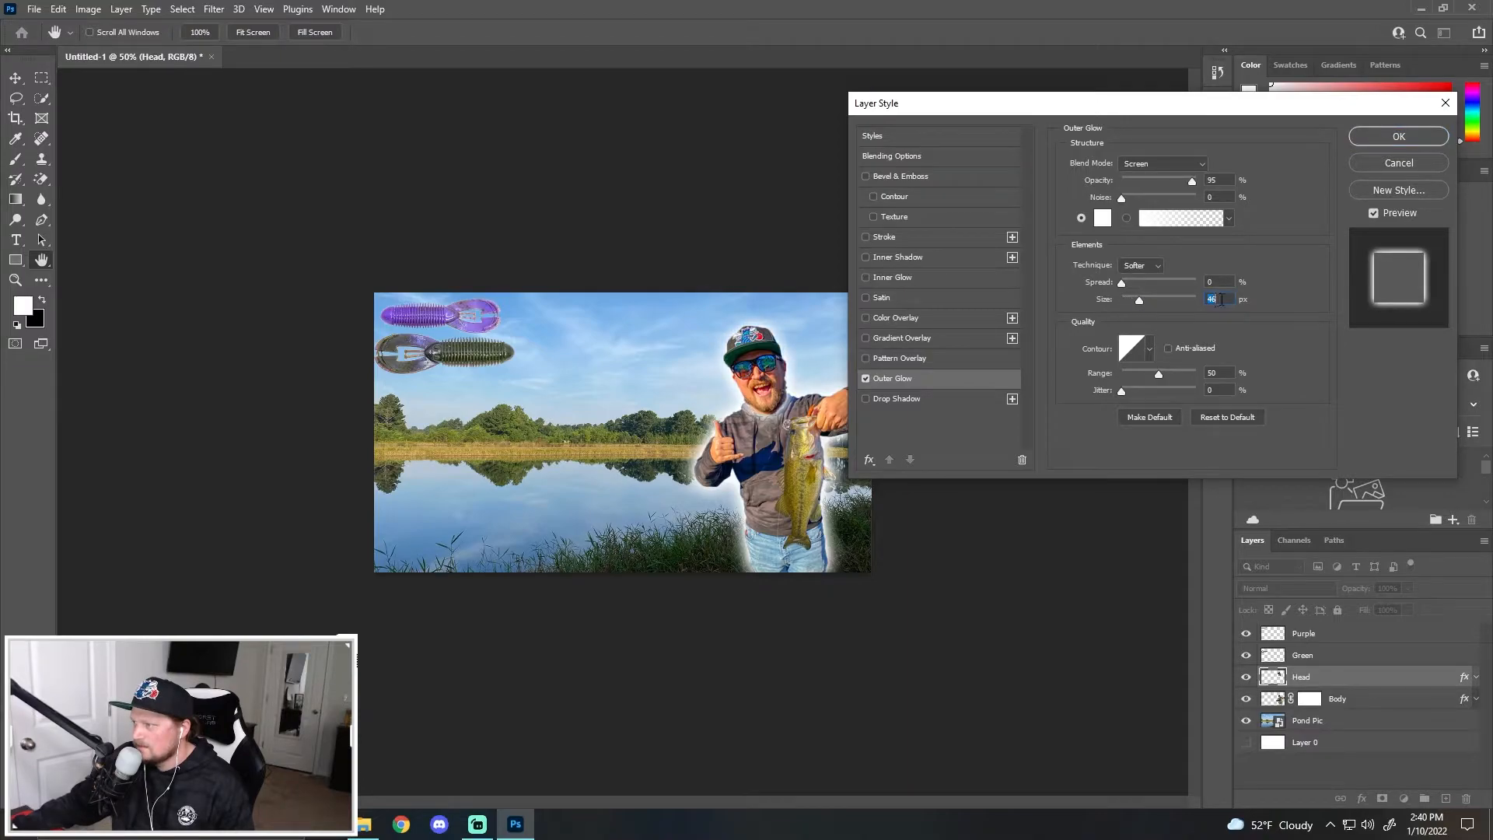
{"action": "key", "text": "Return"}
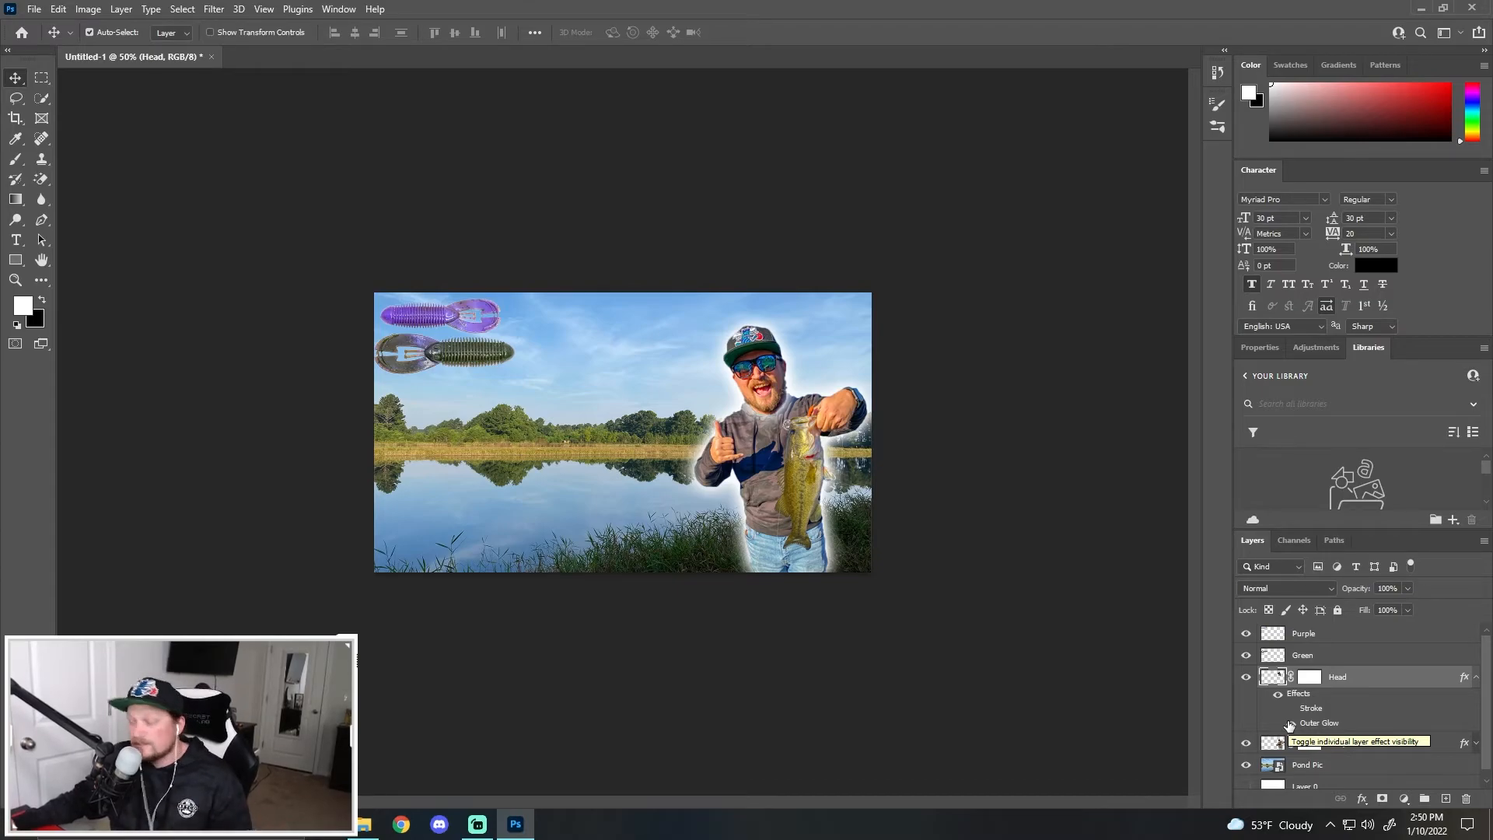
{"action": "left_click", "coordinate": [1292, 727]}
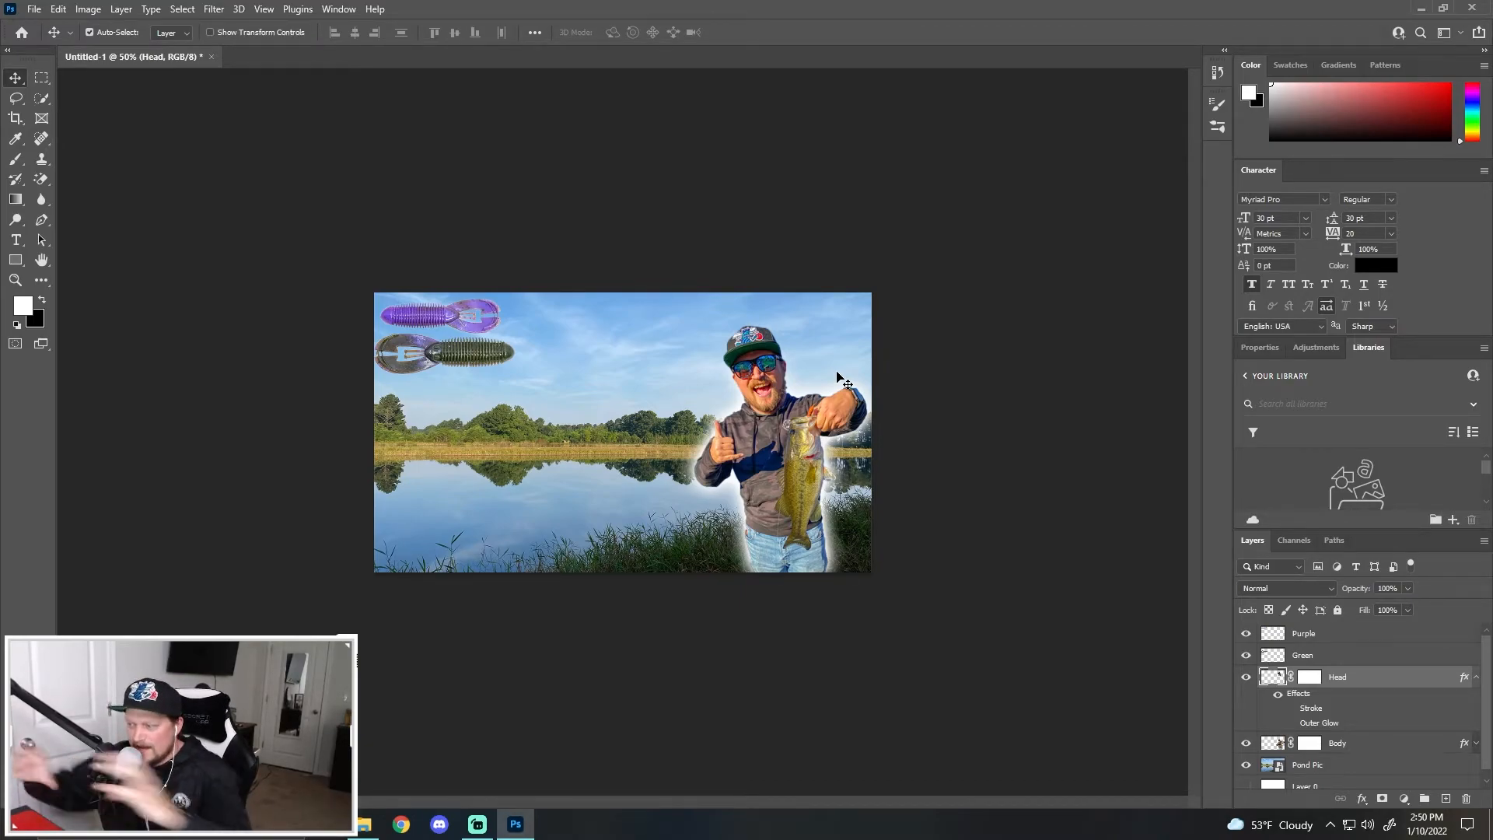
Hide the Pond Pic, Green and Purple layers together with the Body layer's Outer Glow.
{"action": "left_click", "coordinate": [1246, 766]}
{"action": "left_click", "coordinate": [1246, 654]}
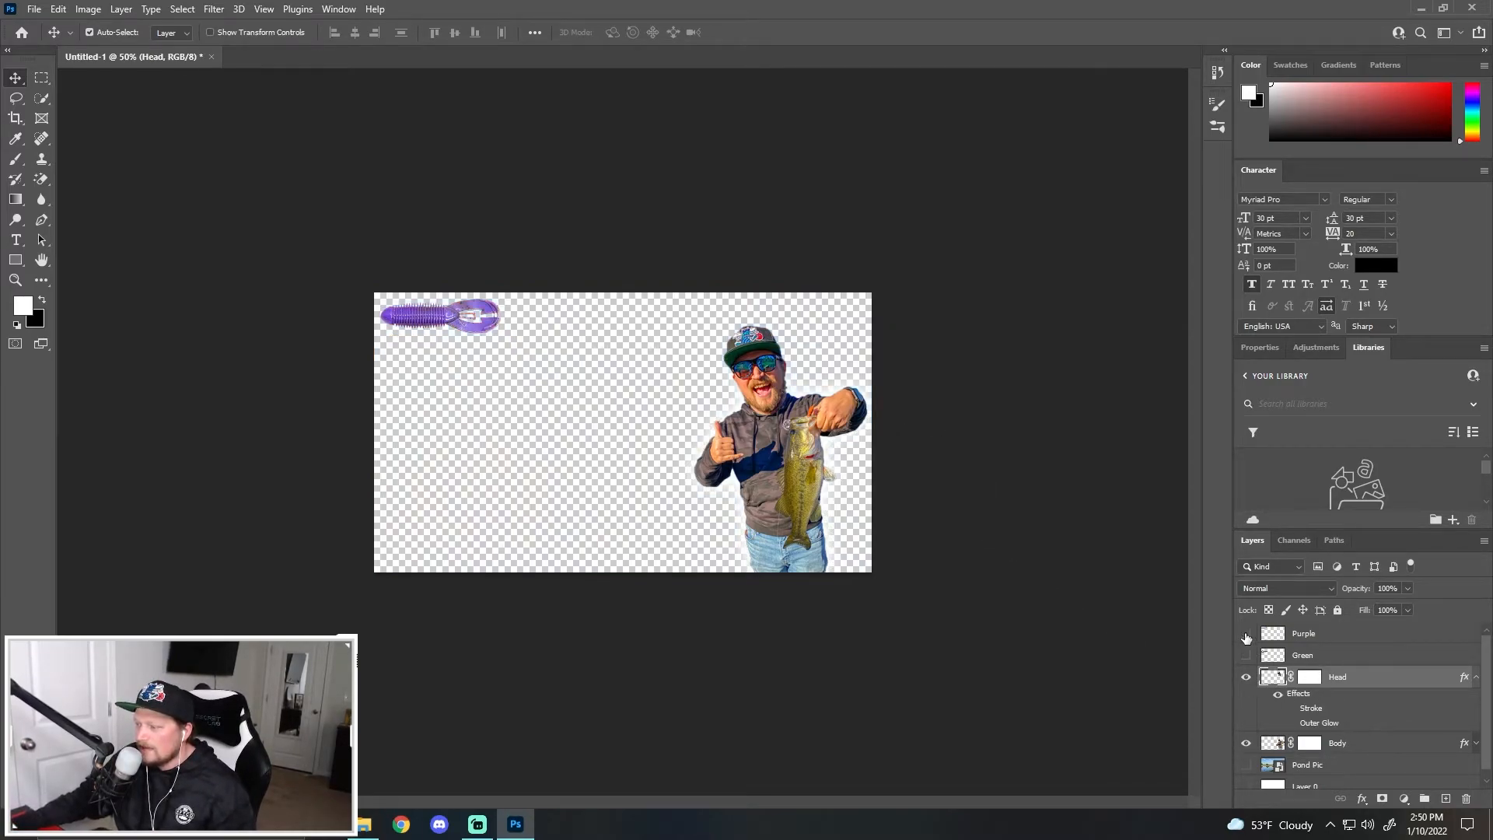
{"action": "left_click", "coordinate": [1246, 633]}
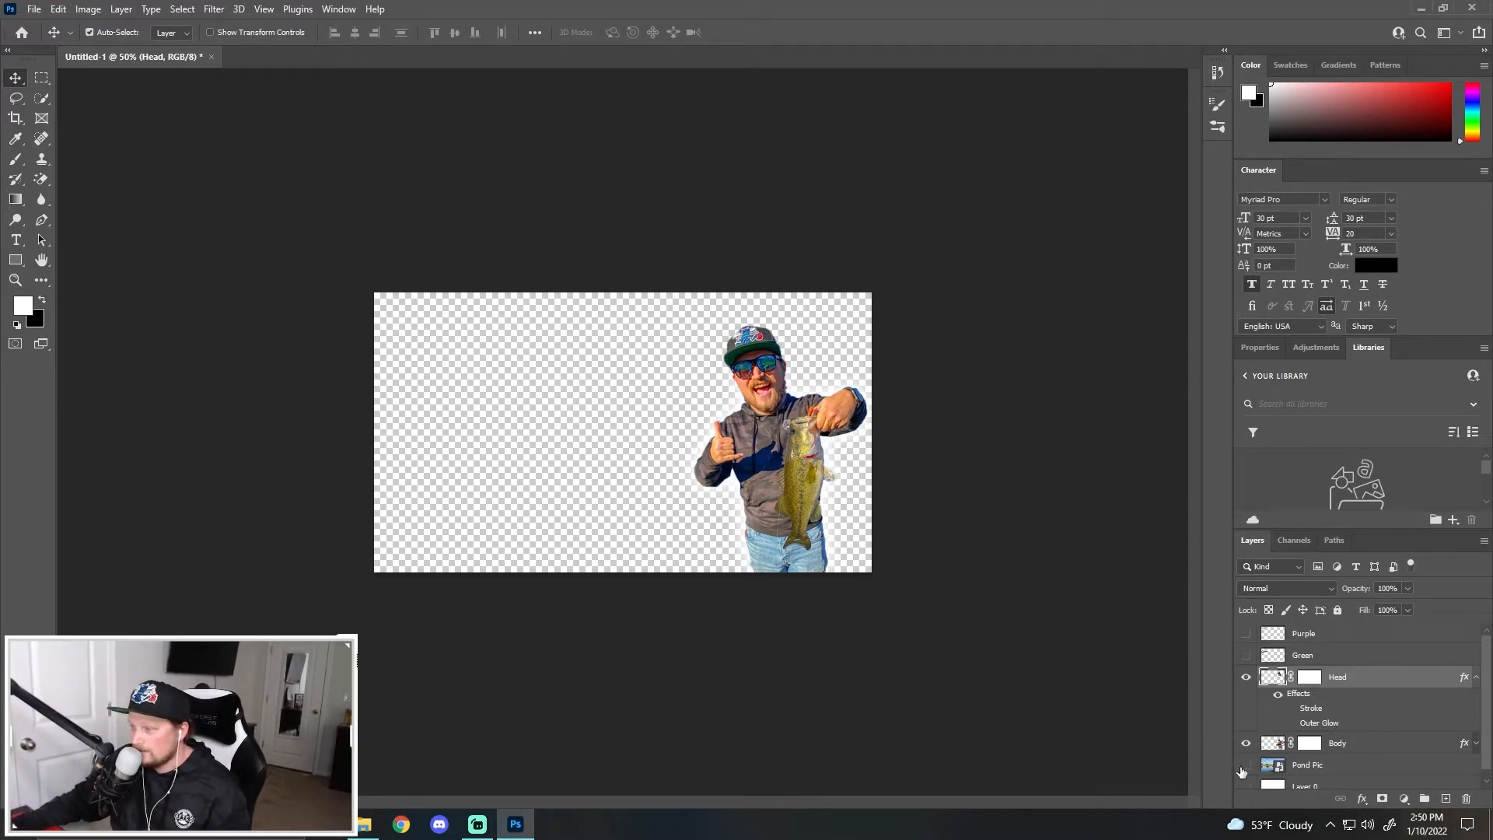
{"action": "left_click", "coordinate": [1356, 752]}
{"action": "left_click", "coordinate": [1477, 744]}
{"action": "scroll", "coordinate": [1285, 761], "scroll_direction": "down", "scroll_amount": 1}
{"action": "left_click", "coordinate": [1291, 767]}
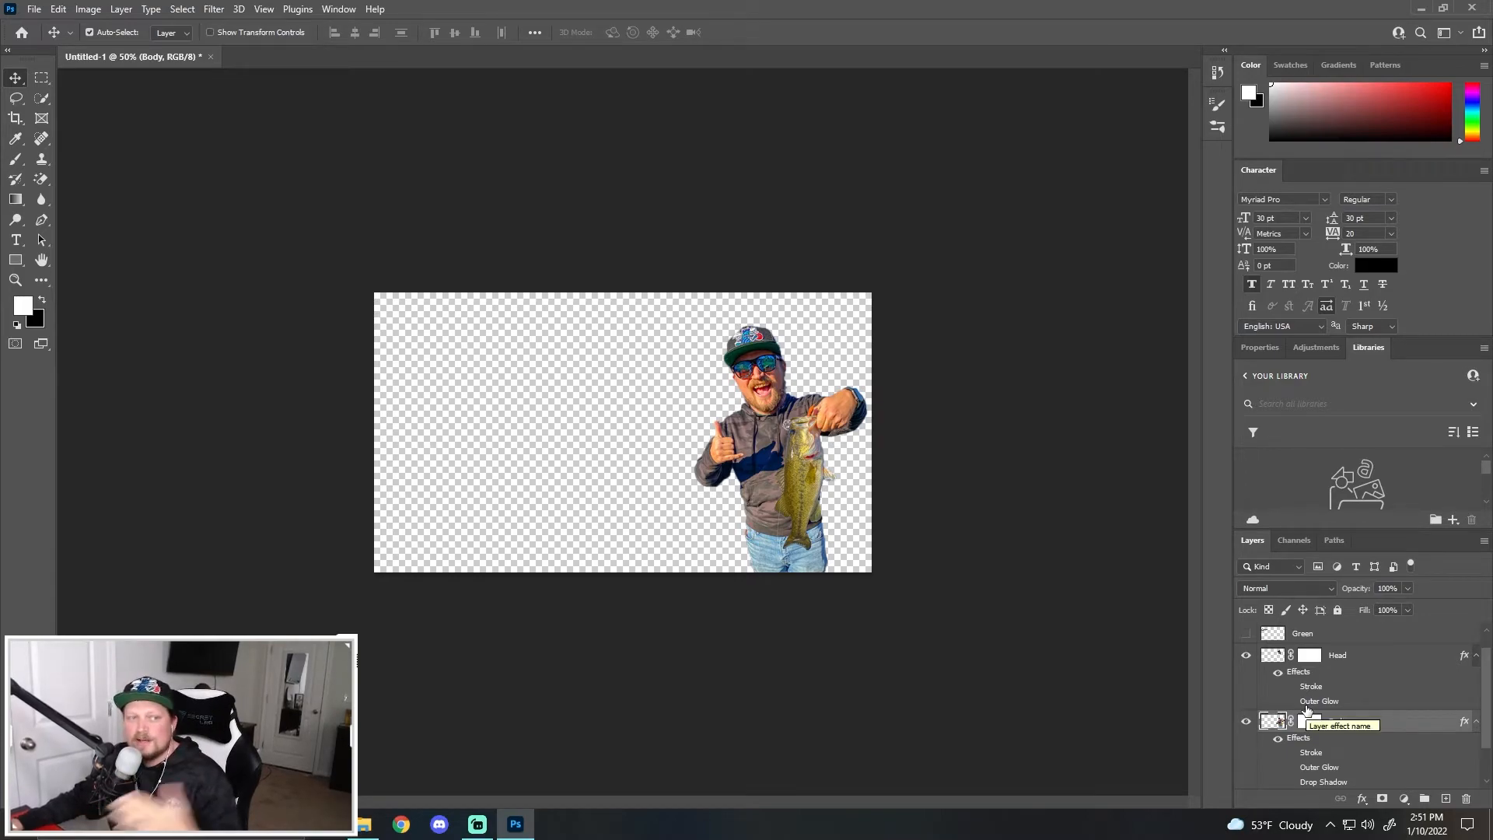
Show the Pond Pic, Green and Purple layers and the Body layer's Outer Glow again.
{"action": "scroll", "coordinate": [1247, 659], "scroll_direction": "down", "scroll_amount": 2}
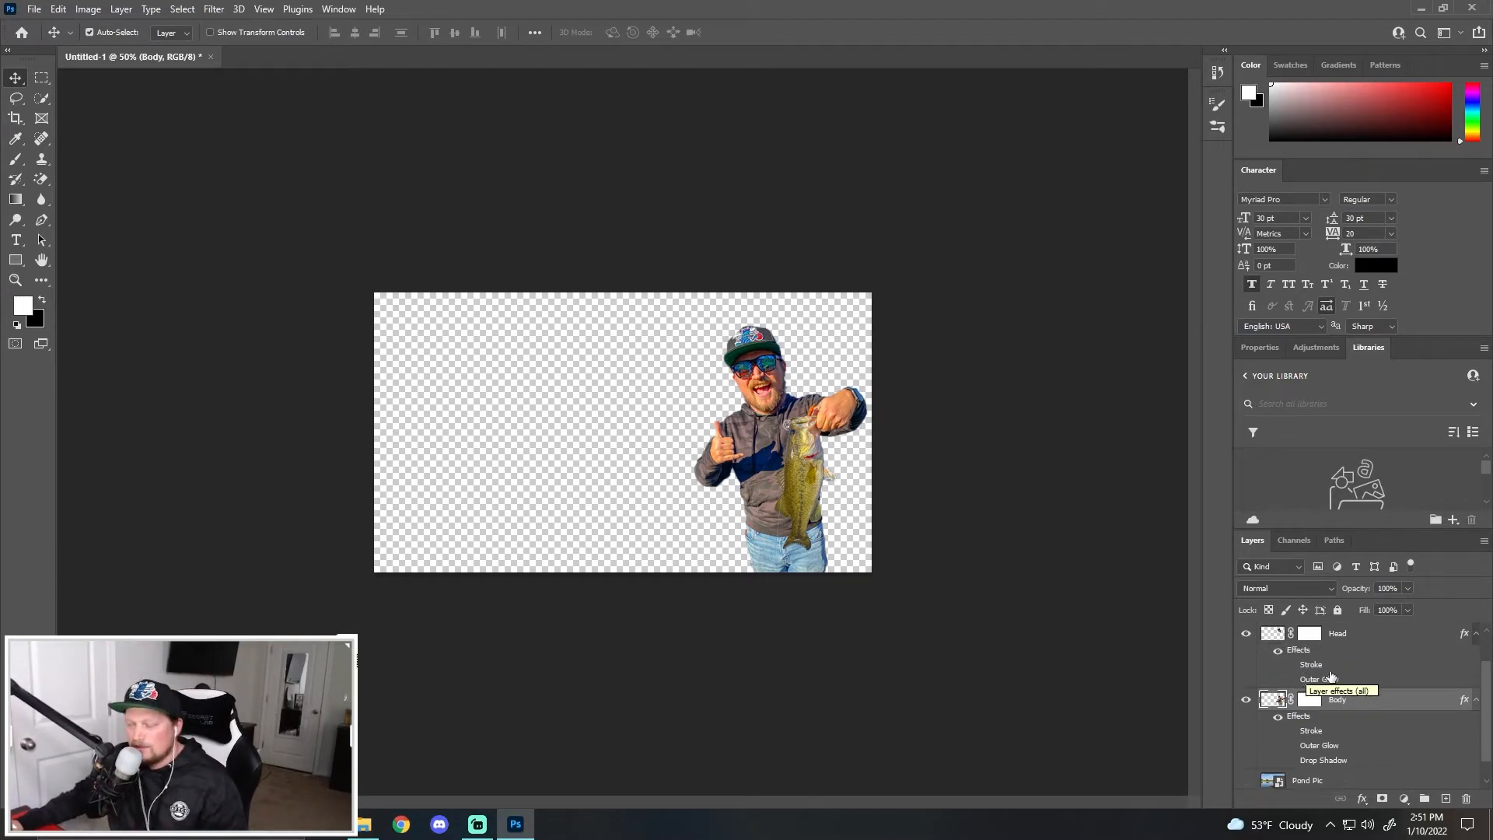
{"action": "left_click", "coordinate": [1247, 757]}
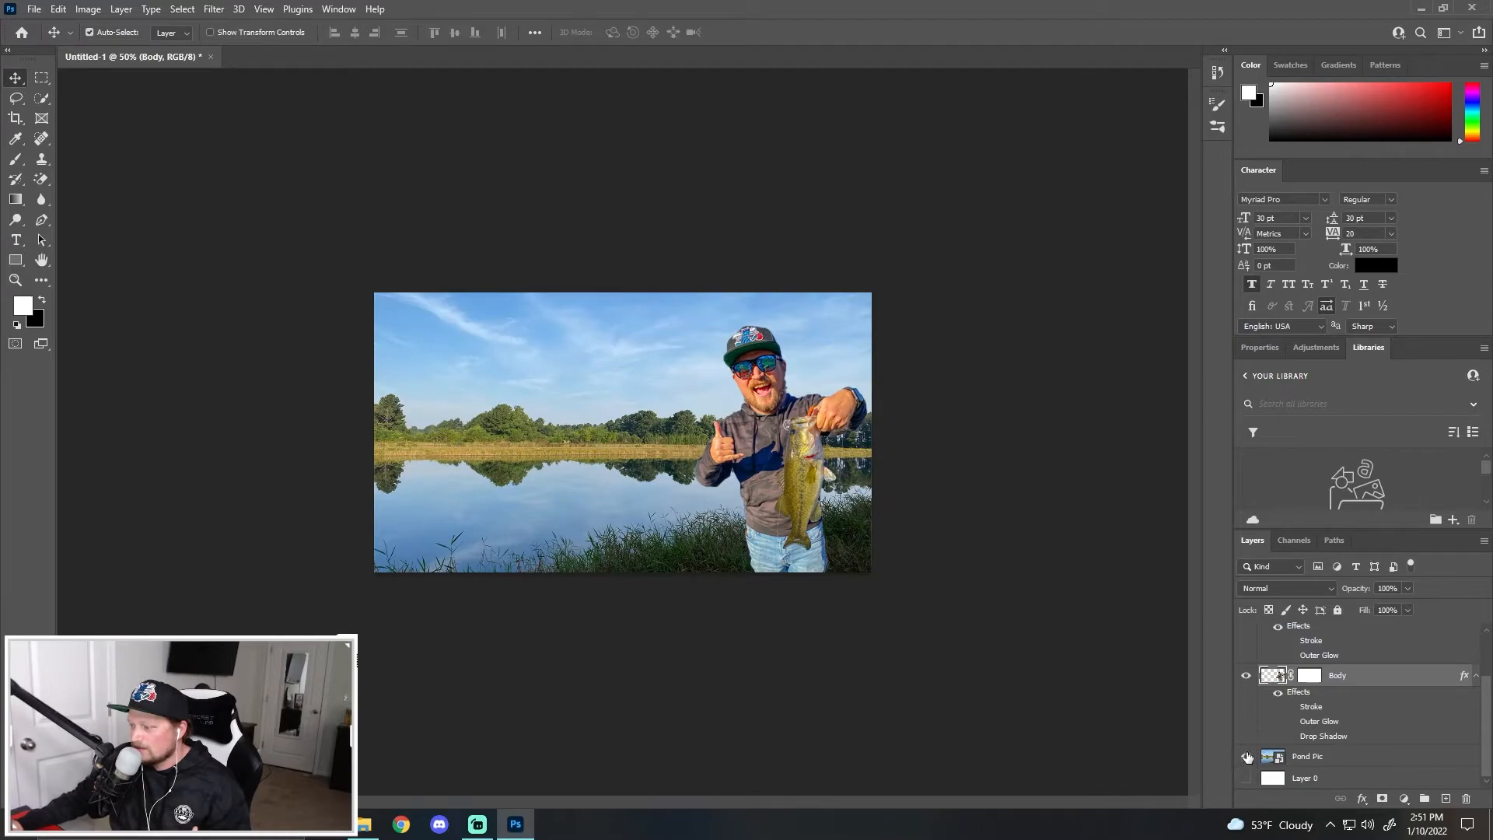
{"action": "scroll", "coordinate": [1247, 739], "scroll_direction": "up", "scroll_amount": 3}
{"action": "left_click", "coordinate": [1246, 656]}
{"action": "left_click", "coordinate": [1246, 634]}
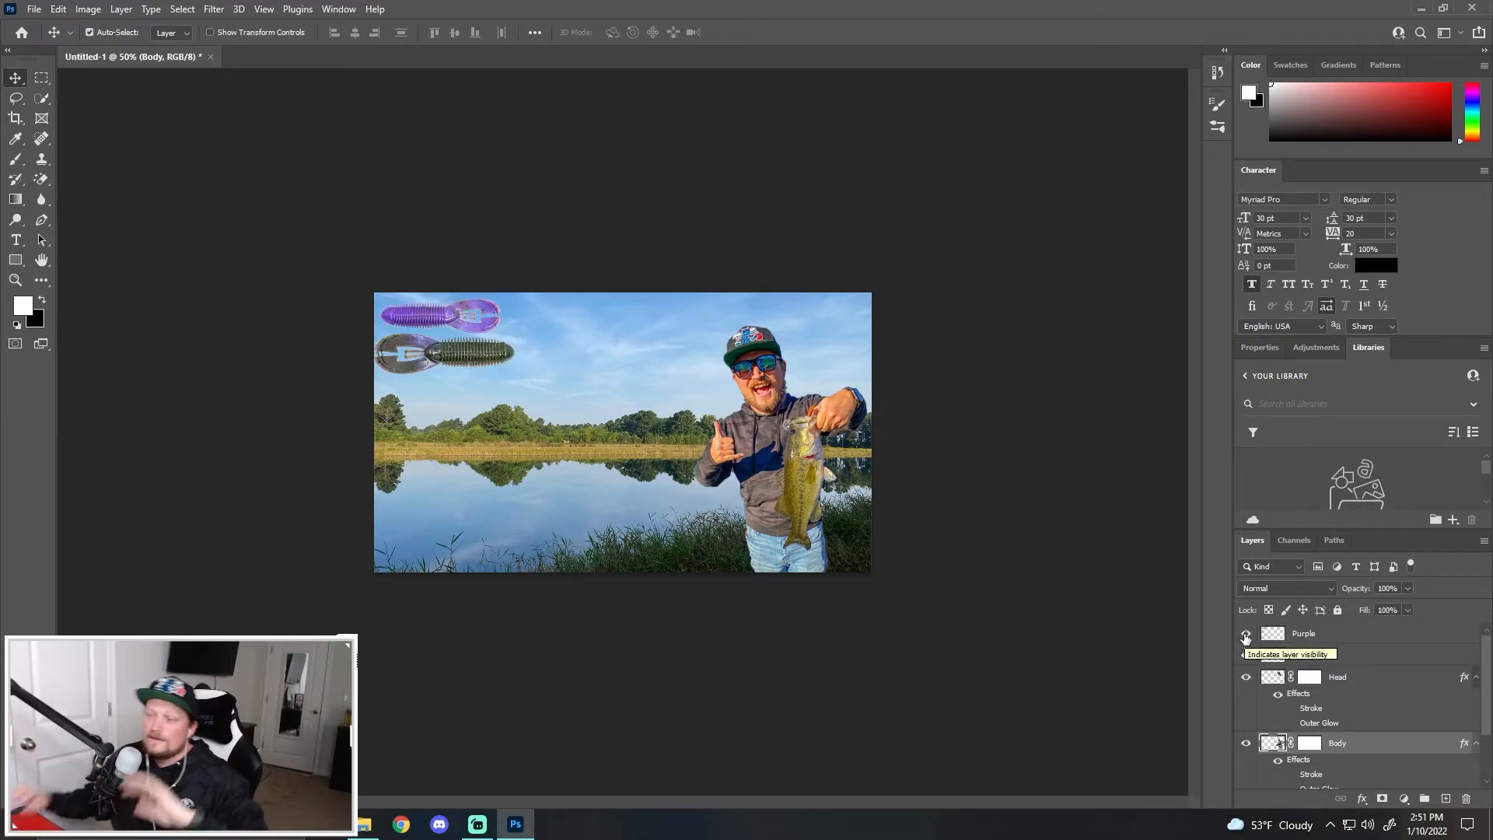
{"action": "scroll", "coordinate": [1297, 768], "scroll_direction": "down", "scroll_amount": 1}
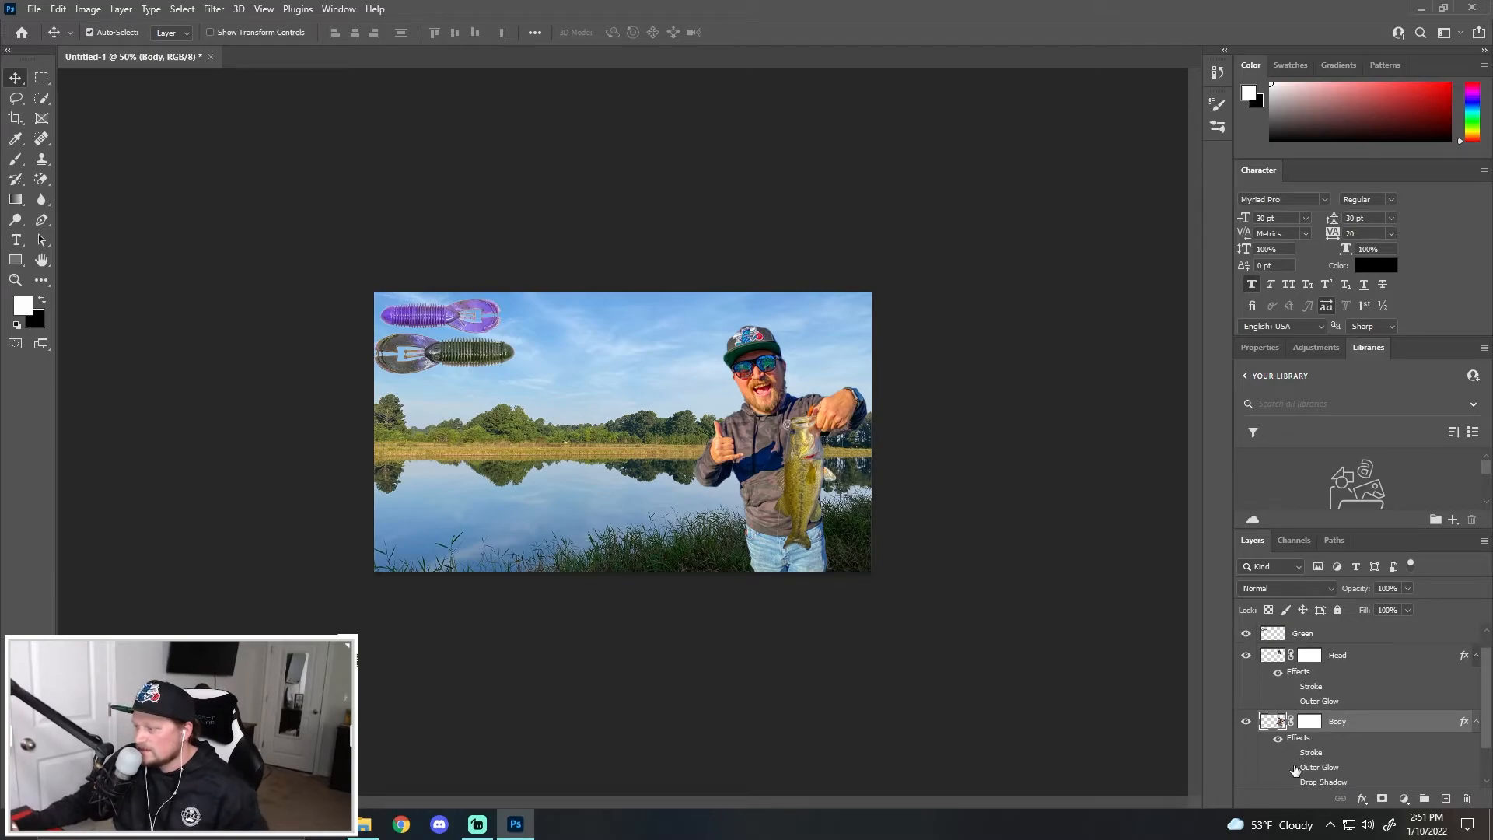
{"action": "left_click", "coordinate": [1291, 768]}
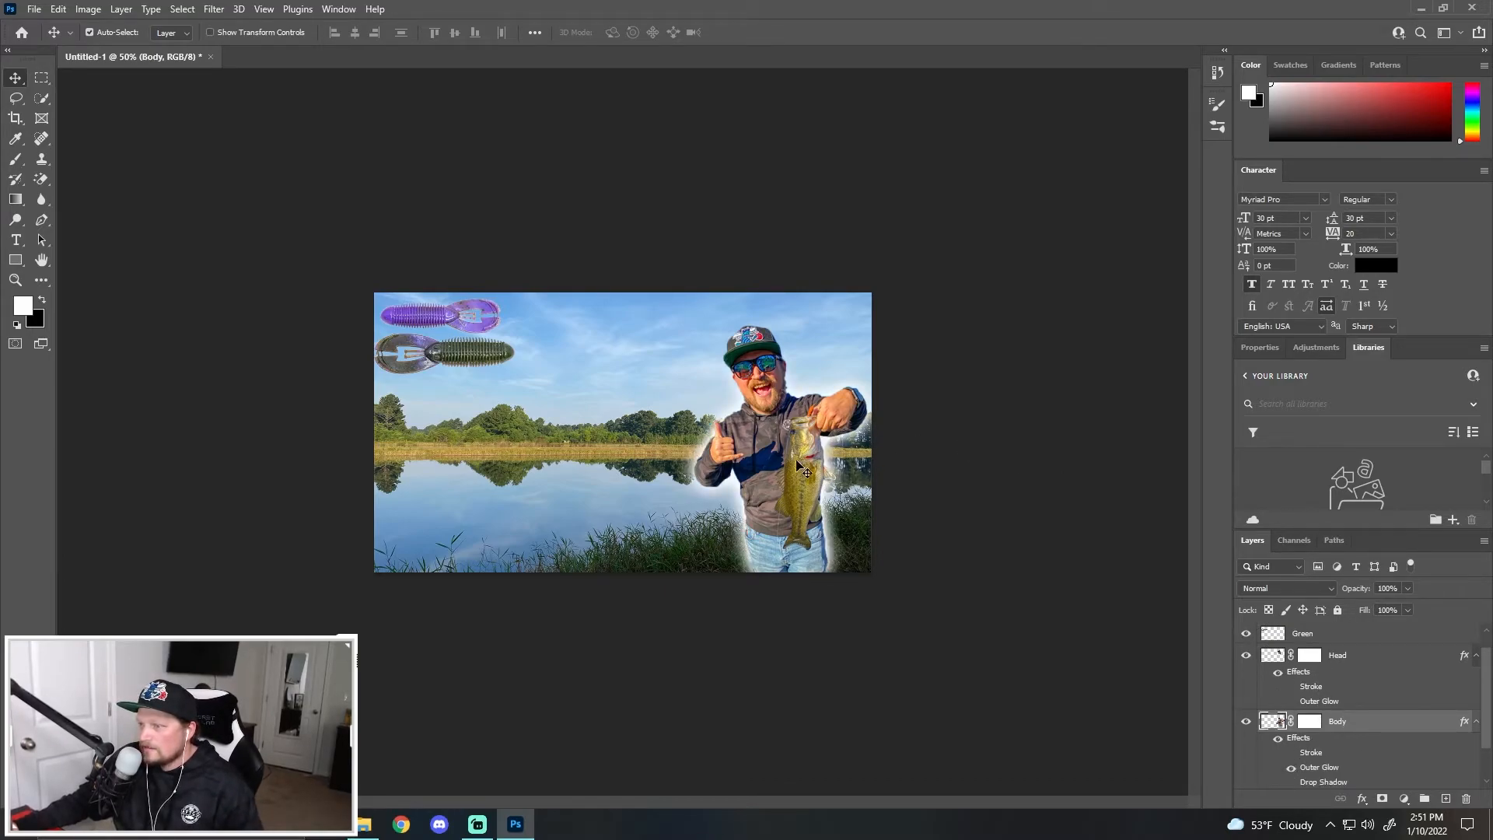
Move the green lure onto the pond's water near the canvas centre and the purple lure down over the treeline, keeping the background in place.
{"action": "key", "text": "ctrl+minus"}
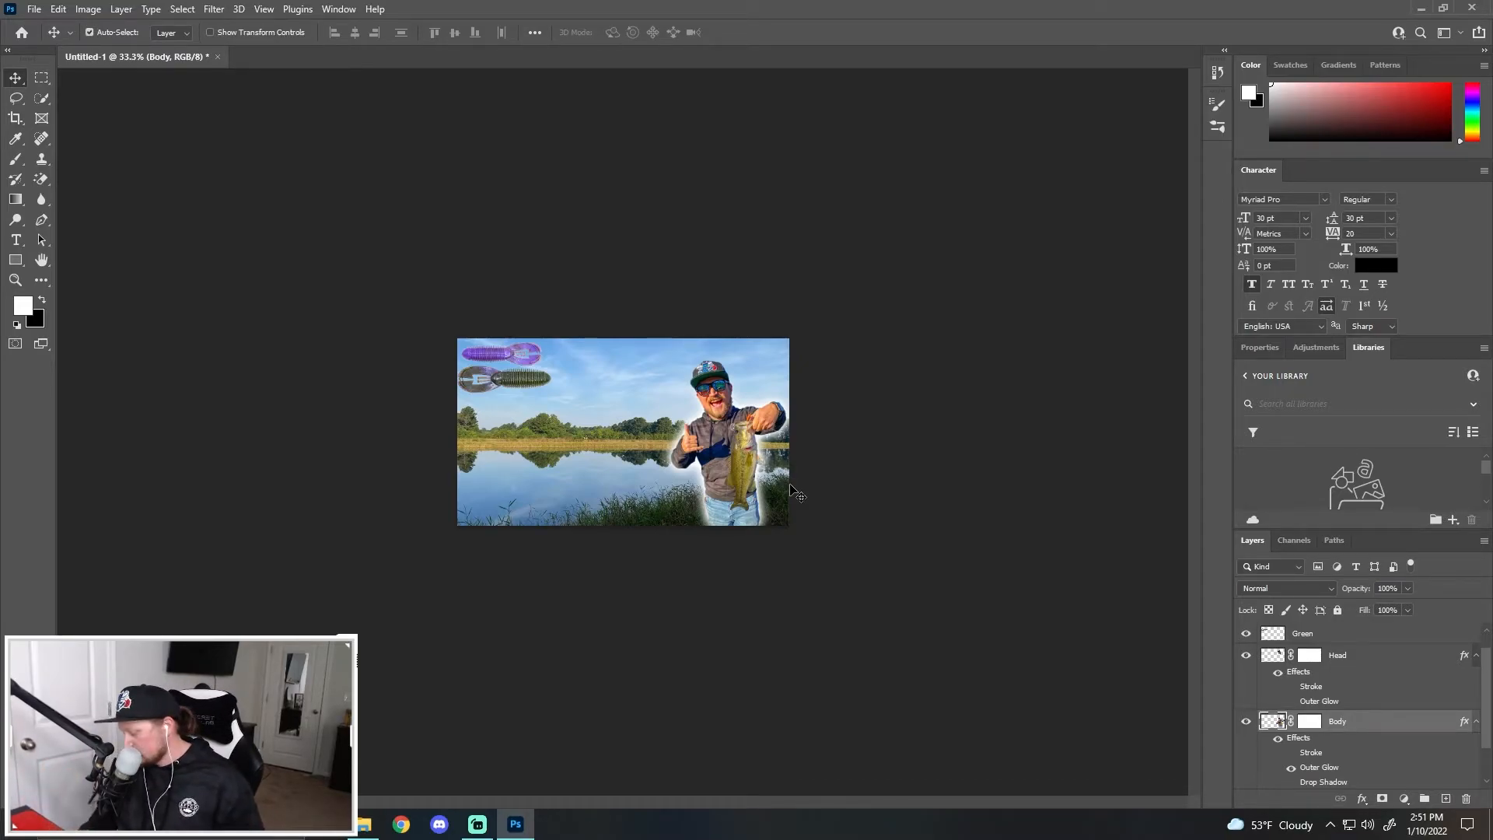
{"action": "key", "text": "ctrl+plus"}
{"action": "key", "text": "ctrl+plus"}
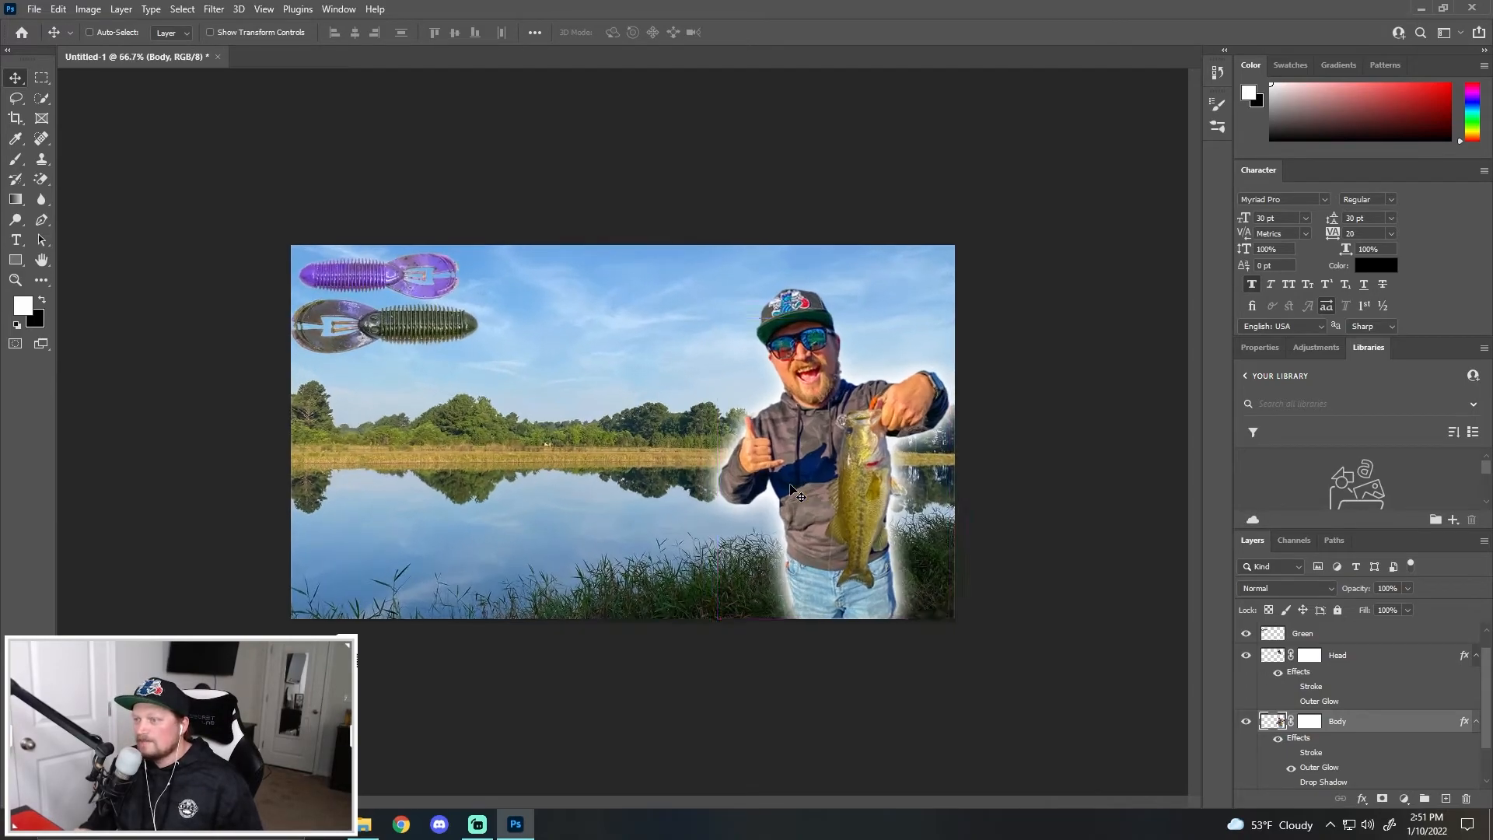
{"action": "left_click_drag", "start_coordinate": [400, 333], "coordinate": [539, 456]}
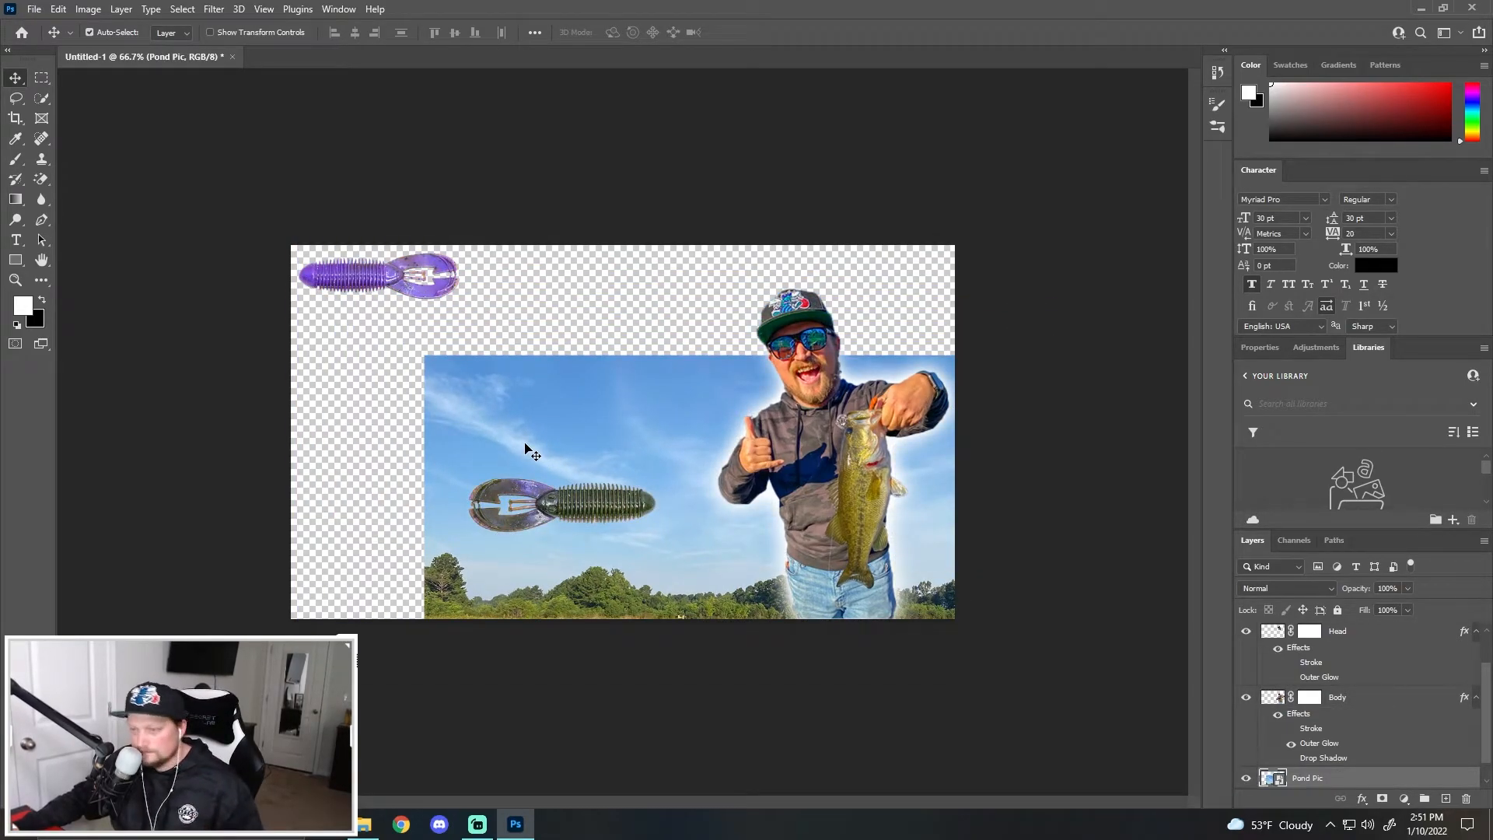
{"action": "key", "text": "ctrl+z"}
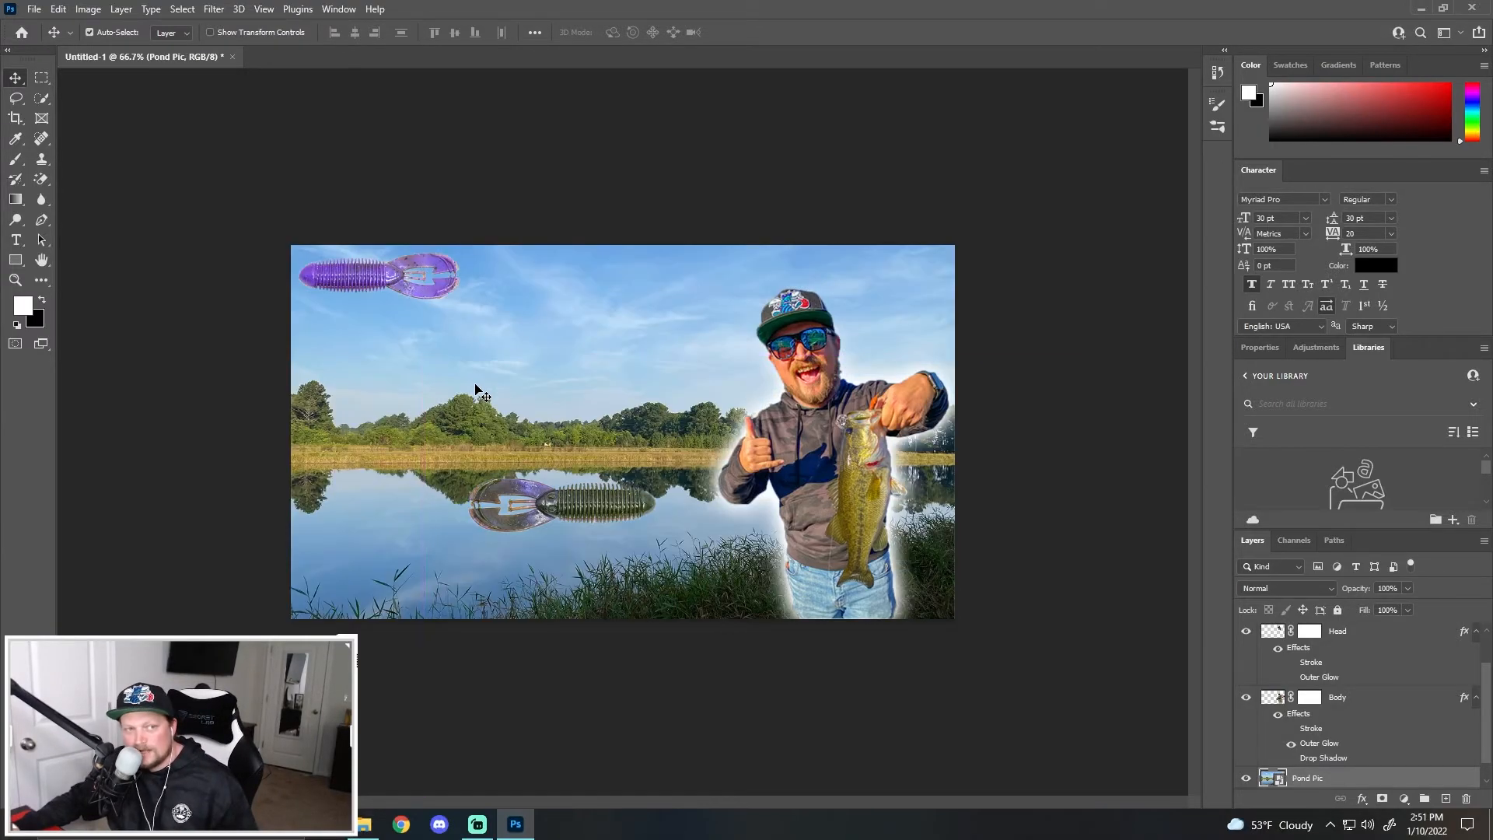
{"action": "left_click", "coordinate": [365, 284]}
{"action": "left_click_drag", "start_coordinate": [363, 281], "coordinate": [439, 412]}
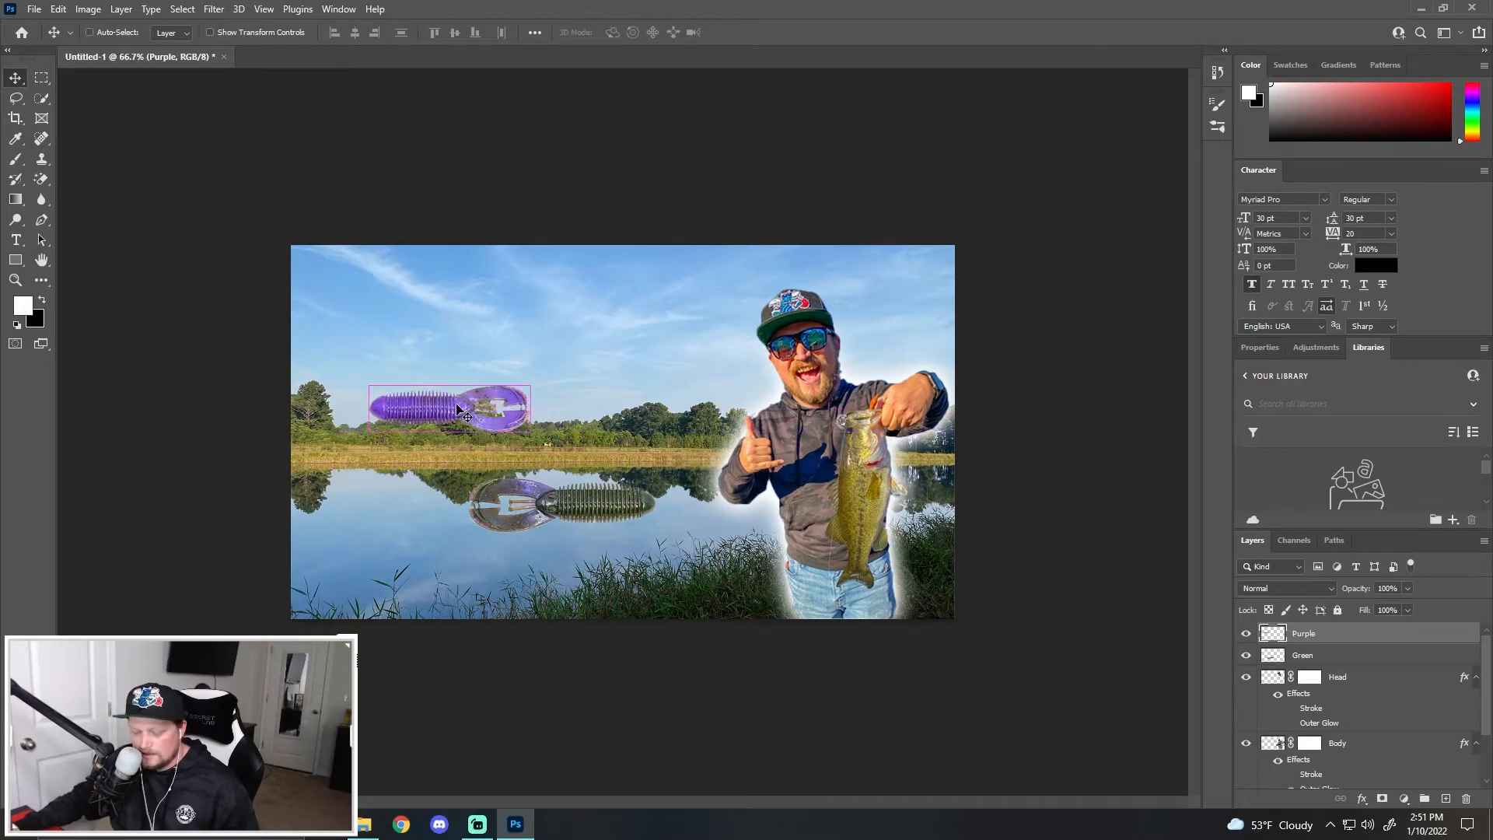
Try a bright green Stroke on the Purple layer, and a Stroke and Drop Shadow on the Green layer.
{"action": "double_click", "coordinate": [1328, 636]}
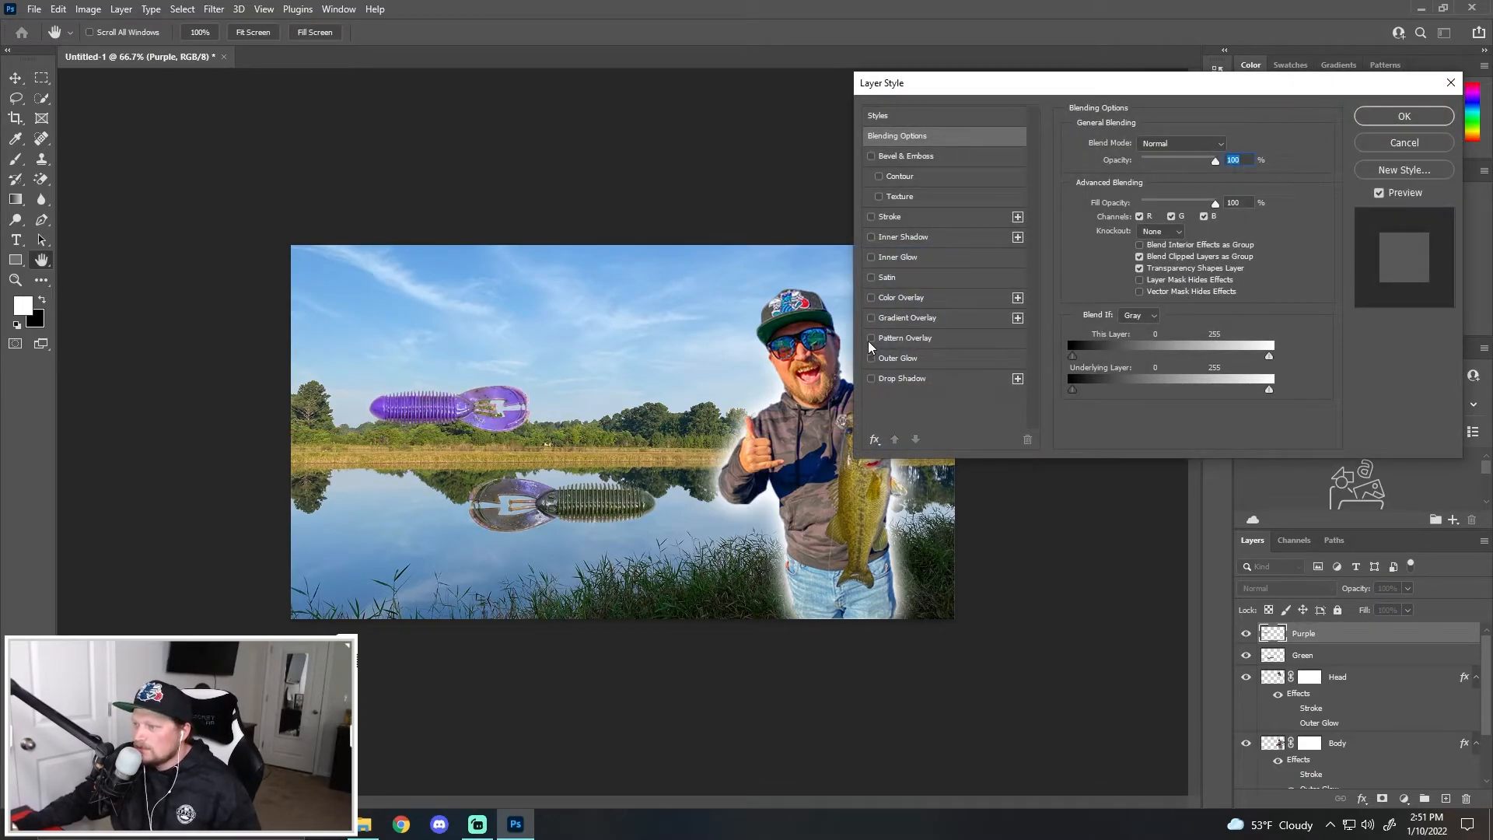
{"action": "left_click", "coordinate": [872, 217]}
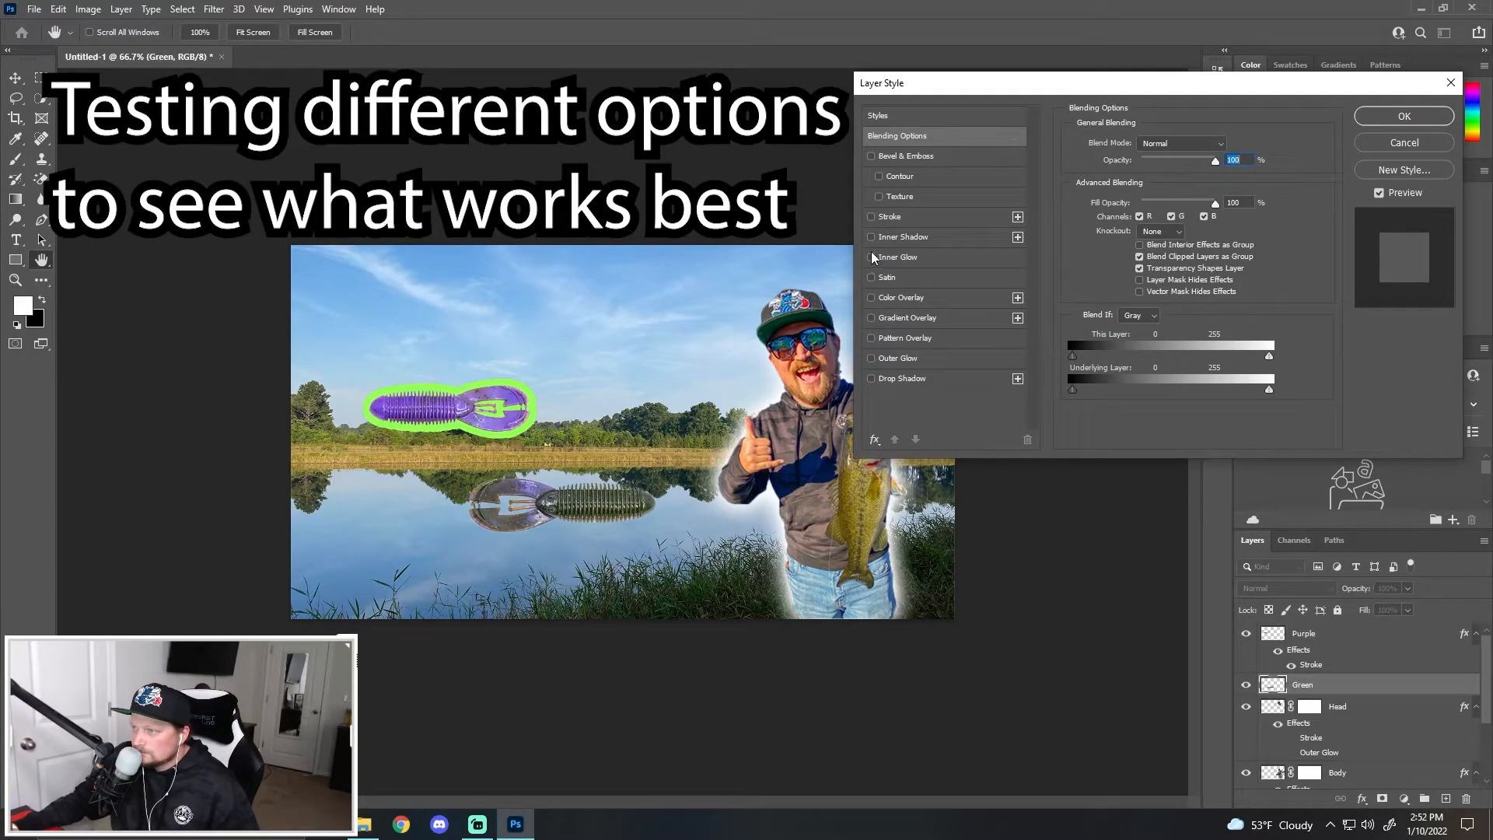
{"action": "left_click", "coordinate": [872, 217]}
{"action": "left_click", "coordinate": [872, 217]}
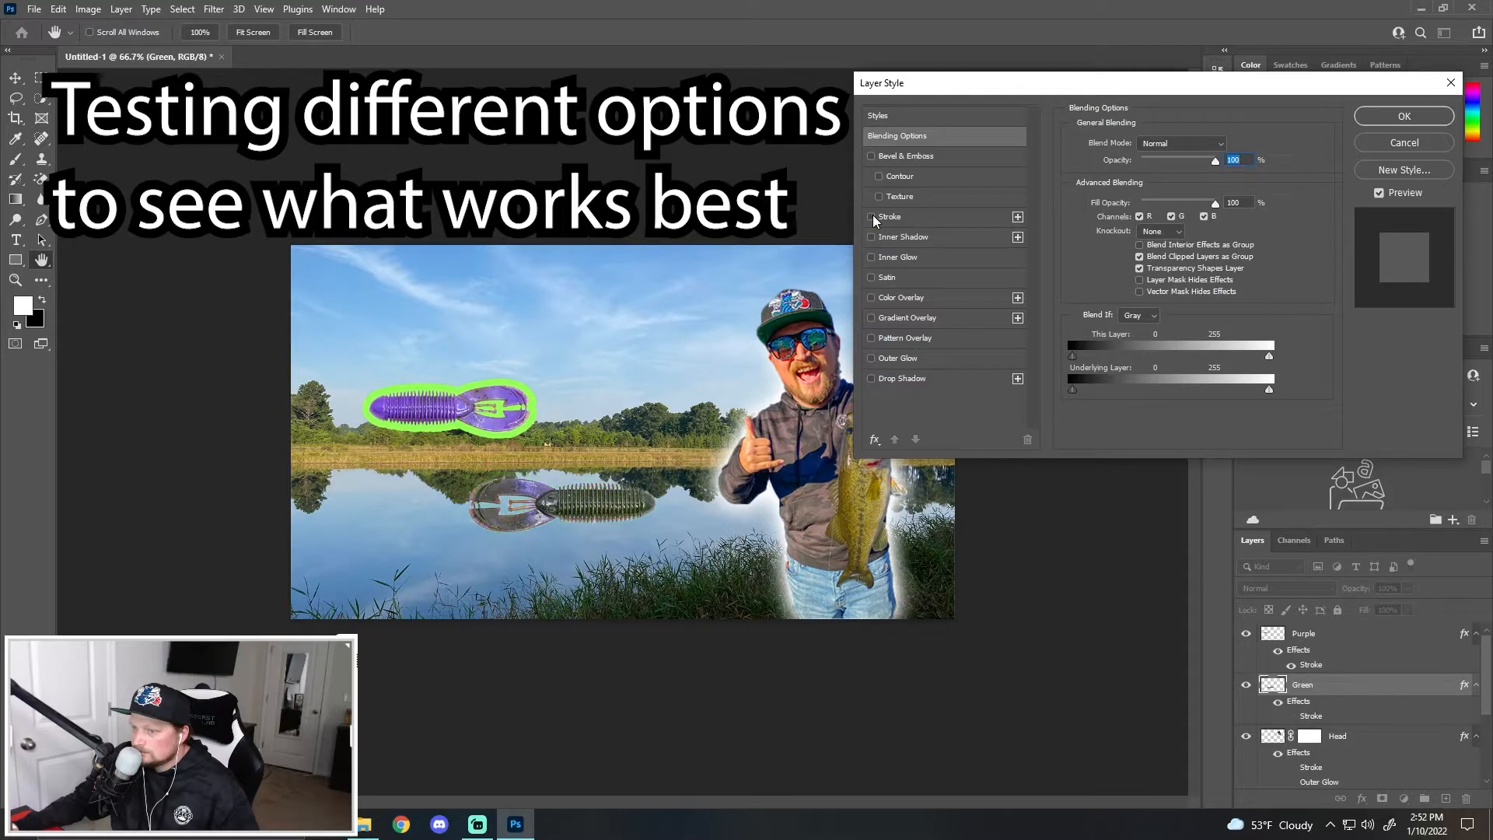
{"action": "left_click", "coordinate": [872, 379]}
{"action": "left_click", "coordinate": [872, 379]}
Add a white Outer Glow to the Green layer with 61% opacity, 11% spread and a size of 62 px.
{"action": "left_click", "coordinate": [872, 358]}
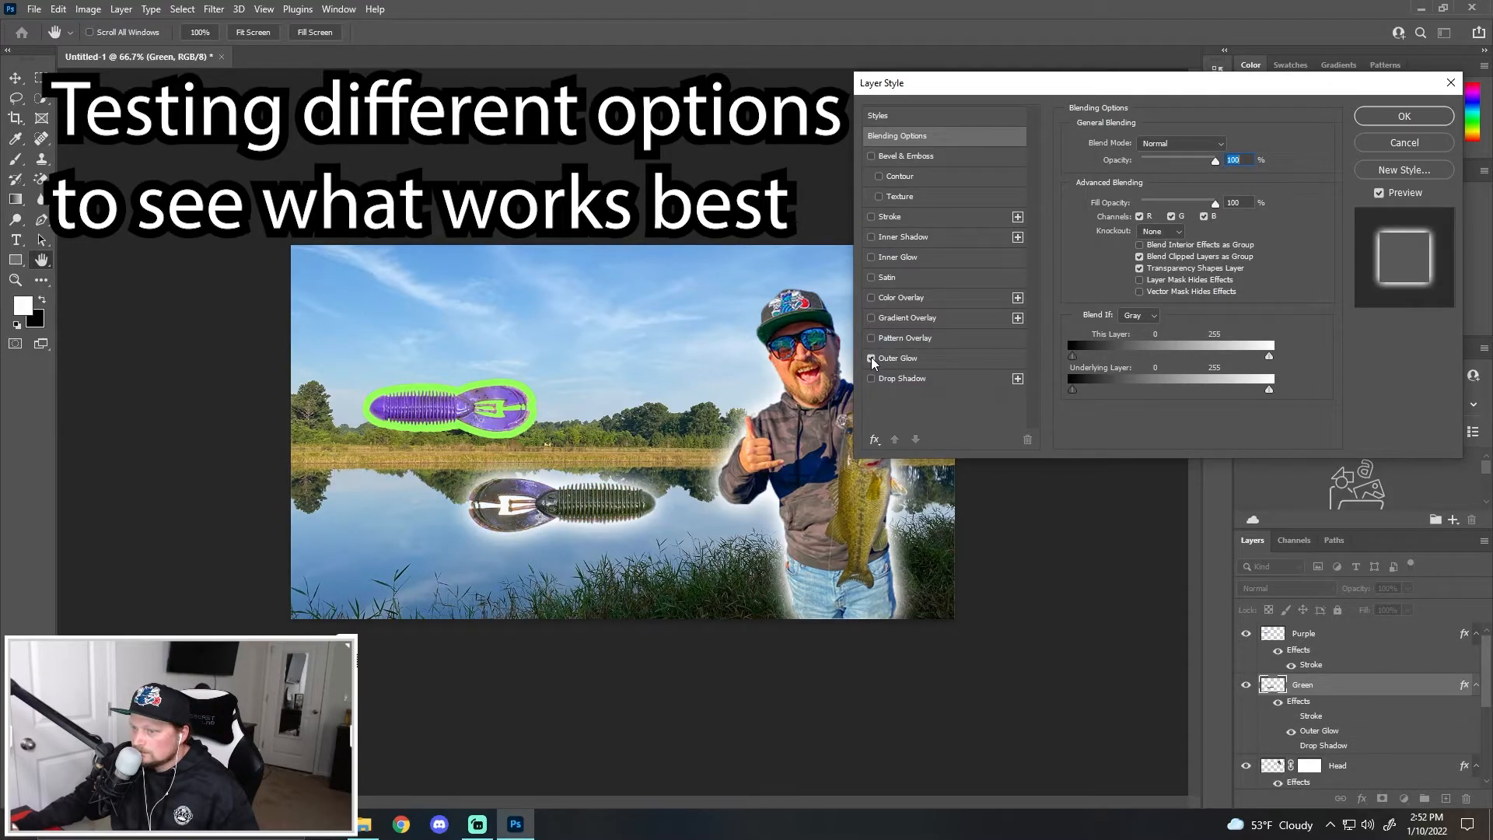
{"action": "left_click", "coordinate": [899, 358]}
{"action": "left_click_drag", "start_coordinate": [1200, 162], "coordinate": [1173, 168]}
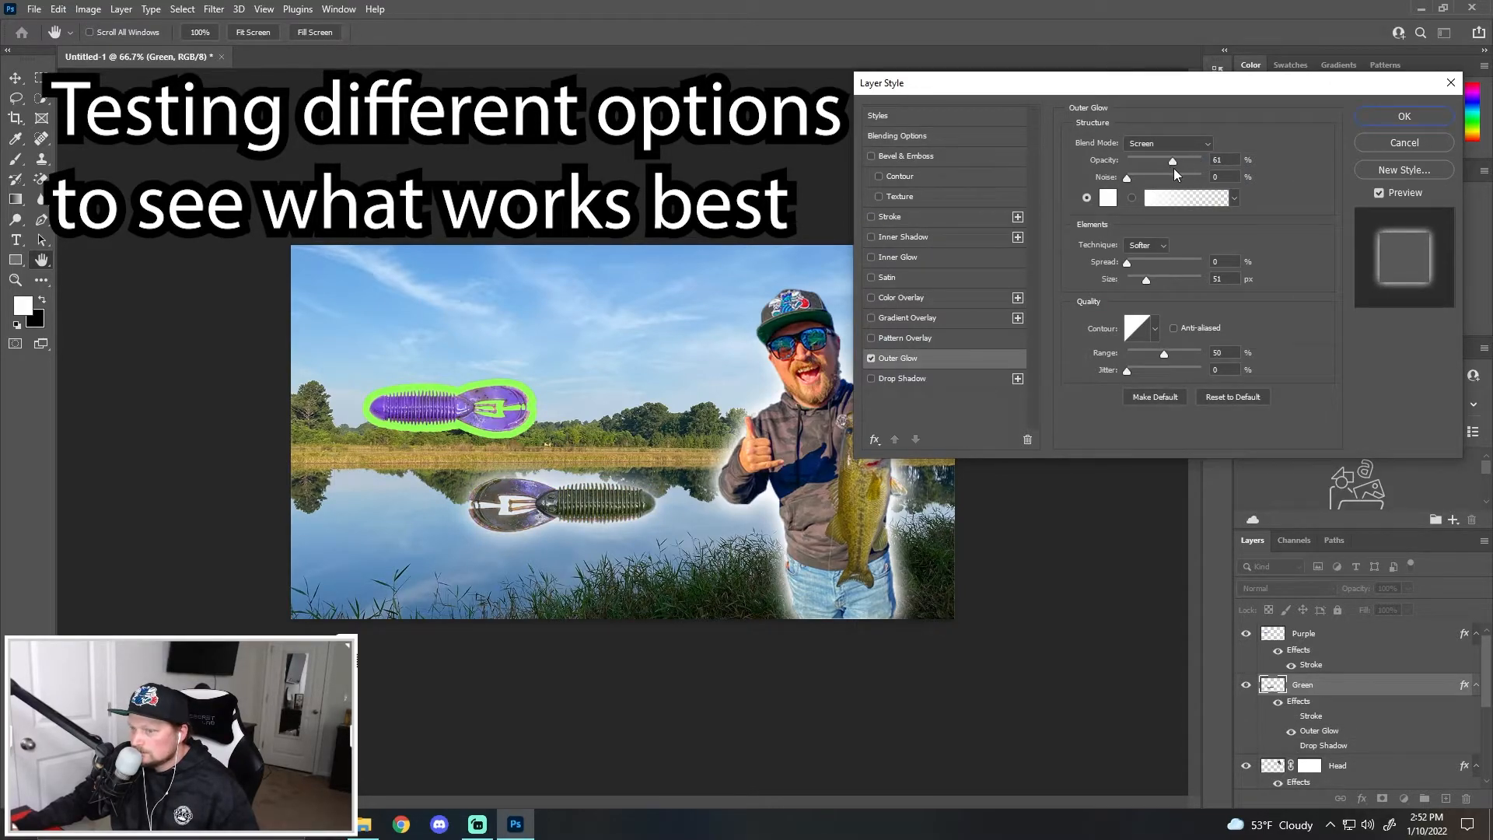
{"action": "mouse_move", "coordinate": [1146, 278]}
{"action": "left_mouse_down"}
{"action": "mouse_move", "coordinate": [1180, 273]}
{"action": "mouse_move", "coordinate": [1135, 277]}
{"action": "mouse_move", "coordinate": [1151, 280]}
{"action": "left_mouse_up"}
{"action": "left_click", "coordinate": [1146, 246]}
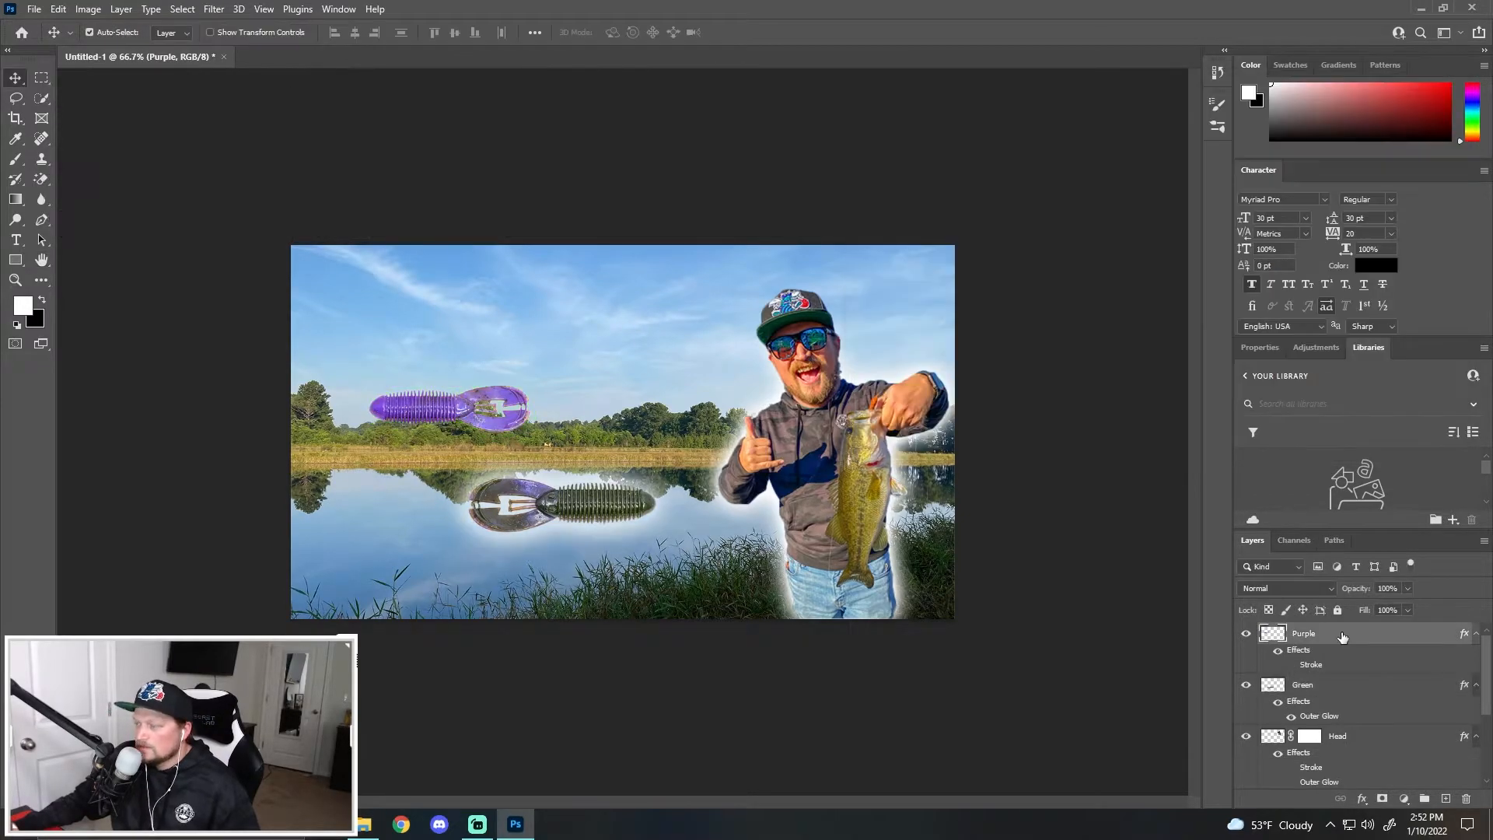
Add a white Outer Glow to the Purple layer with Screen blend mode, 95% opacity and a size of 51 px.
{"action": "double_click", "coordinate": [1343, 637]}
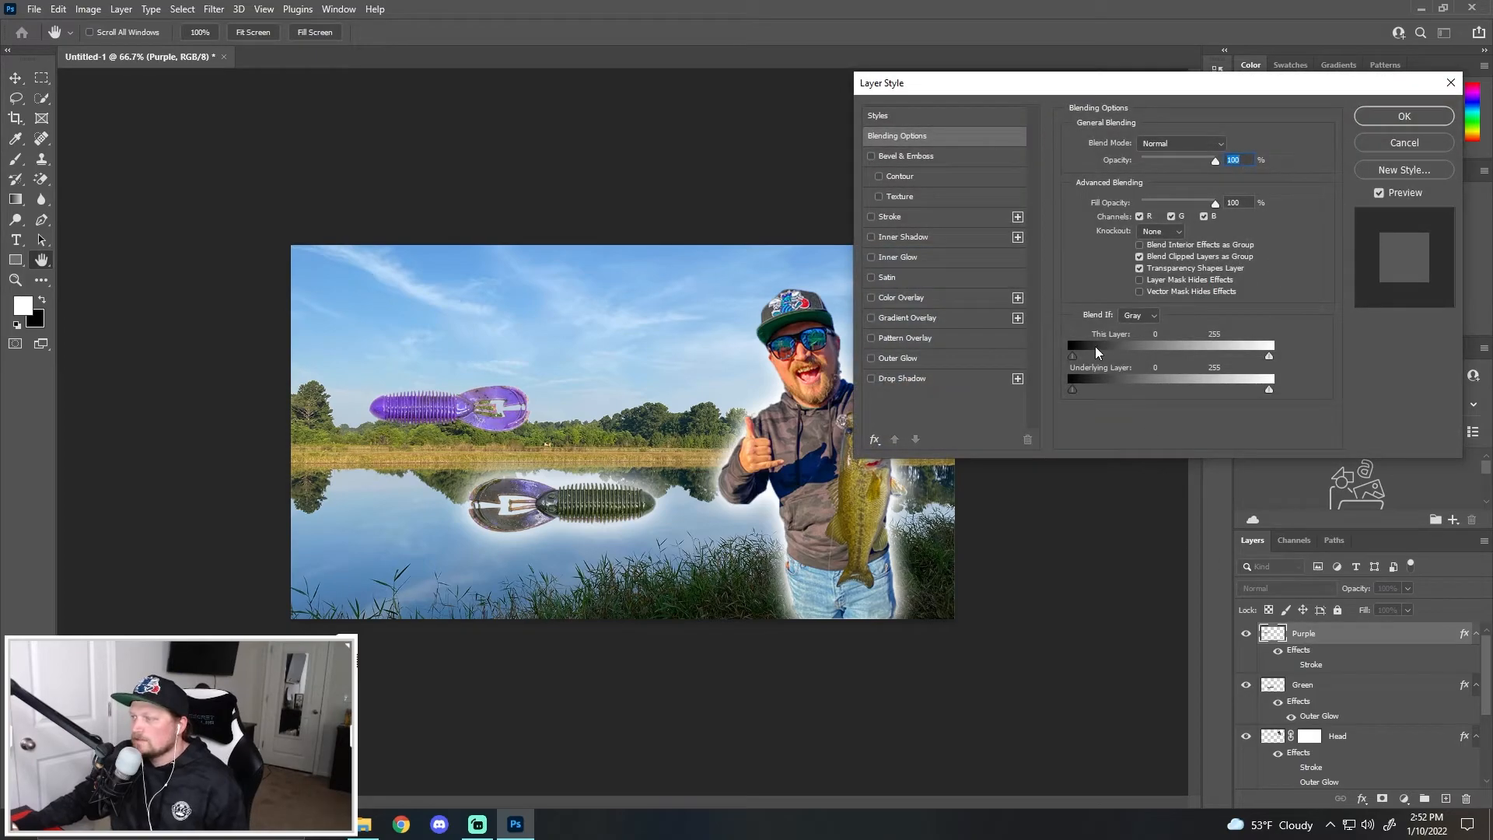
{"action": "left_click", "coordinate": [872, 359]}
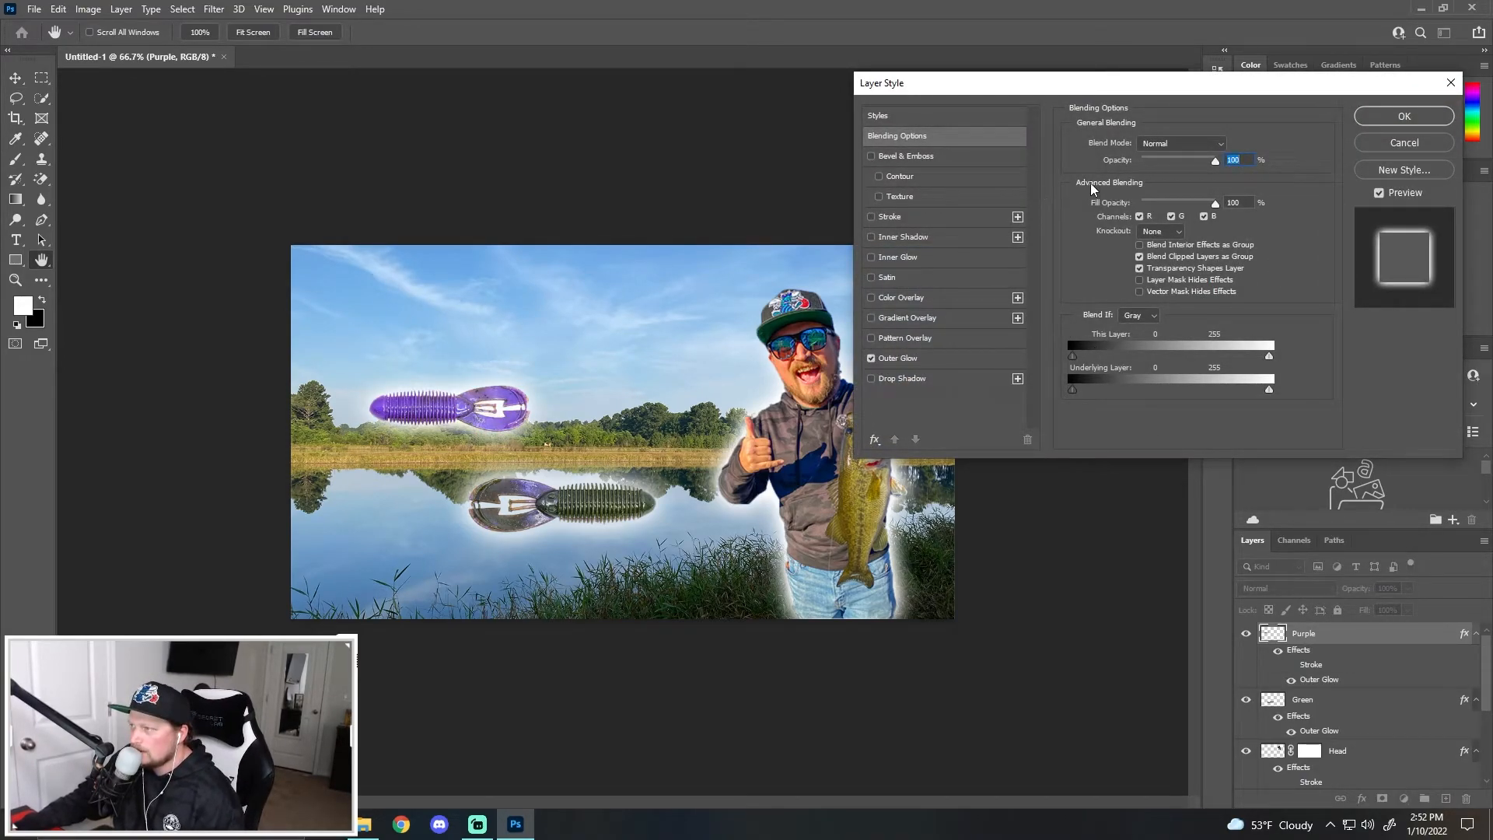
{"action": "left_click", "coordinate": [942, 361]}
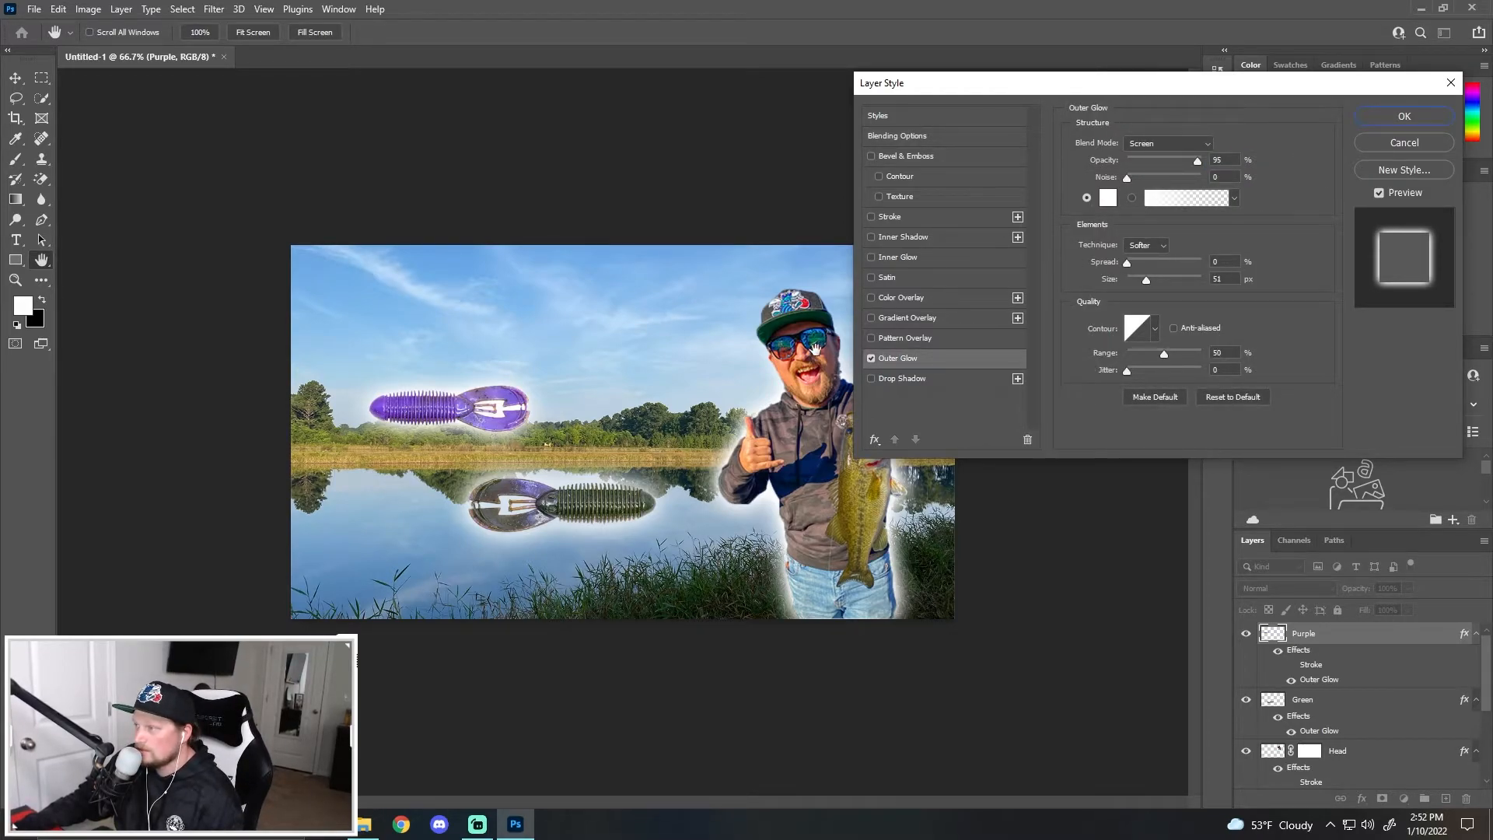
{"action": "left_click", "coordinate": [1390, 121]}
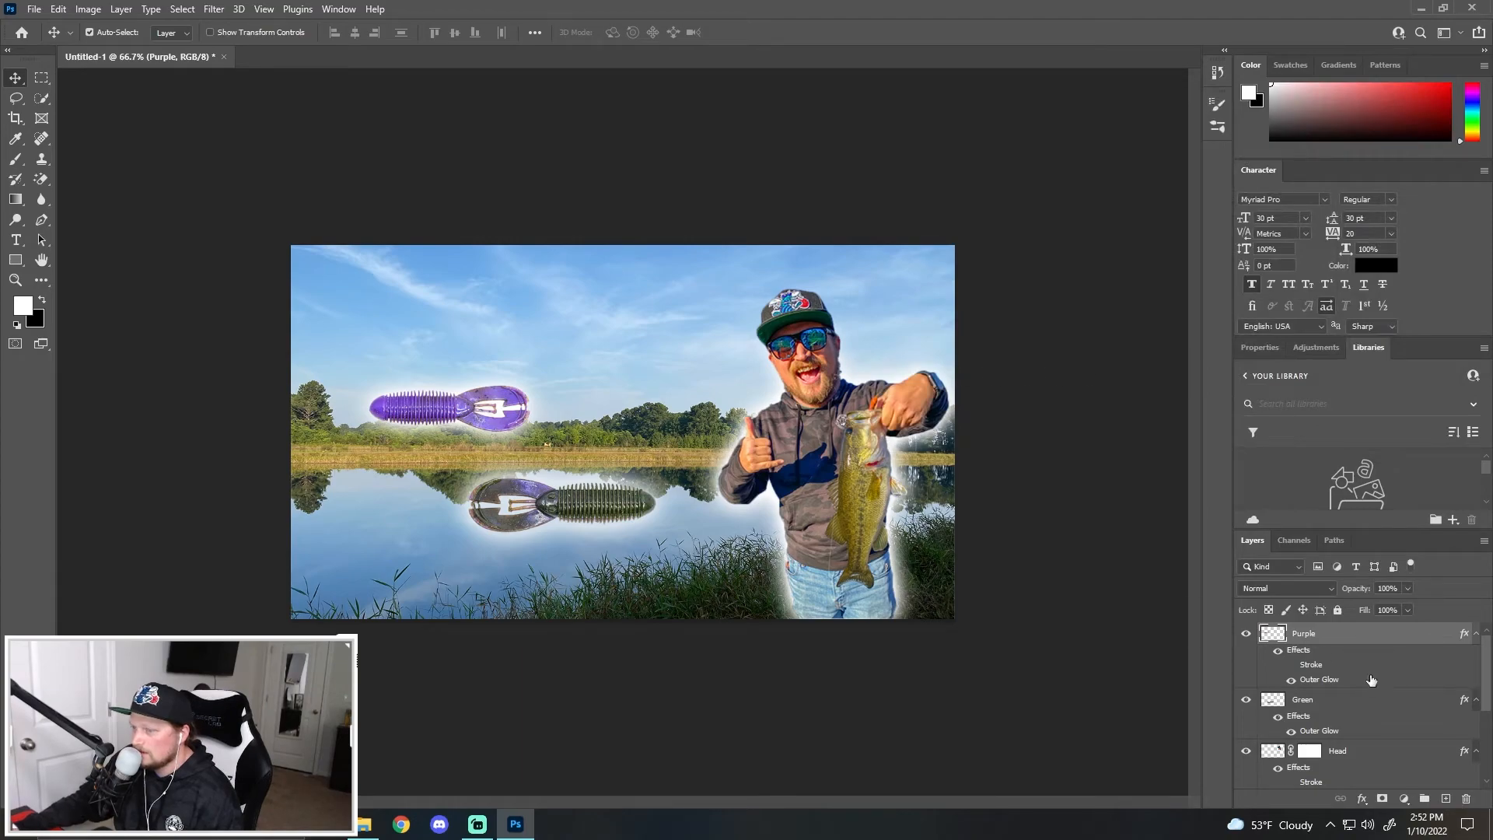
Check the Green layer's Outer Glow settings and match the Purple layer's glow to its 11% spread and 62 px size.
{"action": "left_click", "coordinate": [1306, 725]}
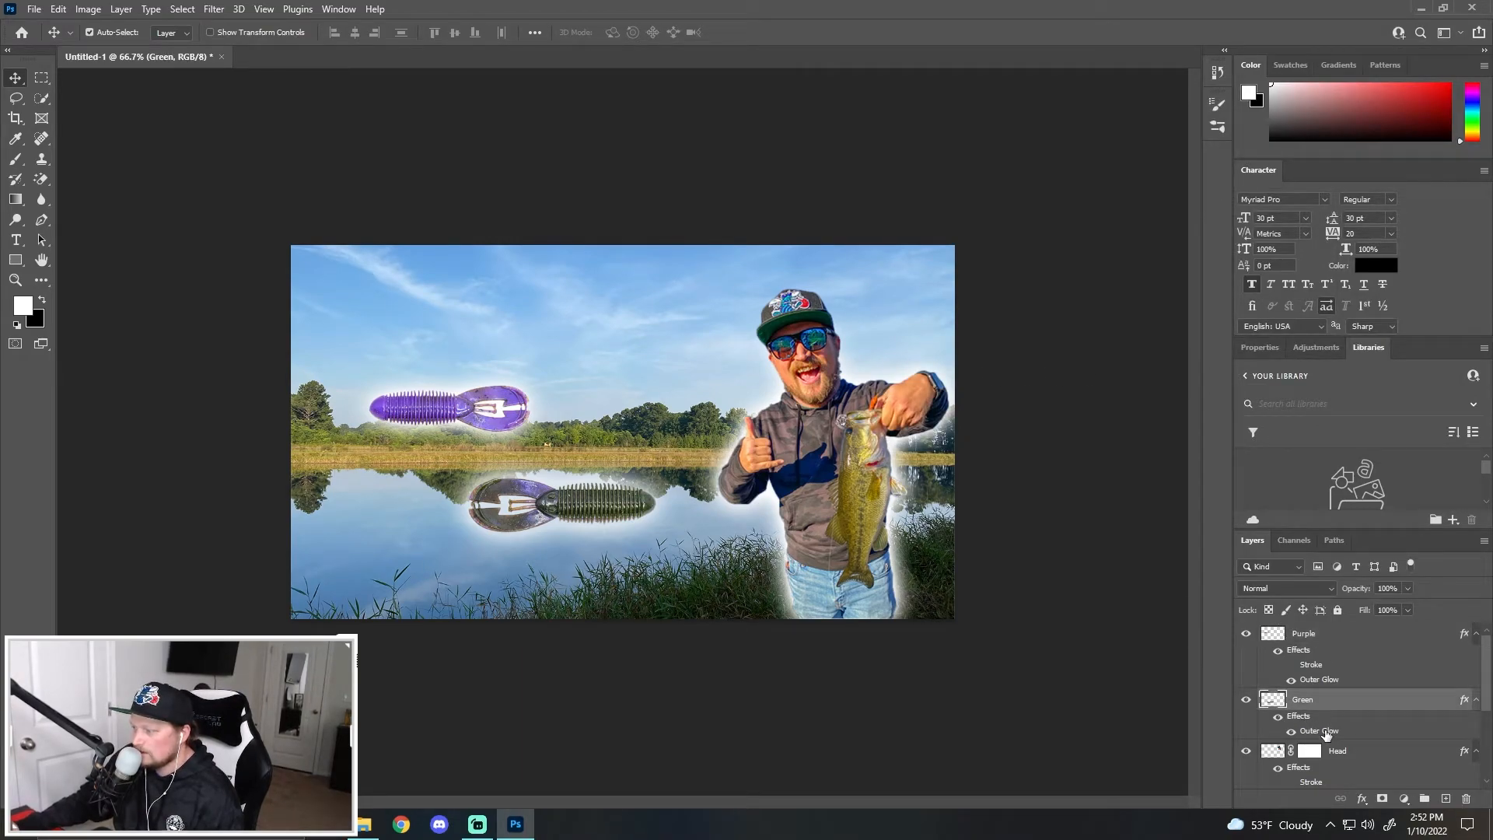
{"action": "double_click", "coordinate": [1326, 731]}
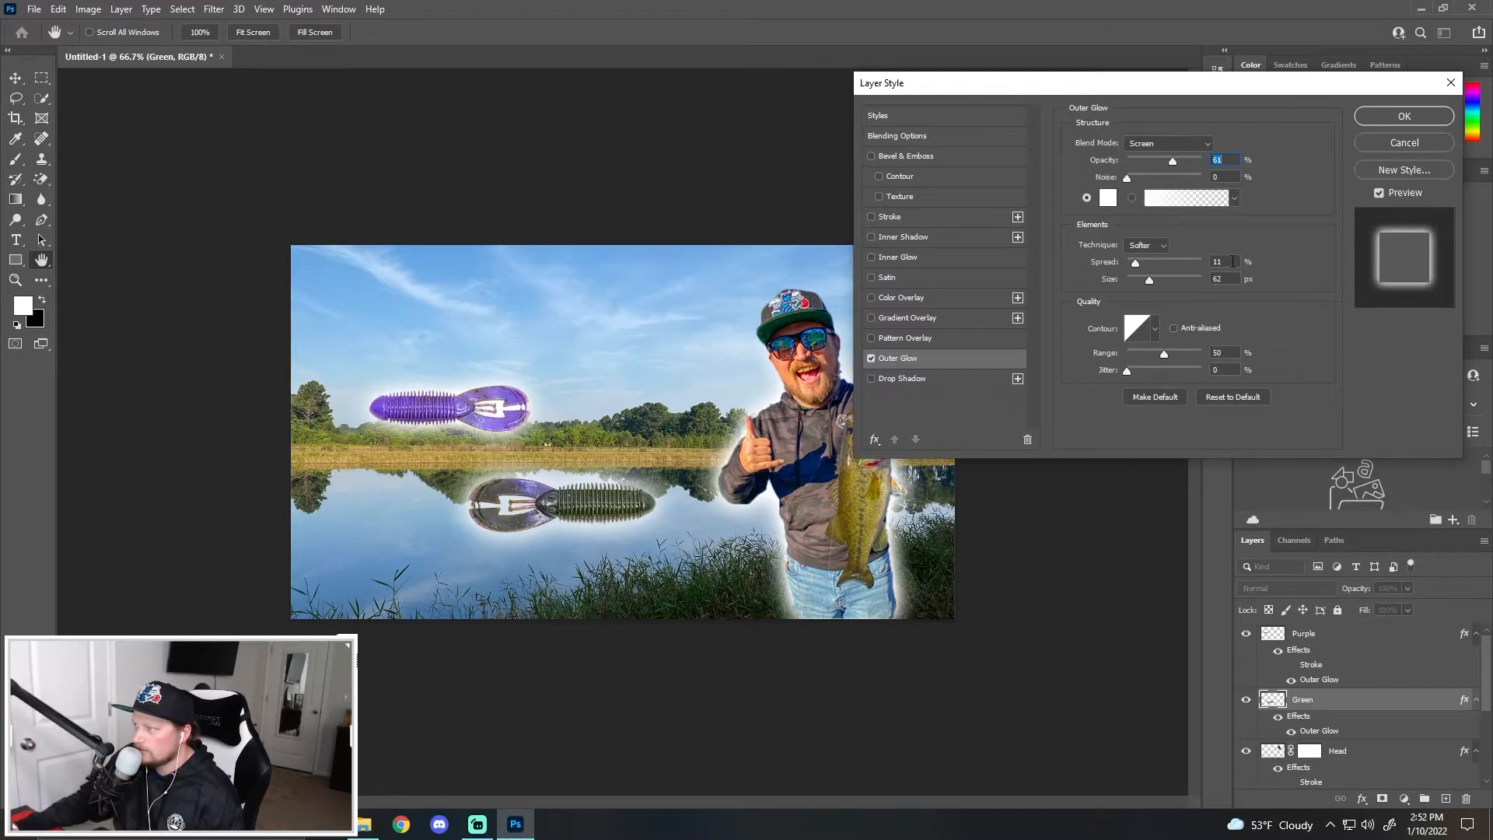
{"action": "left_click", "coordinate": [1397, 116]}
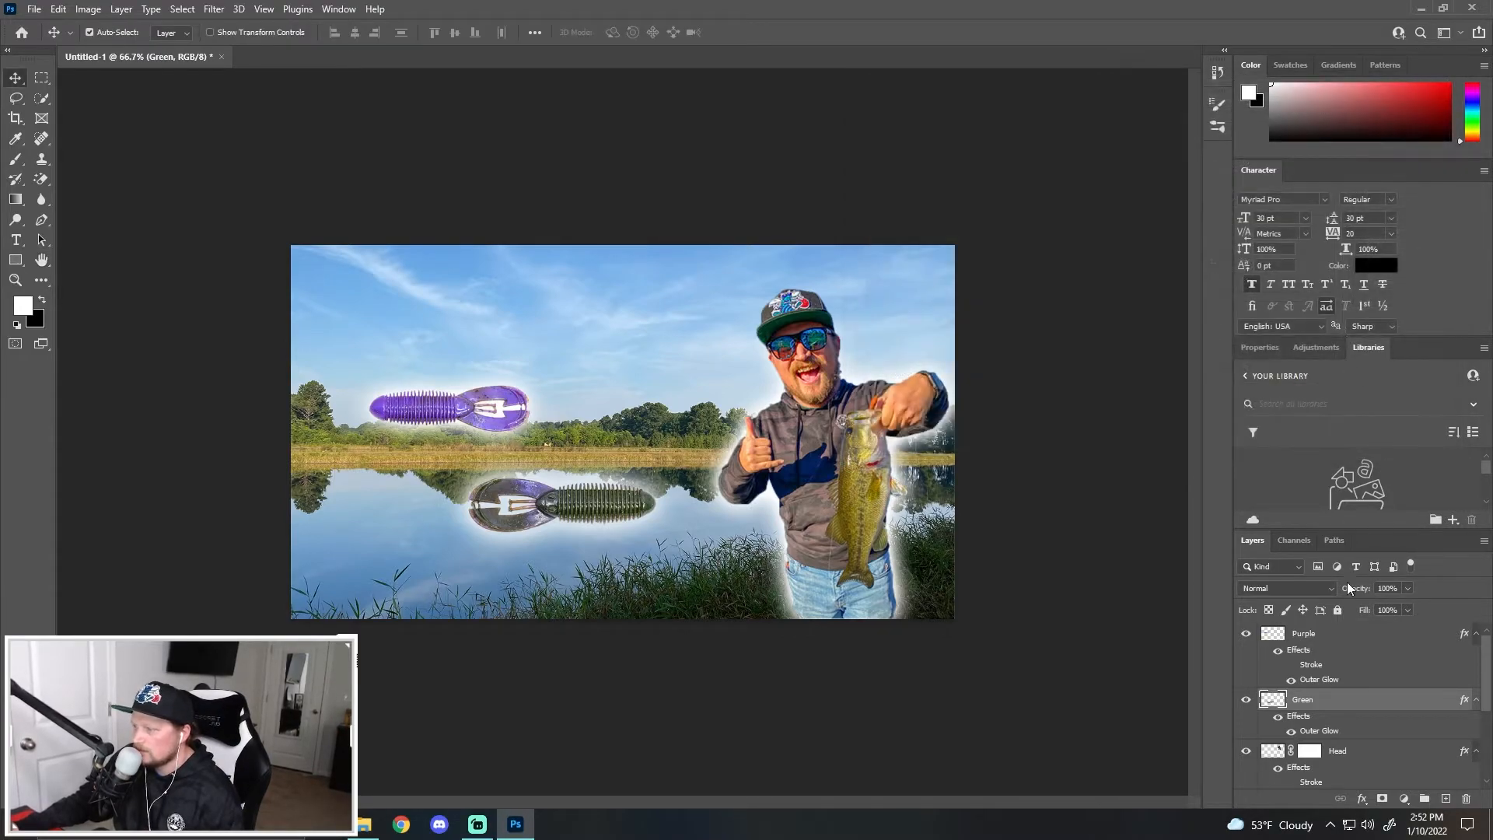
{"action": "left_click", "coordinate": [1314, 681]}
{"action": "double_click", "coordinate": [1315, 681]}
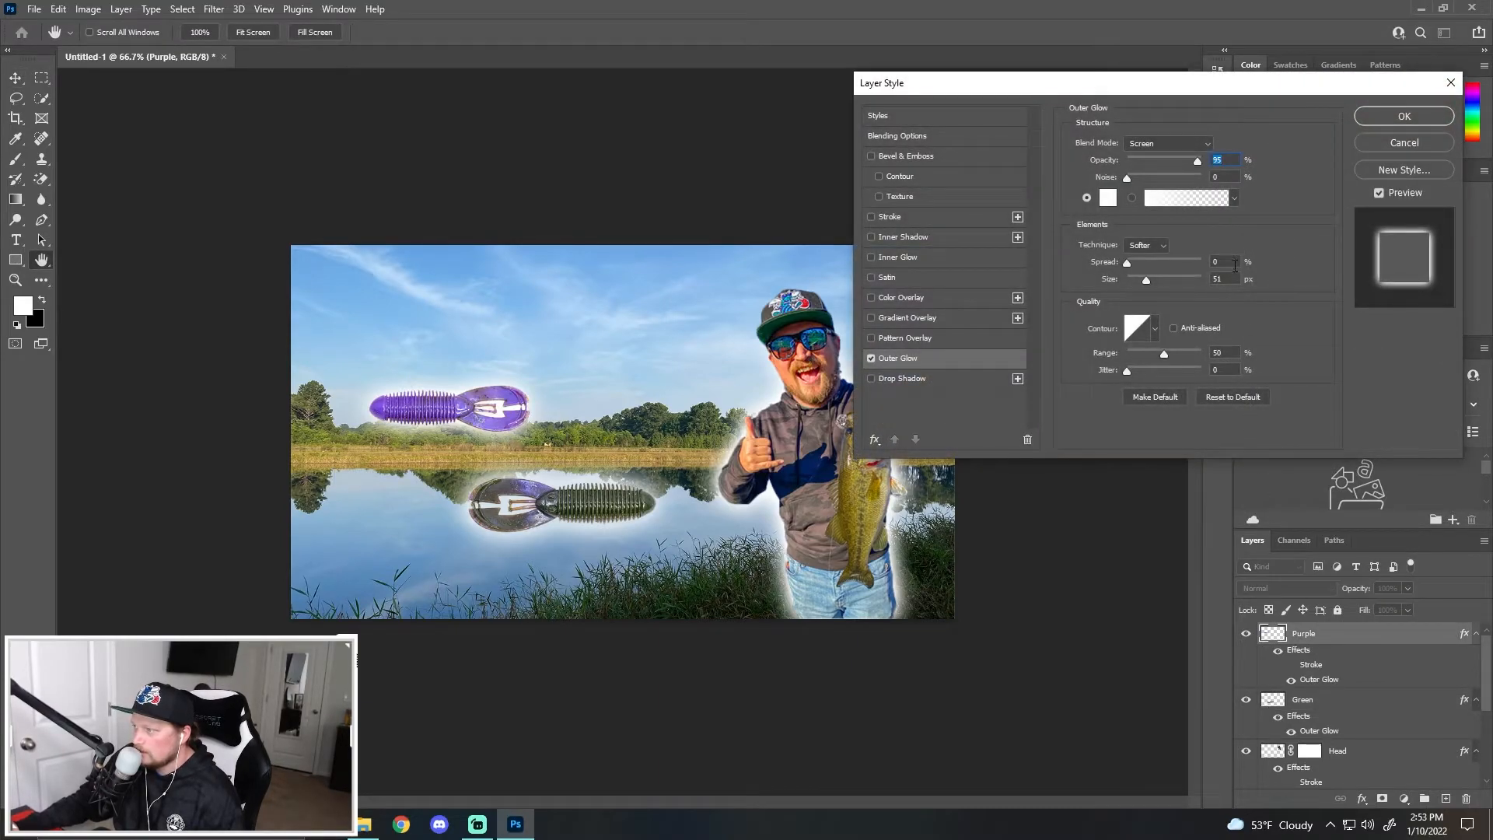
{"action": "type", "text": "11"}
{"action": "key", "text": "Tab"}
{"action": "type", "text": "62"}
{"action": "left_click", "coordinate": [1398, 115]}
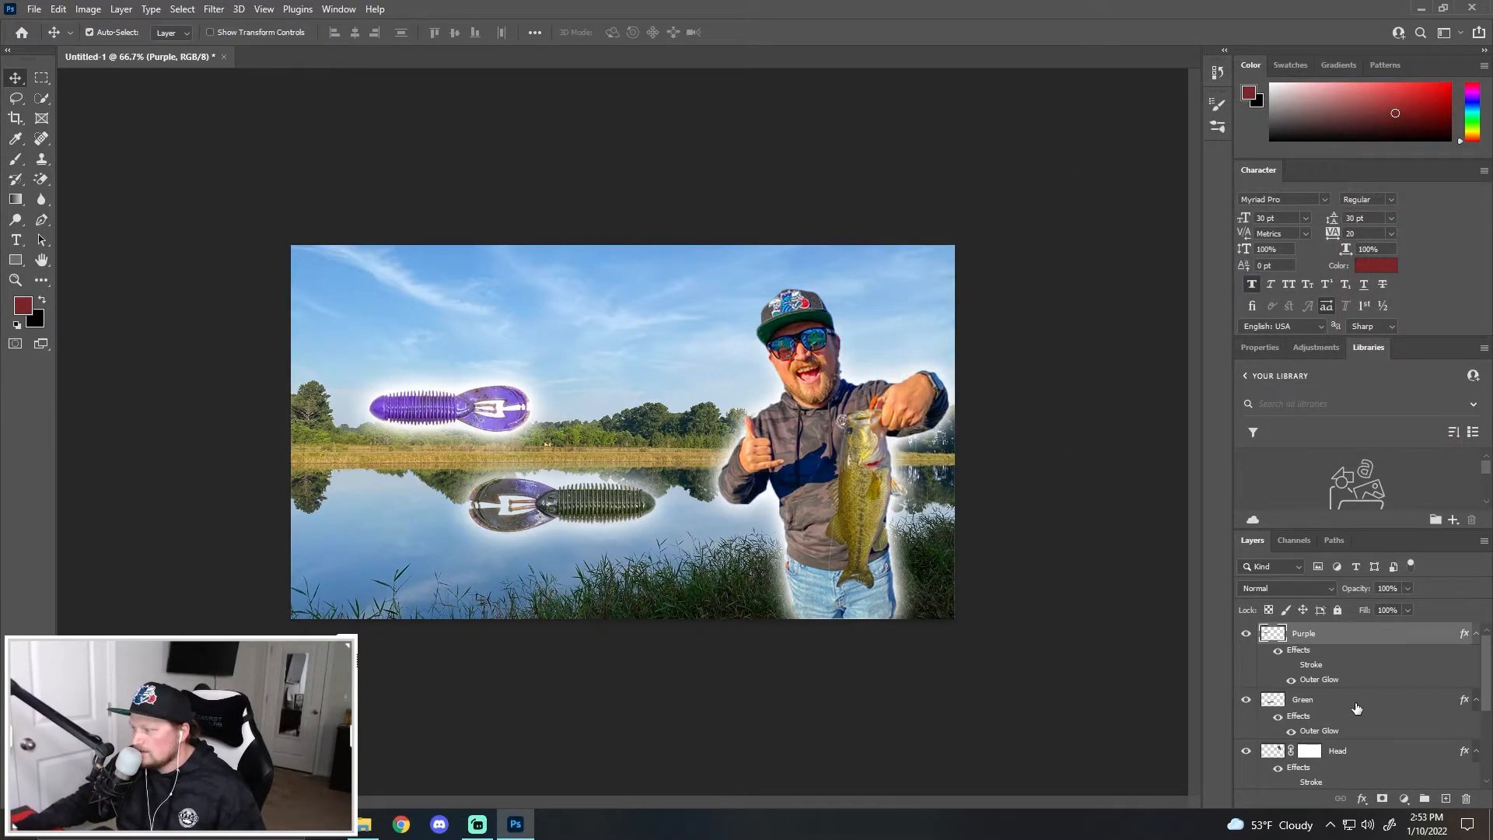
Compare the Outer Glow settings of the Green layer with those of the Purple layer.
{"action": "double_click", "coordinate": [1320, 730]}
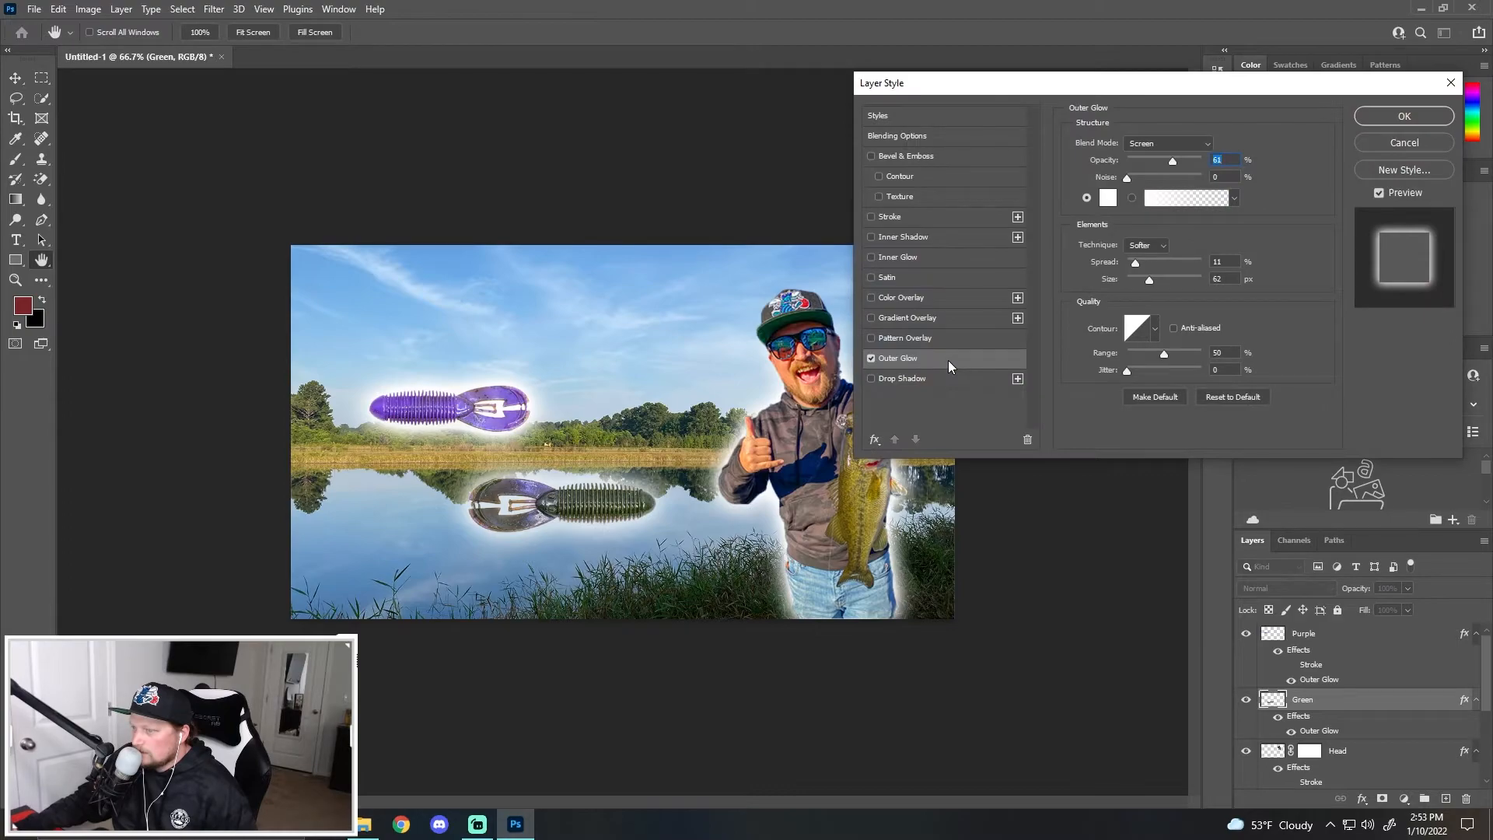
{"action": "left_click", "coordinate": [1395, 118]}
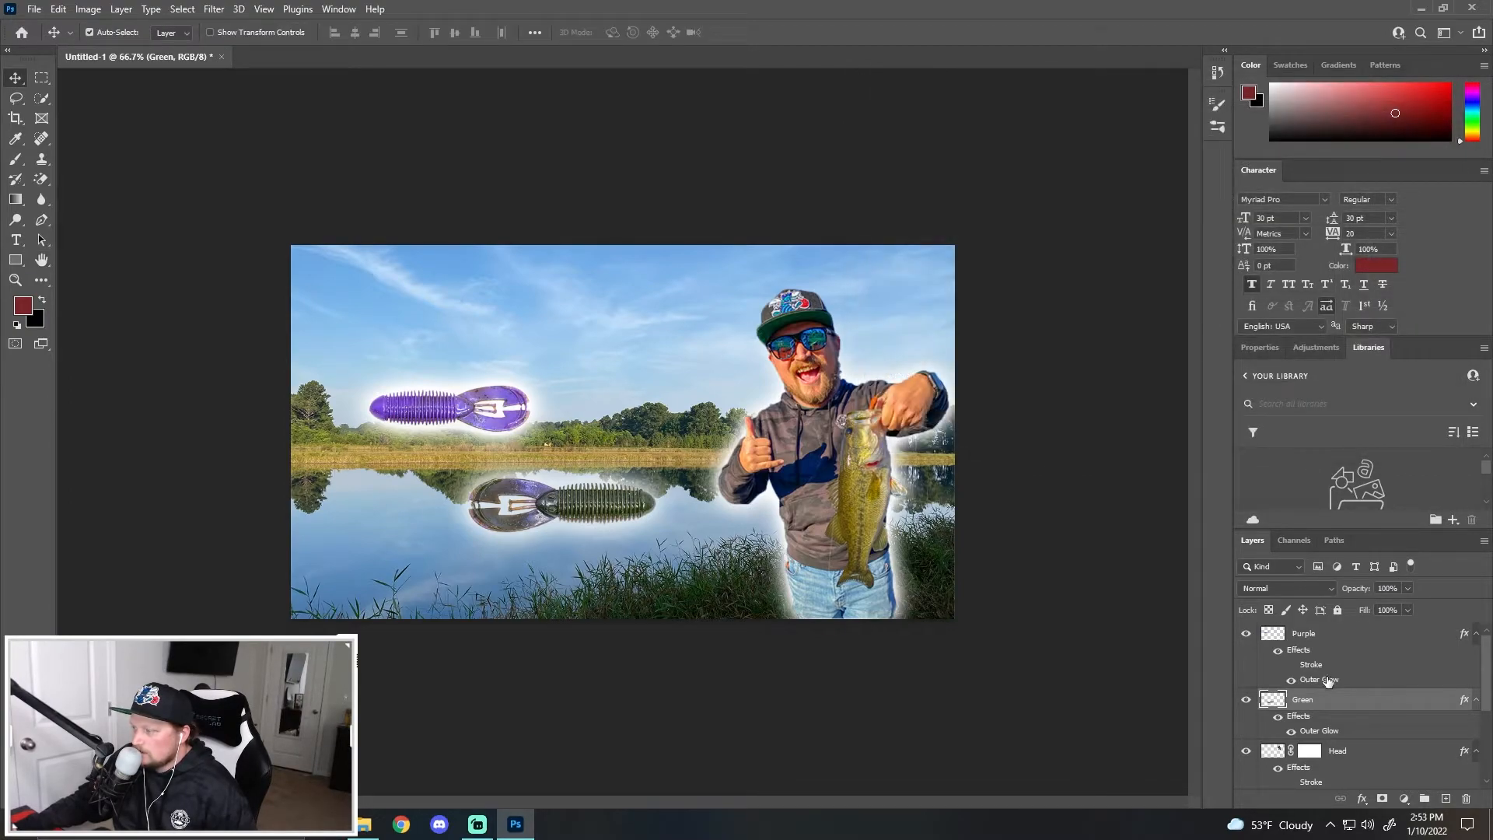
{"action": "left_click", "coordinate": [1320, 683]}
{"action": "double_click", "coordinate": [1320, 682]}
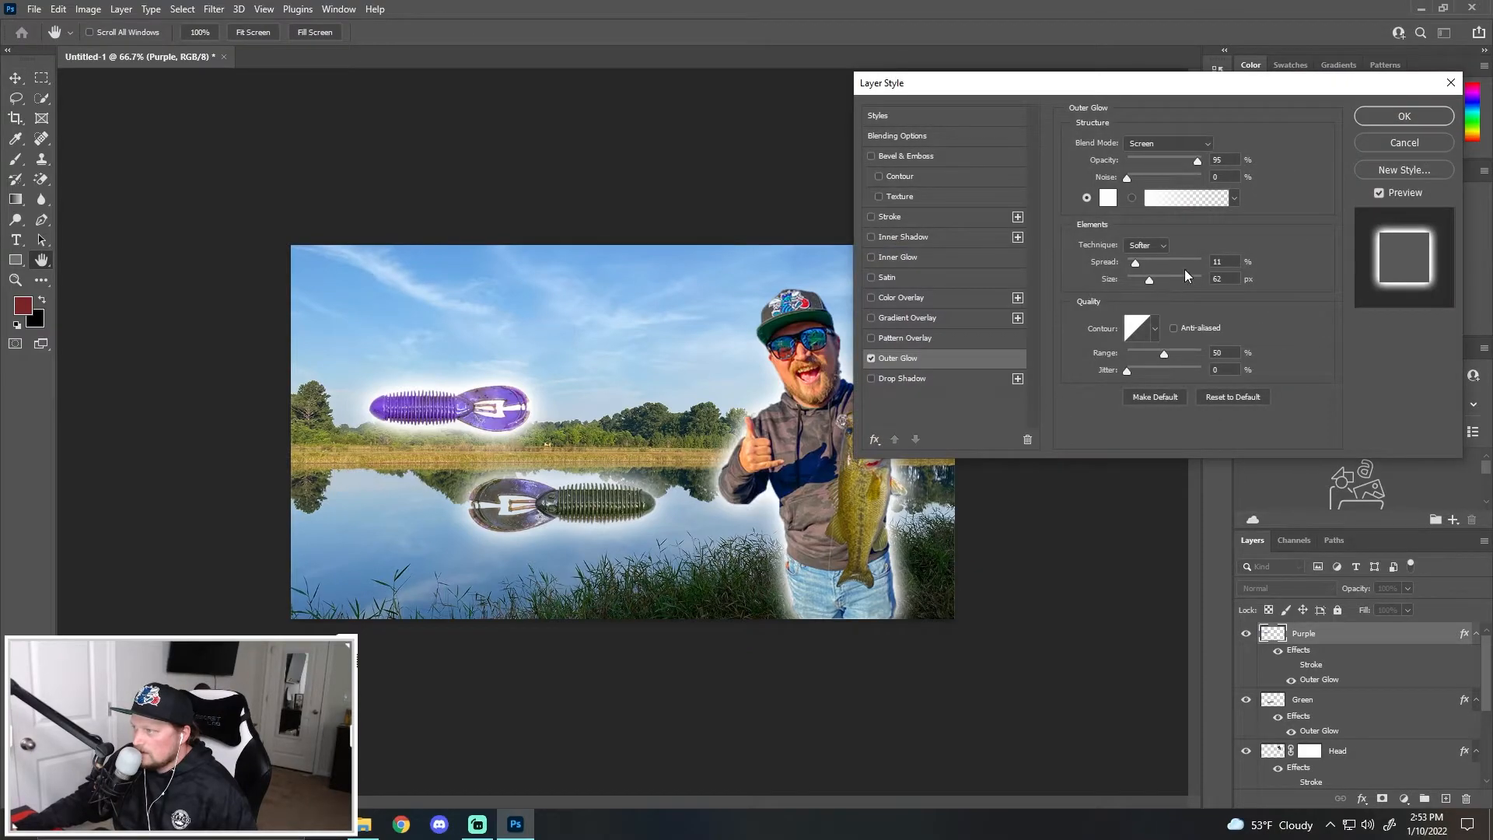
{"action": "key", "text": "Return"}
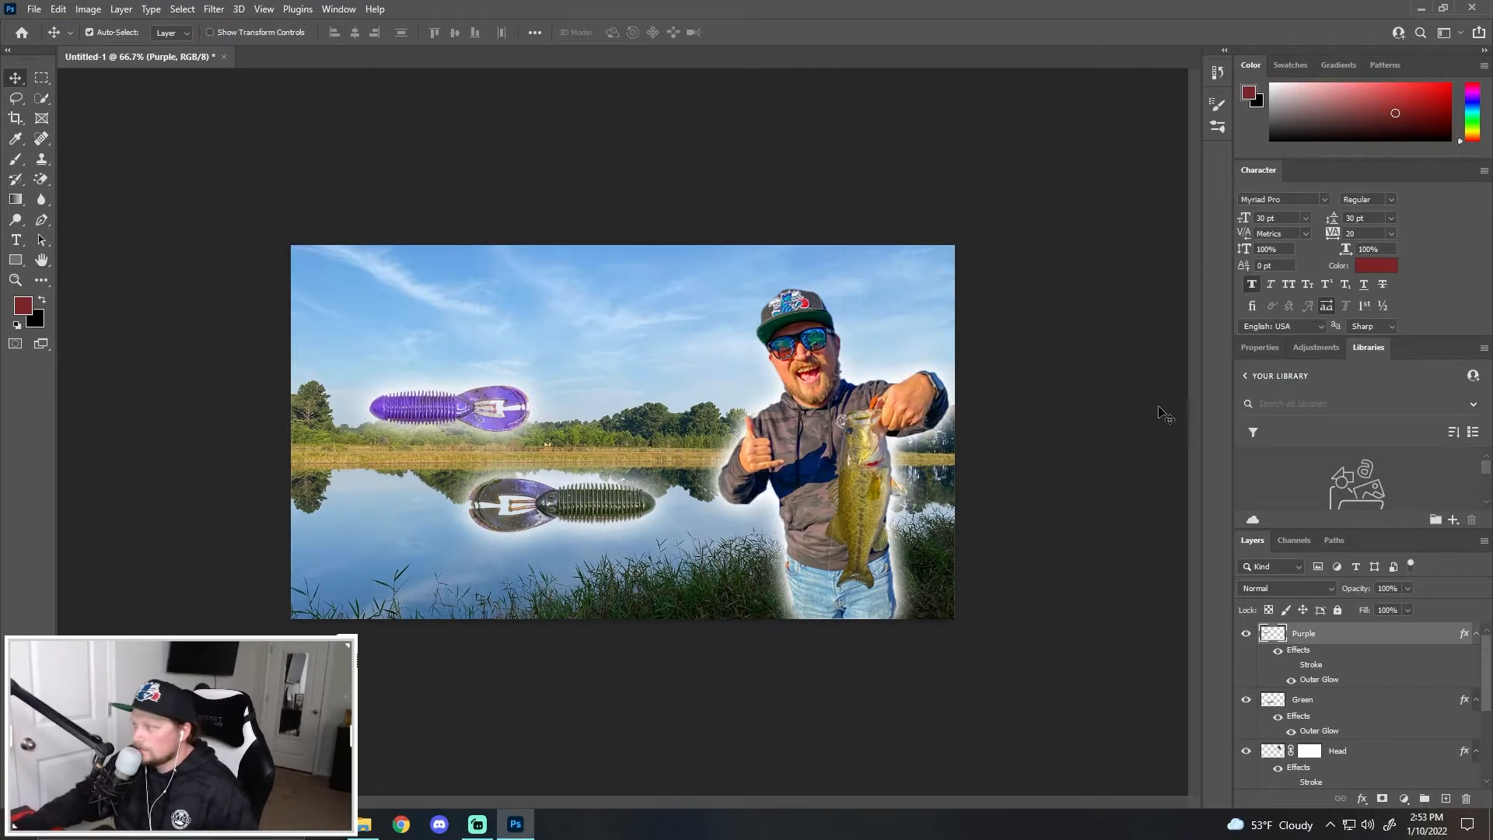
Collapse the effects lists of the Green, Purple, Head and Body layers.
{"action": "left_click", "coordinate": [1476, 699]}
{"action": "left_click", "coordinate": [1476, 633]}
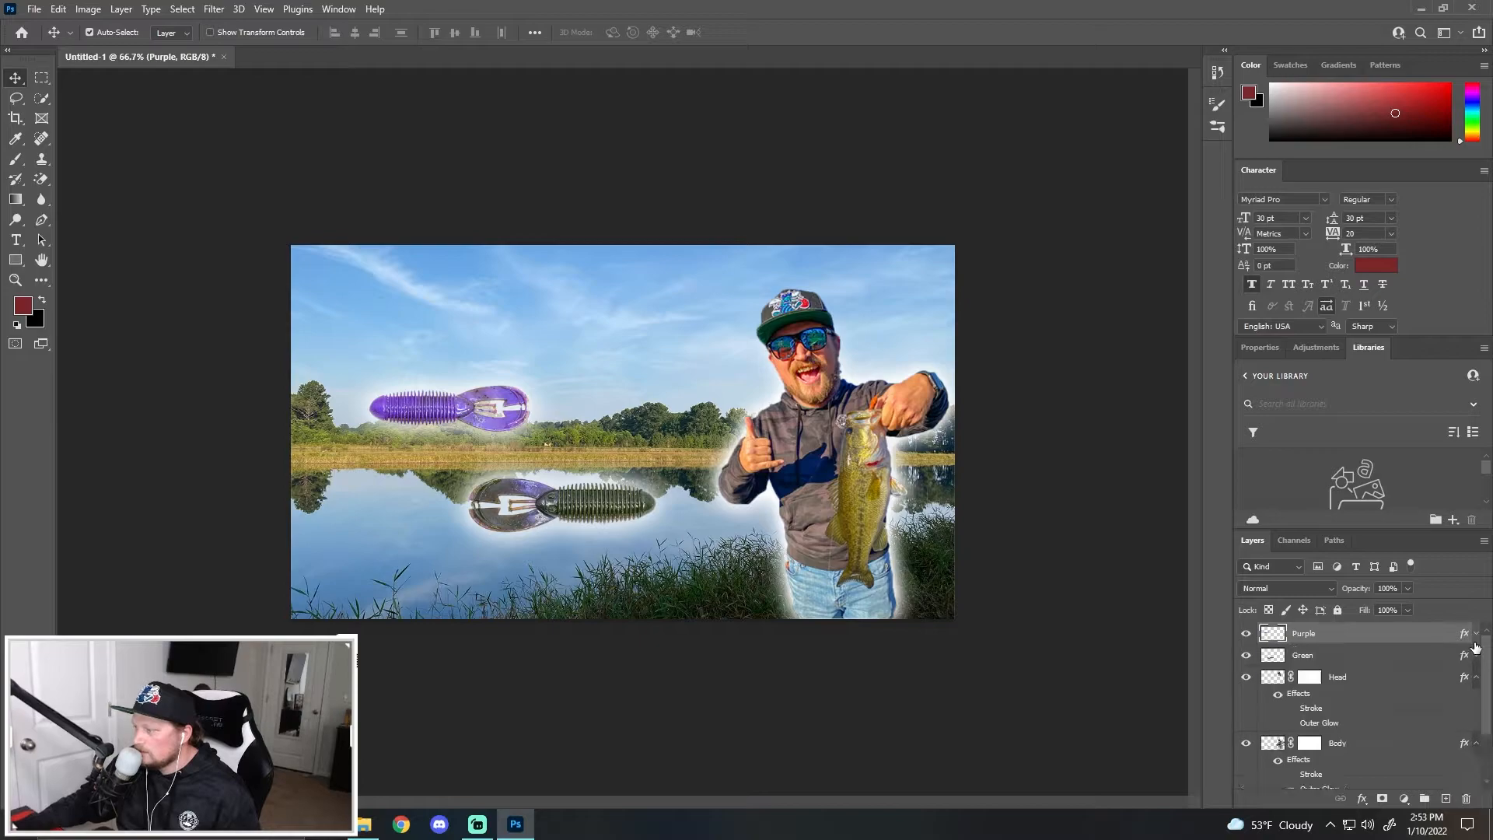
{"action": "left_click", "coordinate": [1476, 677]}
{"action": "left_click", "coordinate": [1476, 699]}
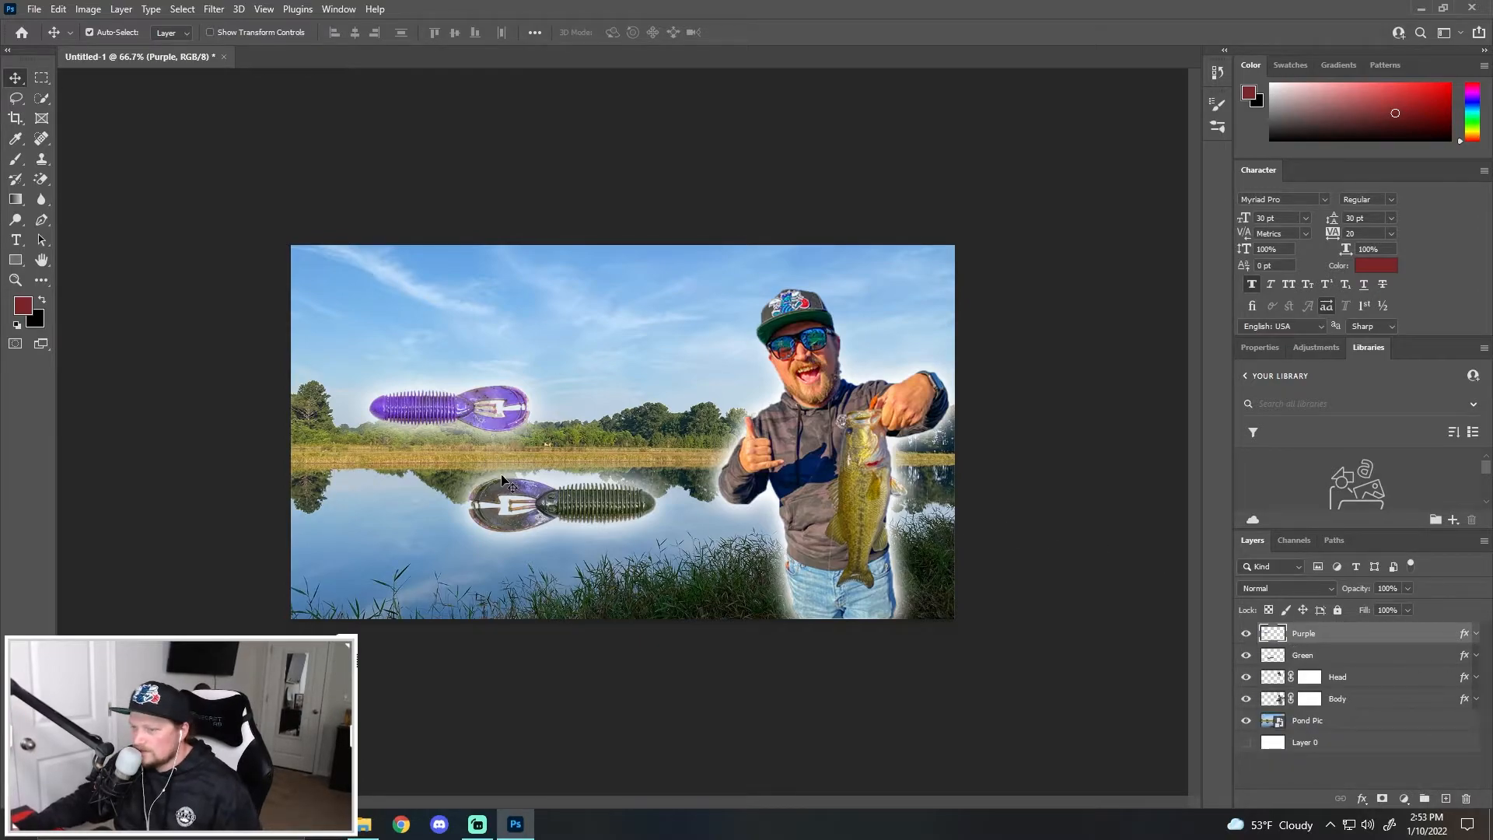
Rotate the green lure to about 137°, scale it to about 114% and place it diagonally over the pond's lower-left area.
{"action": "left_click", "coordinate": [603, 515], "text": "ctrl"}
{"action": "key", "text": "ctrl+t"}
{"action": "left_click_drag", "start_coordinate": [464, 497], "coordinate": [623, 396]}
{"action": "left_click_drag", "start_coordinate": [604, 631], "coordinate": [502, 631]}
{"action": "left_click_drag", "start_coordinate": [530, 526], "coordinate": [403, 547]}
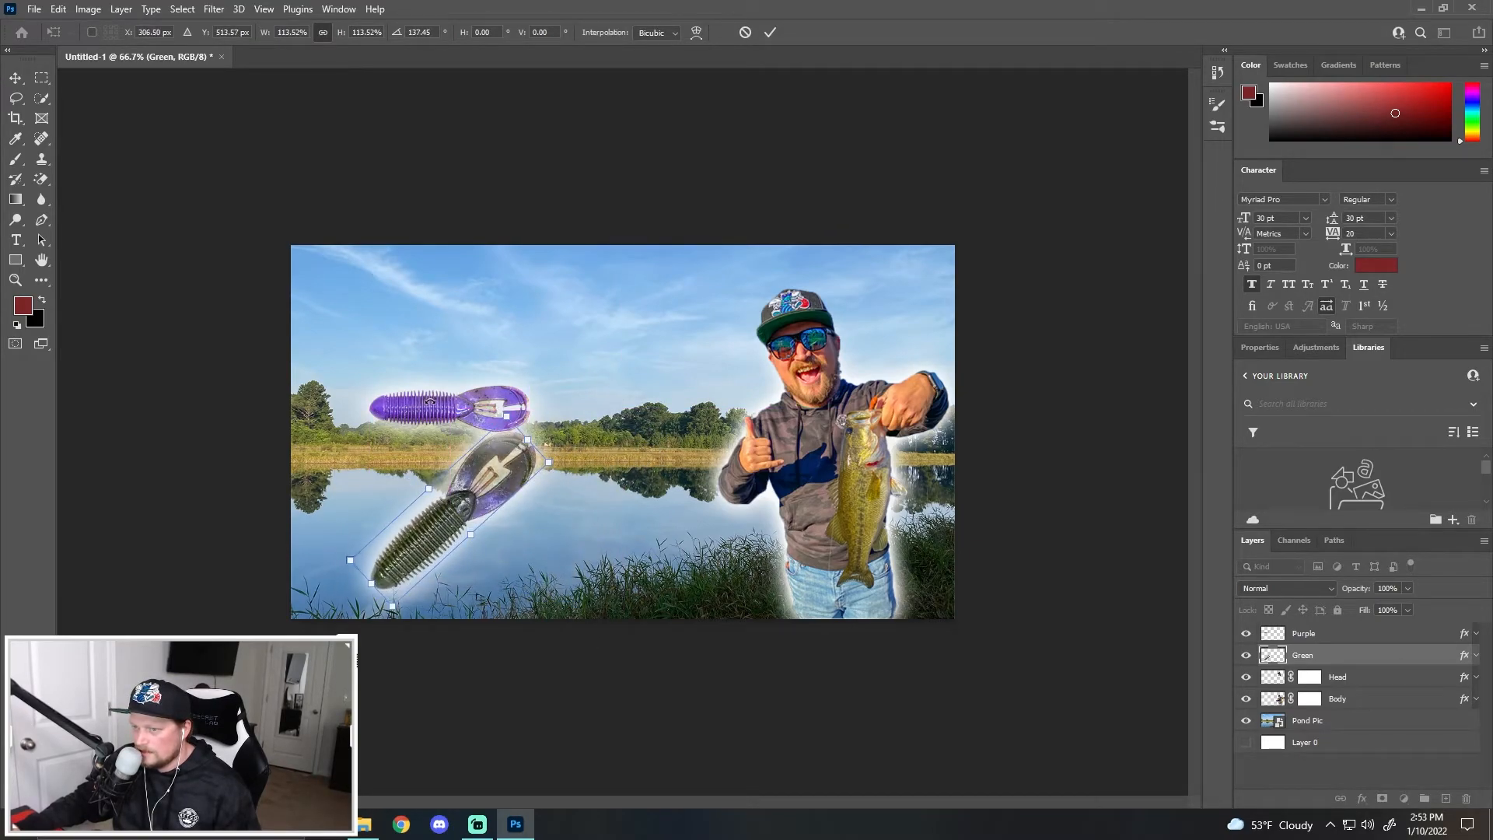
Scale the purple lure to about 149%, tilt it about -11° and place it over the green lure's lower part.
{"action": "left_click", "coordinate": [1307, 634]}
{"action": "key", "text": "ctrl+t"}
{"action": "left_click_drag", "start_coordinate": [534, 382], "coordinate": [532, 513]}
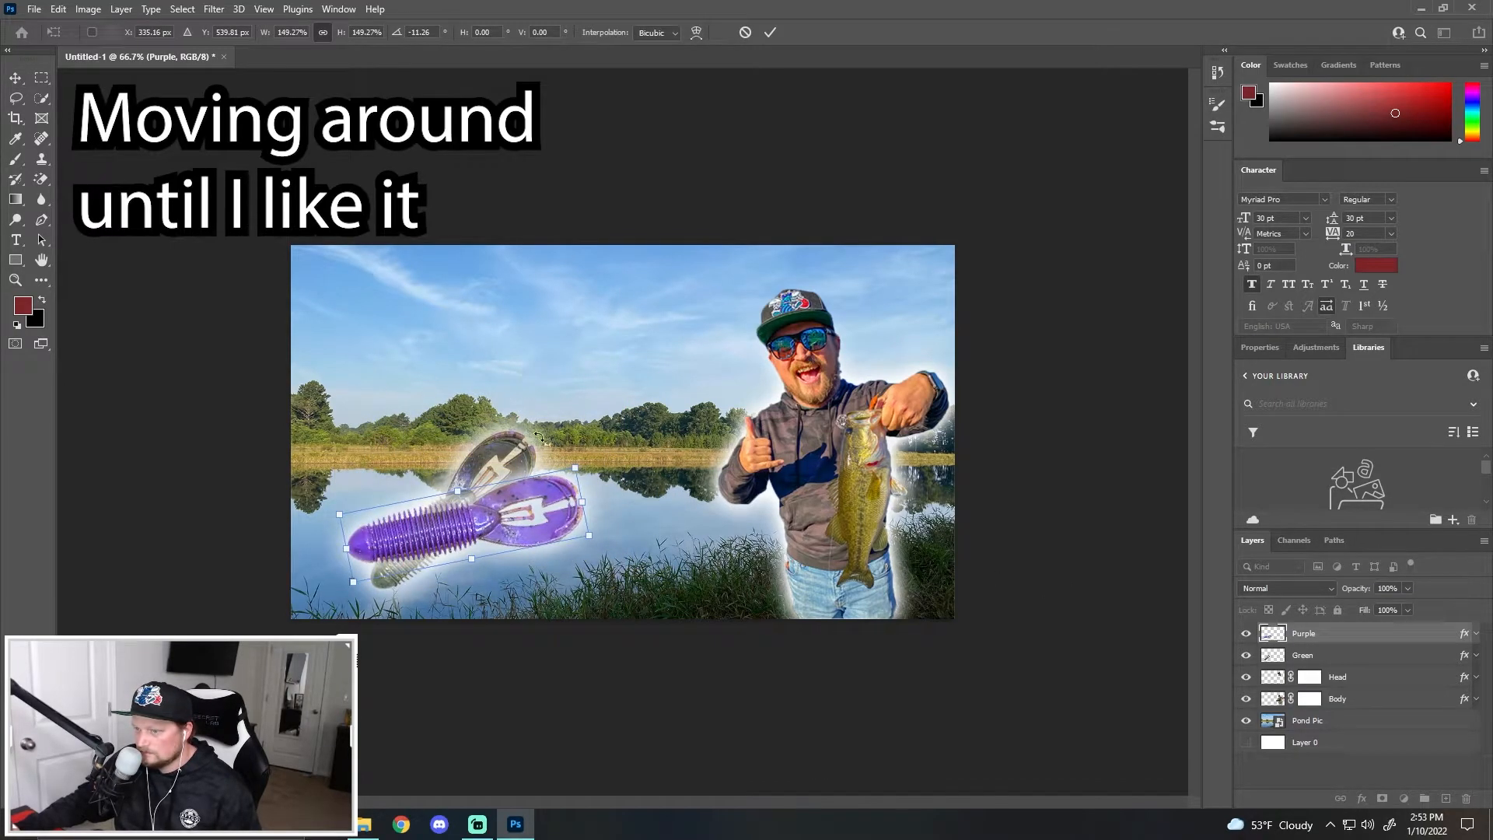
Transform the green lure again, adjusting its size and tilt, and shift it toward the image's left edge.
{"action": "left_click", "coordinate": [1305, 658]}
{"action": "key", "text": "ctrl+t"}
{"action": "left_click_drag", "start_coordinate": [538, 430], "coordinate": [572, 432]}
{"action": "left_click_drag", "start_coordinate": [567, 405], "coordinate": [634, 433]}
{"action": "left_click_drag", "start_coordinate": [534, 443], "coordinate": [489, 397]}
{"action": "left_click_drag", "start_coordinate": [467, 585], "coordinate": [524, 585]}
{"action": "left_click_drag", "start_coordinate": [444, 493], "coordinate": [433, 543]}
Move the purple lure about 83 px left and 74 px down, into the image's lower-left corner.
{"action": "left_click", "coordinate": [1333, 639]}
{"action": "left_click_drag", "start_coordinate": [522, 524], "coordinate": [483, 559]}
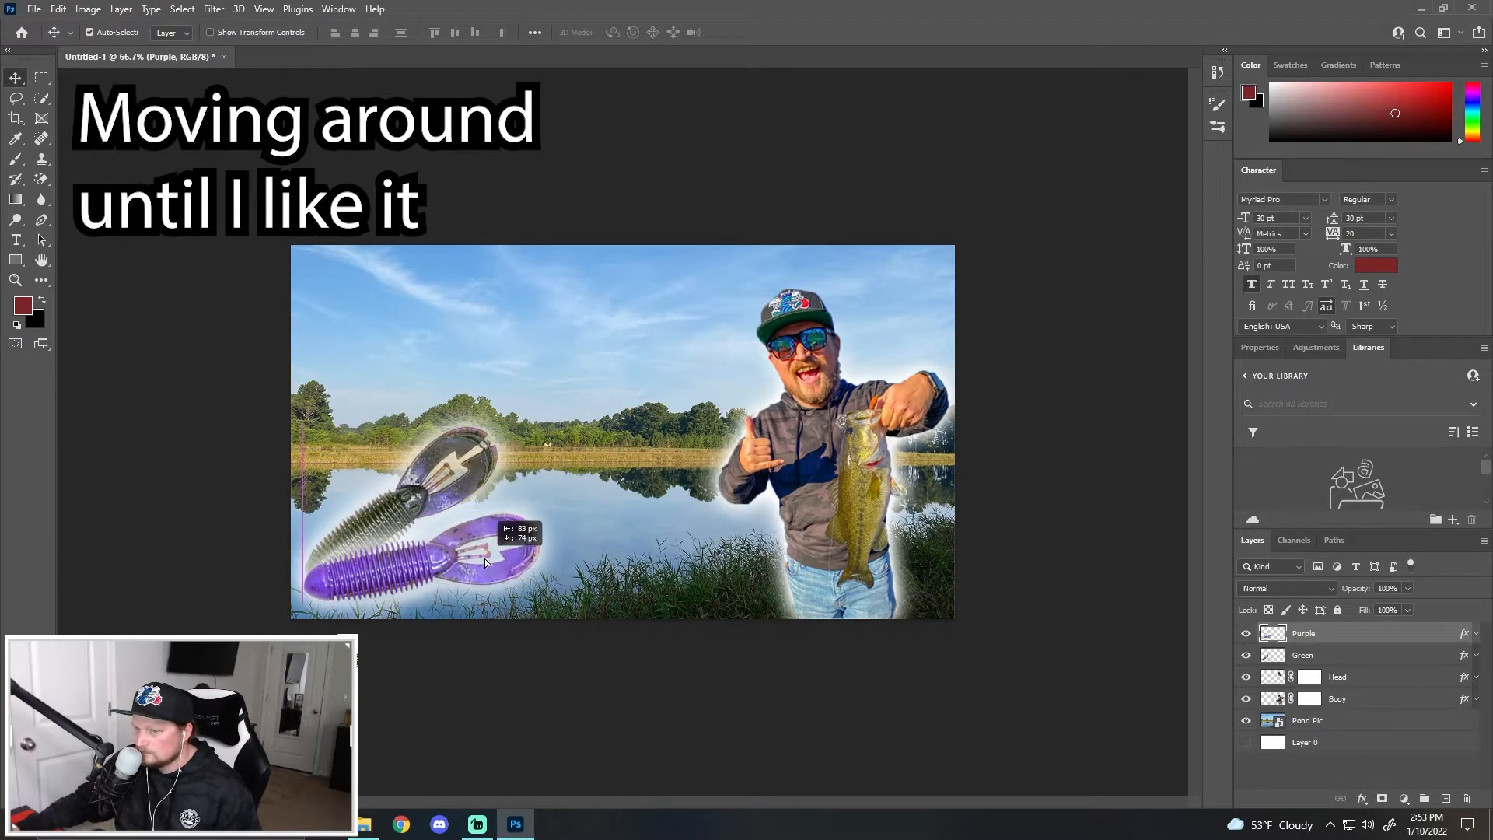
{"action": "left_click", "coordinate": [1100, 629]}
{"action": "left_click", "coordinate": [506, 578]}
Add a text layer reading "January" in the sky at the top of the image.
{"action": "key", "text": "t"}
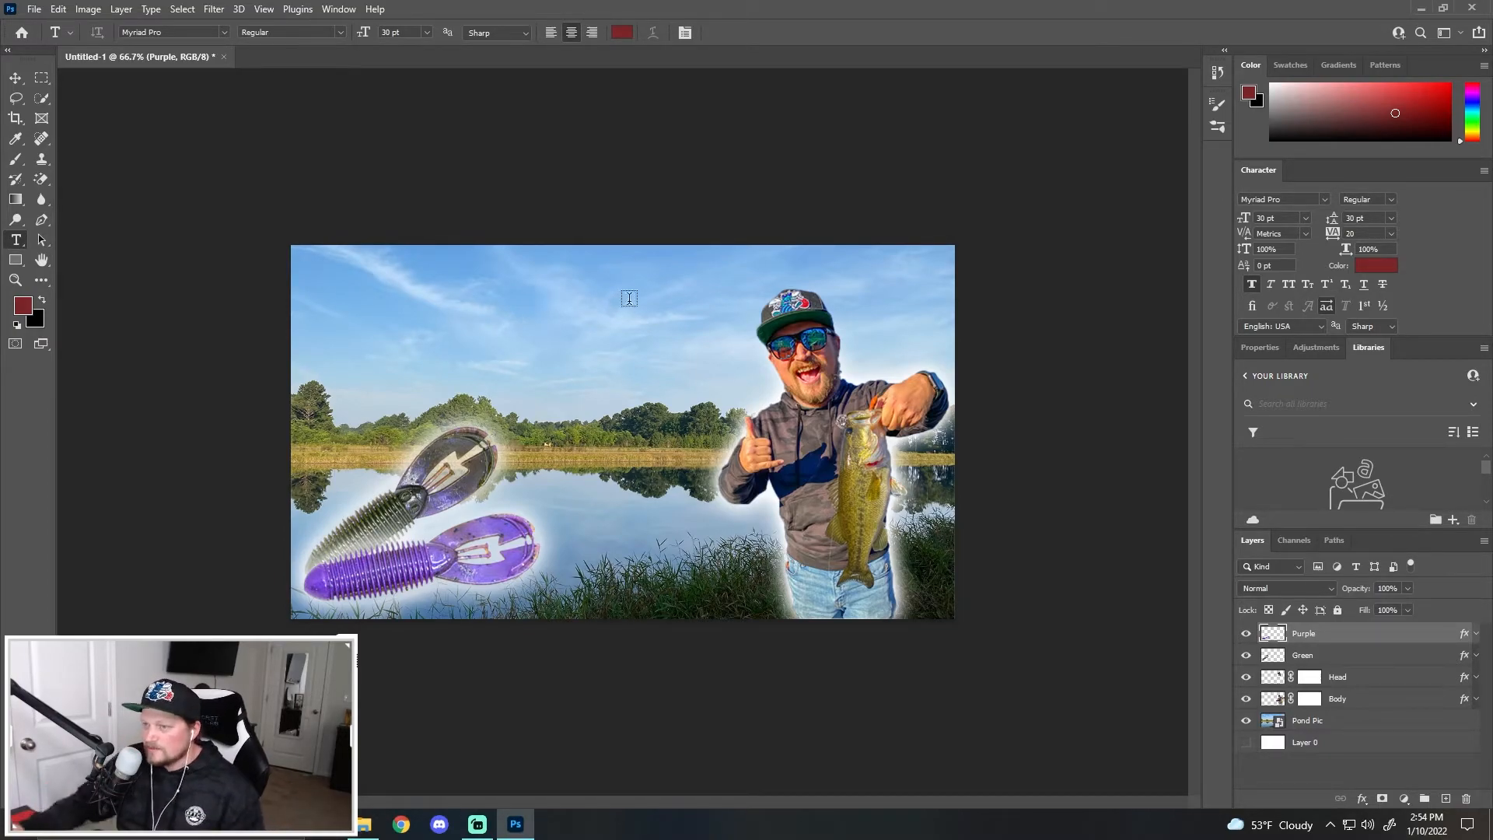
{"action": "left_click", "coordinate": [536, 300]}
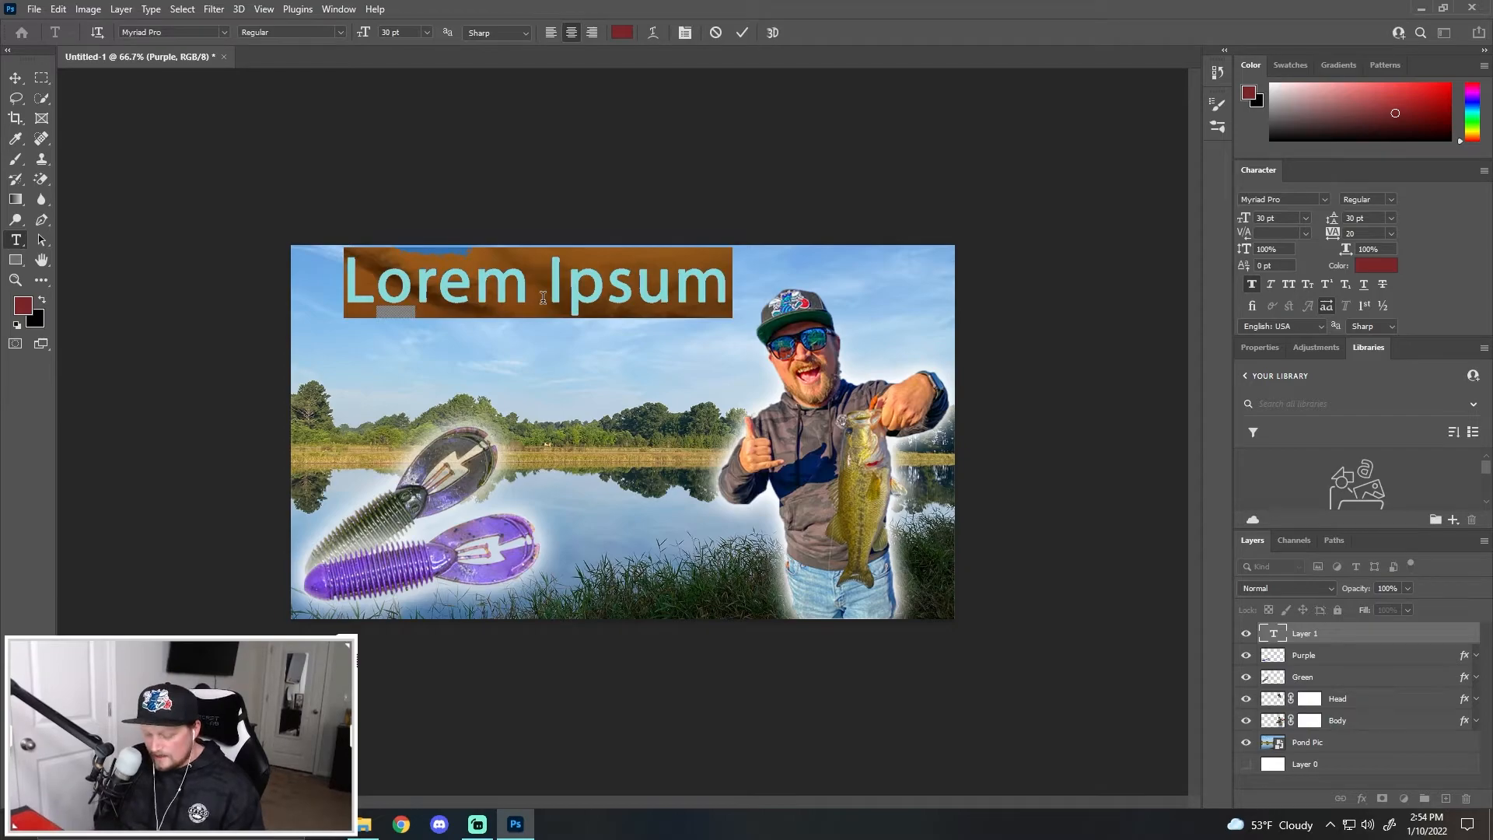
{"action": "type", "text": "January"}
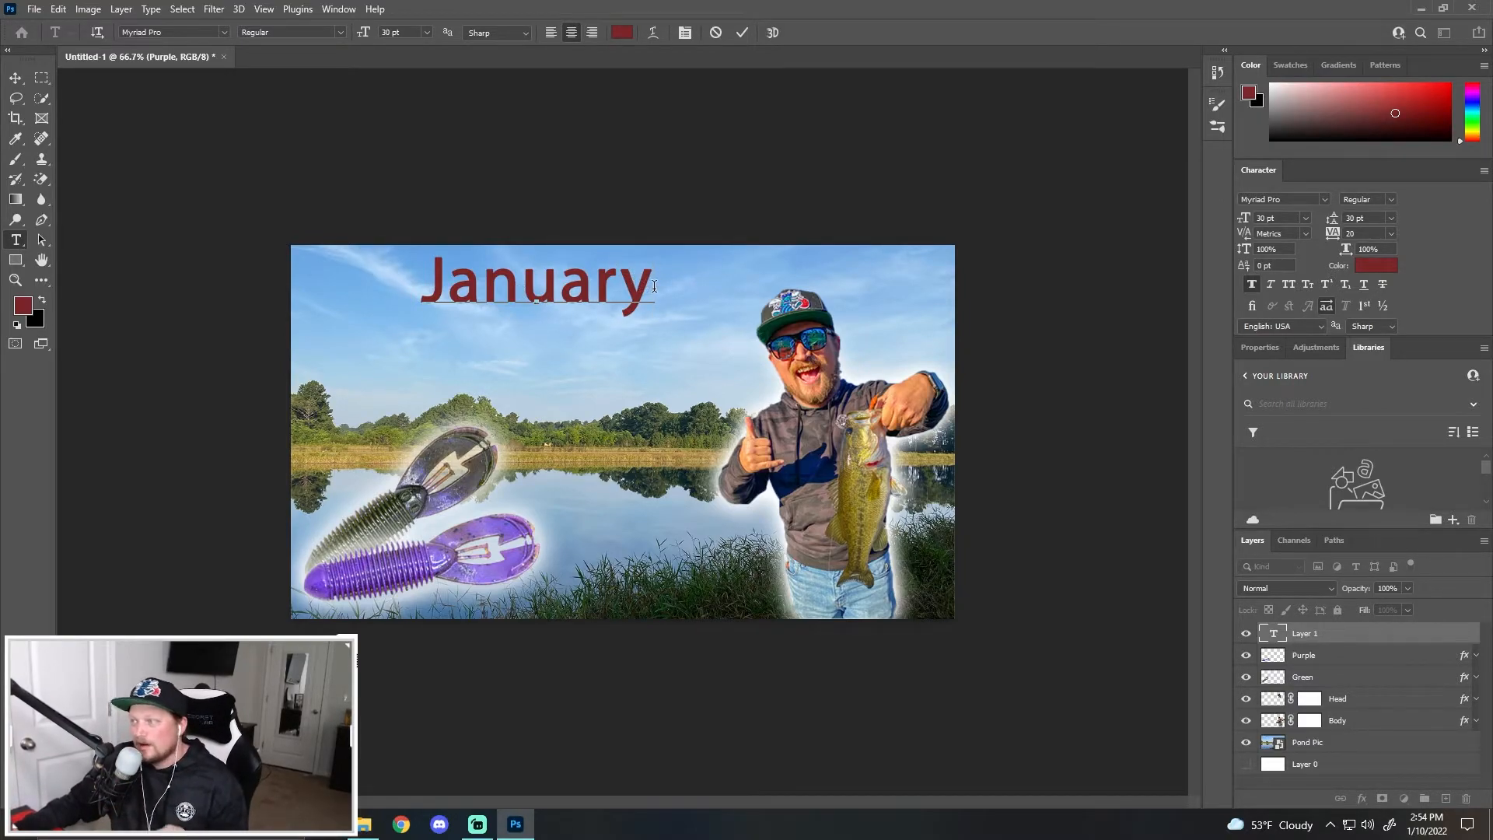
{"action": "mouse_move", "coordinate": [654, 287]}
{"action": "left_mouse_down"}
{"action": "mouse_move", "coordinate": [482, 289]}
{"action": "mouse_move", "coordinate": [651, 293]}
{"action": "left_mouse_up"}
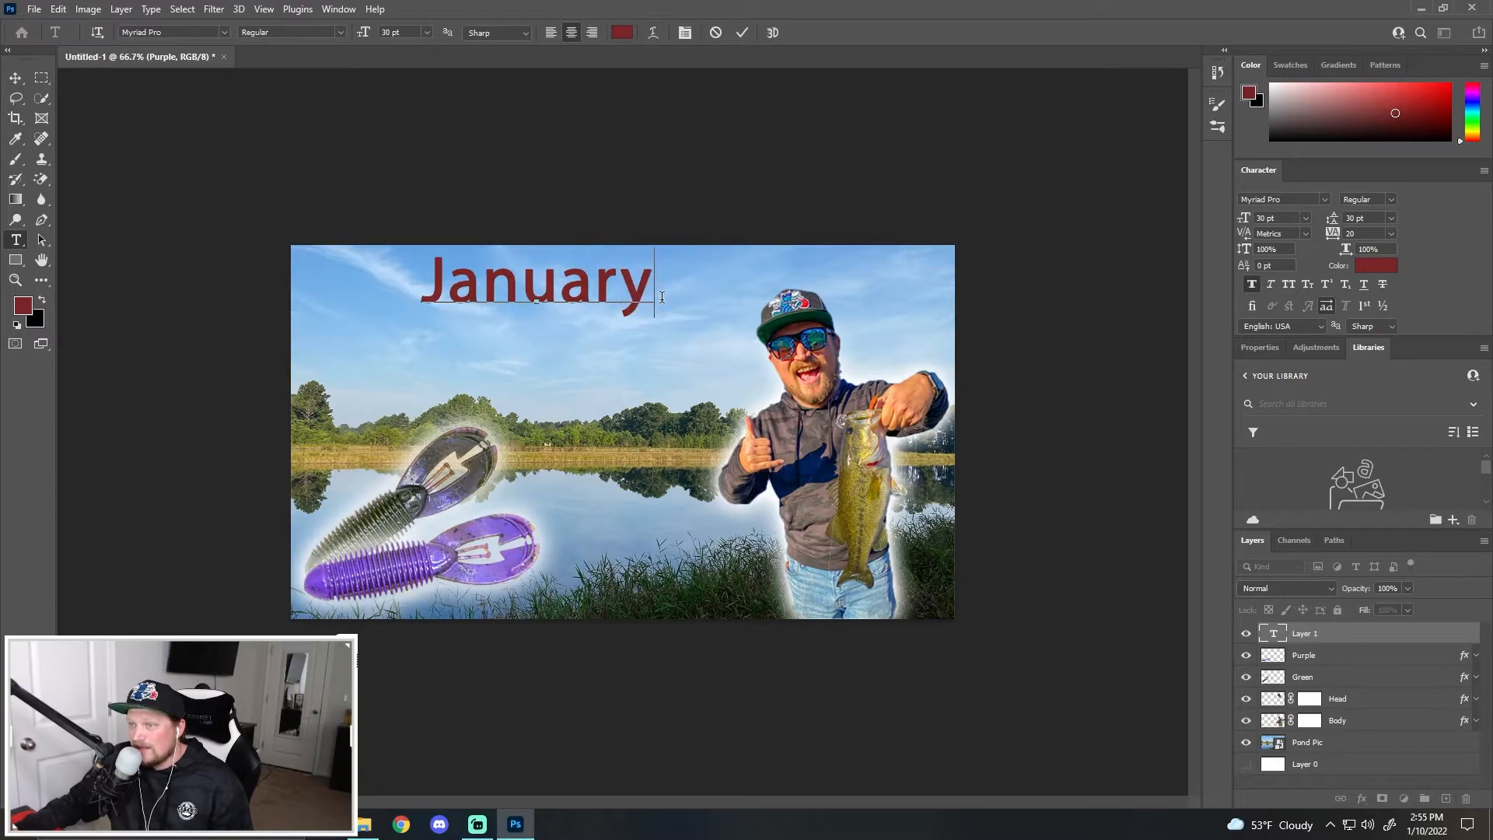
{"action": "left_click", "coordinate": [1343, 638]}
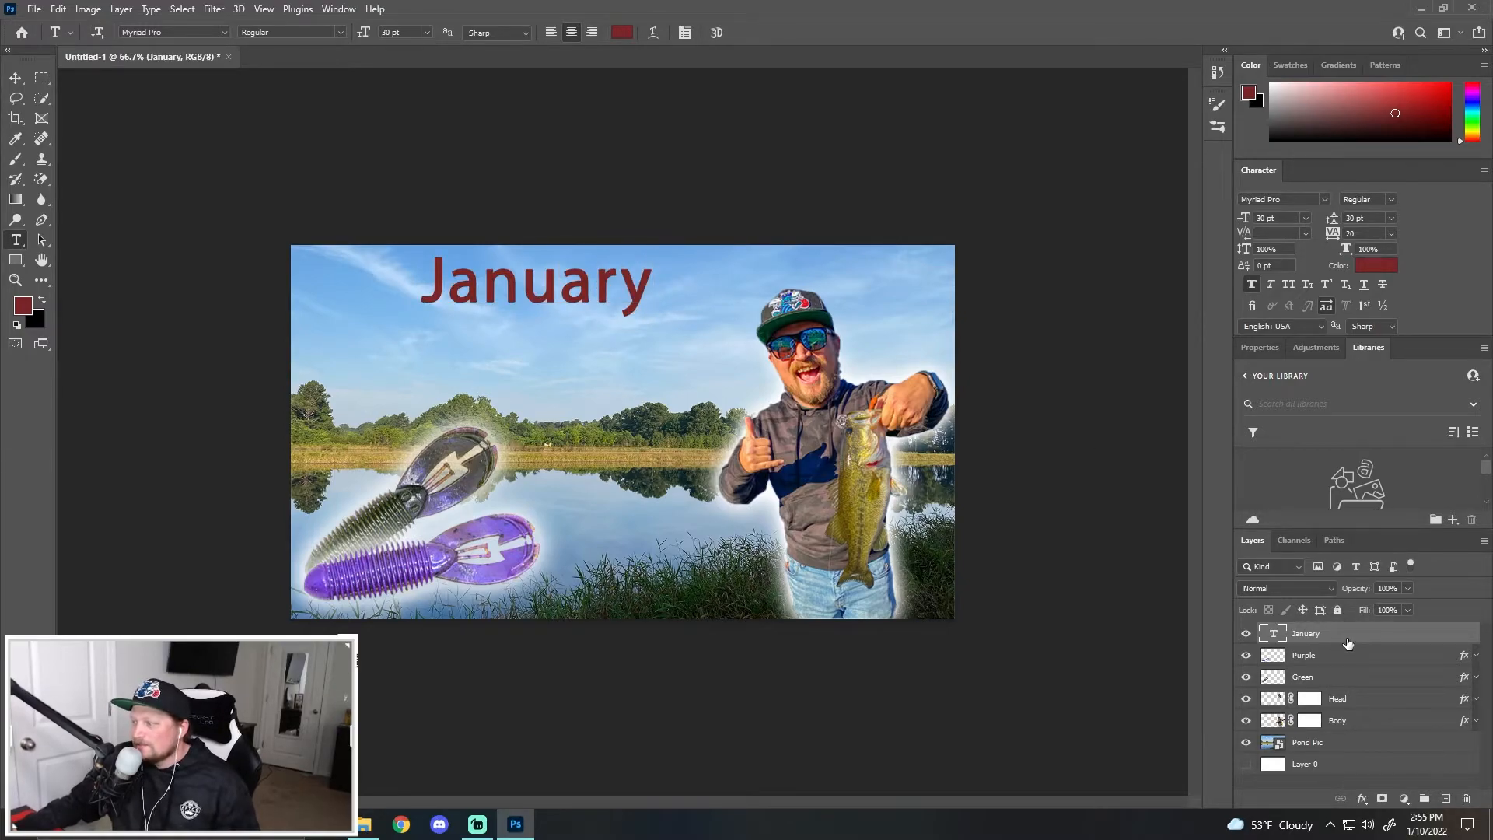
Set the January text's font to Proxima Nova Extrabold Italic.
{"action": "left_click", "coordinate": [1325, 200]}
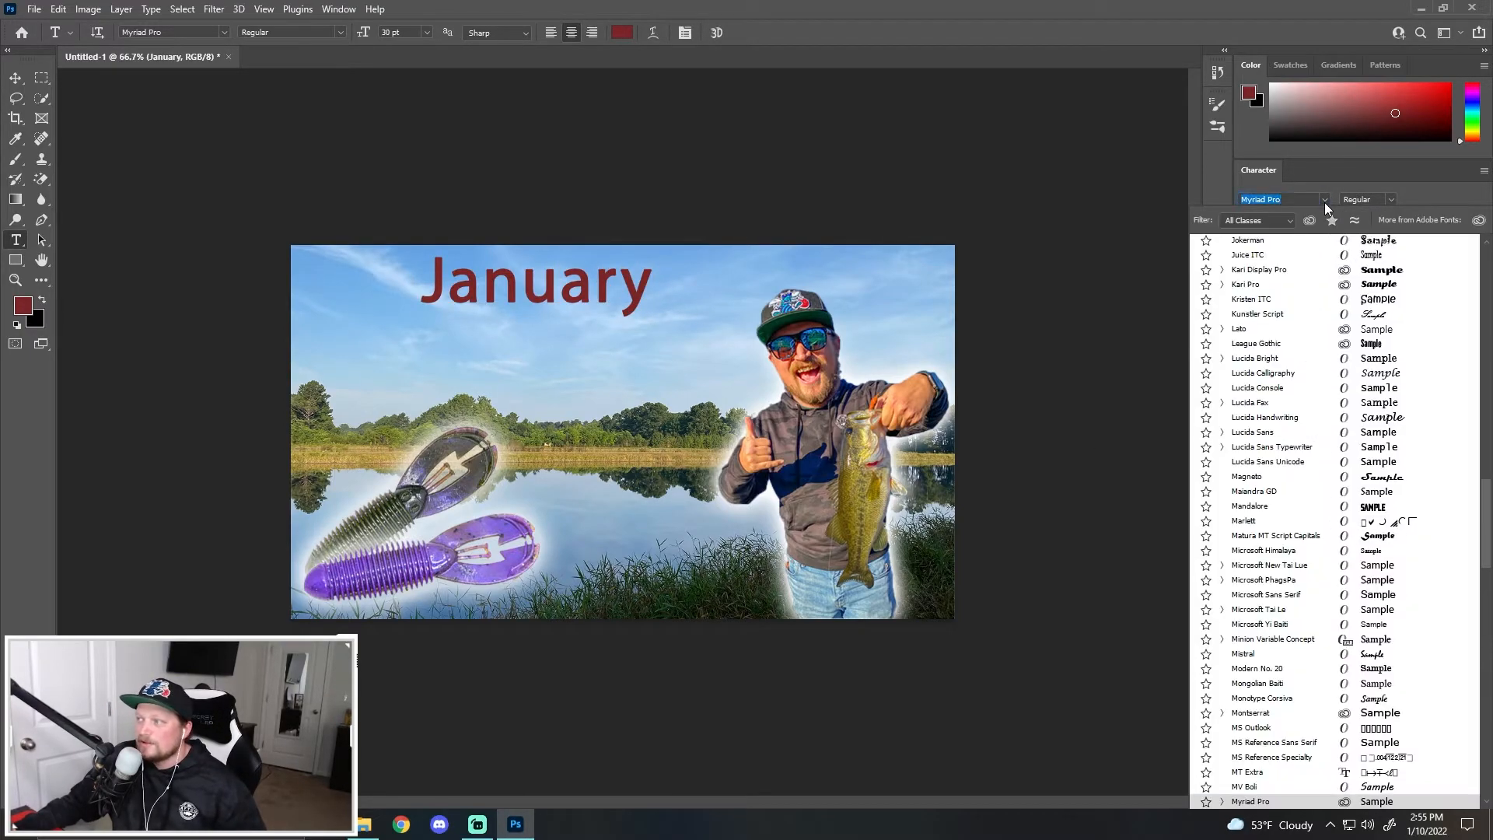
{"action": "left_click_drag", "start_coordinate": [1487, 458], "coordinate": [1486, 256]}
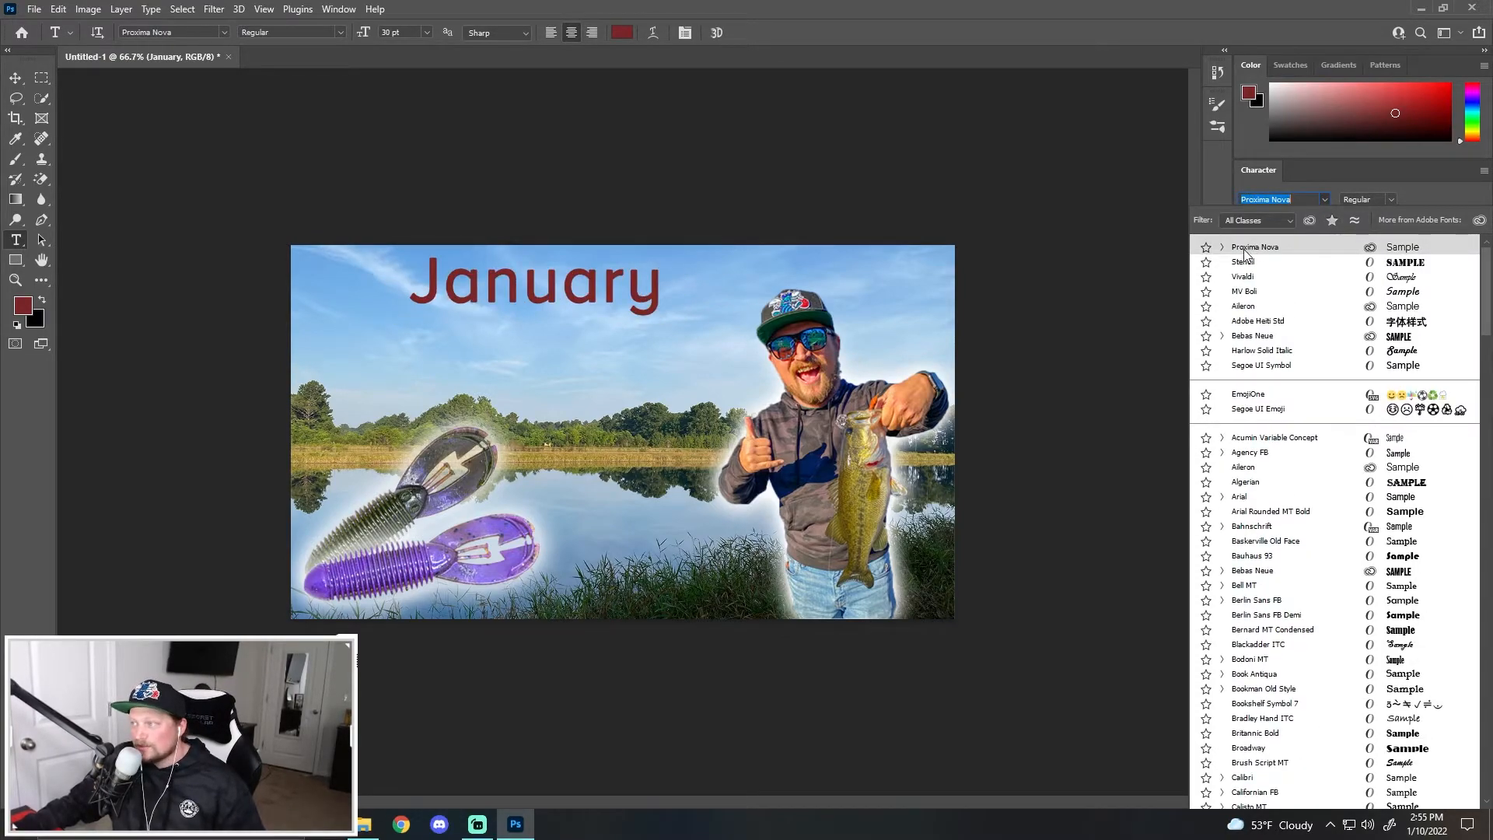
{"action": "left_click", "coordinate": [1223, 248]}
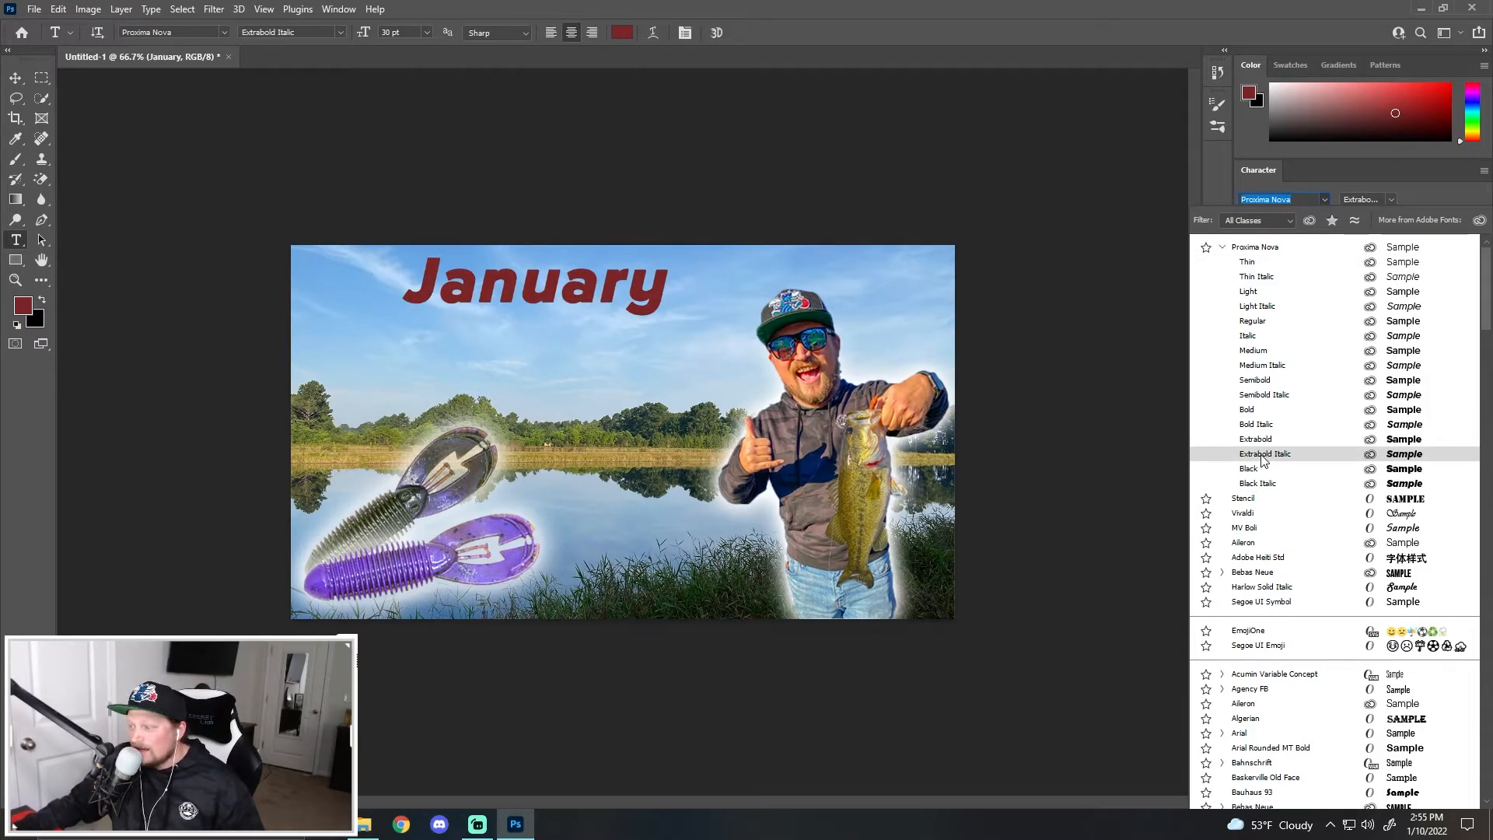
{"action": "scroll", "coordinate": [1262, 459], "scroll_direction": "down", "scroll_amount": 6}
{"action": "scroll", "coordinate": [1252, 457], "scroll_direction": "up", "scroll_amount": 6}
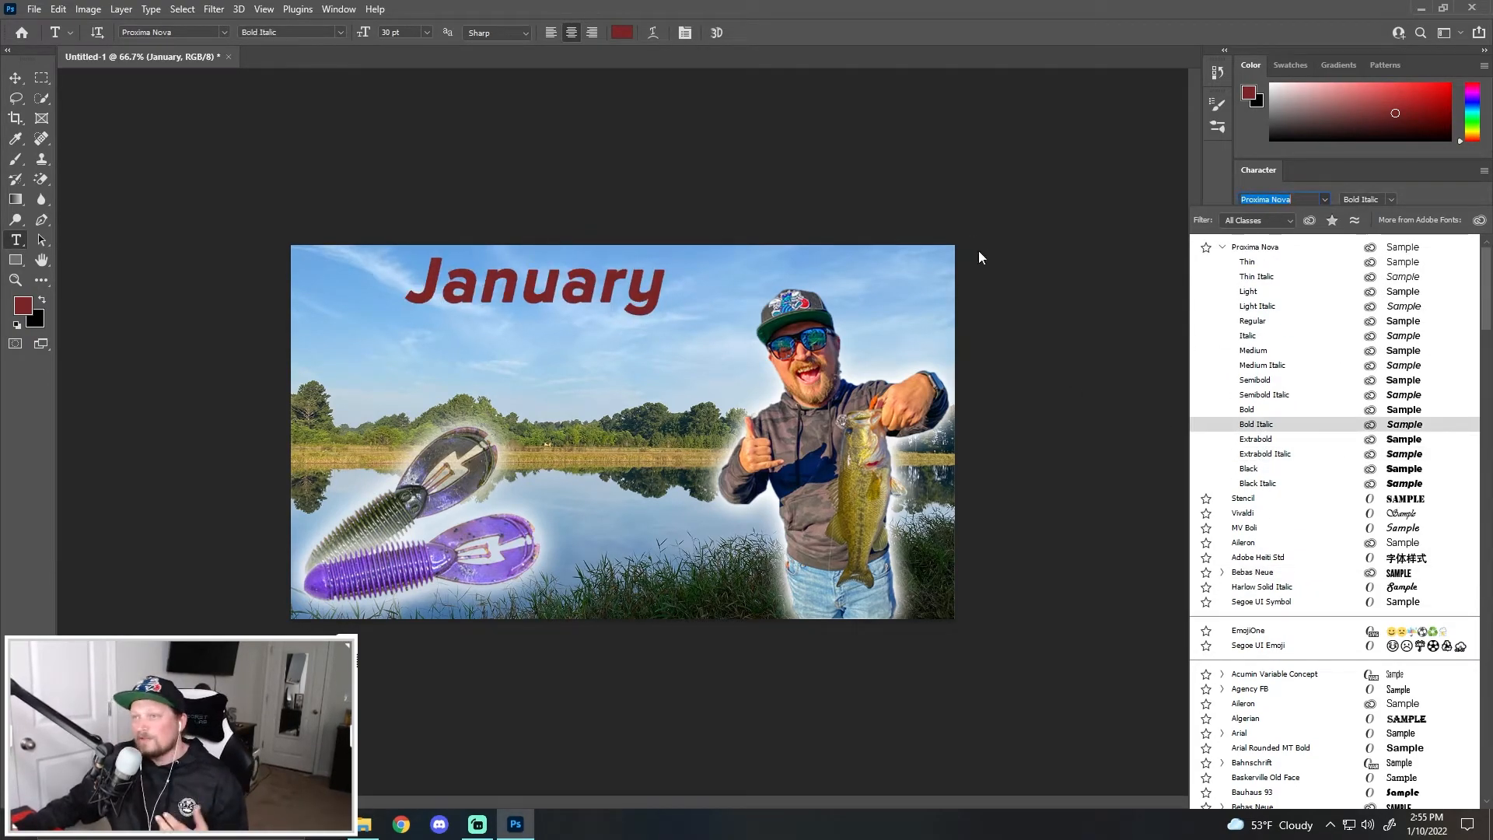
{"action": "left_click", "coordinate": [1279, 454]}
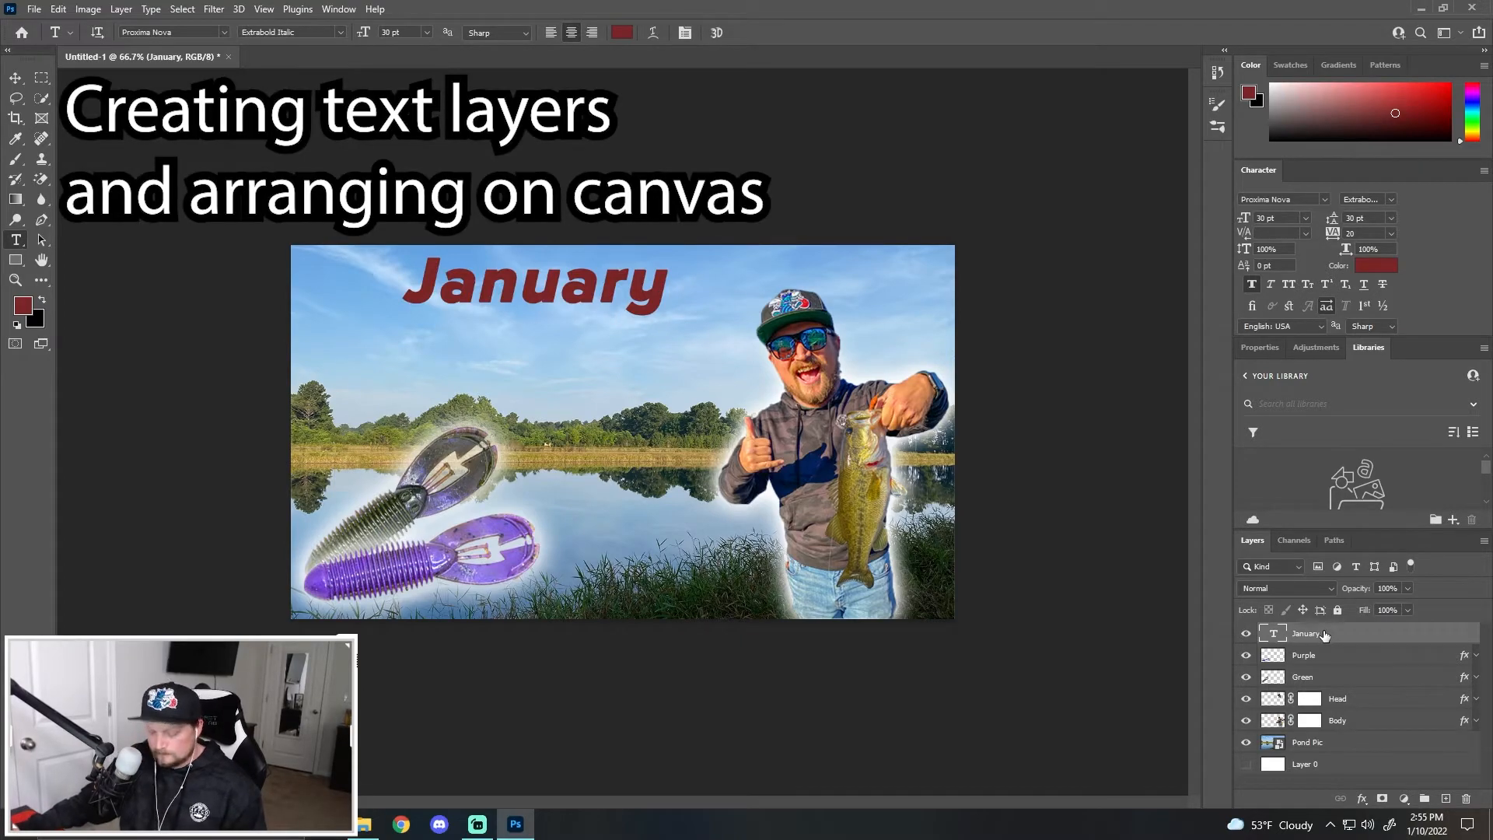
Duplicate the January text layer, change the copy's text to "Pond" and place it beneath January.
{"action": "key", "text": "ctrl+c"}
{"action": "key", "text": "ctrl+v"}
{"action": "double_click", "coordinate": [677, 451]}
{"action": "type", "text": "Pond"}
{"action": "key", "text": "ctrl+Return"}
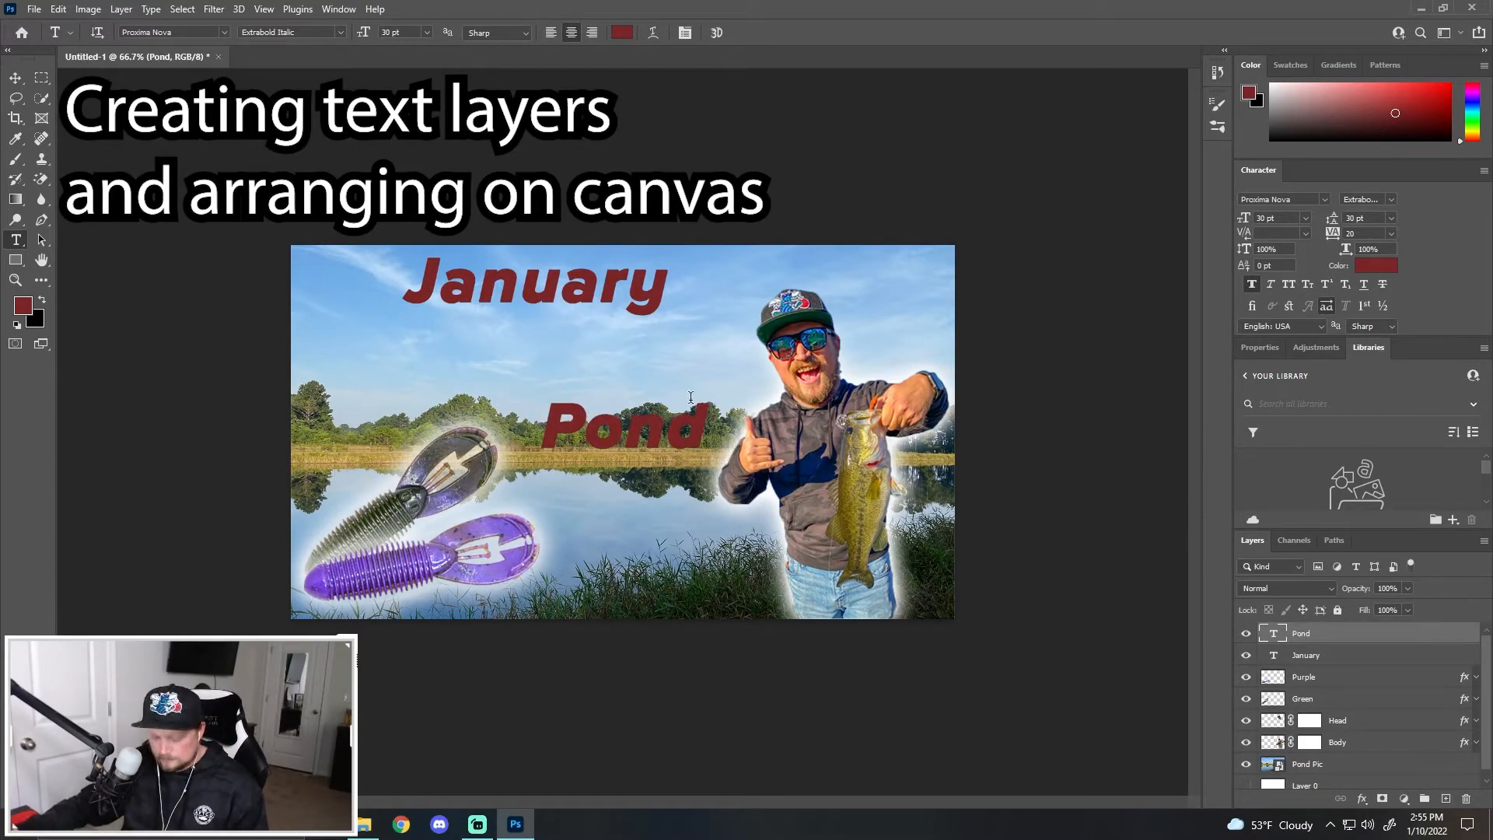
{"action": "key", "text": "v"}
{"action": "left_click_drag", "start_coordinate": [624, 429], "coordinate": [497, 352]}
Duplicate the Pond text layer and change the copy's text to "Challenge".
{"action": "key", "text": "ctrl+c"}
{"action": "key", "text": "ctrl+v"}
{"action": "double_click", "coordinate": [632, 436]}
{"action": "key", "text": "BackSpace"}
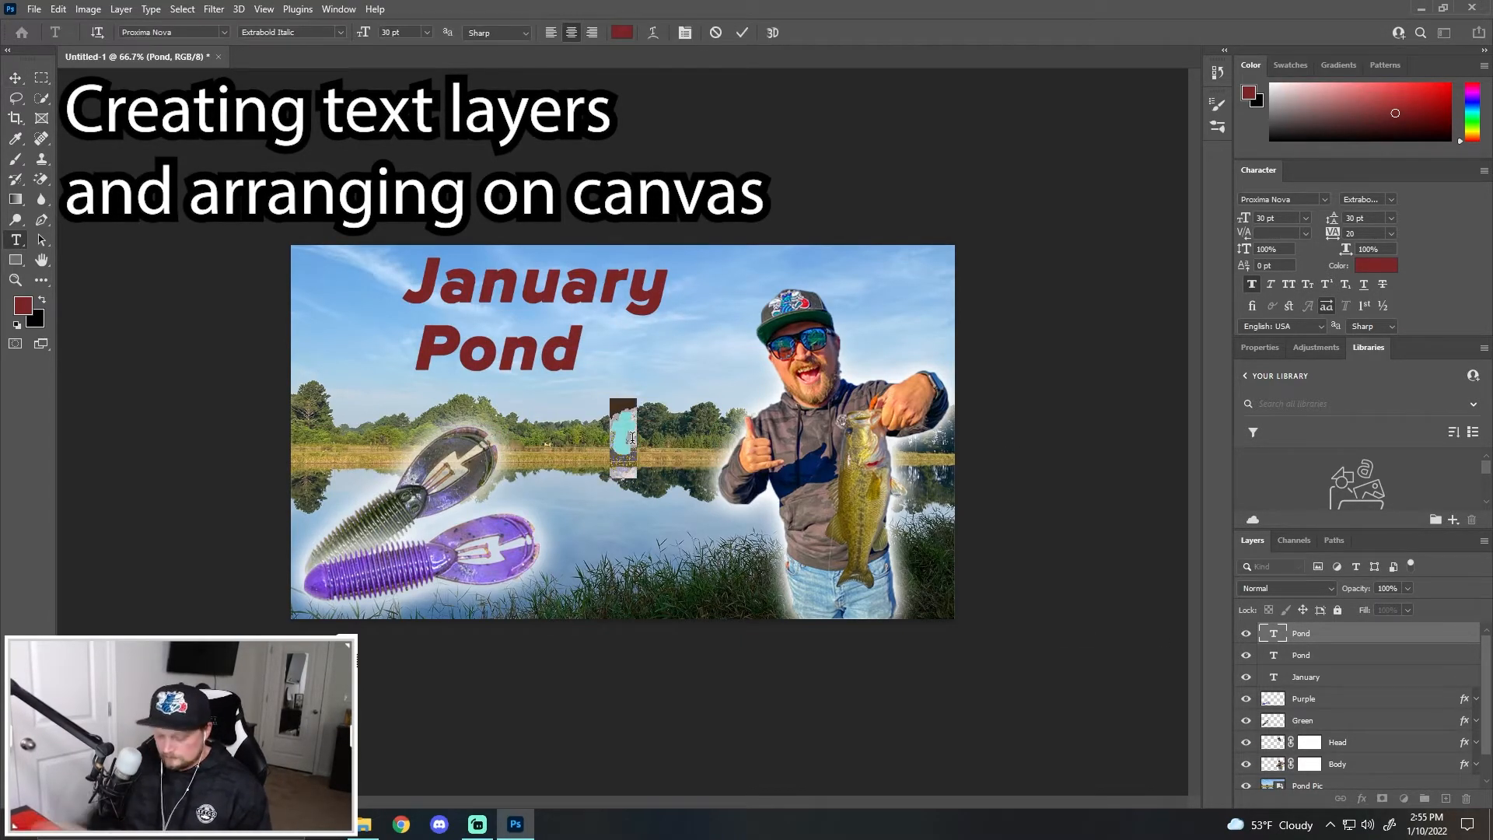
{"action": "type", "text": "Challenge"}
{"action": "left_click_drag", "start_coordinate": [590, 296], "coordinate": [473, 293]}
{"action": "key", "text": "ctrl+Return"}
{"action": "key", "text": "v"}
Arrange Pond beside January on one line, and place Challenge underneath, scaled to about 136% to span both words.
{"action": "left_click", "coordinate": [1336, 683]}
{"action": "left_click_drag", "start_coordinate": [514, 356], "coordinate": [687, 294]}
{"action": "left_click_drag", "start_coordinate": [500, 440], "coordinate": [316, 332]}
{"action": "key", "text": "ctrl+t"}
{"action": "left_click_drag", "start_coordinate": [639, 381], "coordinate": [753, 408]}
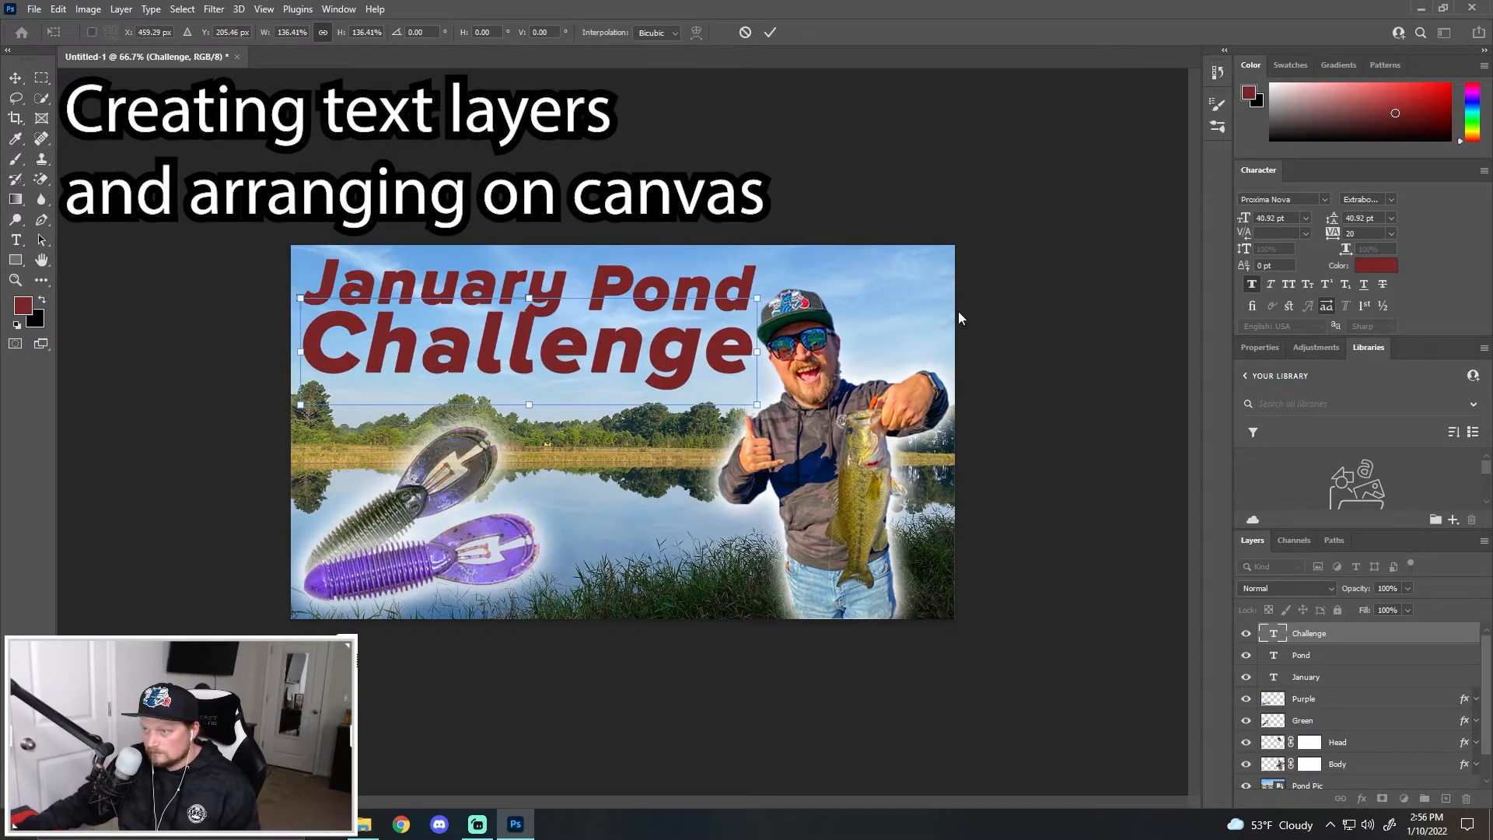
{"action": "key", "text": "Return"}
{"action": "left_click", "coordinate": [830, 440]}
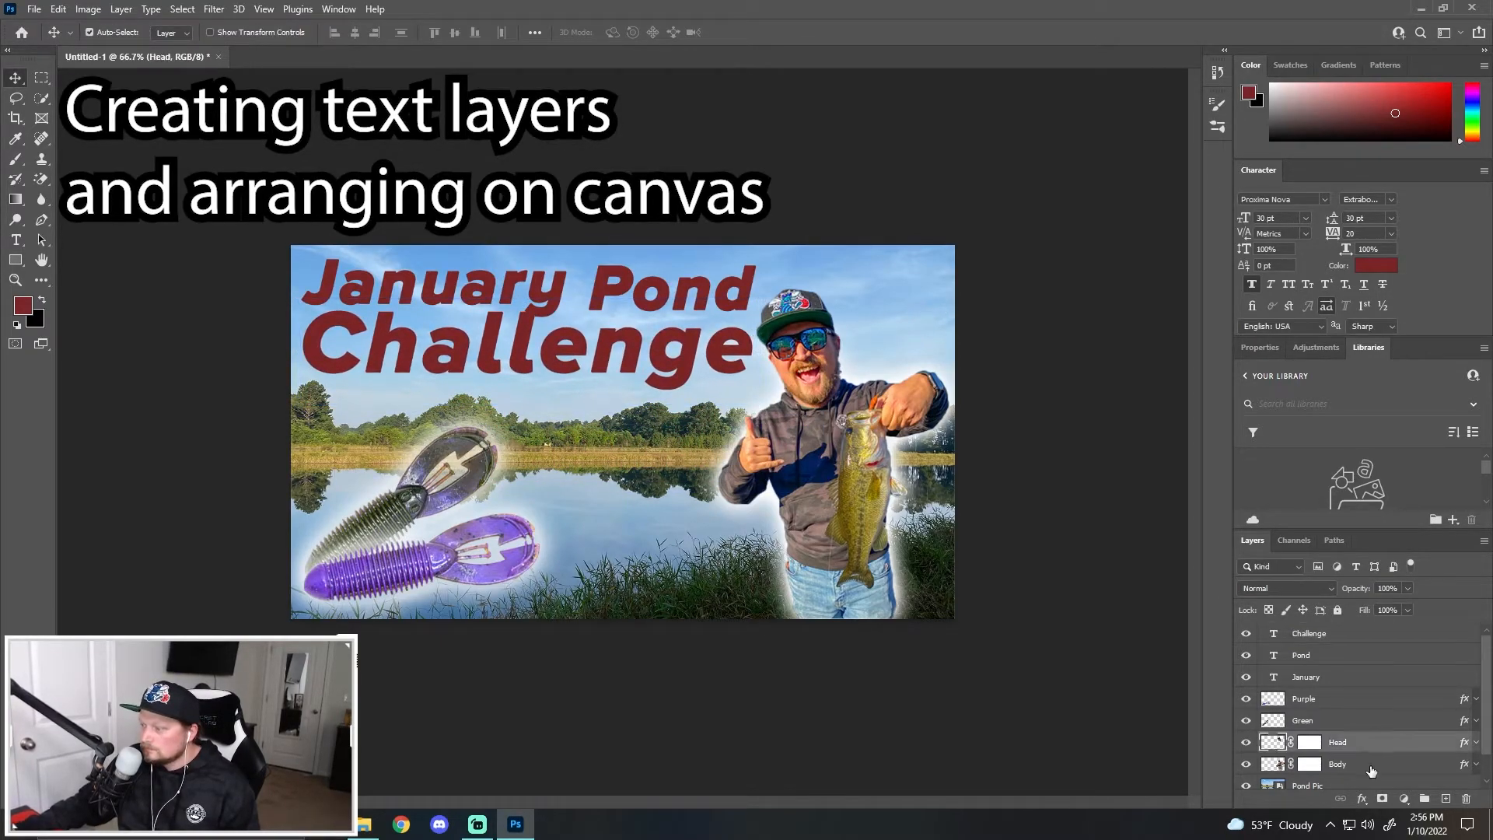
{"action": "key", "text": "ctrl+t"}
{"action": "left_click_drag", "start_coordinate": [951, 322], "coordinate": [993, 271]}
{"action": "key", "text": "ctrl+z"}
Enlarge the Head and Body layers together and shift the man slightly up and left beside the title.
{"action": "left_click", "coordinate": [1369, 743], "text": "shift"}
{"action": "key", "text": "ctrl+t"}
{"action": "left_click_drag", "start_coordinate": [873, 317], "coordinate": [855, 318]}
{"action": "key", "text": "Return"}
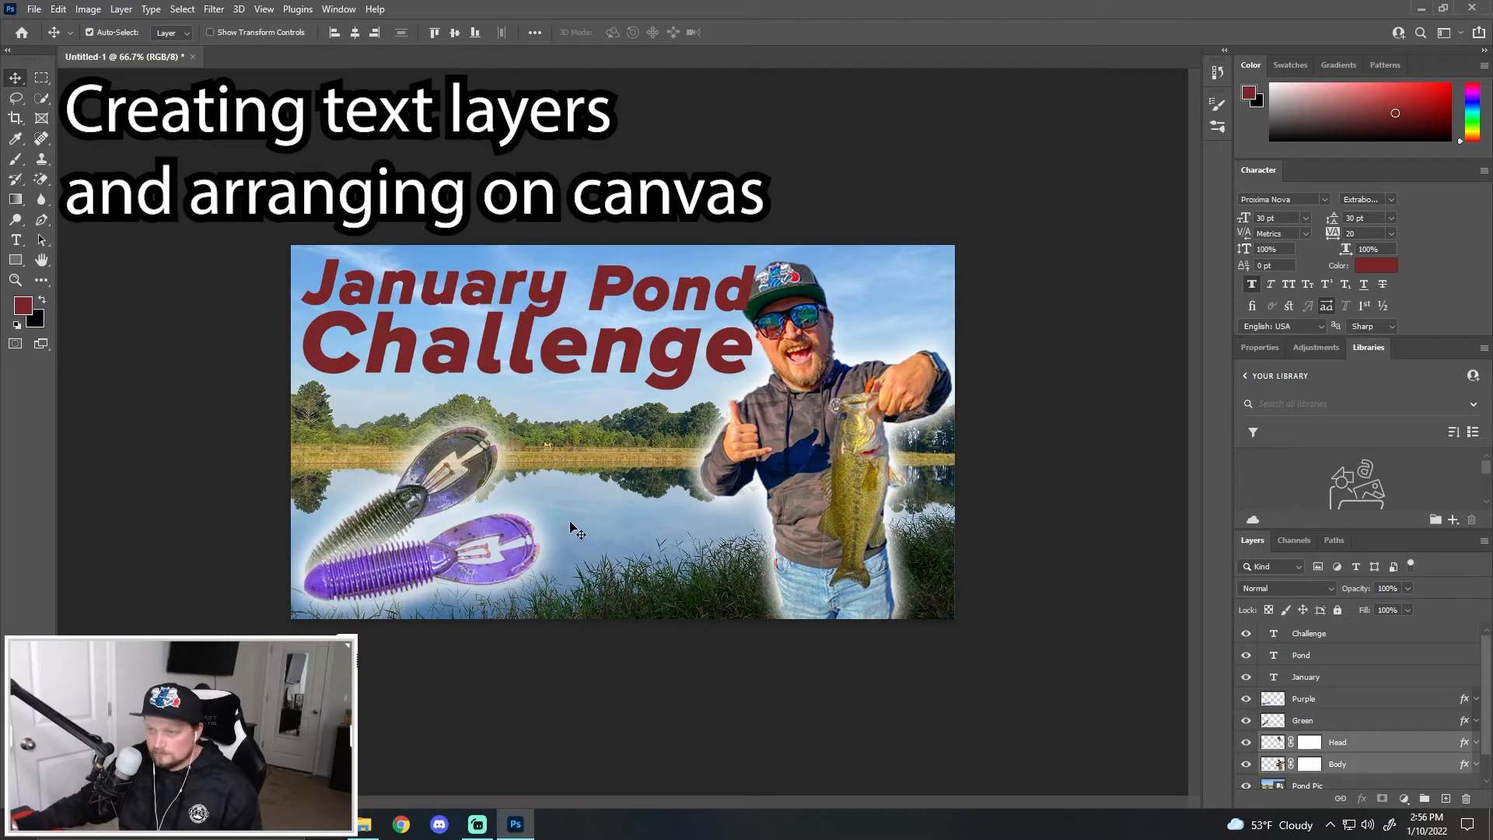
Change the text color of the Challenge, Pond and January layers to white.
{"action": "left_click", "coordinate": [1375, 693]}
{"action": "left_click", "coordinate": [1367, 637]}
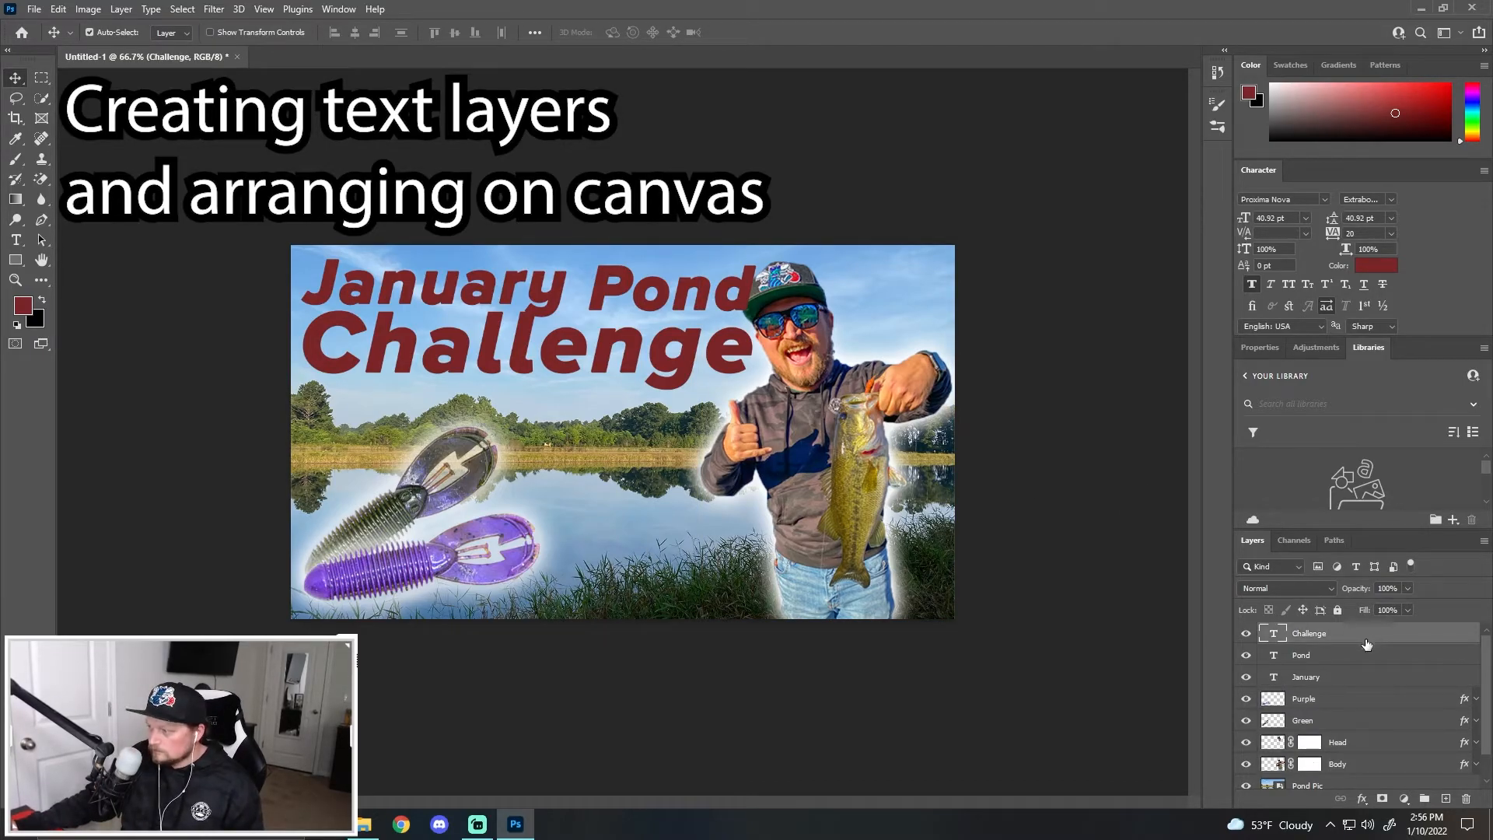
{"action": "left_click", "coordinate": [1321, 682], "text": "shift"}
{"action": "left_click", "coordinate": [1376, 266]}
{"action": "left_click_drag", "start_coordinate": [1046, 502], "coordinate": [970, 431]}
{"action": "left_click", "coordinate": [1371, 467]}
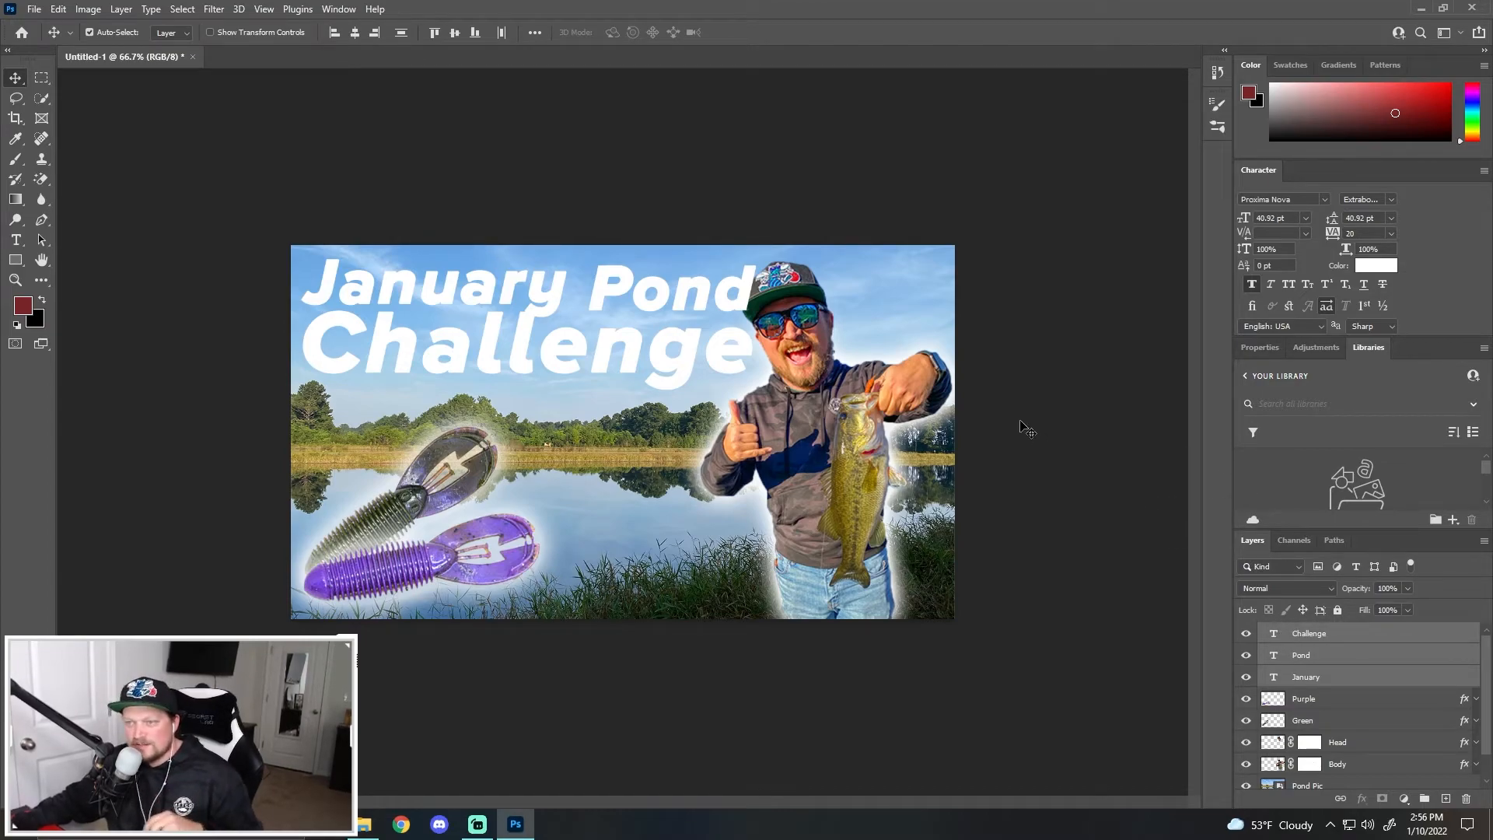
Set the text color of the Challenge, Pond and January layers to bright yellow, e5f031.
{"action": "left_click", "coordinate": [1341, 689]}
{"action": "left_click", "coordinate": [1333, 639]}
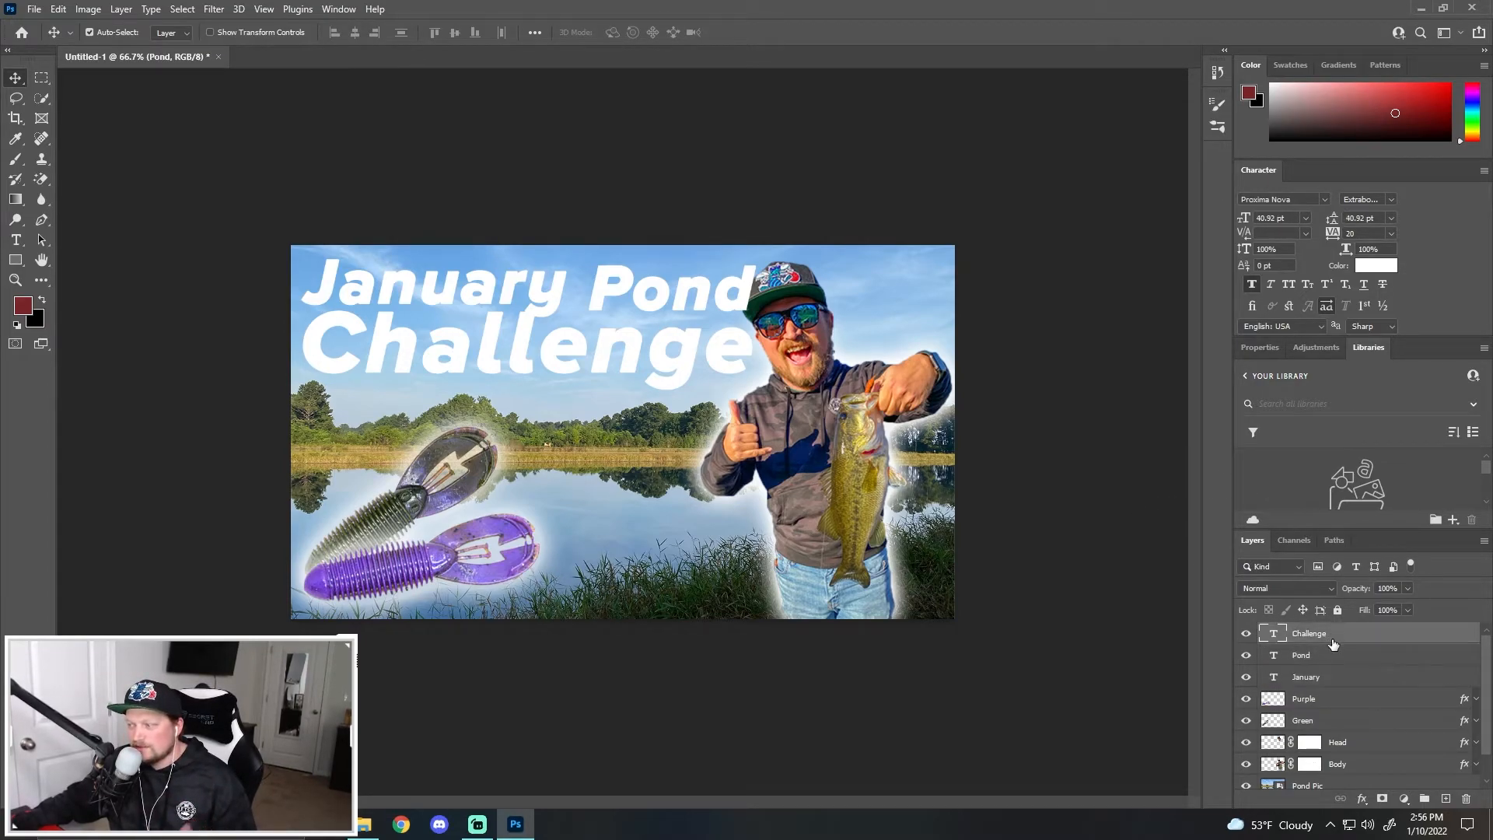
{"action": "left_click", "coordinate": [1331, 683], "text": "shift"}
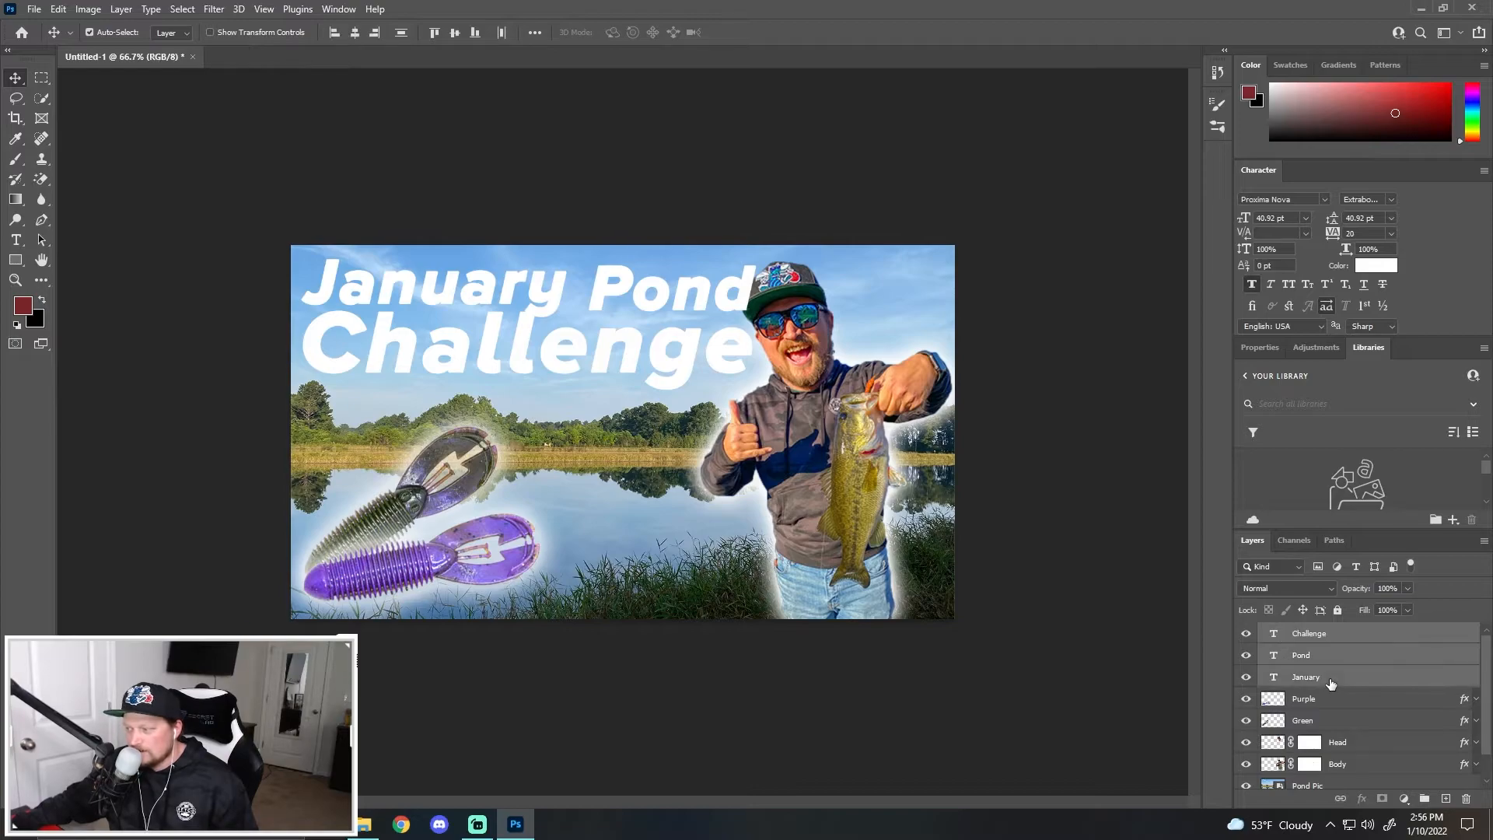
{"action": "left_click", "coordinate": [1371, 269]}
{"action": "left_click_drag", "start_coordinate": [1187, 534], "coordinate": [1050, 465]}
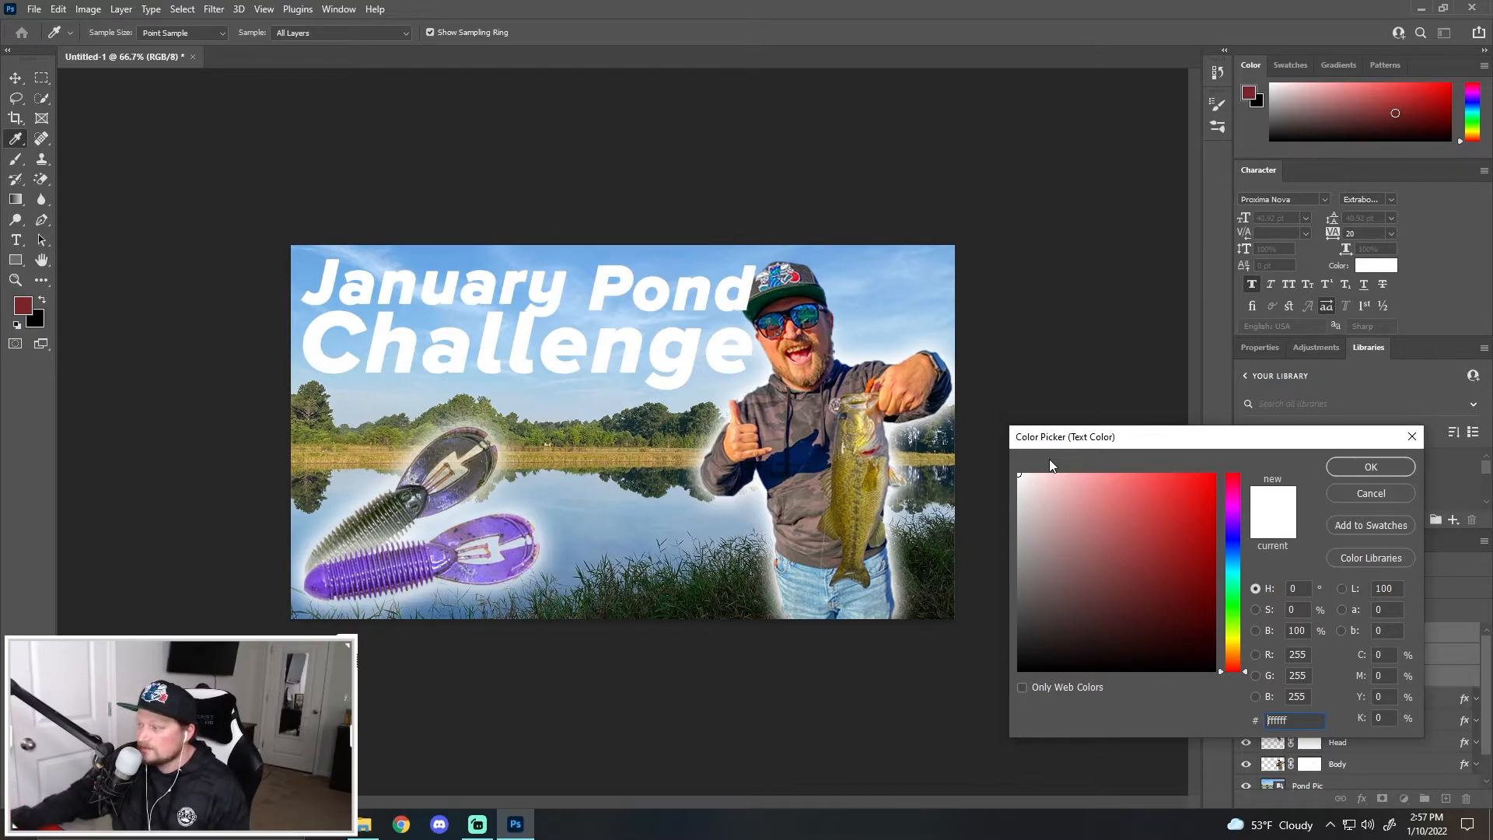
{"action": "left_click_drag", "start_coordinate": [1245, 657], "coordinate": [1237, 638]}
{"action": "left_click", "coordinate": [1176, 485]}
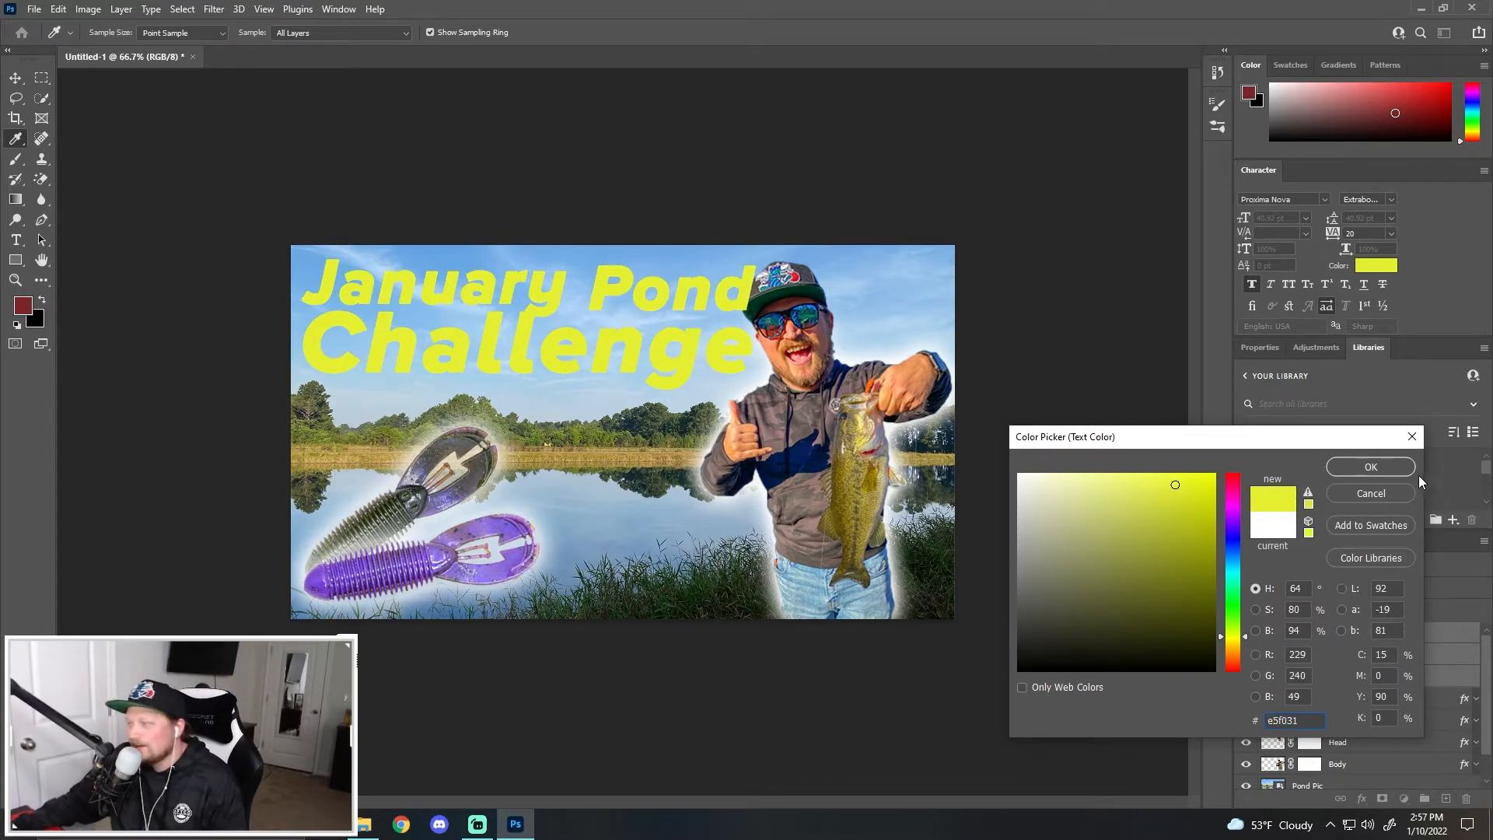
{"action": "left_click", "coordinate": [1369, 469]}
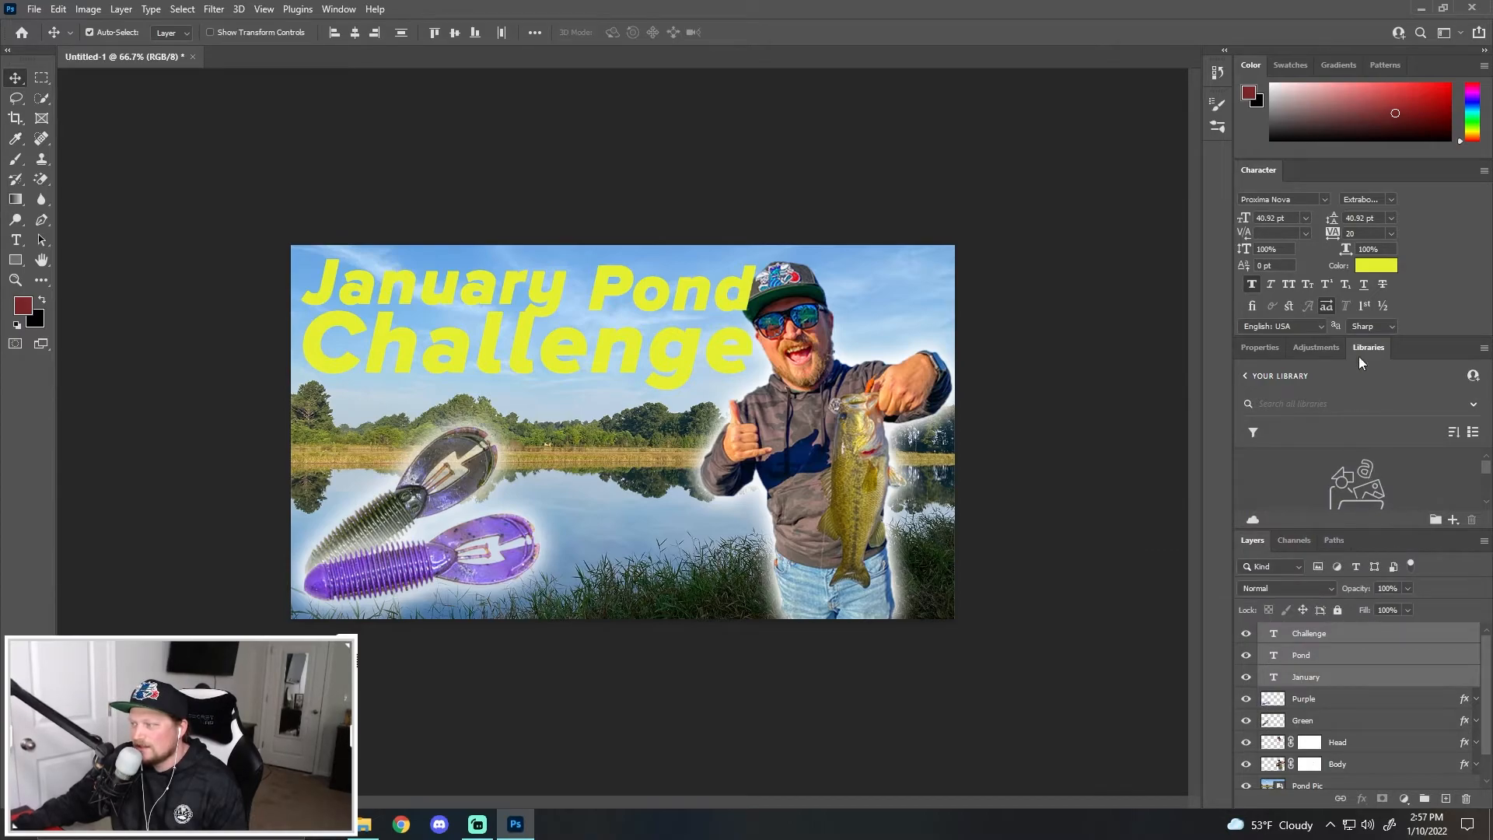
Give the Challenge text layer a black outside stroke with a size of 8 px.
{"action": "left_click", "coordinate": [1377, 633]}
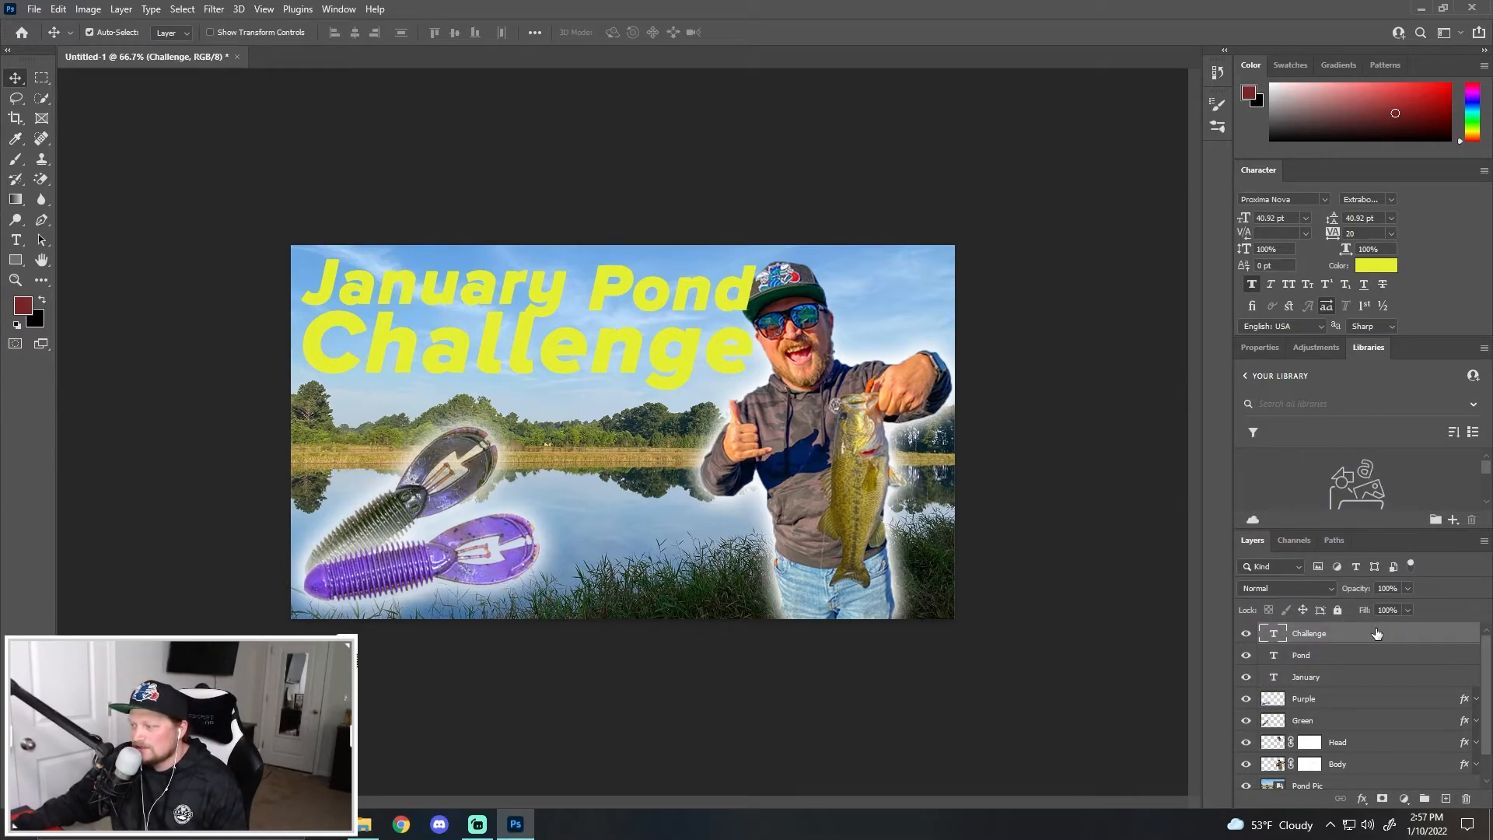
{"action": "double_click", "coordinate": [1379, 634]}
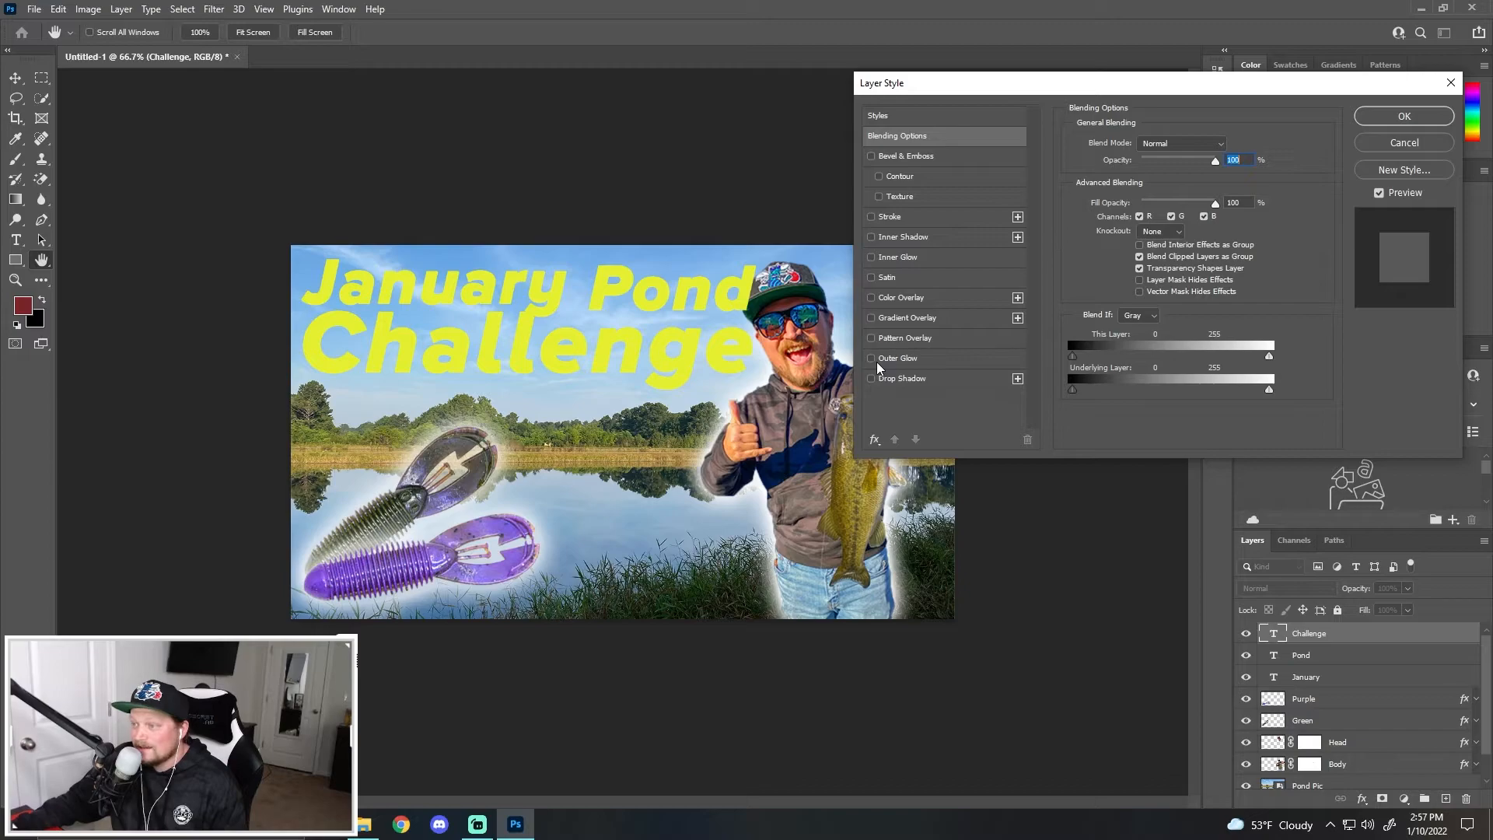
{"action": "left_click", "coordinate": [872, 217]}
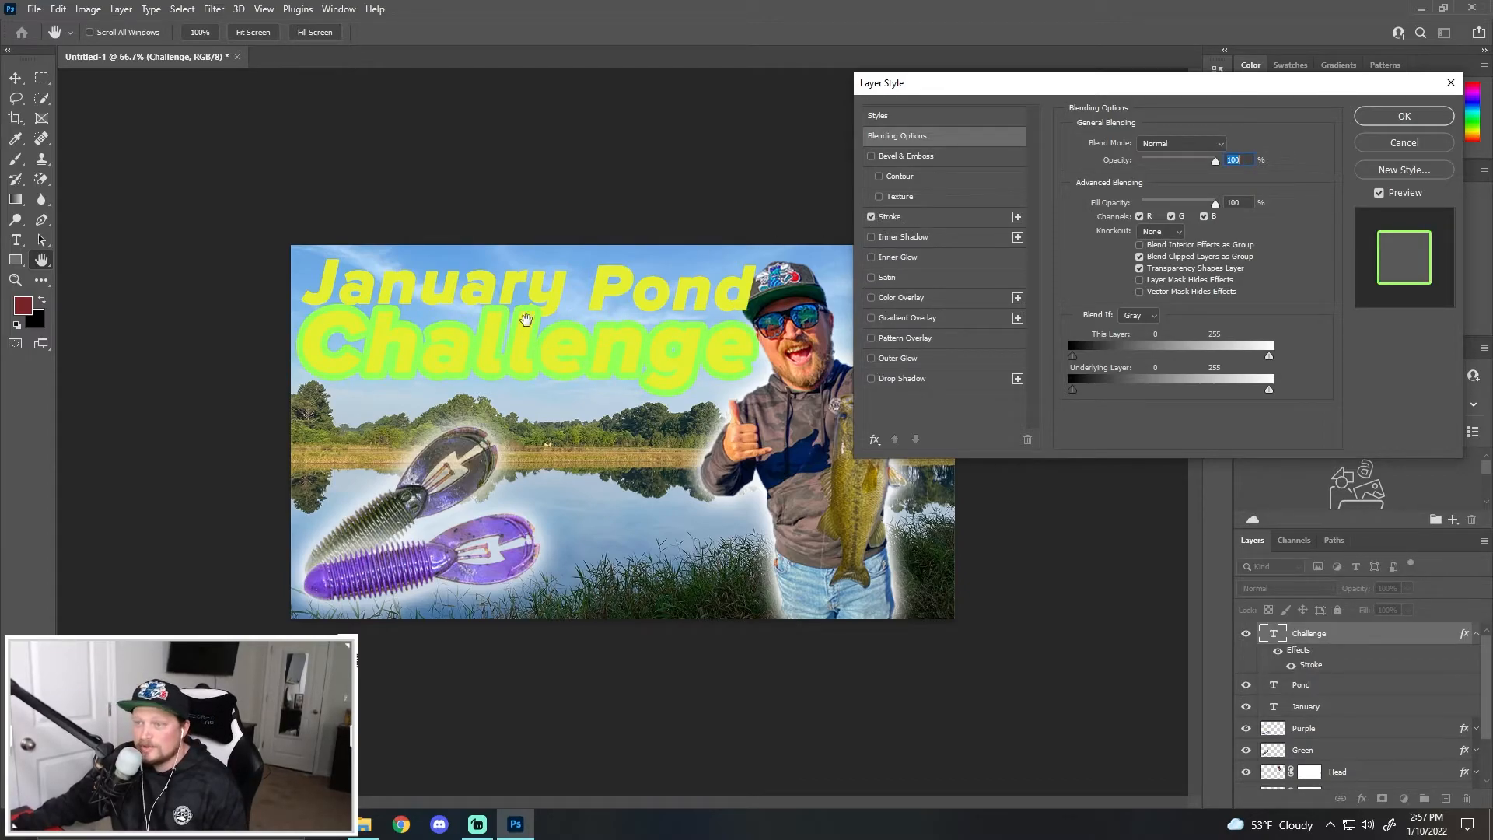
{"action": "left_click", "coordinate": [947, 222]}
{"action": "left_click", "coordinate": [1111, 256]}
{"action": "left_click_drag", "start_coordinate": [1117, 511], "coordinate": [1141, 671]}
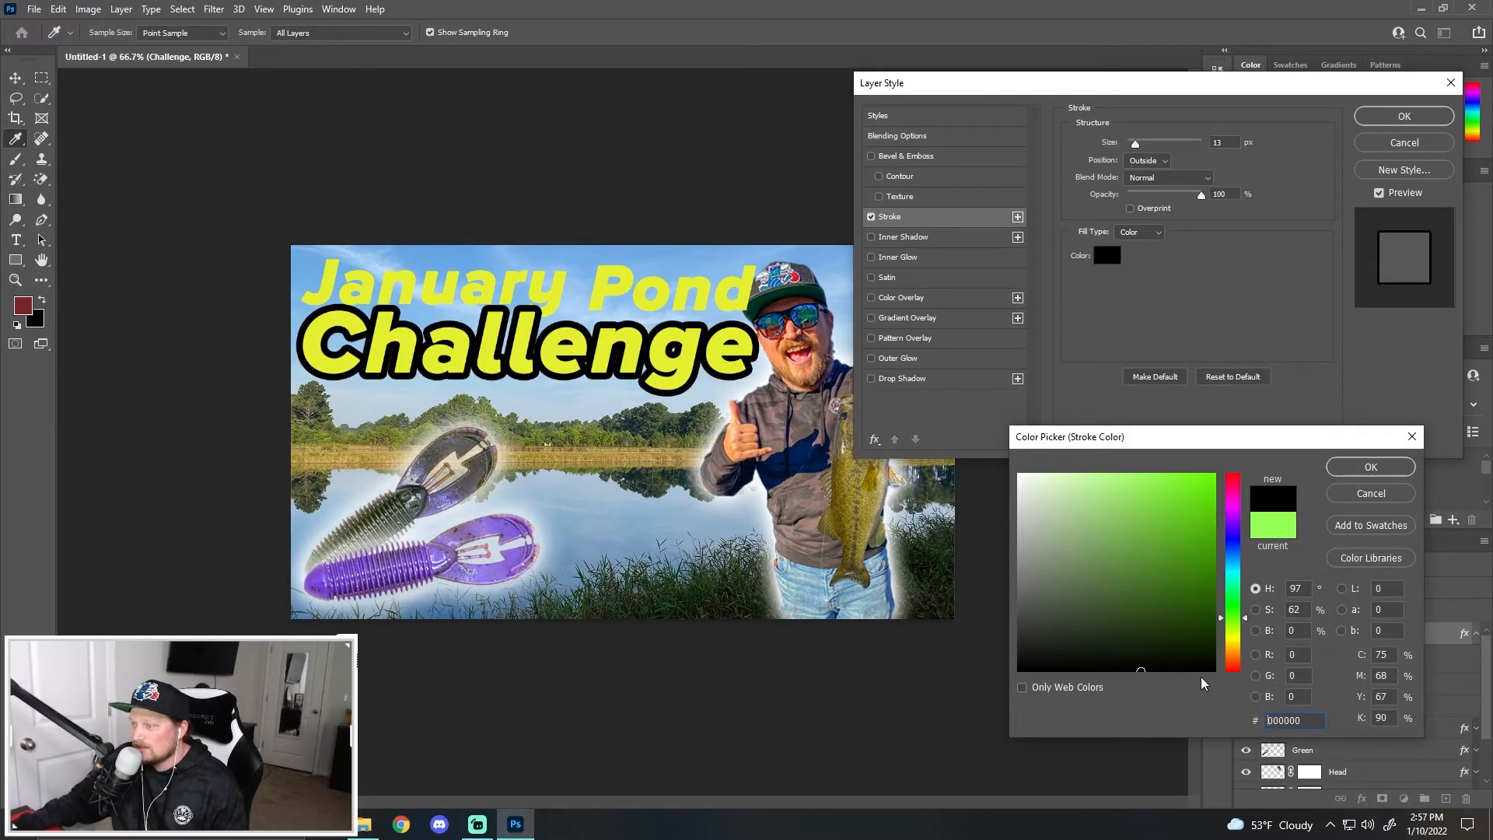
{"action": "left_click", "coordinate": [1370, 471]}
{"action": "left_click_drag", "start_coordinate": [1125, 143], "coordinate": [1134, 146]}
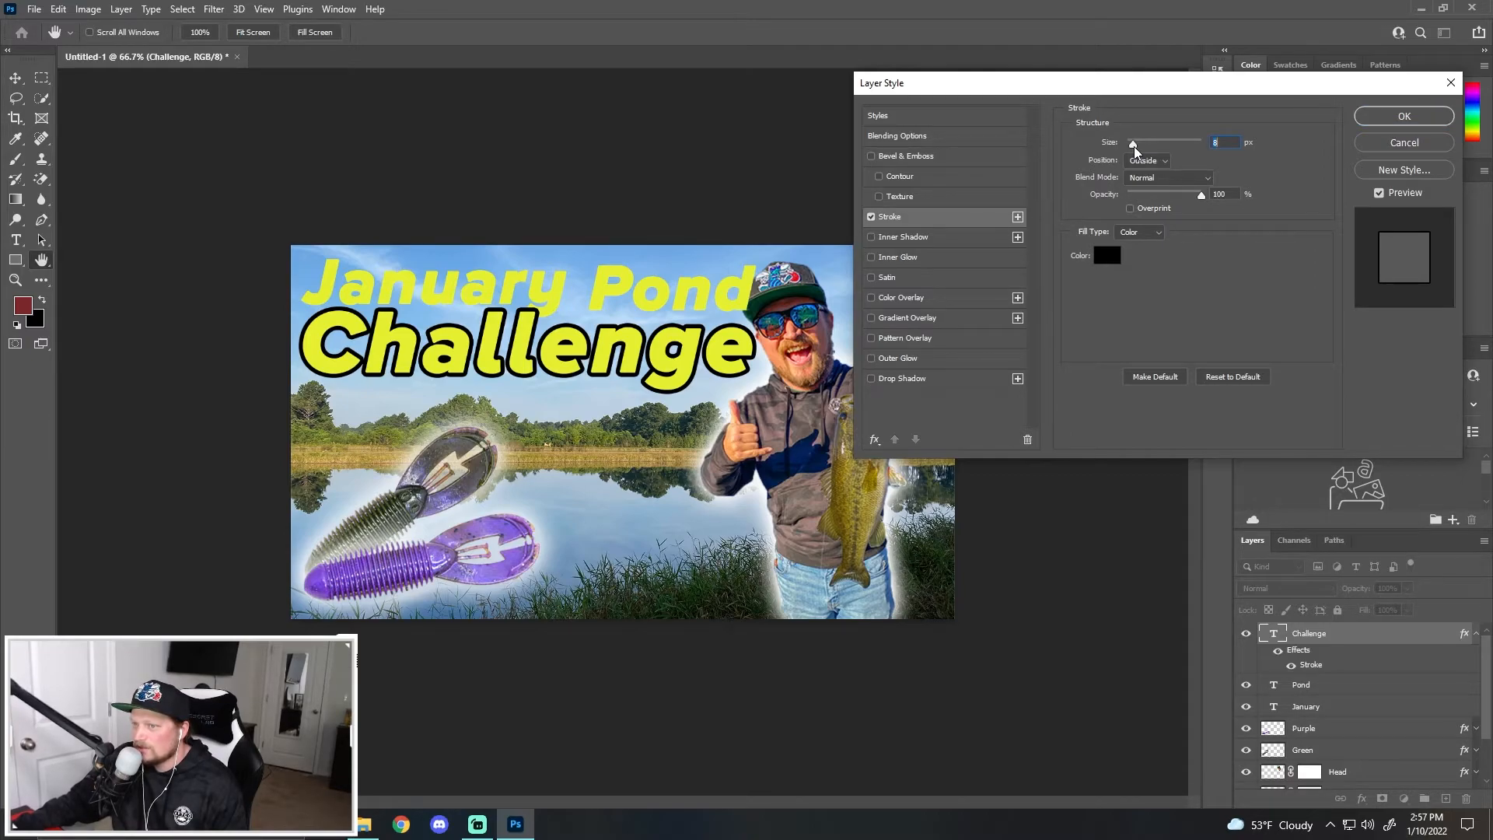
{"action": "left_click", "coordinate": [1405, 116]}
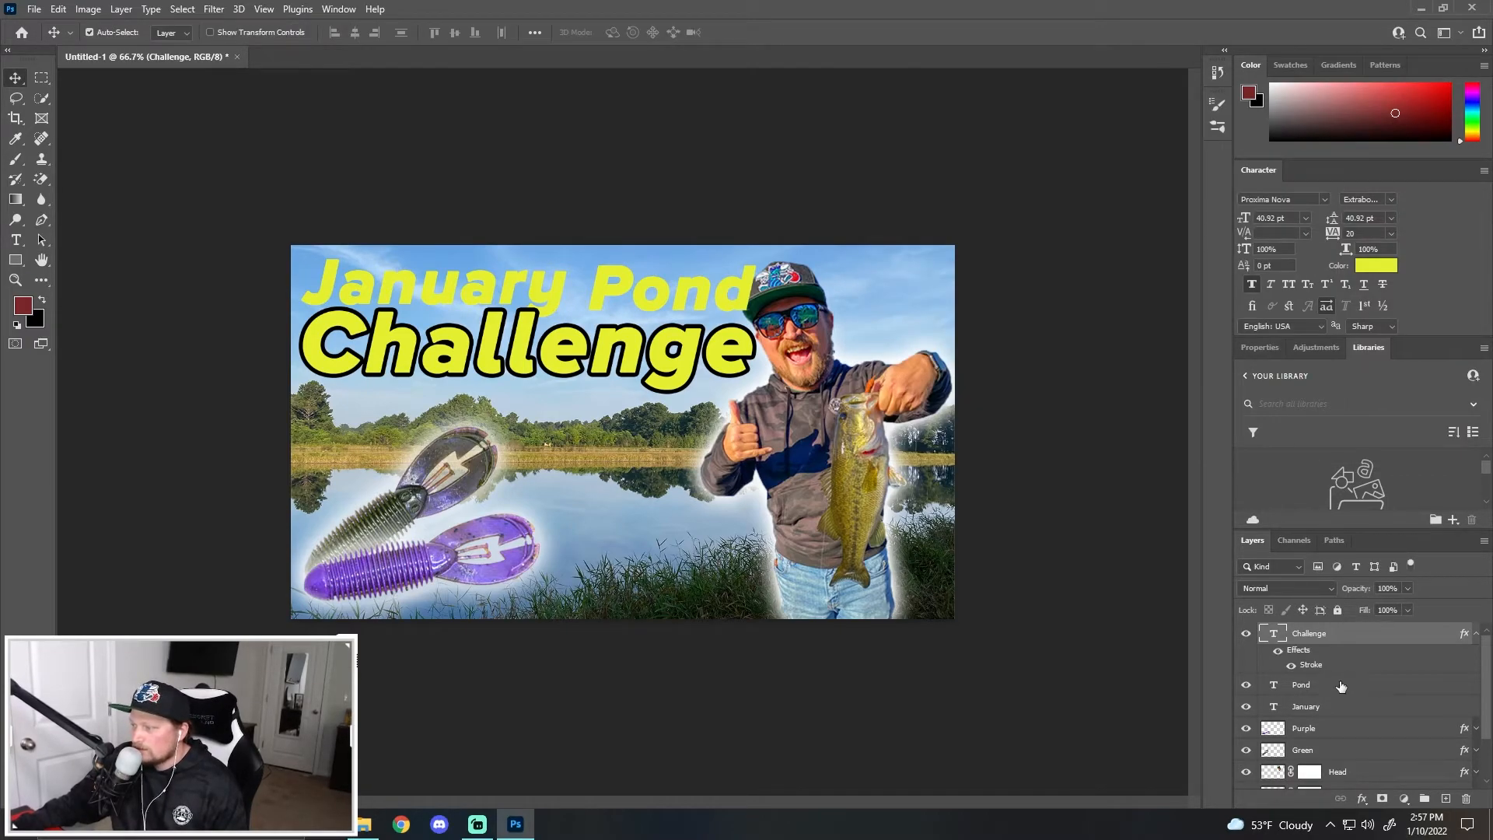
Apply the same black stroke outline to the Pond and January text layers.
{"action": "double_click", "coordinate": [1377, 662]}
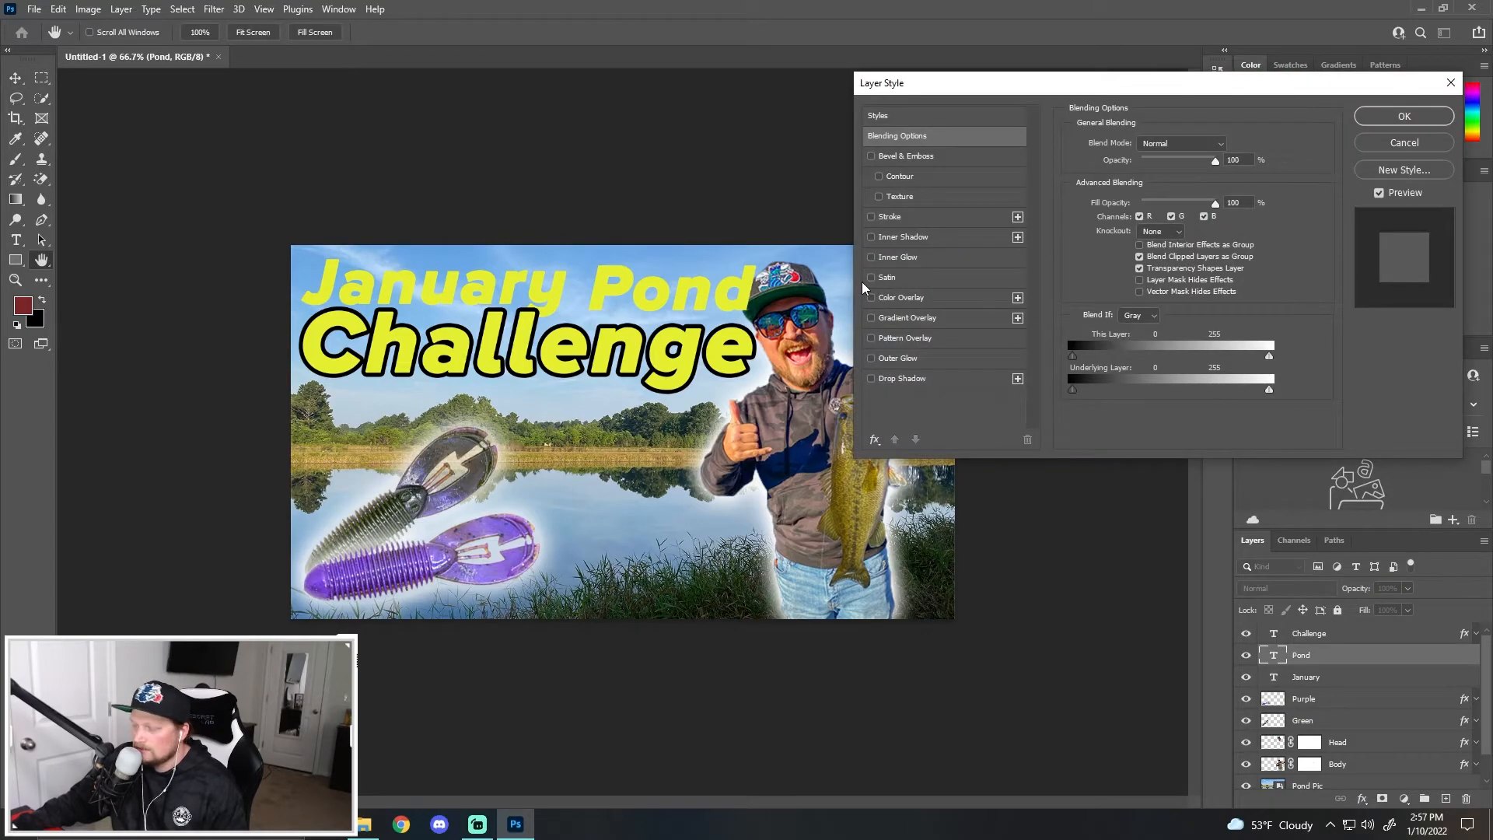
{"action": "left_click", "coordinate": [871, 217]}
{"action": "key", "text": "Return"}
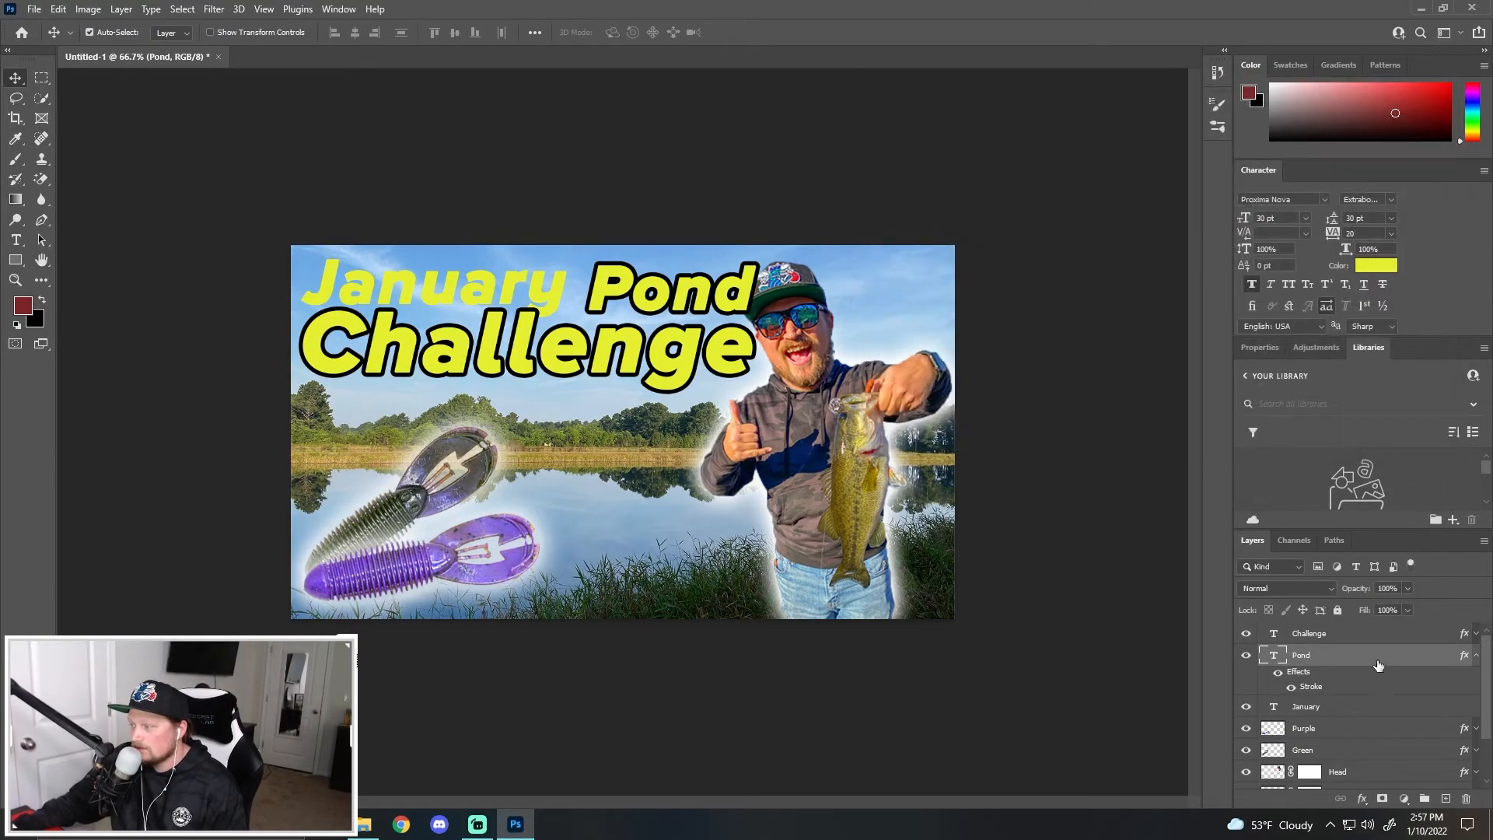
{"action": "double_click", "coordinate": [1313, 705]}
{"action": "double_click", "coordinate": [1397, 710]}
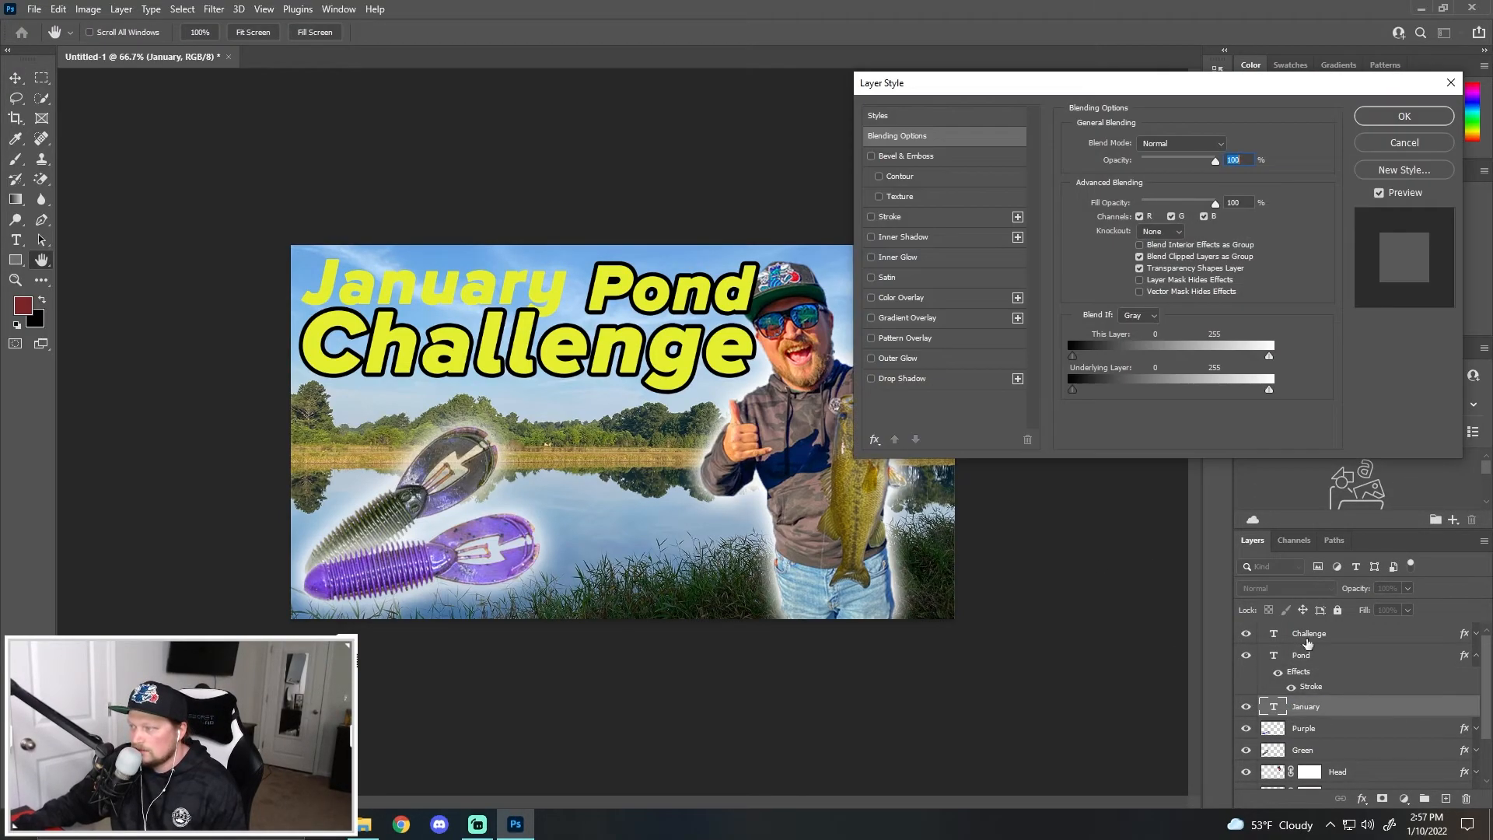
{"action": "left_click", "coordinate": [871, 217]}
{"action": "key", "text": "Return"}
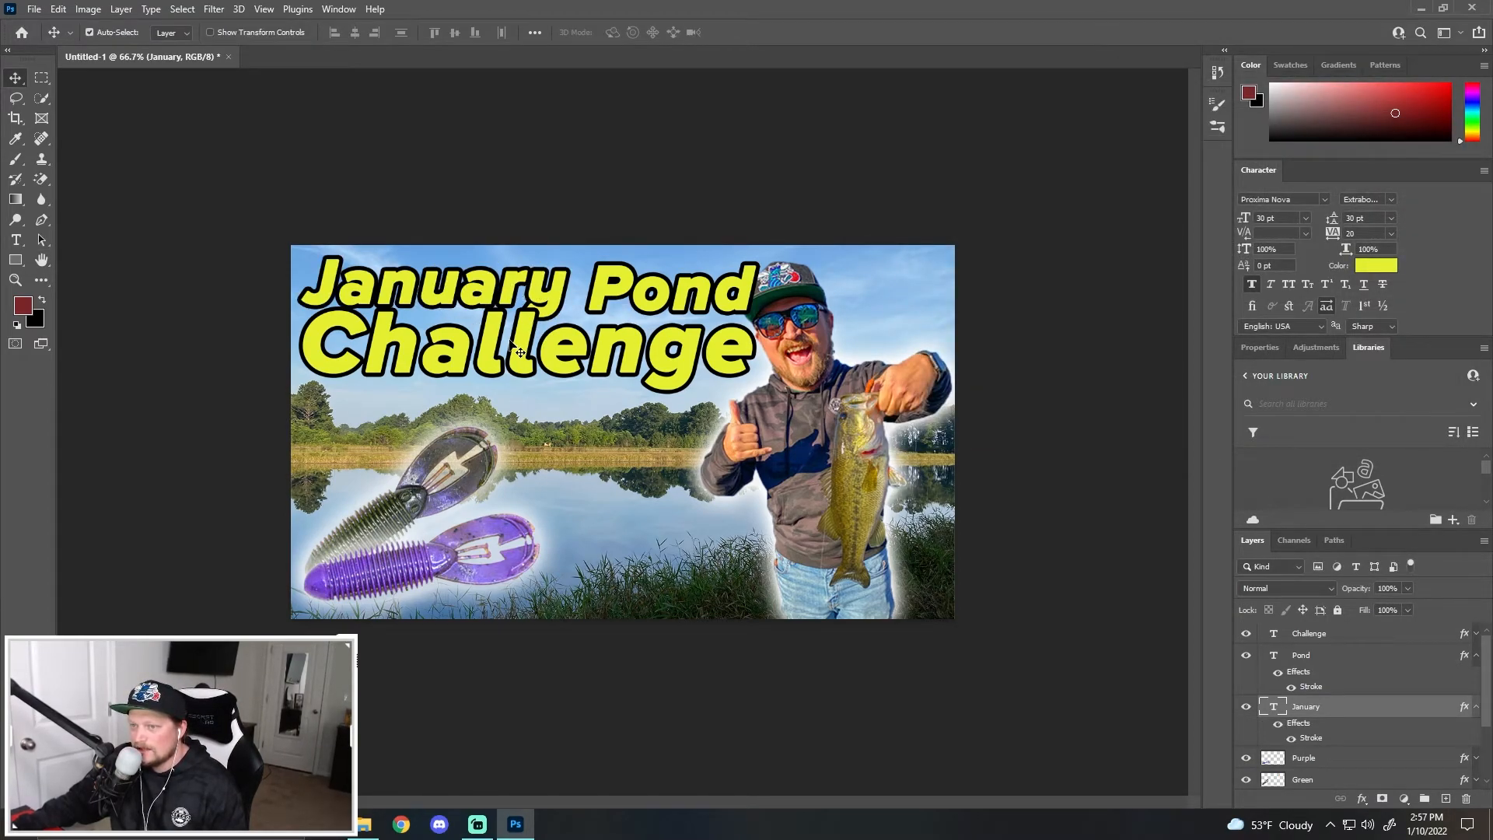
Scale the Challenge text down to about 93% and shift it slightly left and up under January Pond.
{"action": "left_click", "coordinate": [532, 328]}
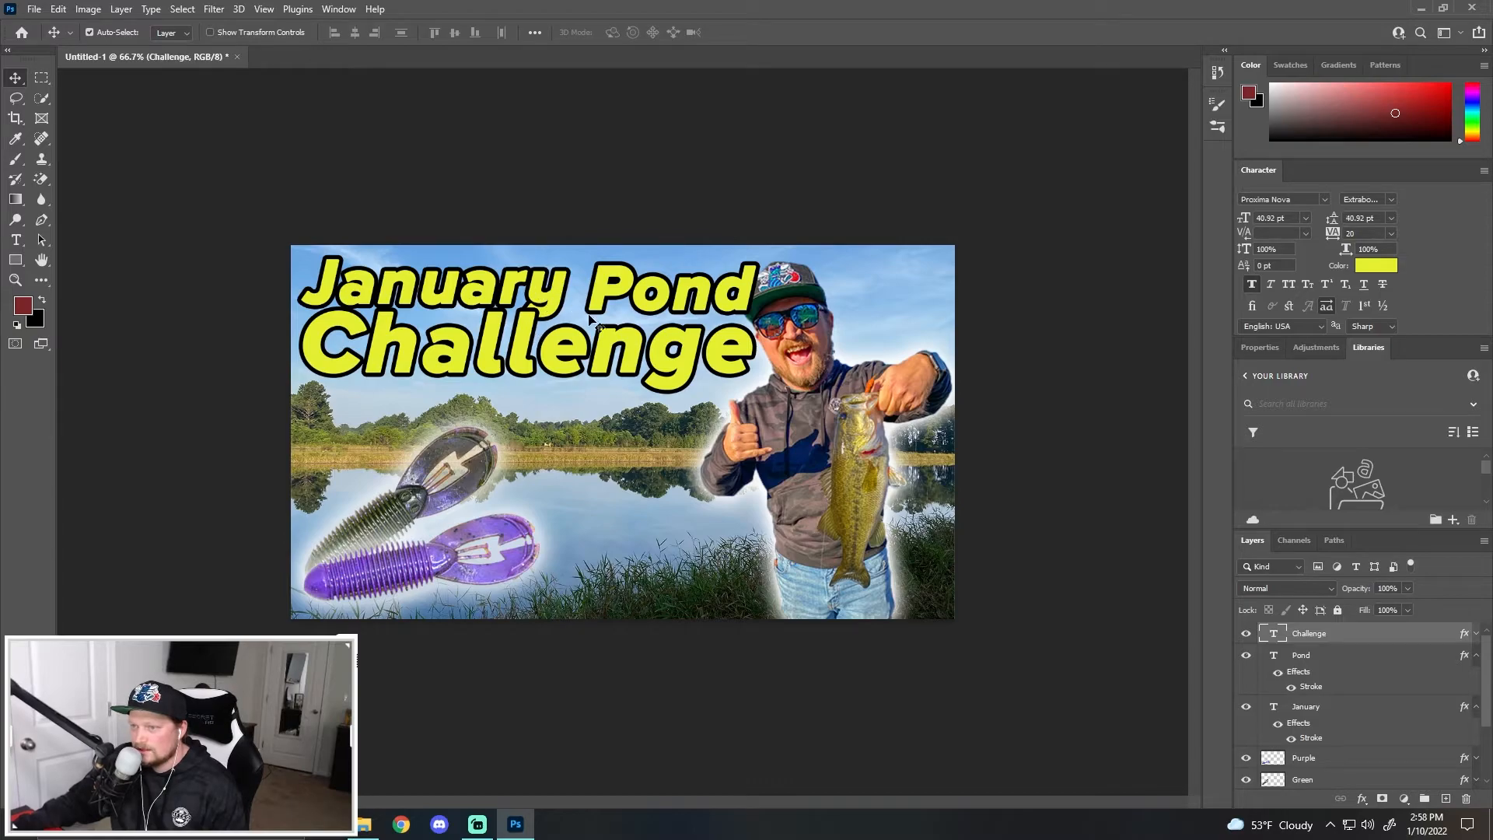
{"action": "key", "text": "ctrl+t"}
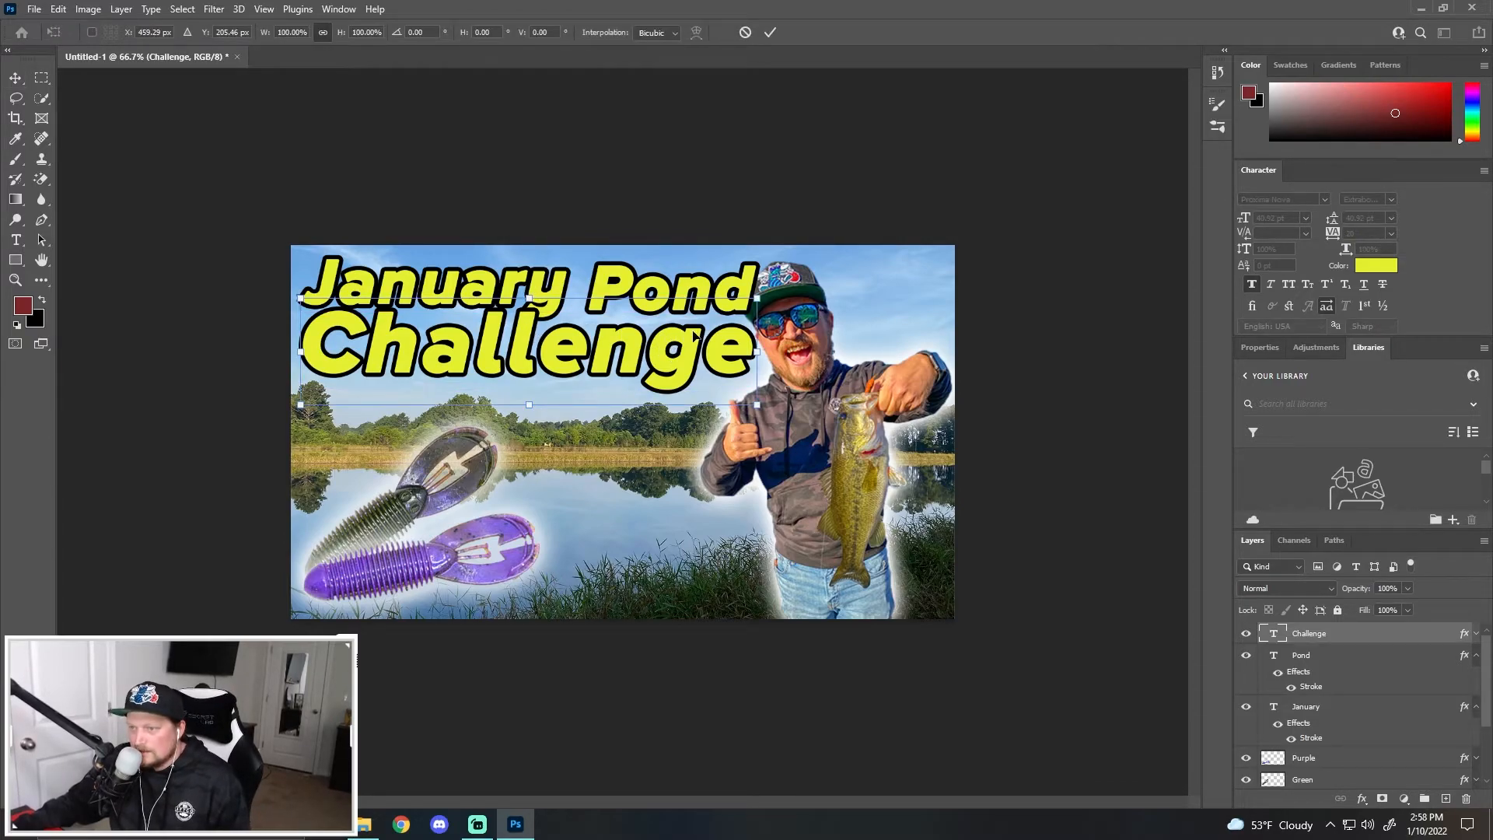
{"action": "left_click_drag", "start_coordinate": [759, 293], "coordinate": [726, 305]}
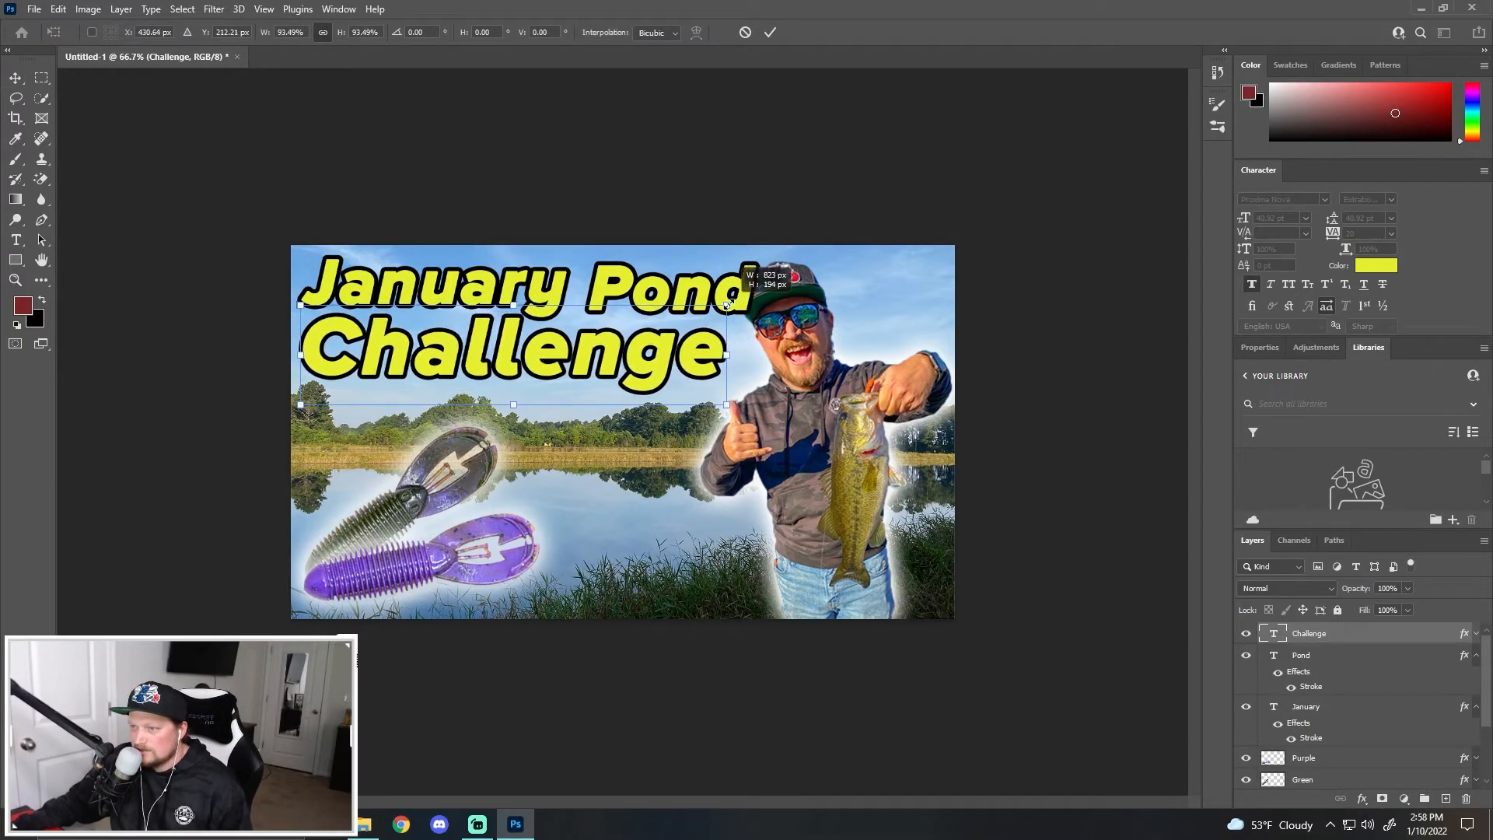
{"action": "left_click_drag", "start_coordinate": [626, 364], "coordinate": [623, 361]}
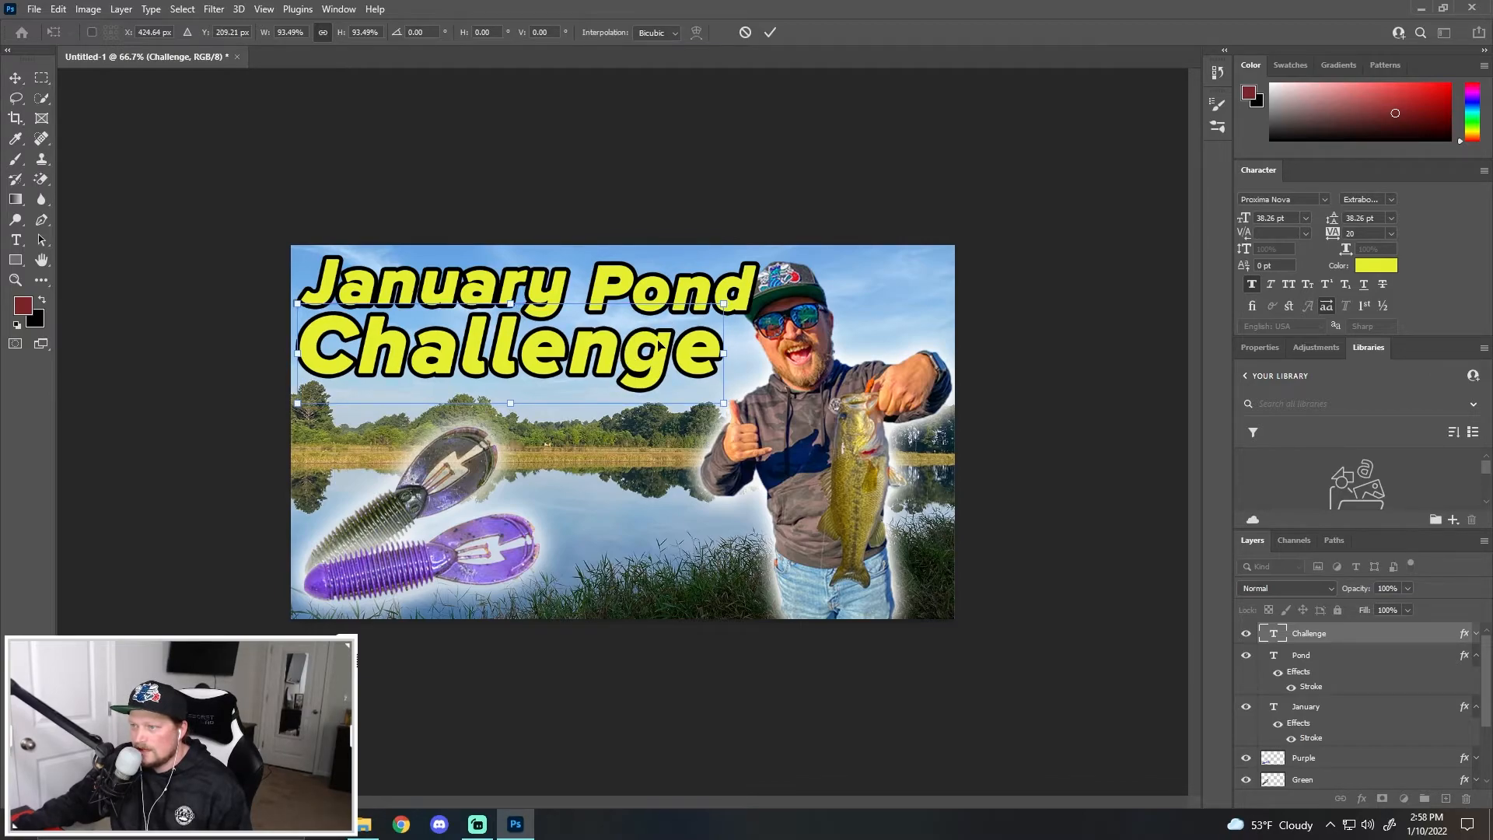
{"action": "key", "text": "Return"}
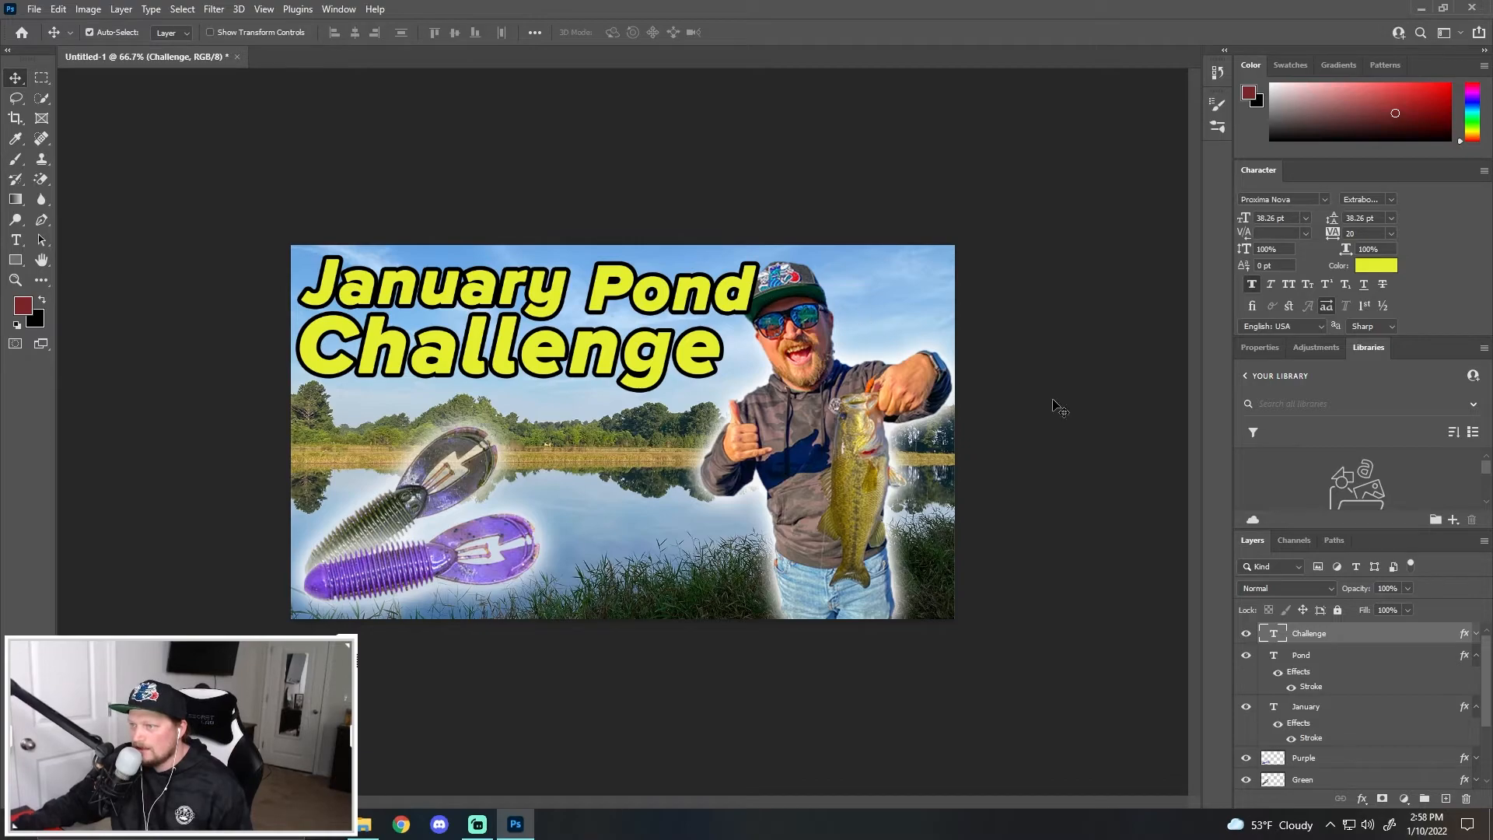
Collapse the Pond and January layer effects and move the Pond text layer behind the man, between Body and Pond Pic.
{"action": "left_click", "coordinate": [1476, 655]}
{"action": "left_click", "coordinate": [1478, 677]}
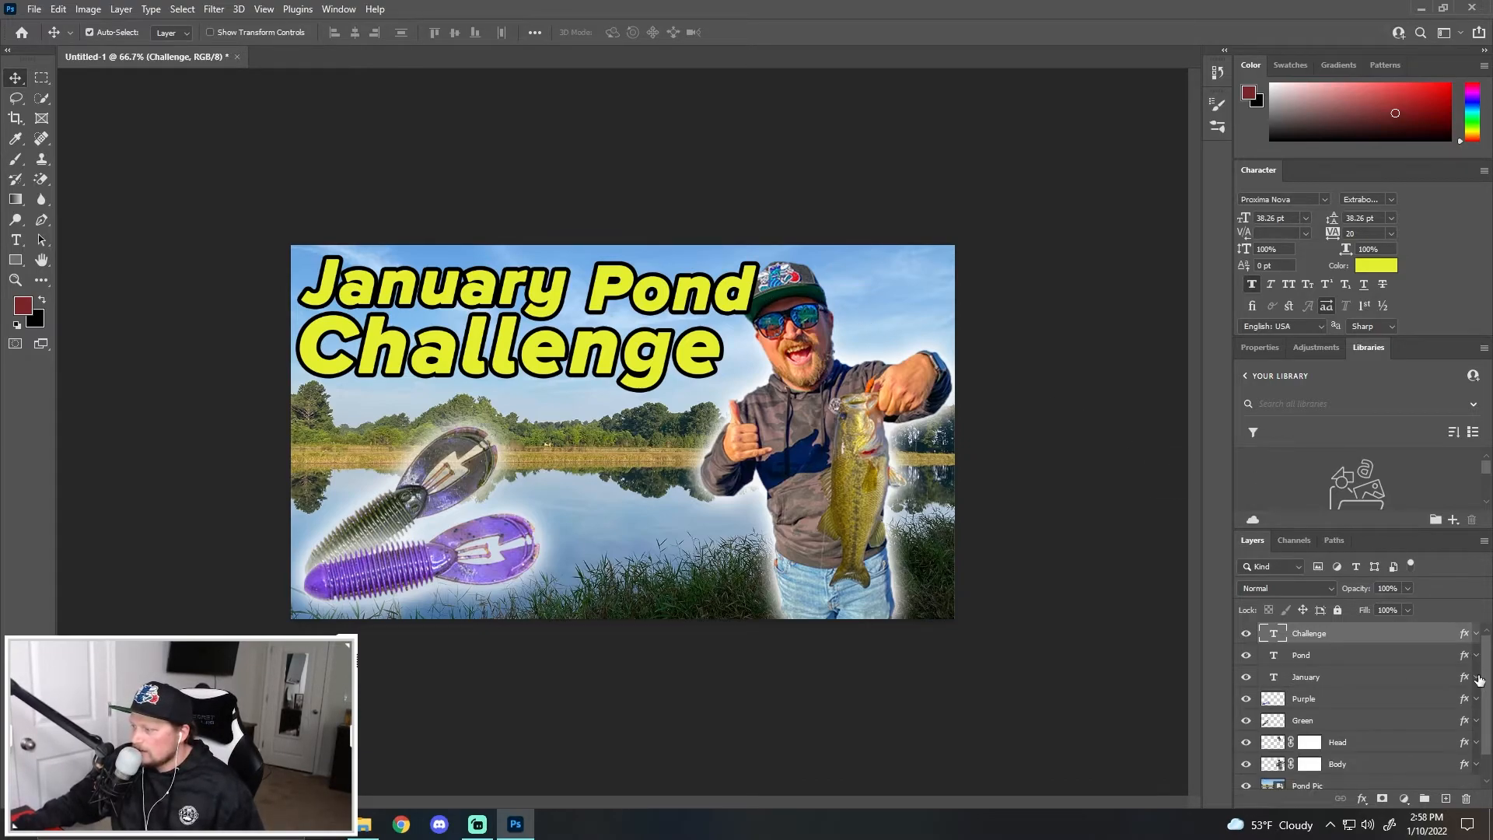
{"action": "left_click", "coordinate": [1313, 656]}
{"action": "left_click_drag", "start_coordinate": [1334, 660], "coordinate": [1354, 780]}
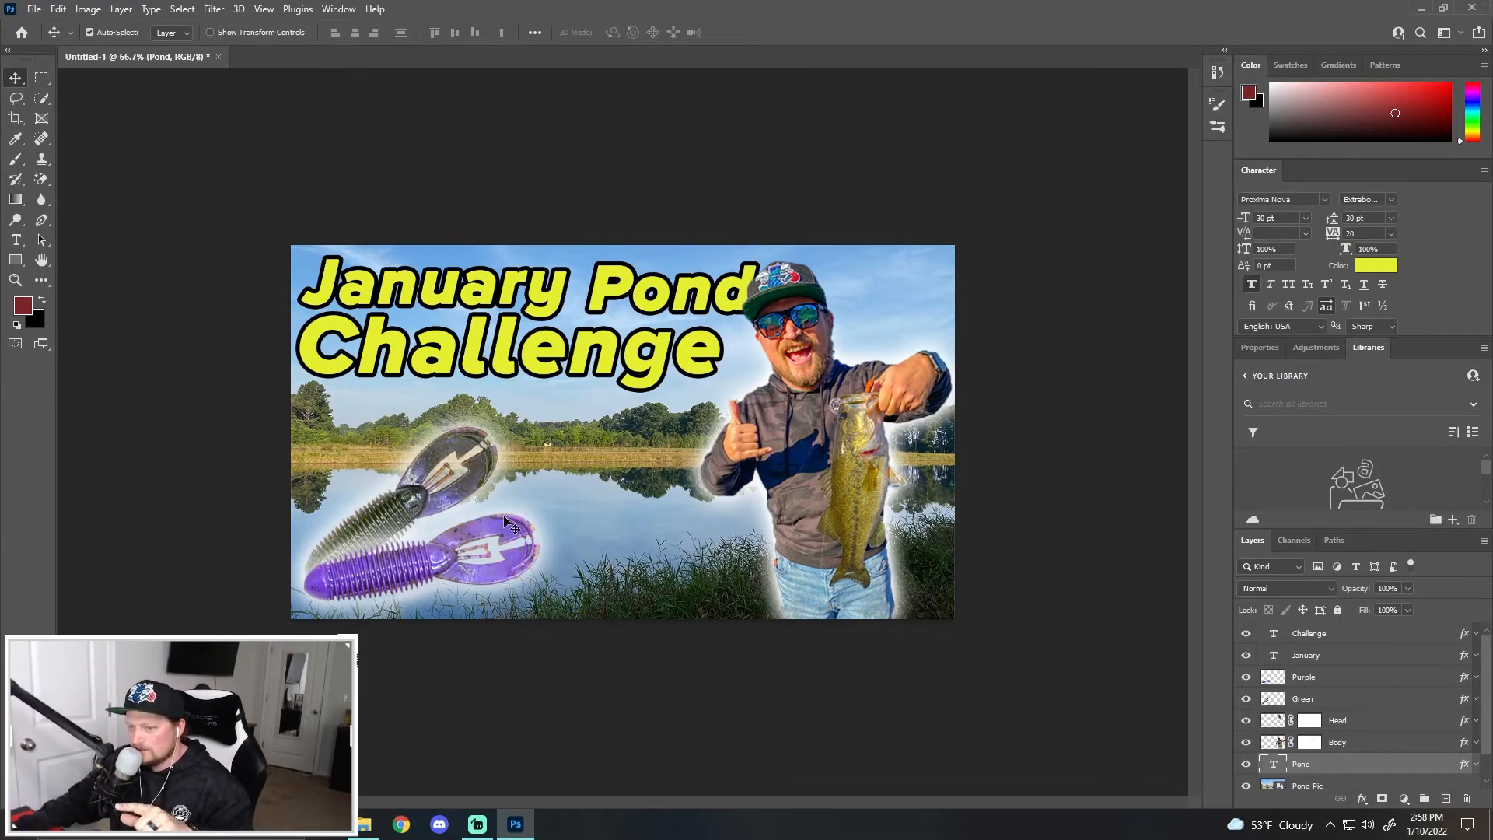
Scale the Purple and Green lures together to about 51% and shift them toward the thumbnail's lower-left corner.
{"action": "left_click", "coordinate": [1330, 694]}
{"action": "left_click", "coordinate": [1329, 681], "text": "shift"}
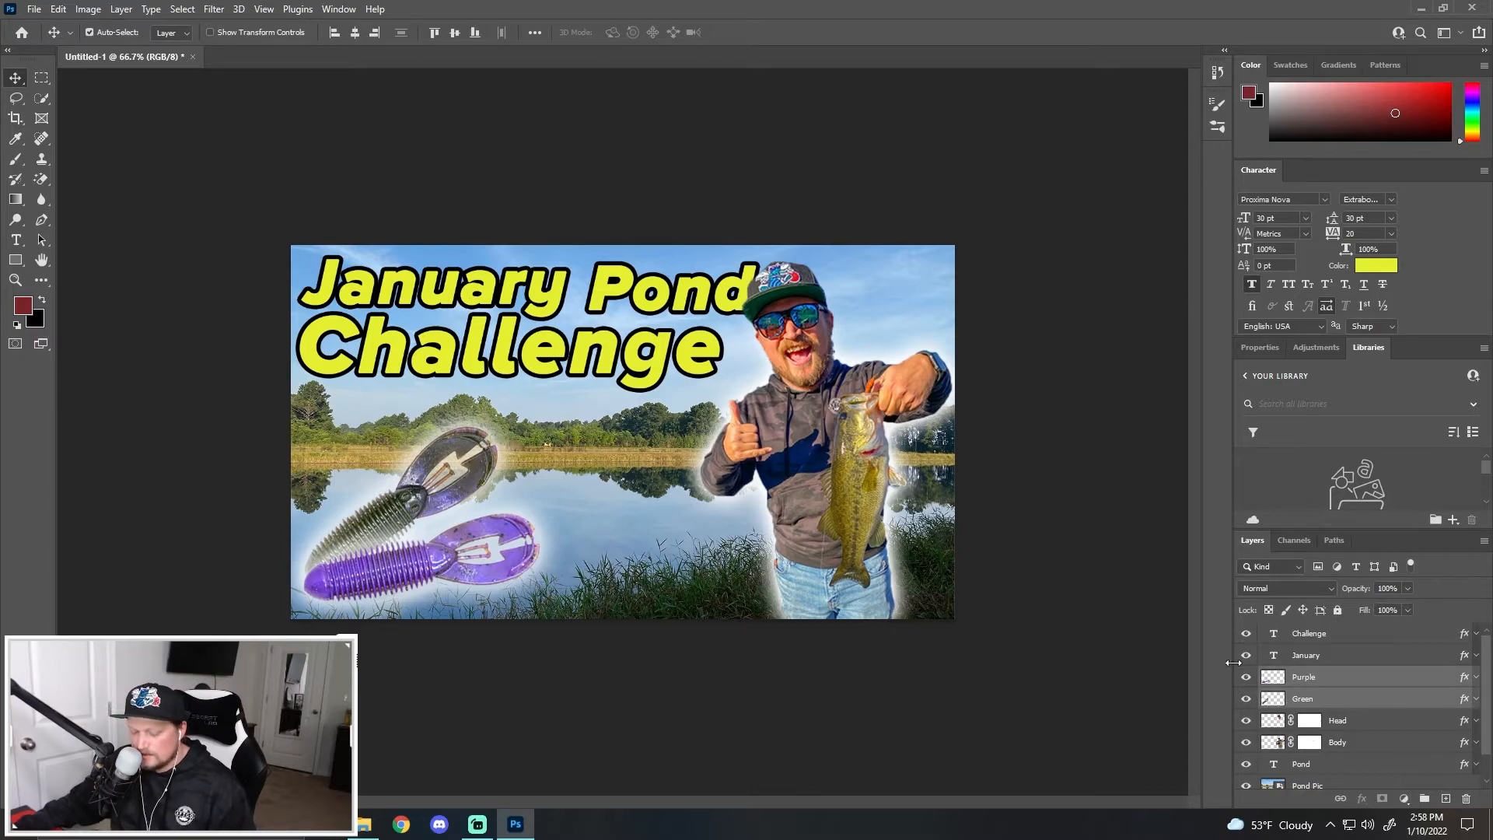
{"action": "key", "text": "ctrl+t"}
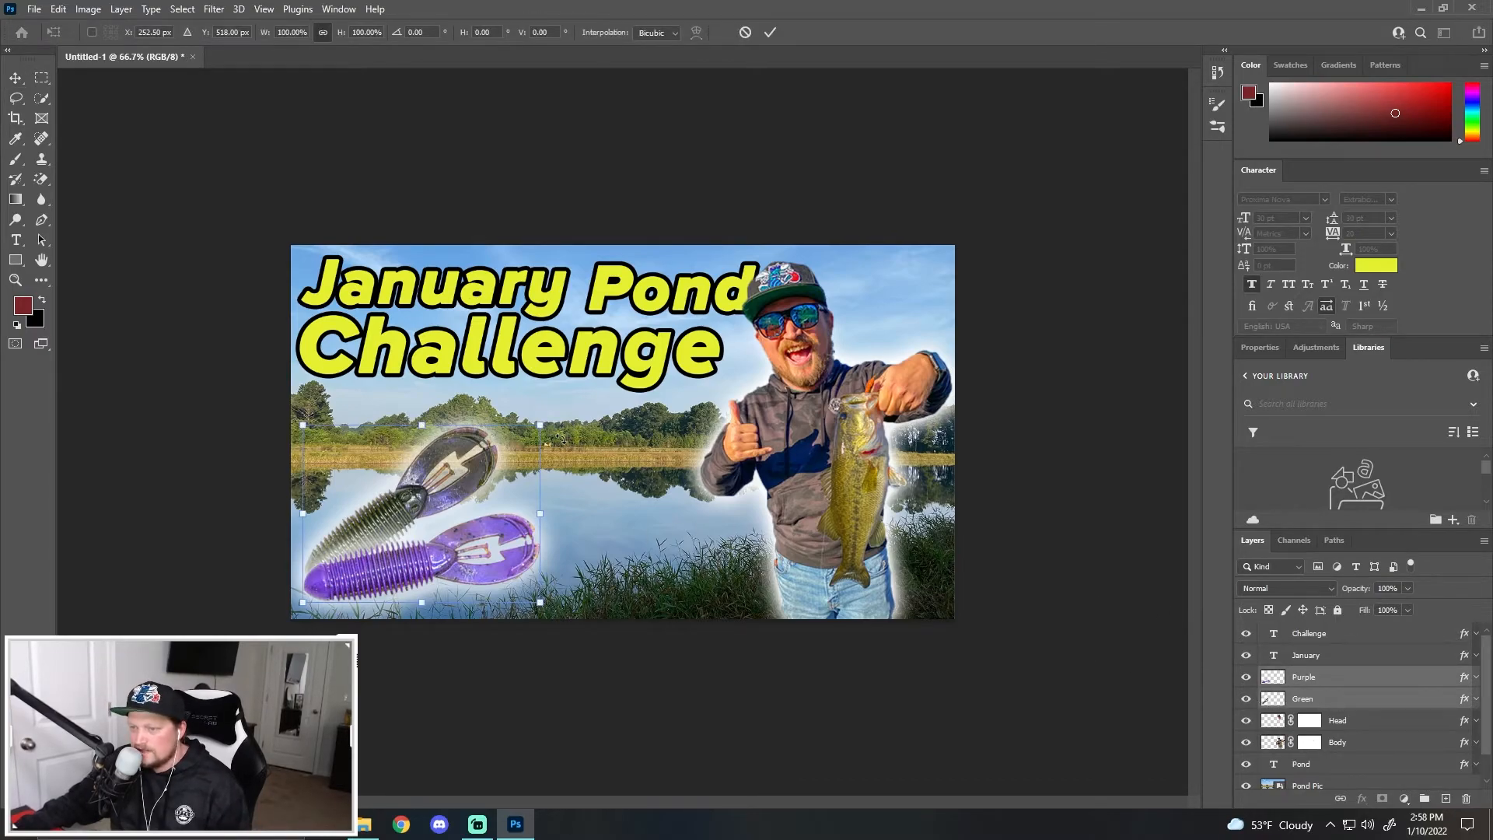
{"action": "left_click_drag", "start_coordinate": [531, 422], "coordinate": [420, 525]}
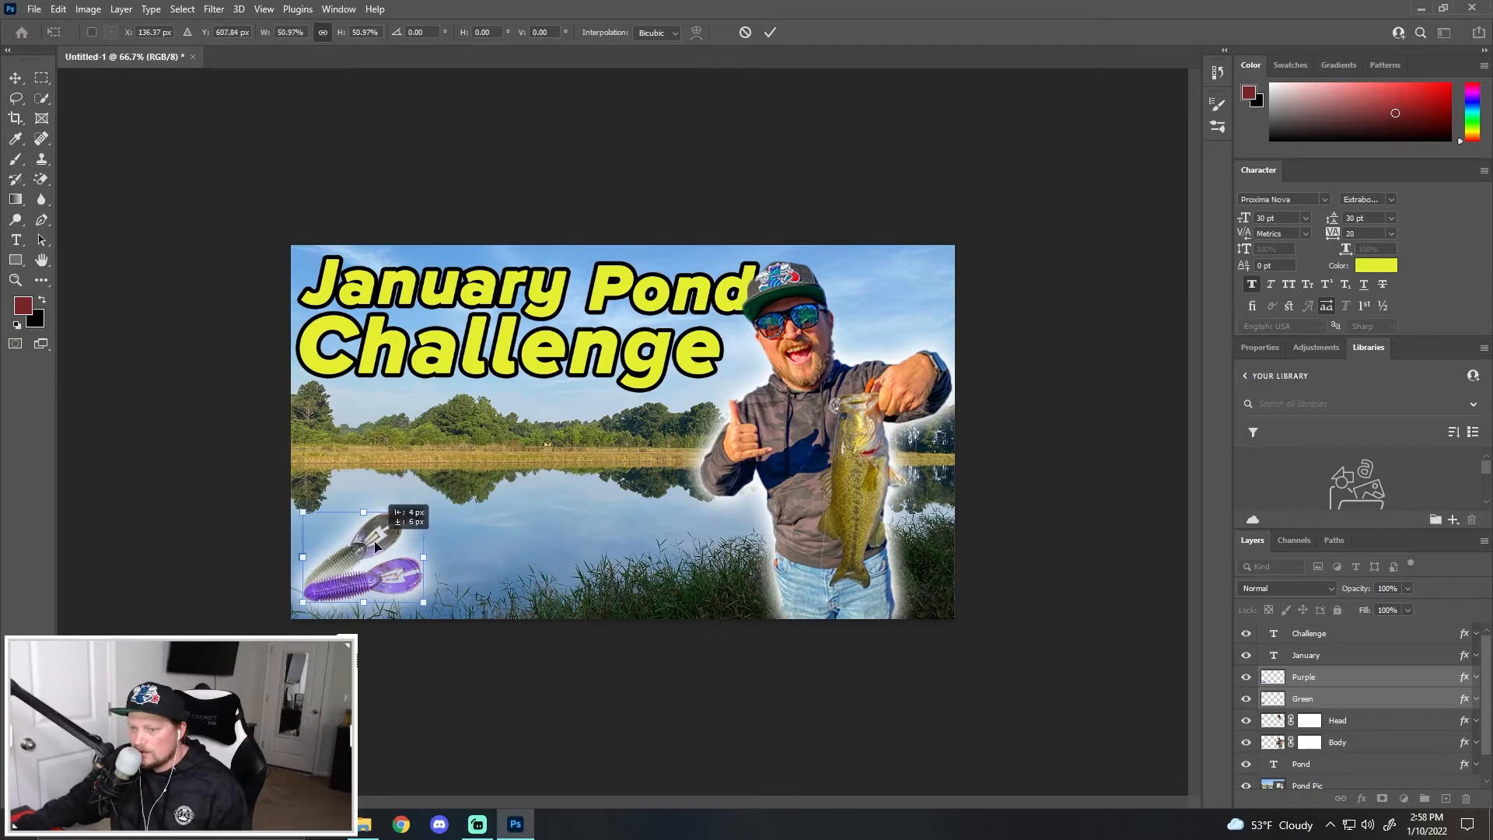
Shrink the Purple and Green lures together again to about 91% in the lower-left corner, keeping both layers selected.
{"action": "left_click", "coordinate": [1336, 678]}
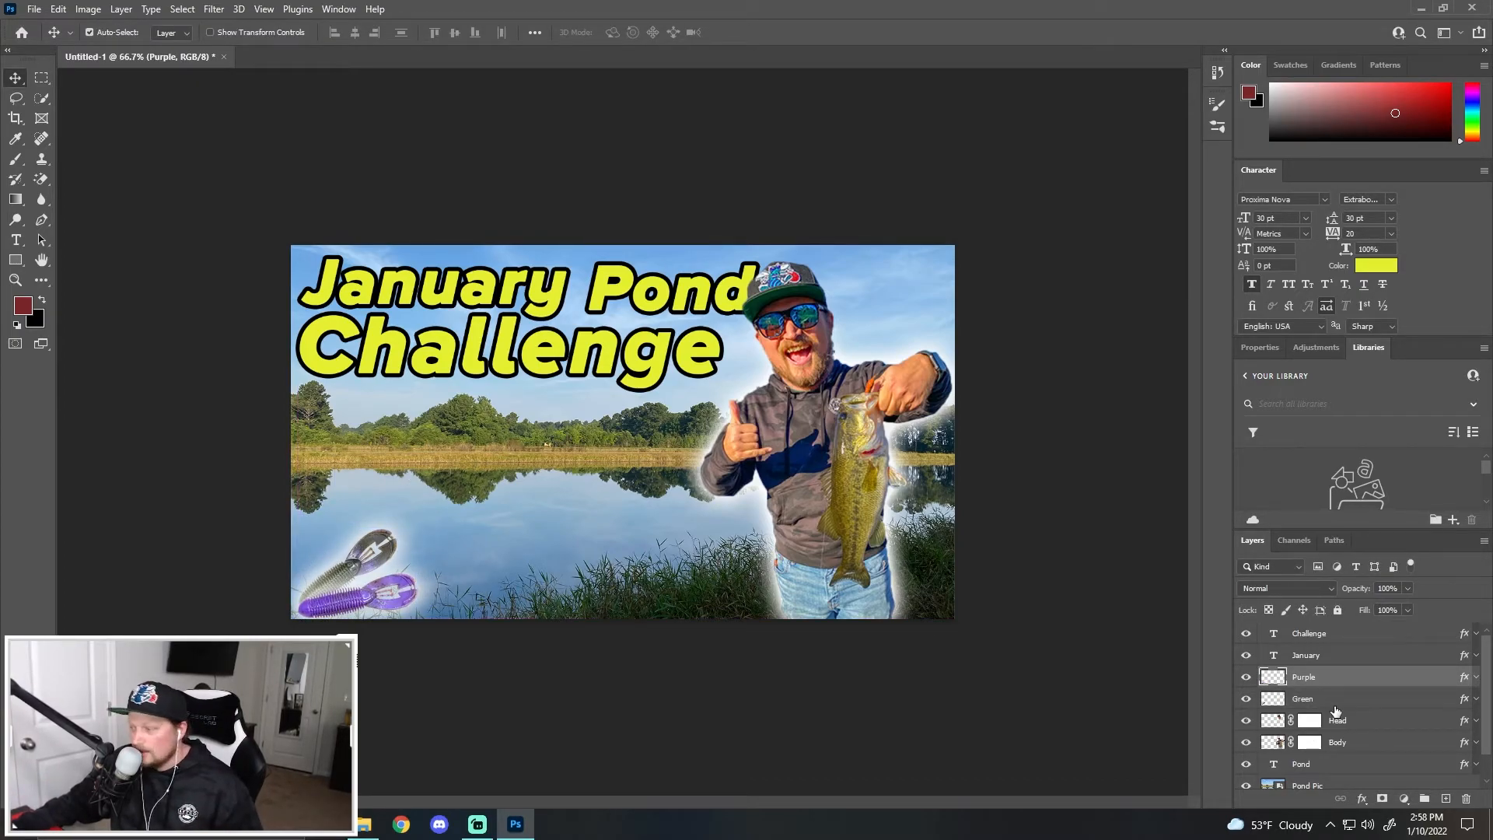
{"action": "left_click", "coordinate": [1337, 706], "text": "ctrl"}
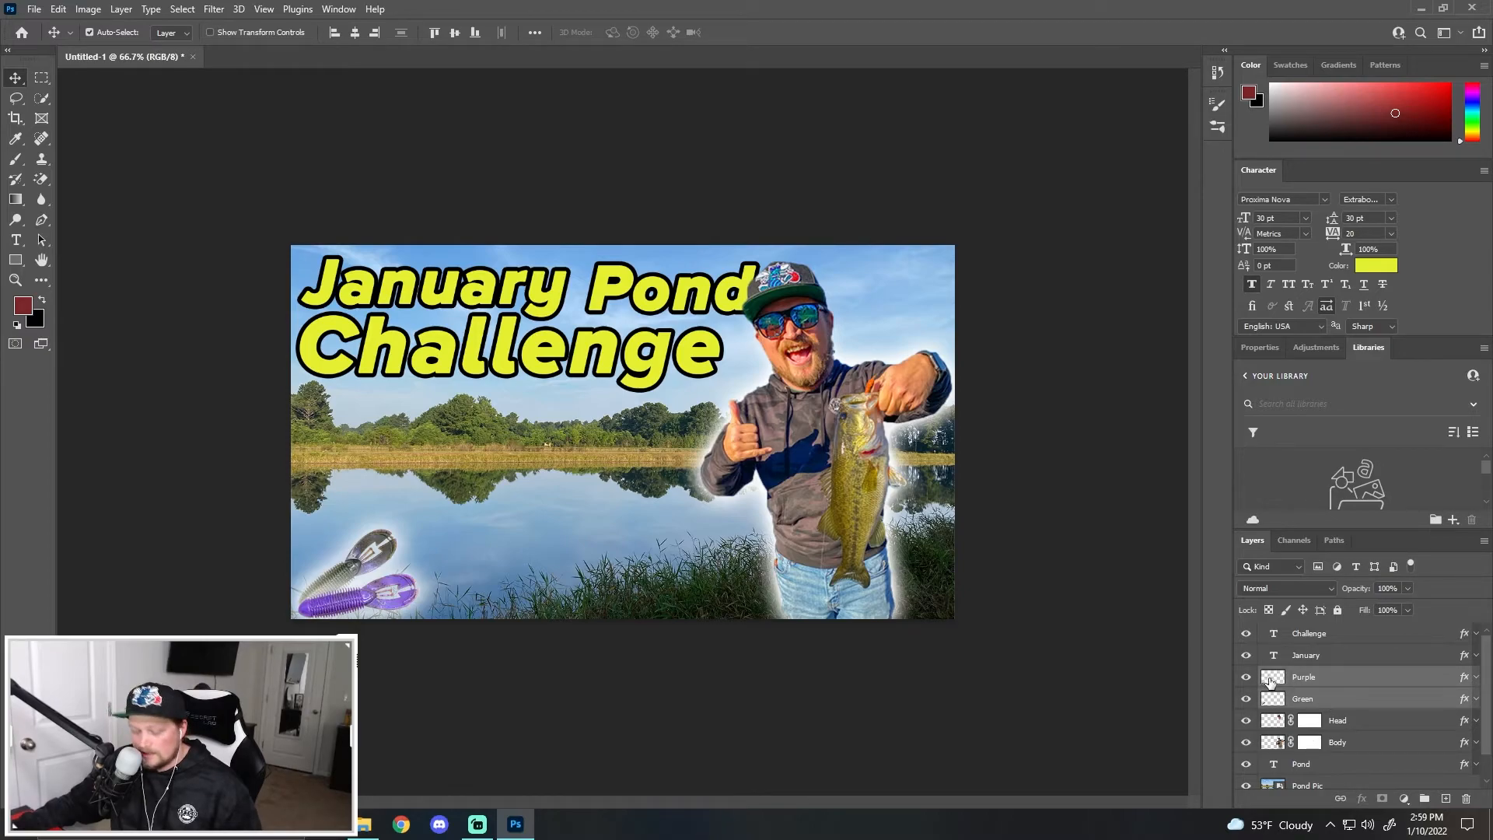
{"action": "key", "text": "ctrl+t"}
{"action": "mouse_move", "coordinate": [419, 527]}
{"action": "left_mouse_down"}
{"action": "mouse_move", "coordinate": [536, 470]}
{"action": "mouse_move", "coordinate": [424, 504]}
{"action": "mouse_move", "coordinate": [408, 537]}
{"action": "left_mouse_up"}
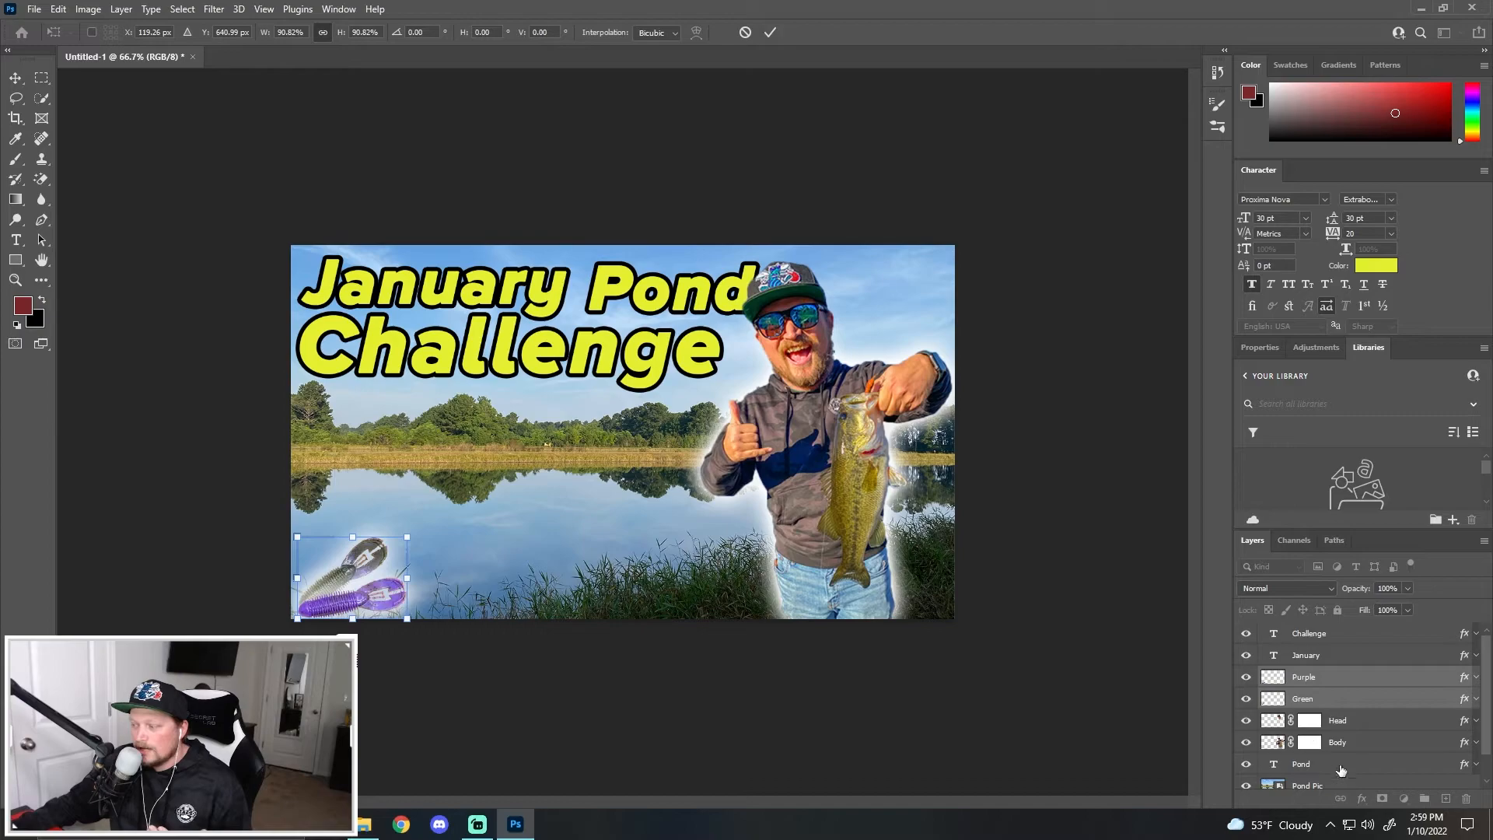
{"action": "left_click", "coordinate": [1331, 700]}
{"action": "left_click", "coordinate": [1331, 679], "text": "shift"}
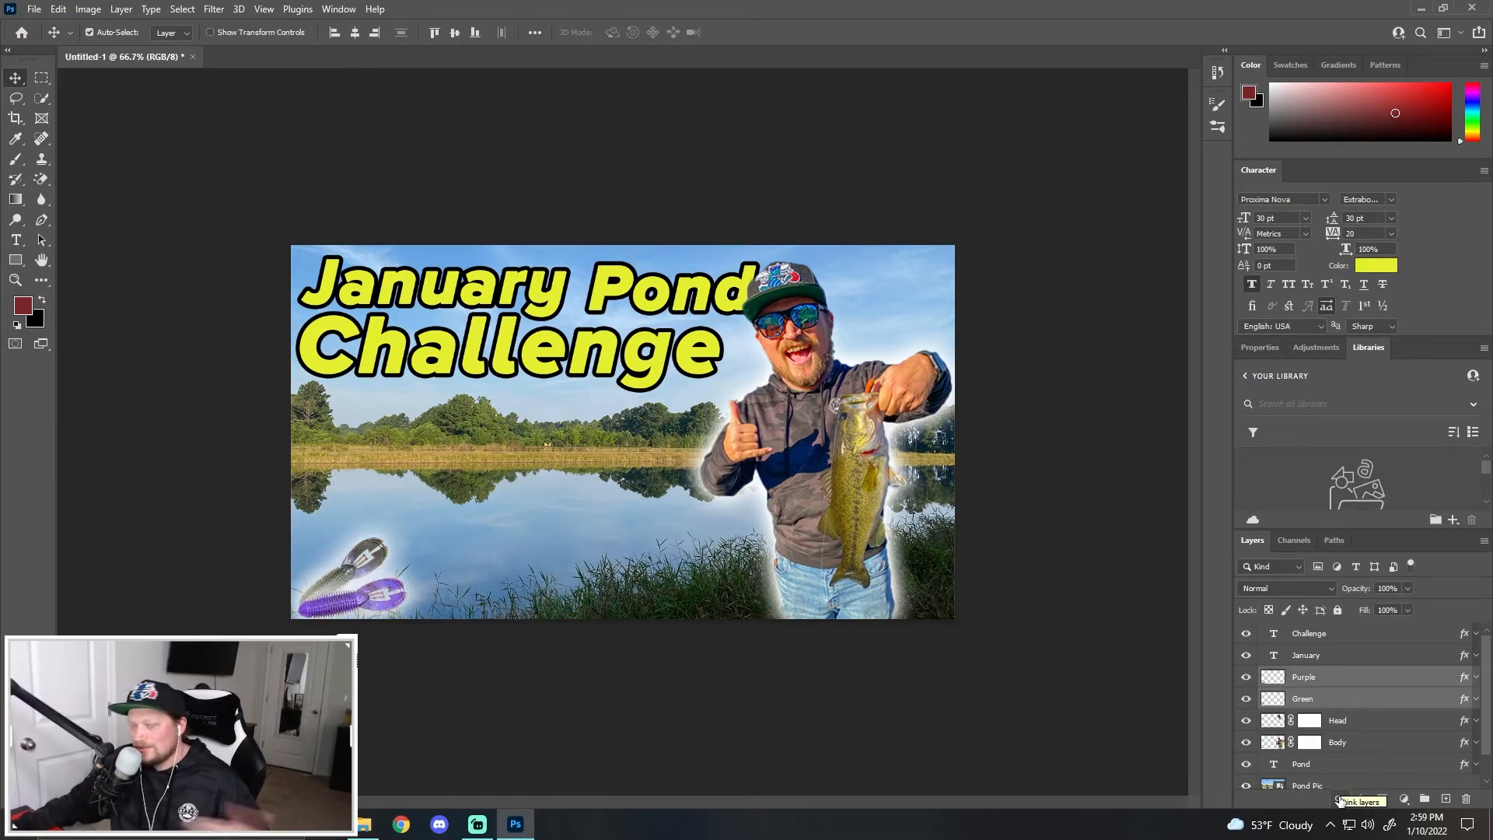
Switch to File Explorer, preview the red arrow arrow-brushes-design-png-34 in the PNG folder, and place it in the Photoshop thumbnail.
{"action": "key", "text": "alt+Tab"}
{"action": "left_click_drag", "start_coordinate": [865, 253], "coordinate": [1339, 269]}
{"action": "double_click", "coordinate": [1103, 390]}
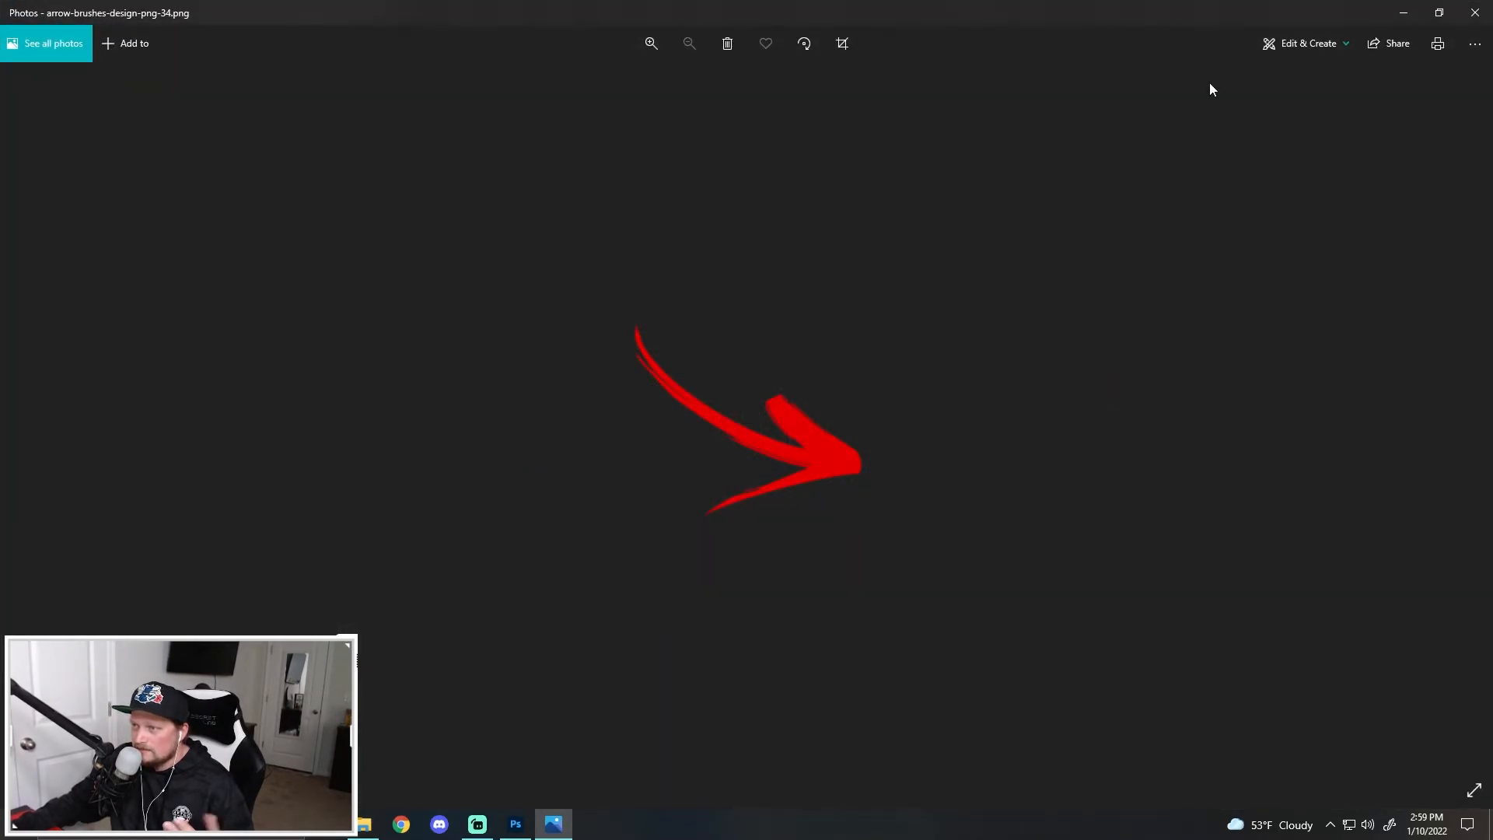
{"action": "left_click", "coordinate": [1475, 13]}
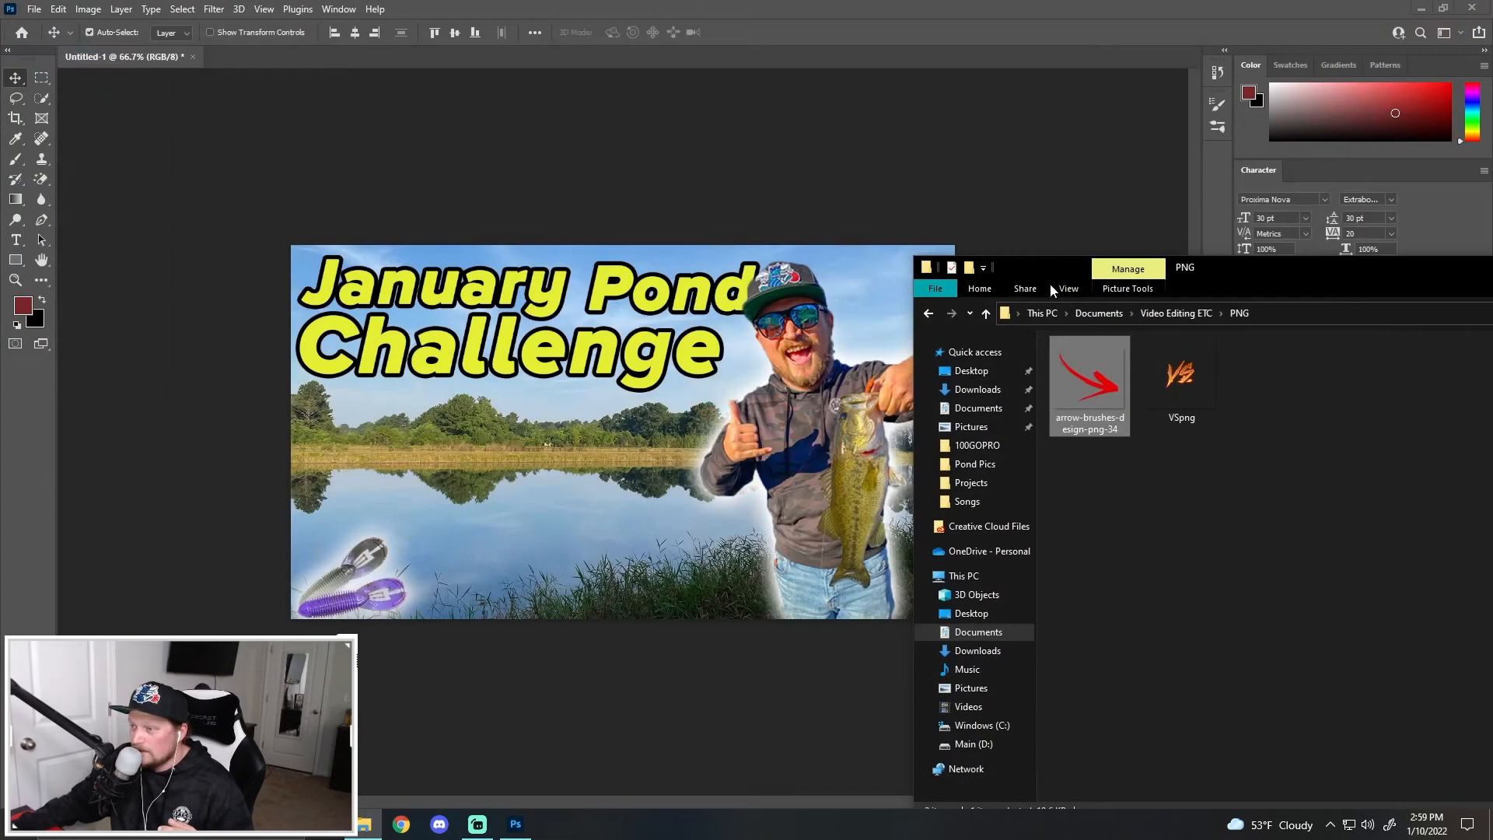
{"action": "left_click_drag", "start_coordinate": [1078, 372], "coordinate": [624, 506]}
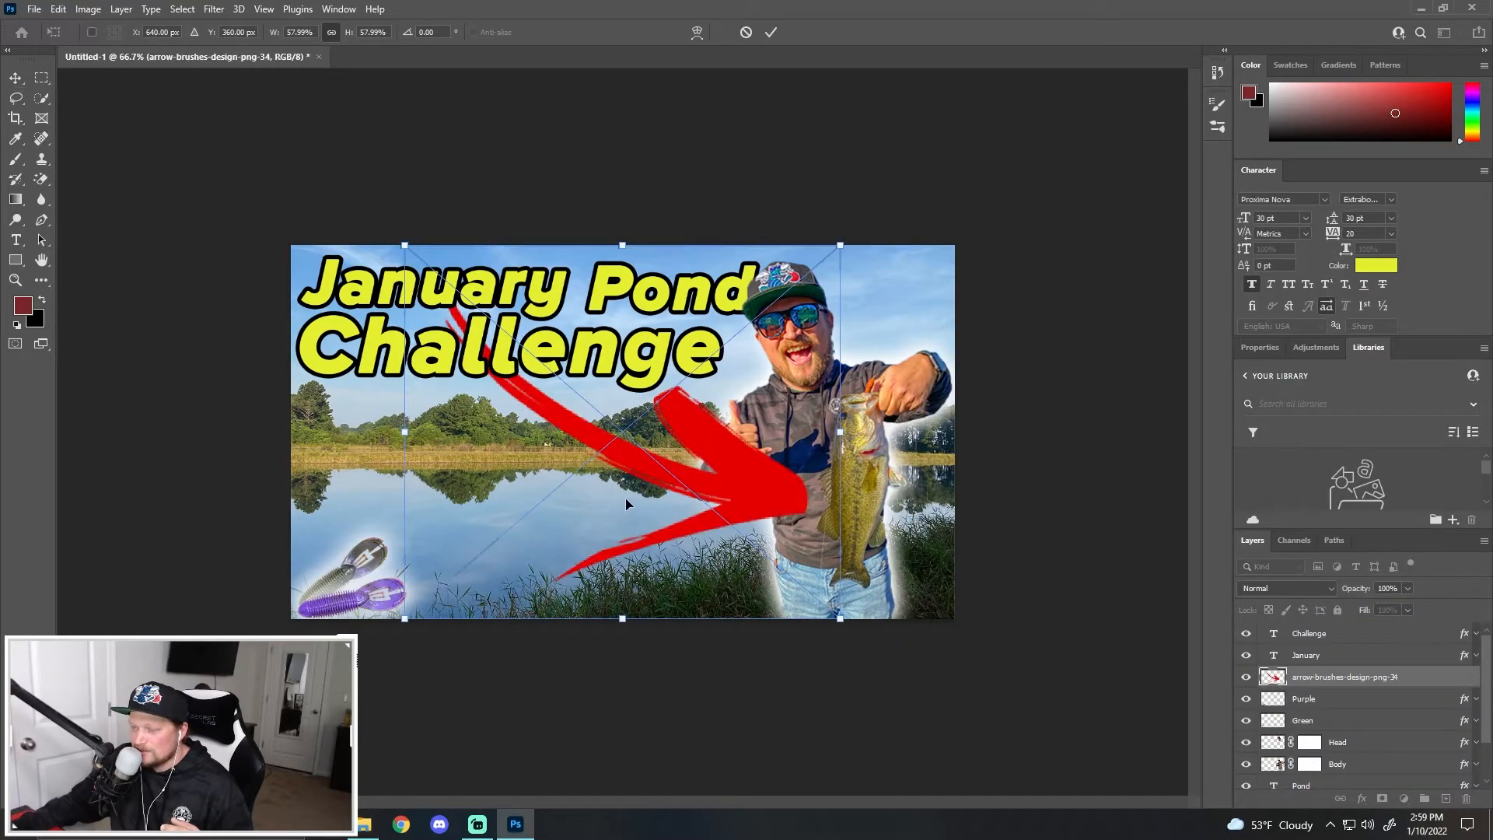
Scale the placed red arrow down to about 21% and position it above the lures, below the Challenge text.
{"action": "left_click_drag", "start_coordinate": [839, 248], "coordinate": [522, 441]}
{"action": "left_click_drag", "start_coordinate": [477, 537], "coordinate": [393, 447]}
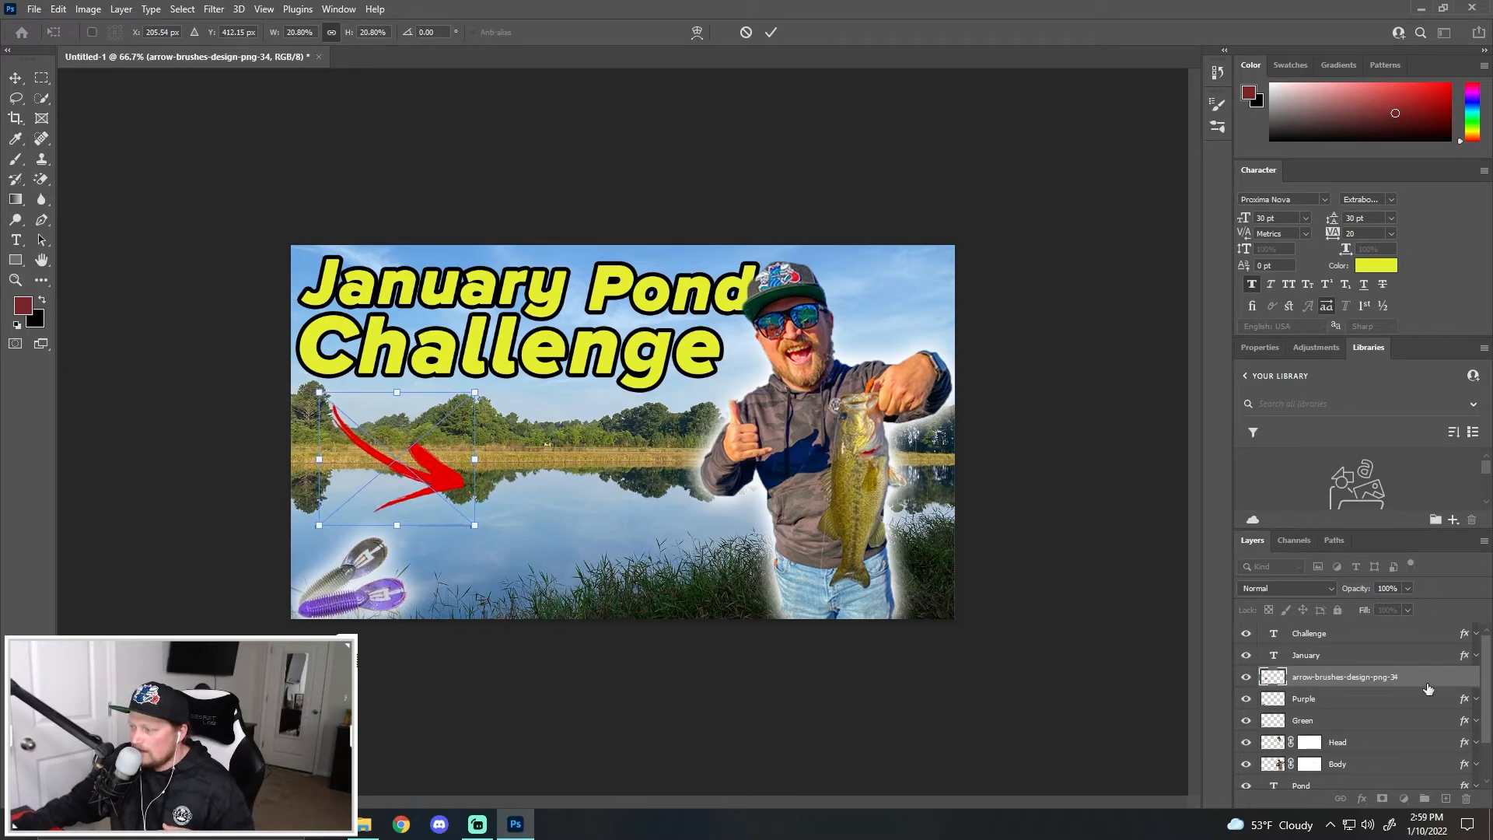
{"action": "key", "text": "Return"}
Rename the arrow image layer to Arrow and give it the same black stroke outline as the title.
{"action": "double_click", "coordinate": [1371, 680]}
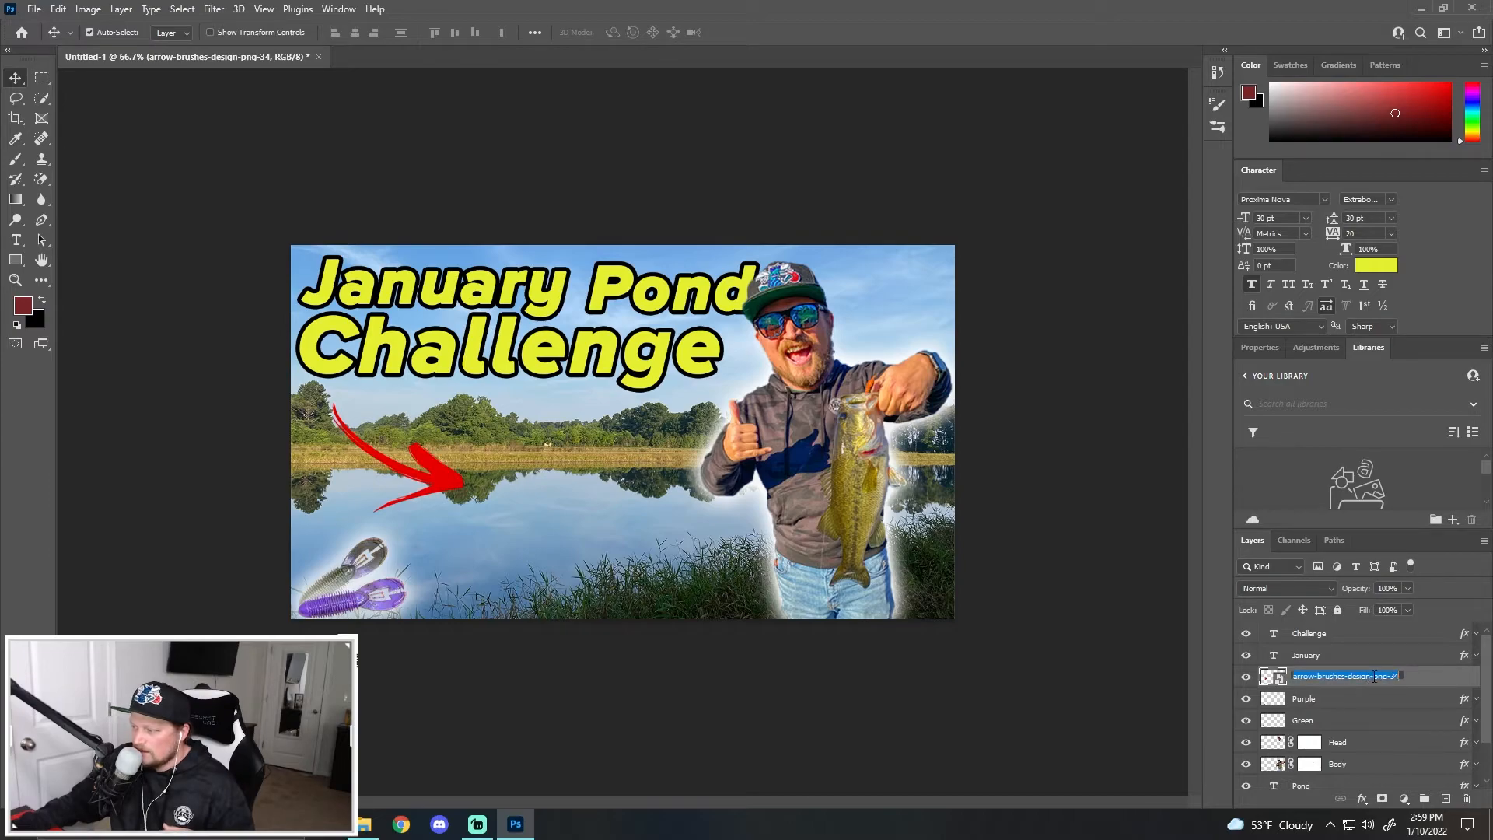
{"action": "type", "text": "Arrow"}
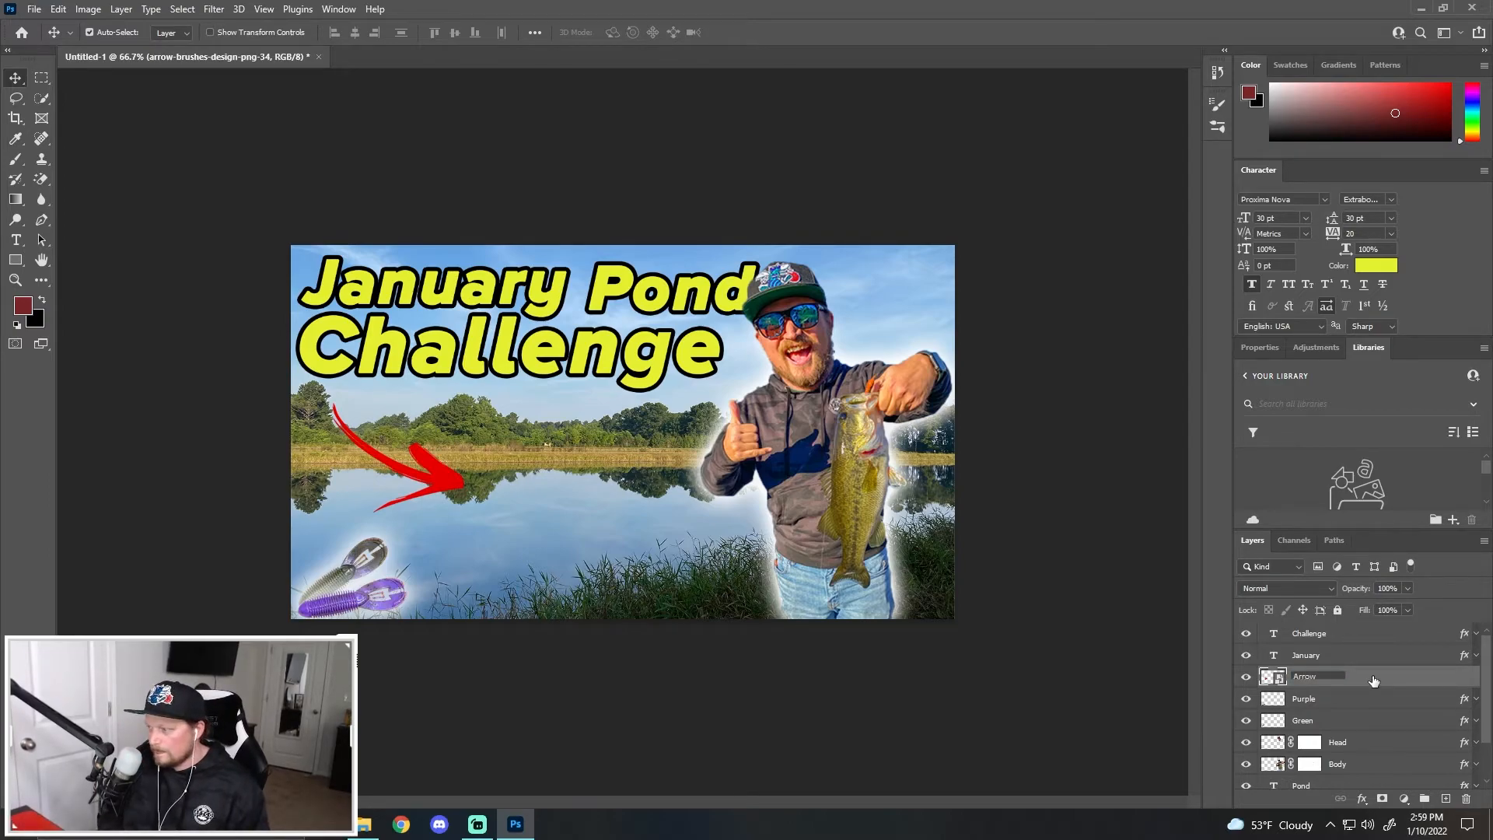
{"action": "key", "text": "Return"}
{"action": "double_click", "coordinate": [1377, 683]}
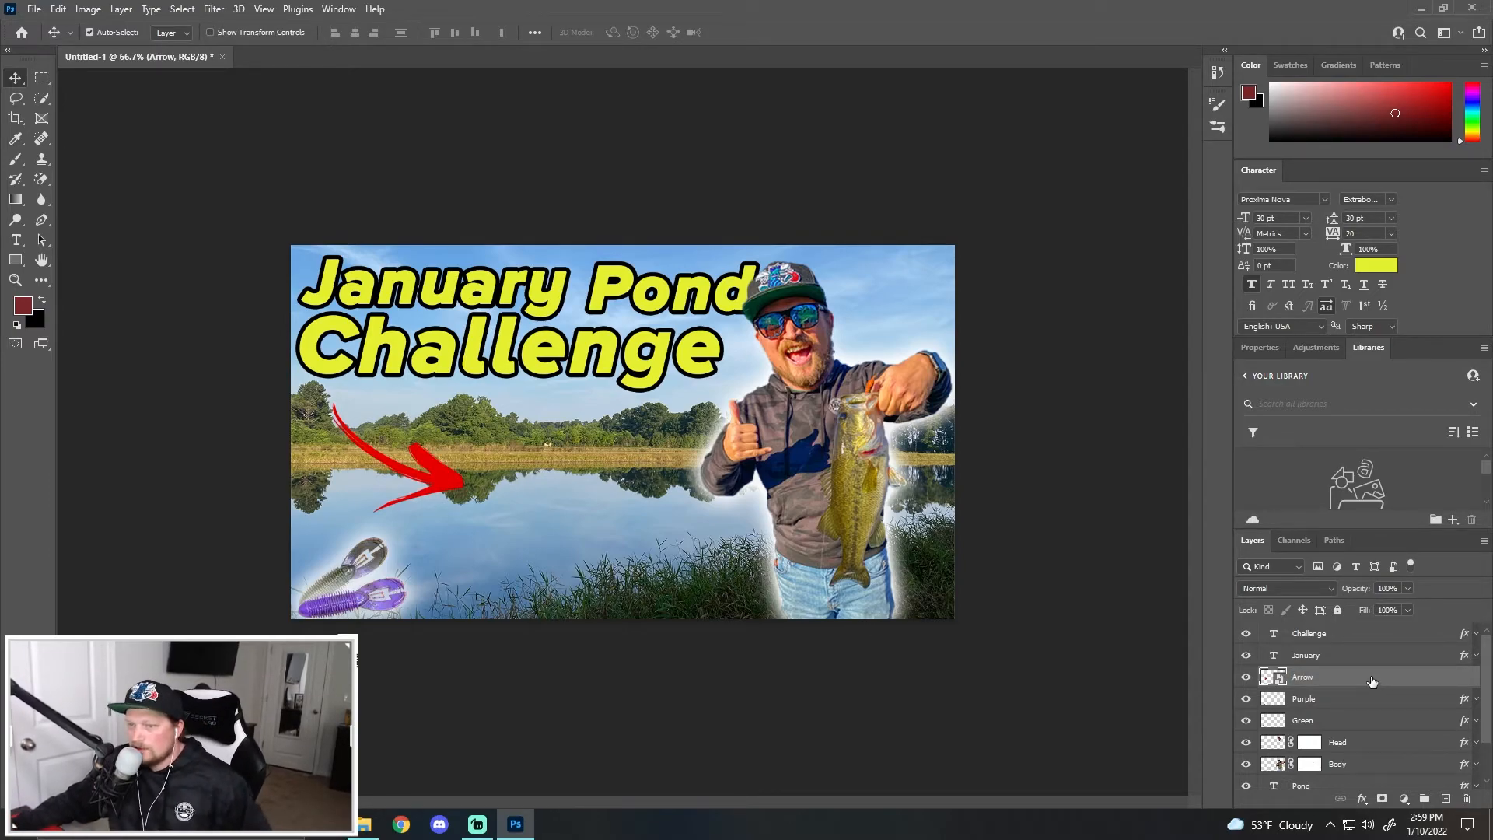
{"action": "left_click", "coordinate": [872, 217]}
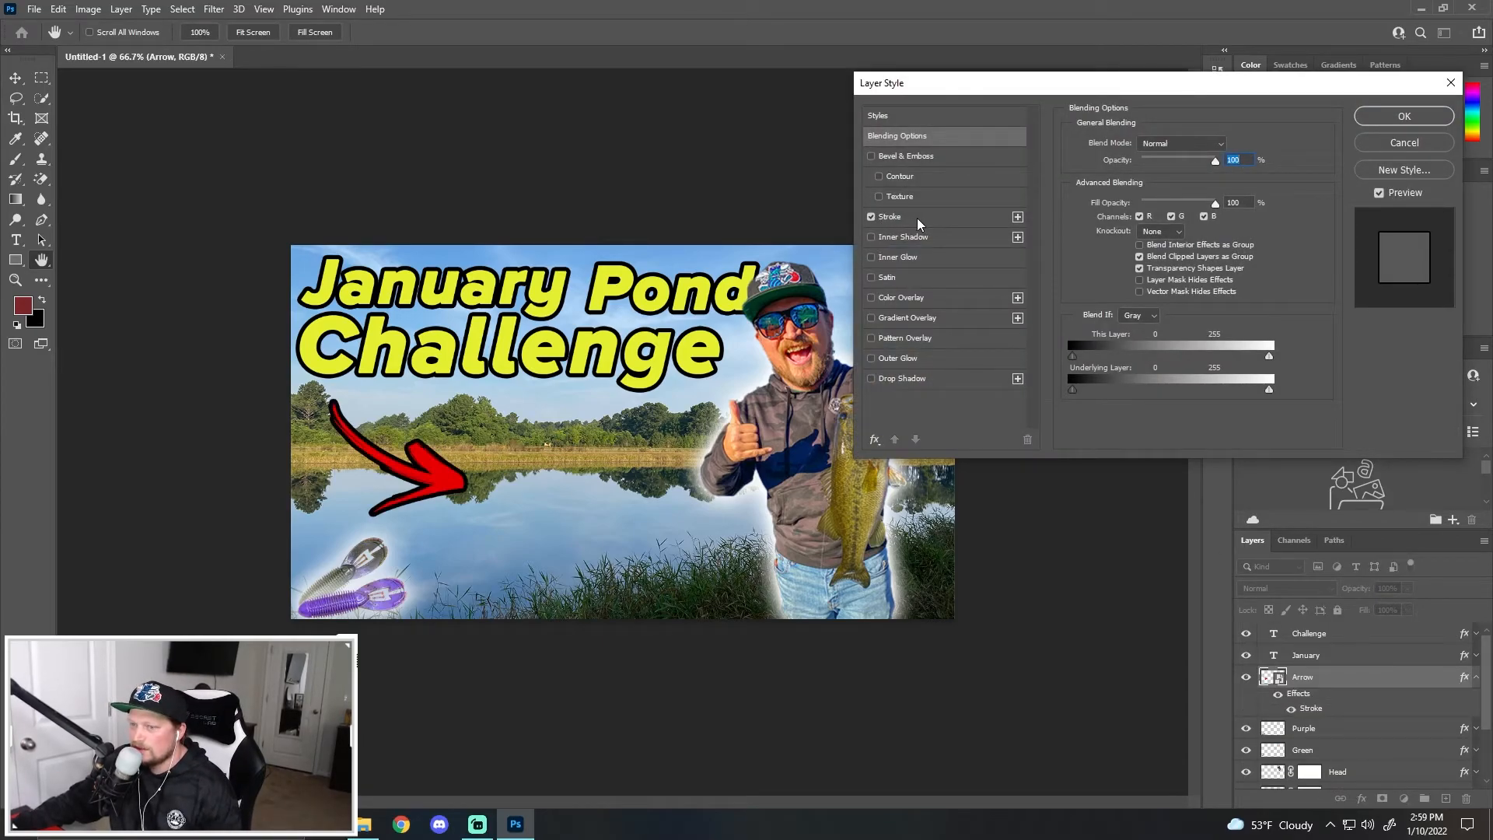
{"action": "left_click", "coordinate": [1404, 116]}
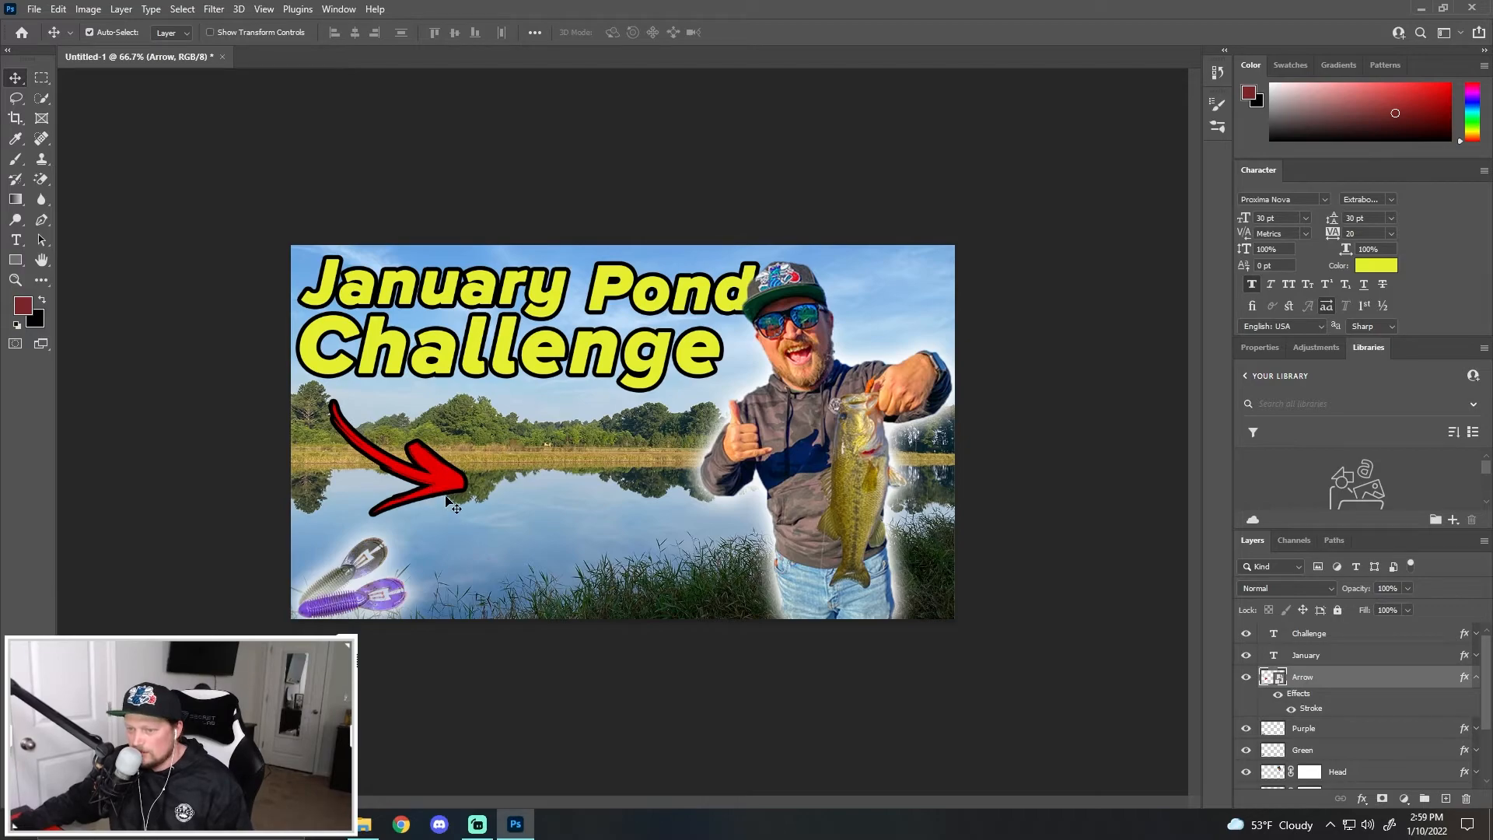
{"action": "left_click", "coordinate": [358, 566]}
{"action": "left_click", "coordinate": [373, 596], "text": "shift"}
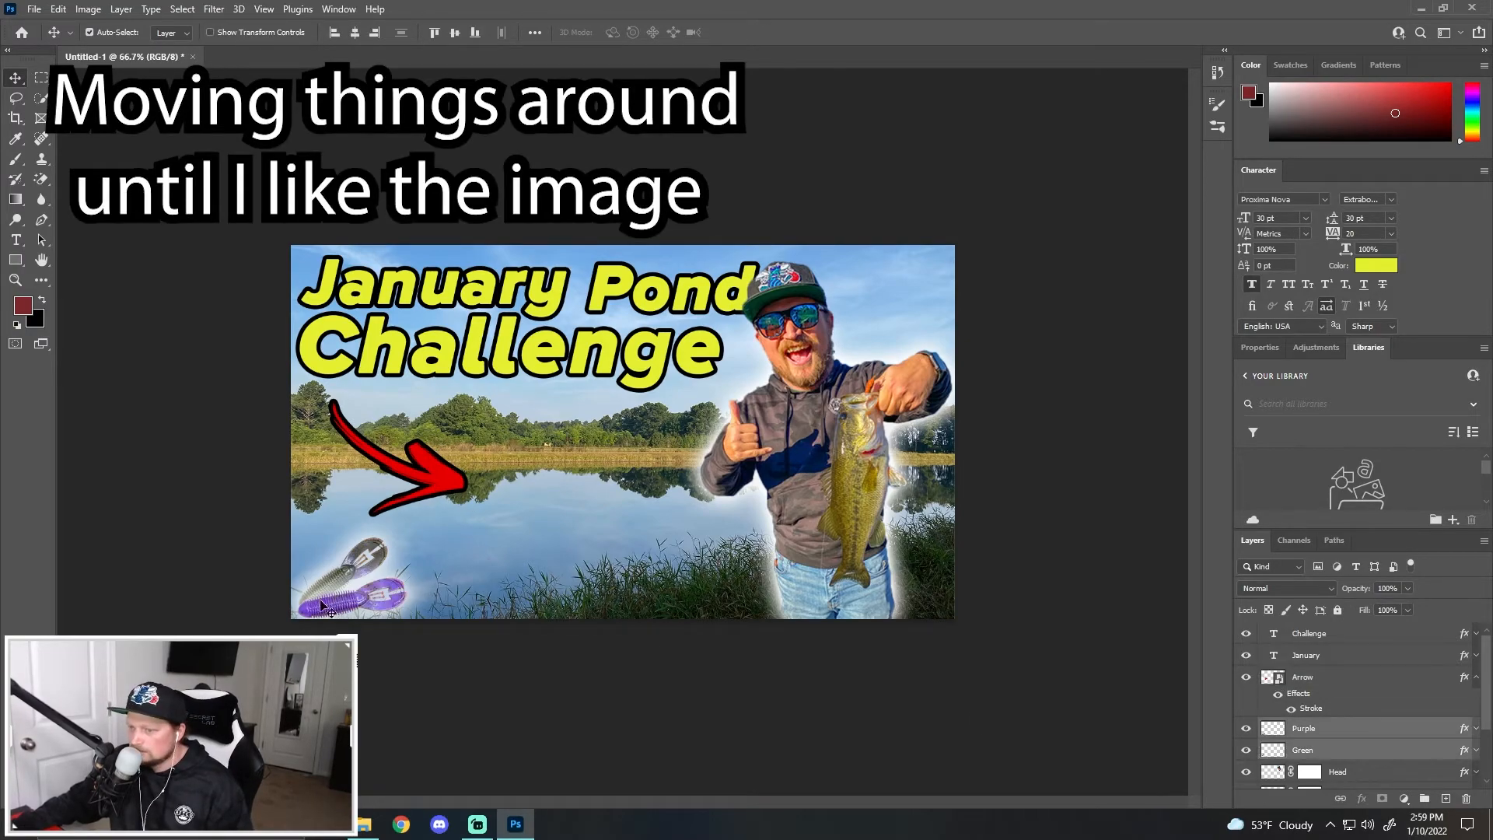
{"action": "left_click_drag", "start_coordinate": [760, 609], "coordinate": [933, 589]}
{"action": "key", "text": "ctrl+z"}
Enlarge the Purple and Green lures together to about 154% and place them to the right of the arrow, over the middle of the pond.
{"action": "left_click", "coordinate": [1303, 690]}
{"action": "left_click", "coordinate": [1304, 670], "text": "shift"}
{"action": "key", "text": "ctrl+t"}
{"action": "left_click_drag", "start_coordinate": [350, 587], "coordinate": [651, 555]}
{"action": "left_click_drag", "start_coordinate": [568, 501], "coordinate": [577, 490]}
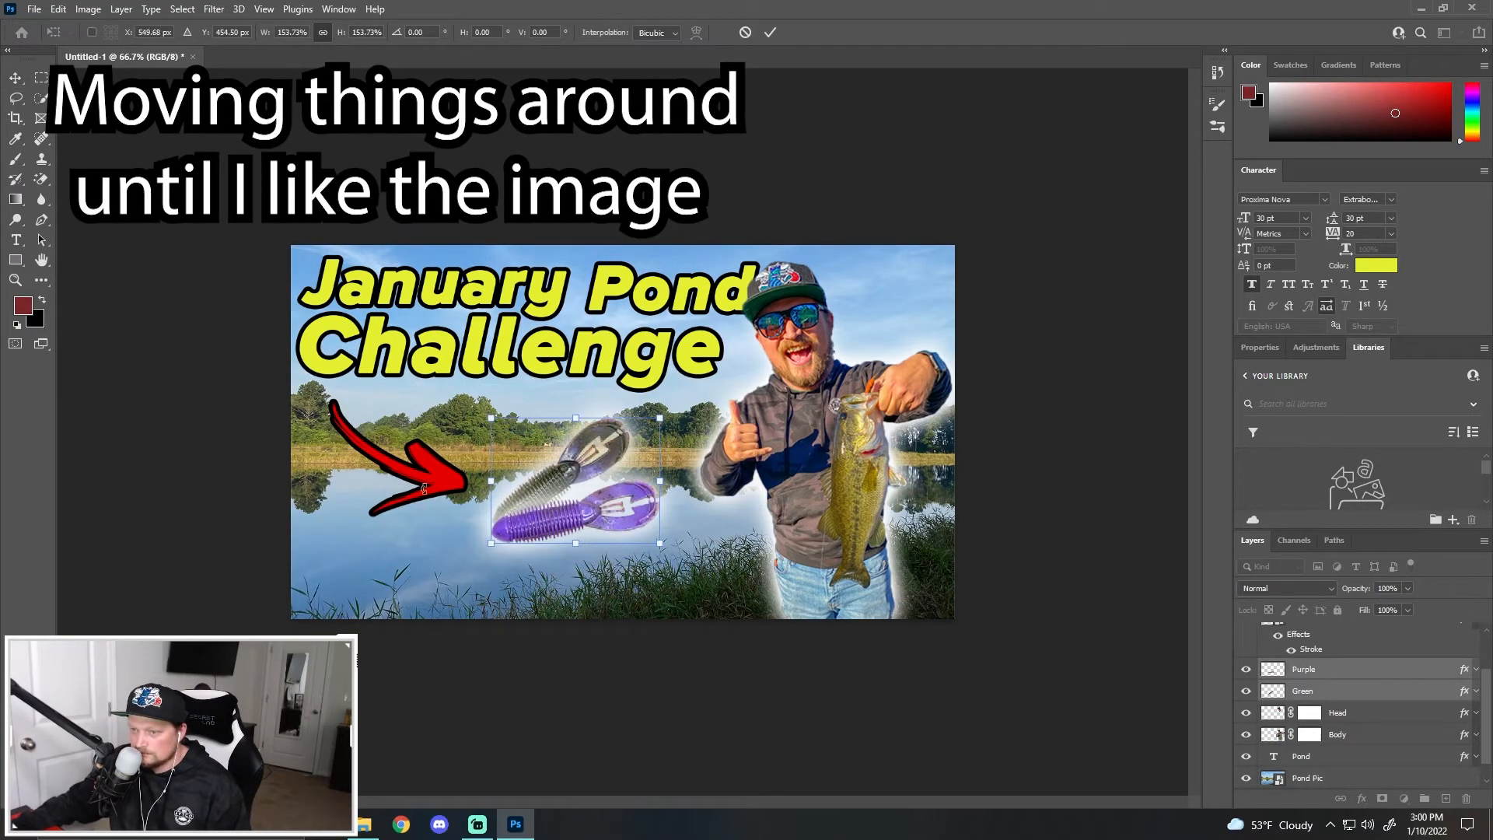
{"action": "key", "text": "Return"}
Shift the arrow slightly up and left, and move both lures together back to the lower-left corner of the thumbnail.
{"action": "left_click_drag", "start_coordinate": [424, 476], "coordinate": [412, 464]}
{"action": "left_click", "coordinate": [1378, 730]}
{"action": "left_click", "coordinate": [1375, 750], "text": "shift"}
{"action": "key", "text": "ctrl+t"}
{"action": "left_click_drag", "start_coordinate": [575, 517], "coordinate": [387, 585]}
{"action": "key", "text": "ctrl+minus"}
{"action": "key", "text": "ctrl+minus"}
{"action": "key", "text": "Return"}
Rotate the Arrow layer so it points more steeply down and position it between the Challenge text and the lures.
{"action": "left_click", "coordinate": [1302, 677]}
{"action": "key", "text": "ctrl+t"}
{"action": "left_click_drag", "start_coordinate": [599, 460], "coordinate": [445, 519]}
{"action": "mouse_move", "coordinate": [520, 434]}
{"action": "left_mouse_down"}
{"action": "mouse_move", "coordinate": [632, 438]}
{"action": "mouse_move", "coordinate": [532, 444]}
{"action": "left_mouse_up"}
{"action": "mouse_move", "coordinate": [532, 498]}
{"action": "left_mouse_down"}
{"action": "mouse_move", "coordinate": [572, 464]}
{"action": "mouse_move", "coordinate": [534, 493]}
{"action": "mouse_move", "coordinate": [540, 506]}
{"action": "mouse_move", "coordinate": [562, 495]}
{"action": "mouse_move", "coordinate": [532, 507]}
{"action": "left_mouse_up"}
{"action": "key", "text": "Return"}
Try placing the Arrow layer beneath the Purple and Green lures in the layer stack, and undo the reordering.
{"action": "left_click", "coordinate": [1345, 732]}
{"action": "left_click", "coordinate": [1344, 751], "text": "shift"}
{"action": "key", "text": "ctrl+t"}
{"action": "key", "text": "Return"}
{"action": "left_click_drag", "start_coordinate": [1303, 677], "coordinate": [1365, 757]}
{"action": "key", "text": "ctrl+z"}
Try resizing and repositioning the Purple and Green lures together, and undo those transform changes.
{"action": "left_click", "coordinate": [545, 503]}
{"action": "left_click", "coordinate": [1318, 755], "text": "shift"}
{"action": "key", "text": "ctrl+t"}
{"action": "left_click_drag", "start_coordinate": [581, 444], "coordinate": [558, 460]}
{"action": "left_click_drag", "start_coordinate": [551, 475], "coordinate": [492, 452]}
{"action": "key", "text": "ctrl+z"}
{"action": "key", "text": "ctrl+z"}
{"action": "key", "text": "Return"}
Fine-tune the Arrow layer's placement at the thumbnail's left edge so its tip points at the green lure, and deselect it.
{"action": "left_click", "coordinate": [1365, 682]}
{"action": "key", "text": "ctrl+t"}
{"action": "key", "text": "Return"}
{"action": "left_click", "coordinate": [1089, 691]}
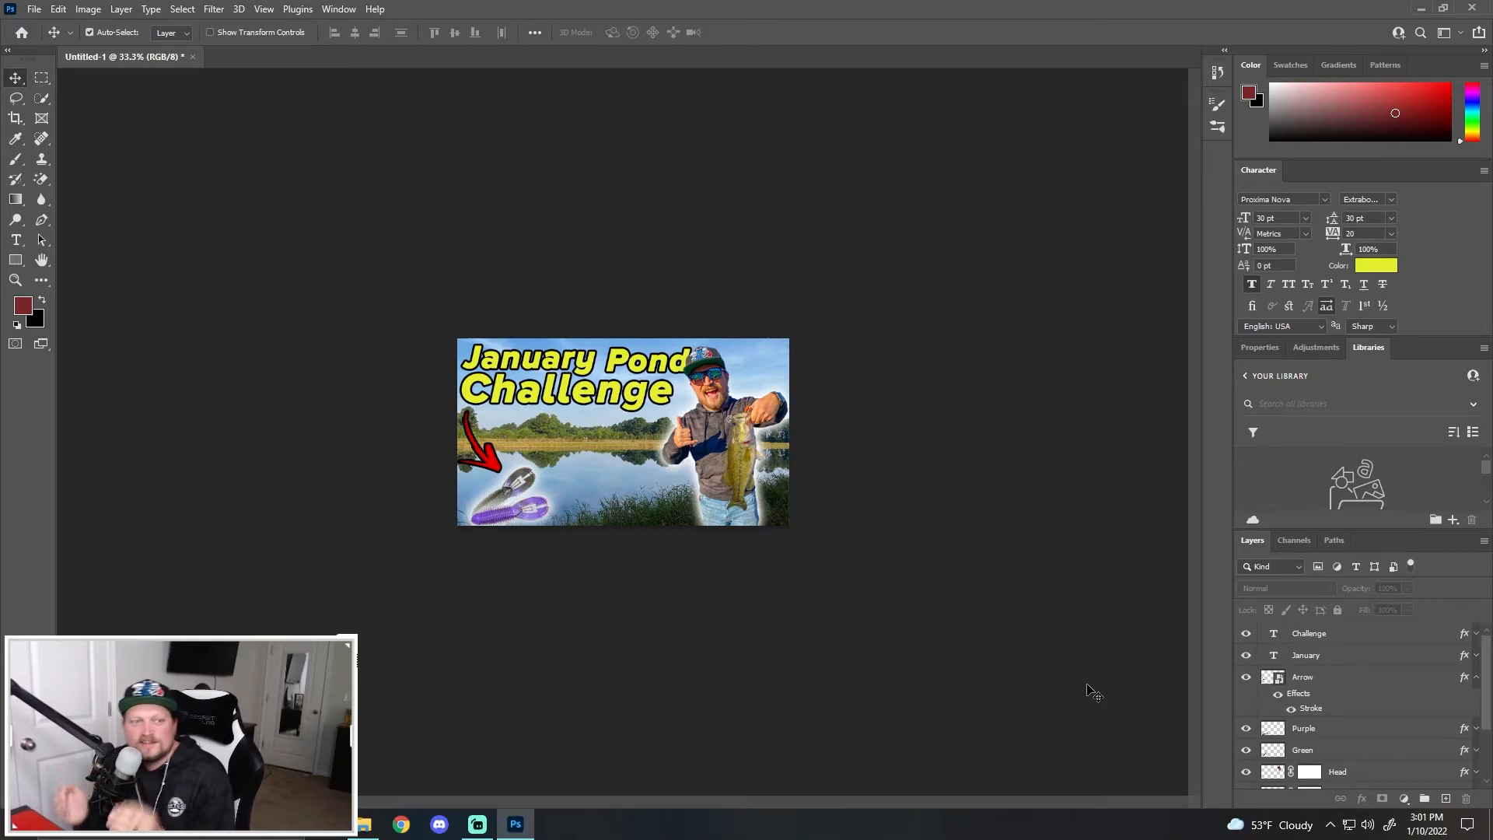
{"action": "key", "text": "ctrl+plus"}
{"action": "key", "text": "ctrl+plus"}
{"action": "key", "text": "ctrl+plus"}
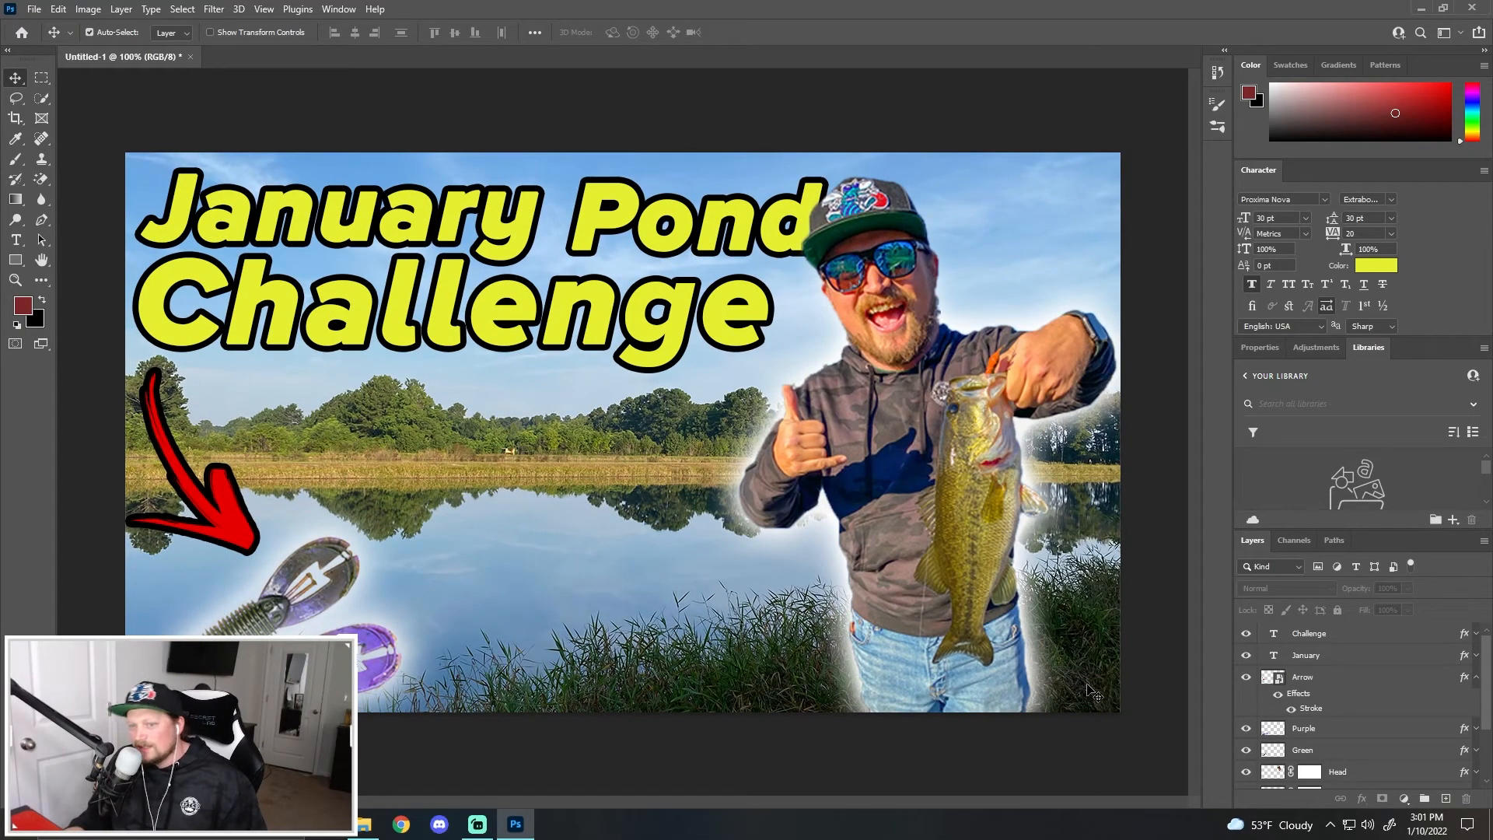
{"action": "key", "text": "ctrl+minus"}
{"action": "key", "text": "ctrl+minus"}
{"action": "key", "text": "ctrl+minus"}
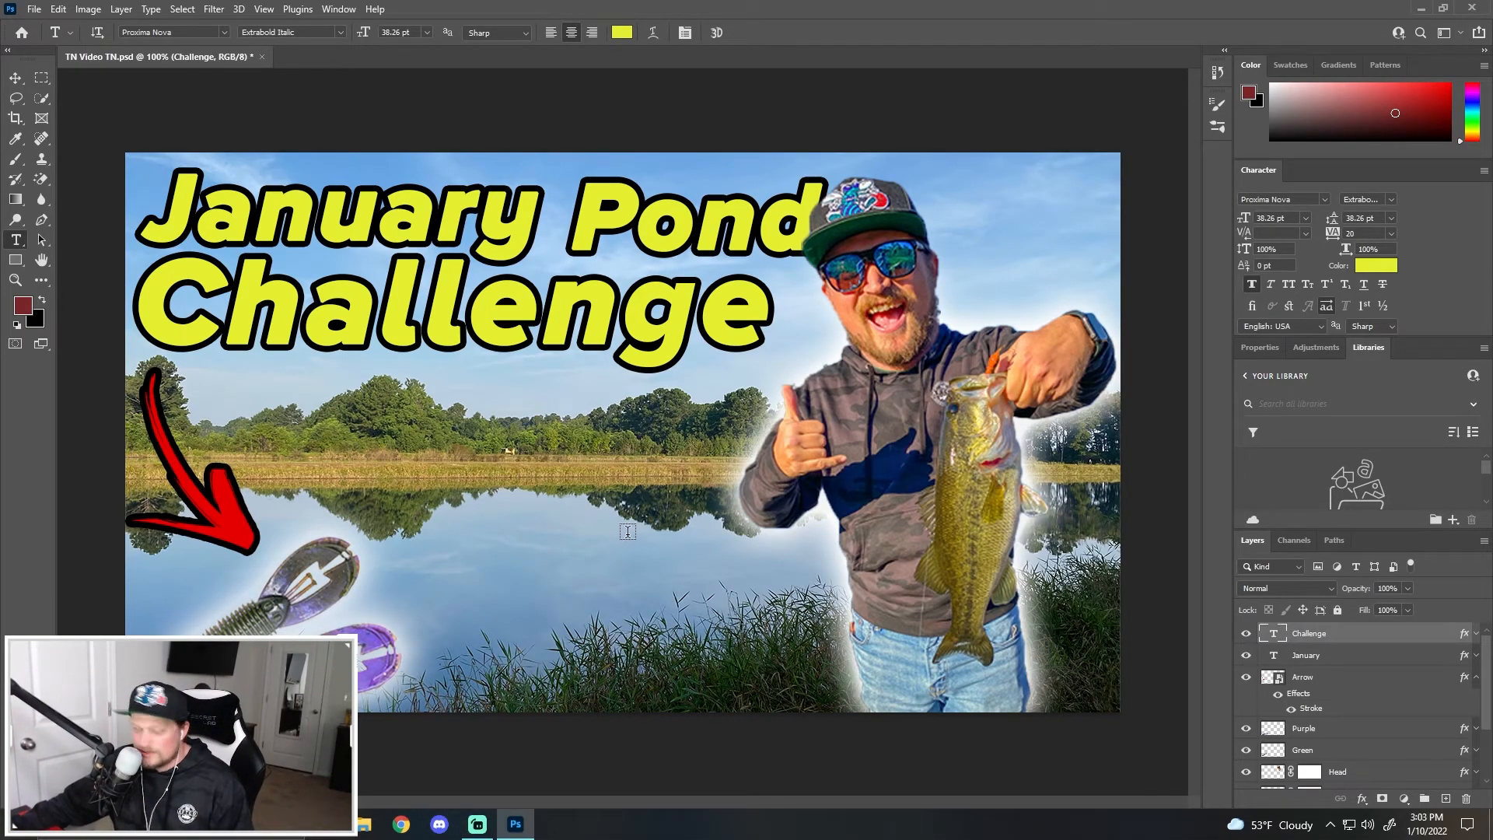
Add a yellow text layer reading NUKE over the middle of the pond.
{"action": "left_click", "coordinate": [605, 522]}
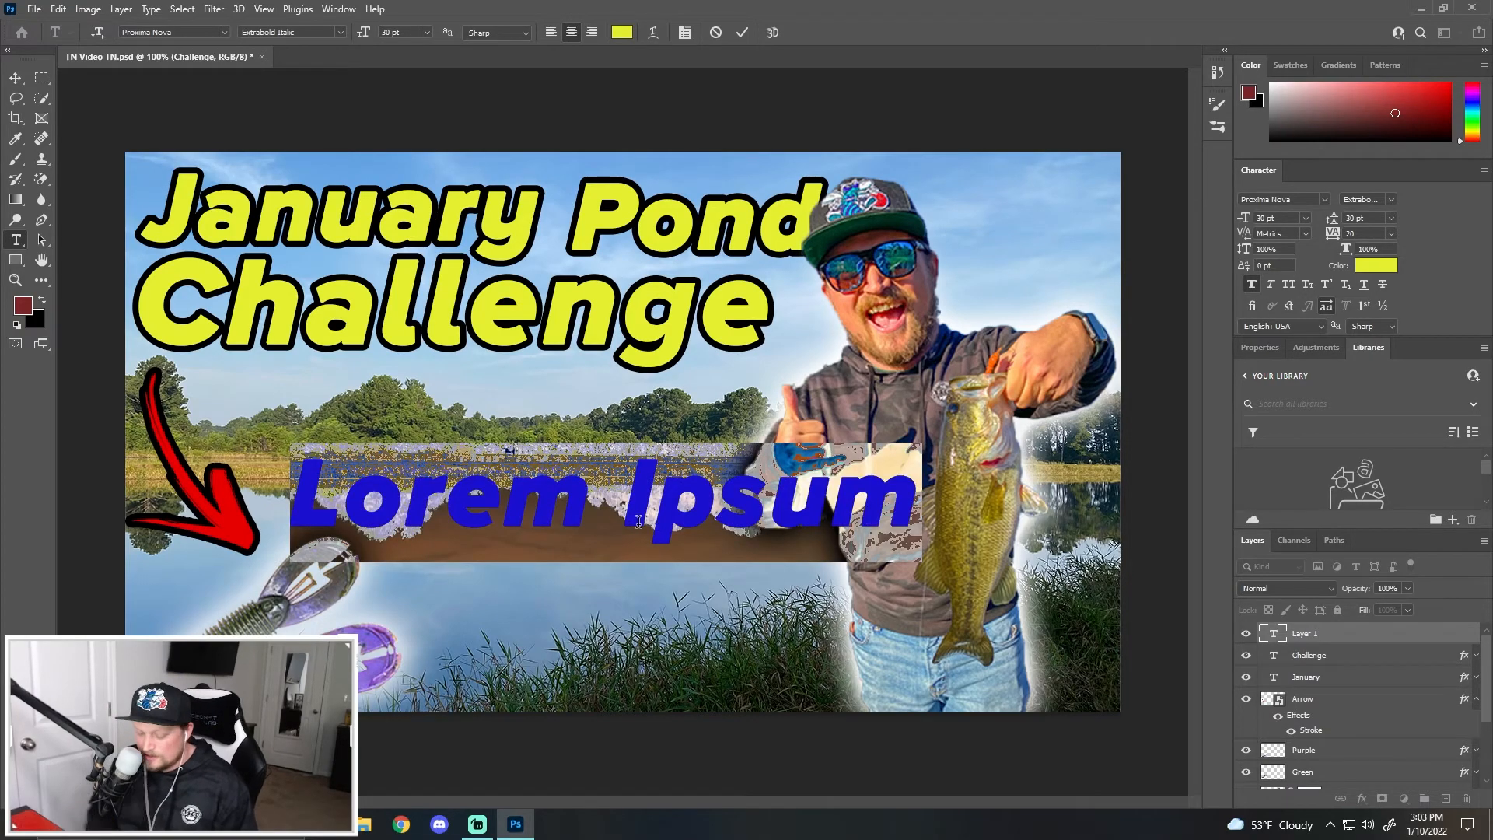
{"action": "type", "text": "NUK"}
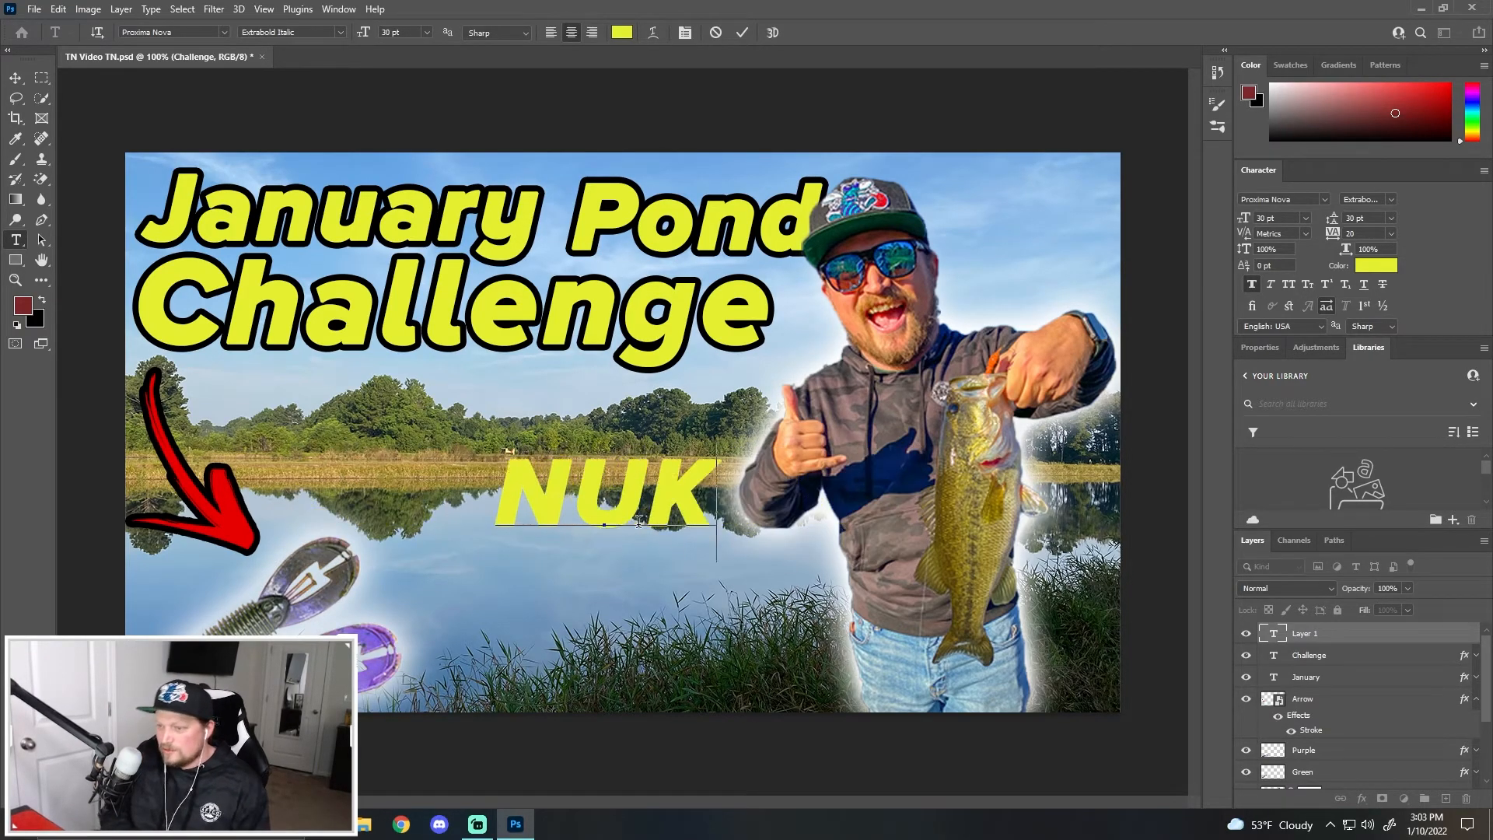
{"action": "type", "text": "E PU"}
{"action": "key", "text": "BackSpace"}
{"action": "key", "text": "BackSpace"}
{"action": "key", "text": "BackSpace"}
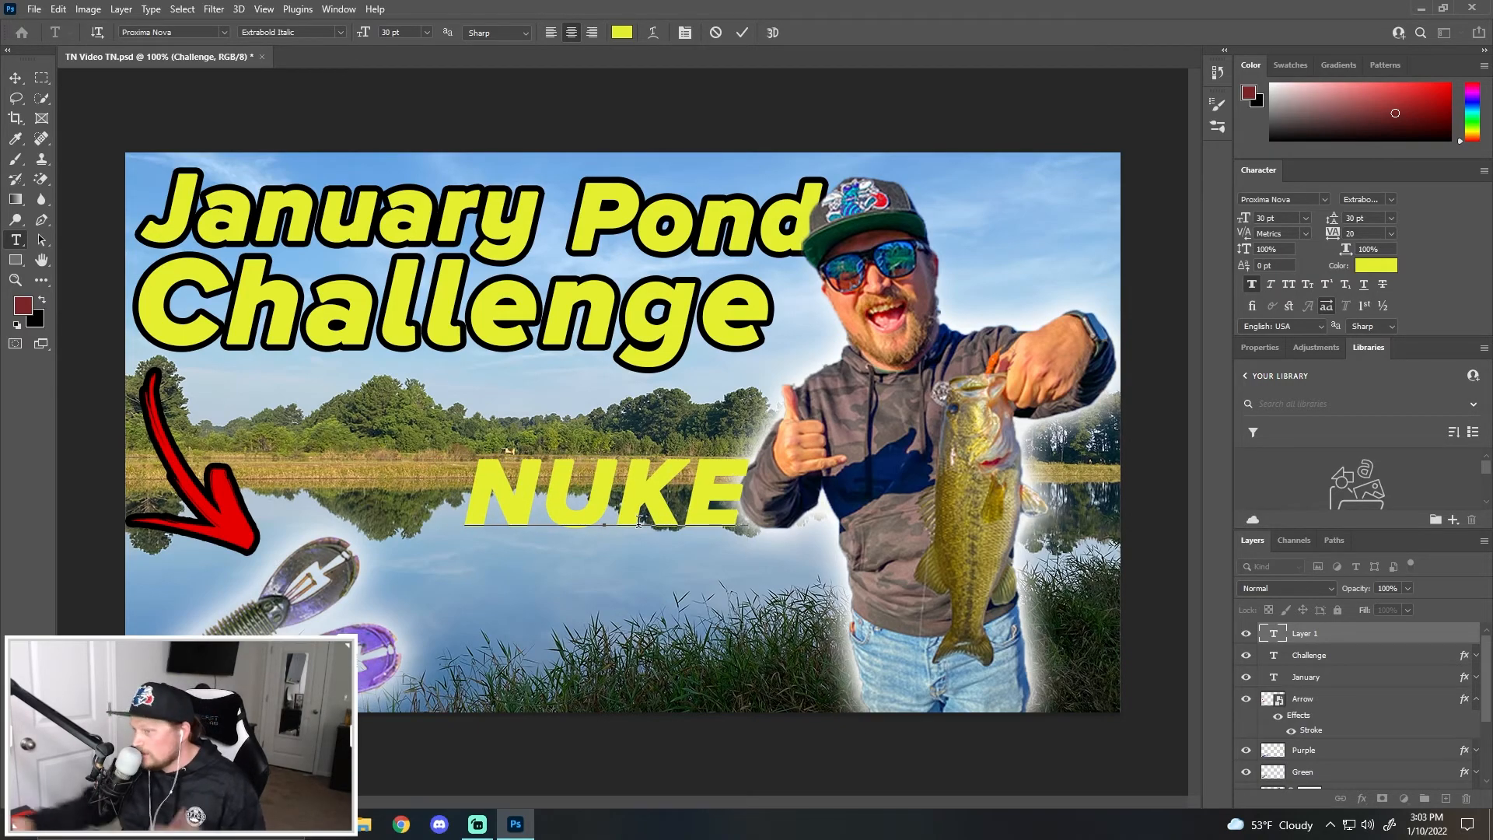
{"action": "left_click", "coordinate": [1338, 642]}
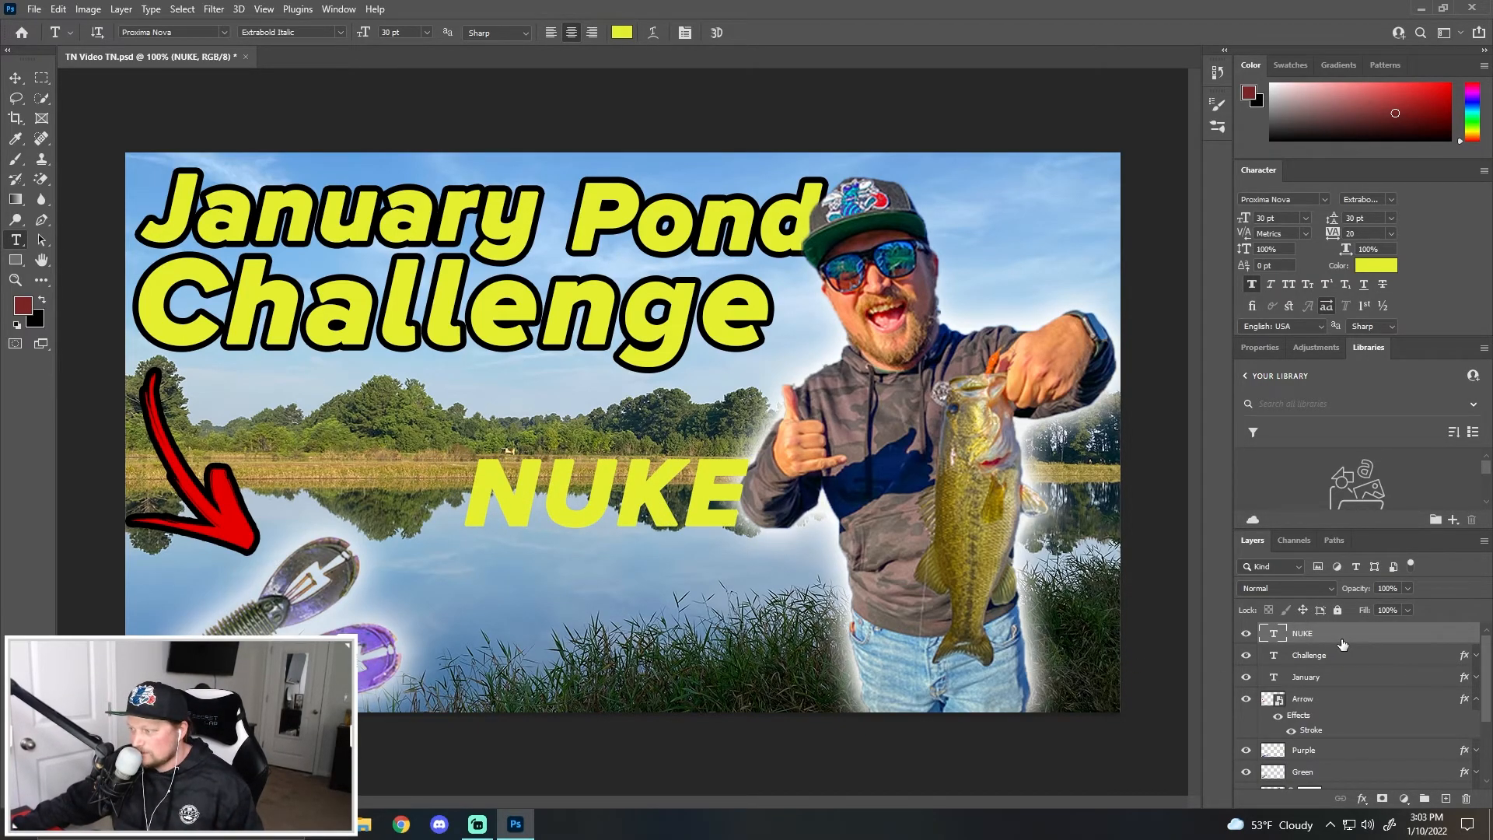
Duplicate the NUKE text, place the copy directly below it, and change the copy's wording to PUNCH.
{"action": "key", "text": "ctrl+v"}
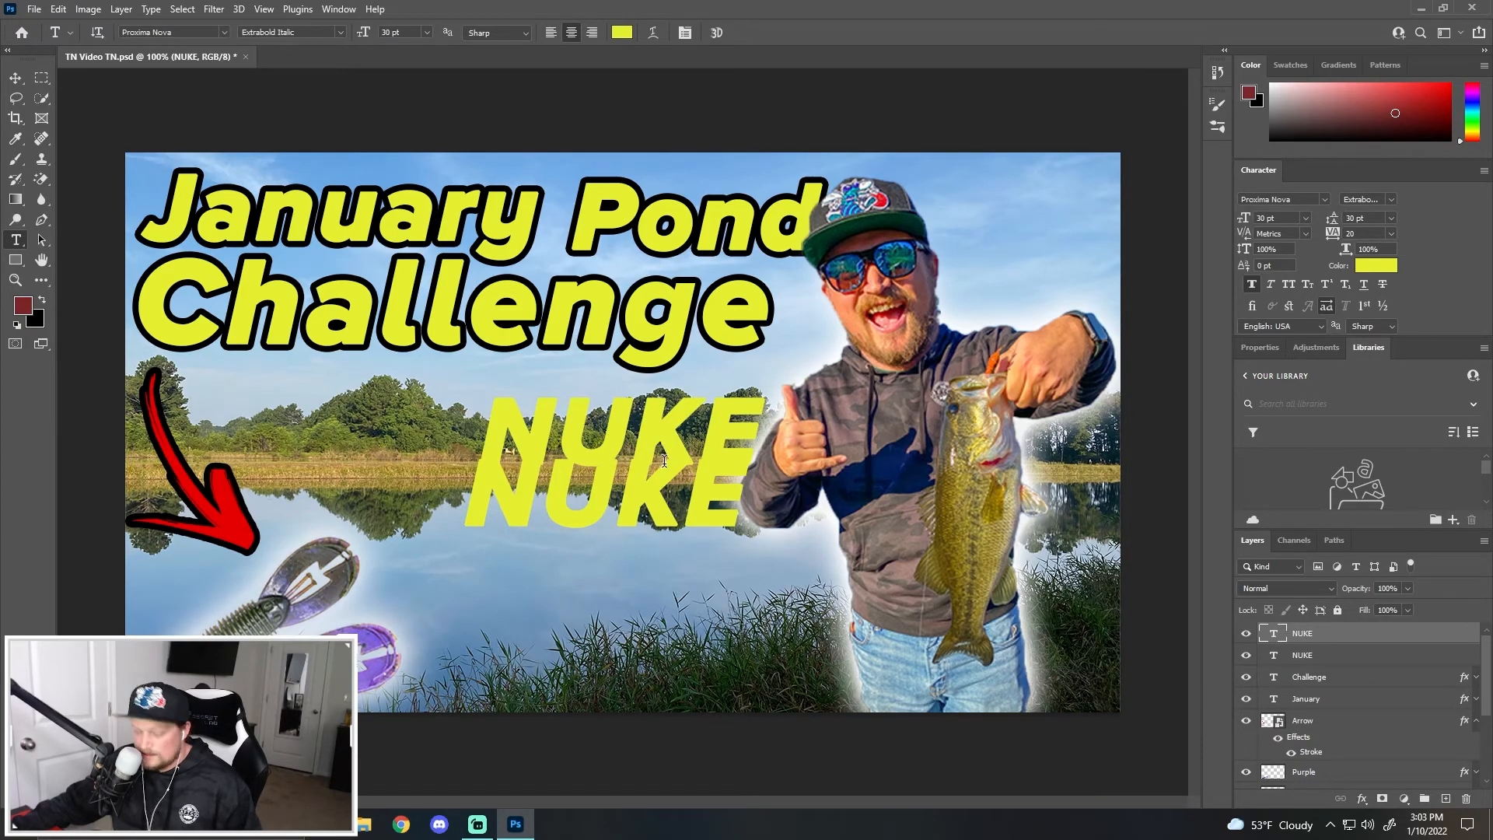
{"action": "left_click_drag", "start_coordinate": [638, 425], "coordinate": [611, 583]}
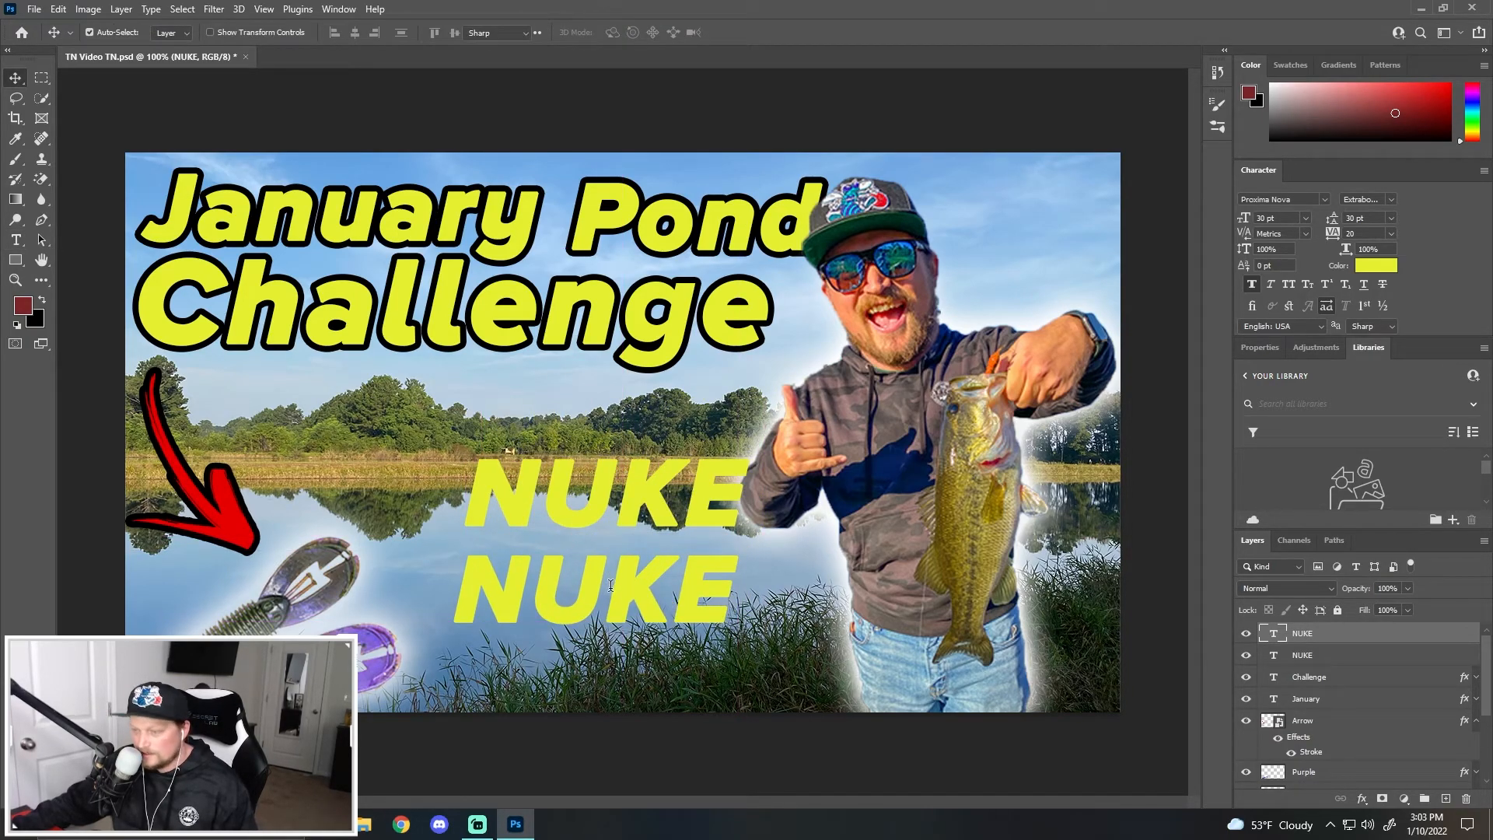
{"action": "double_click", "coordinate": [611, 583]}
{"action": "type", "text": "Pu"}
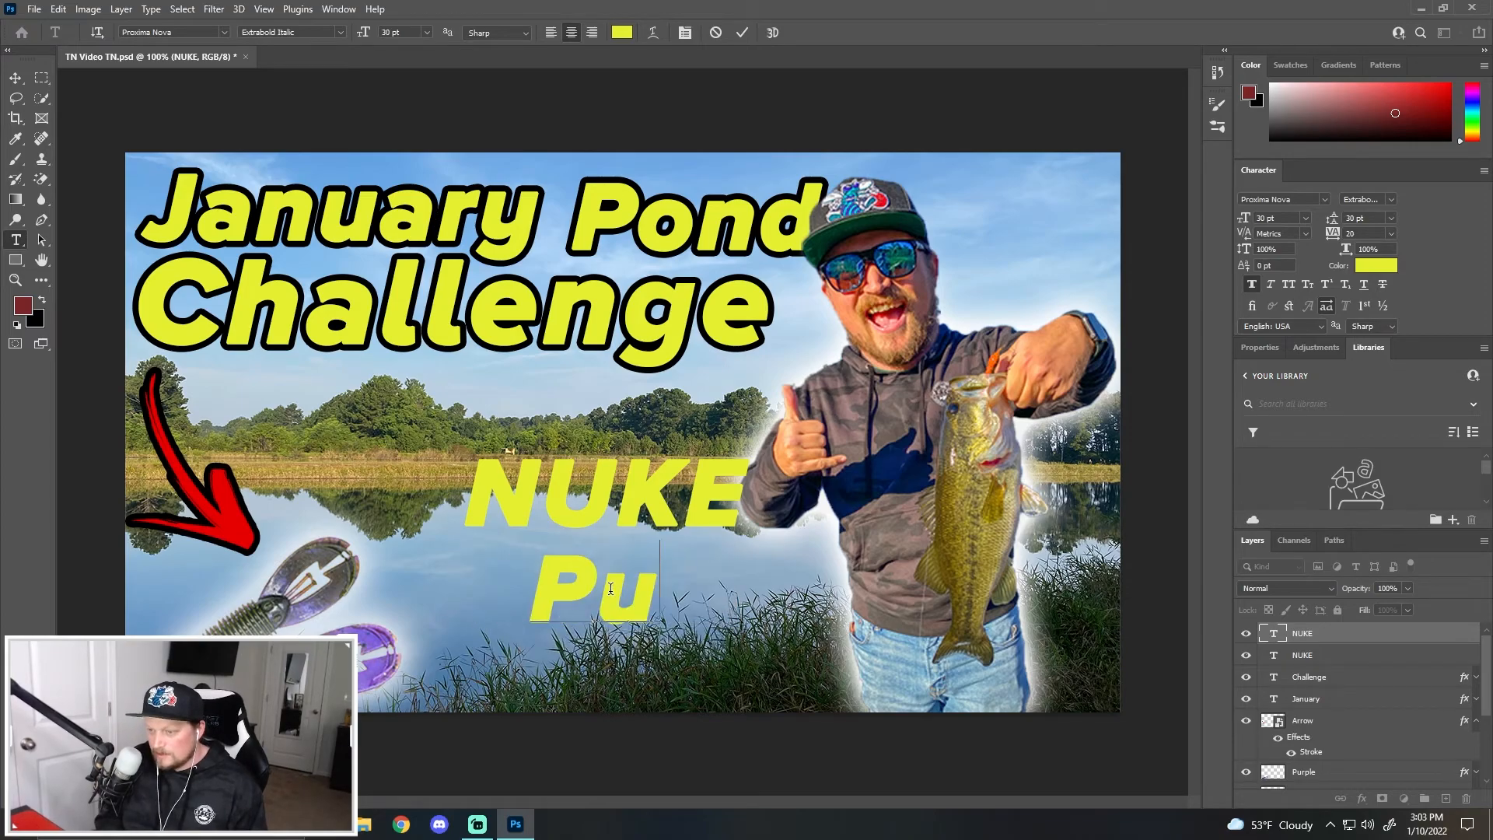
{"action": "key", "text": "BackSpace"}
{"action": "type", "text": "UNC"}
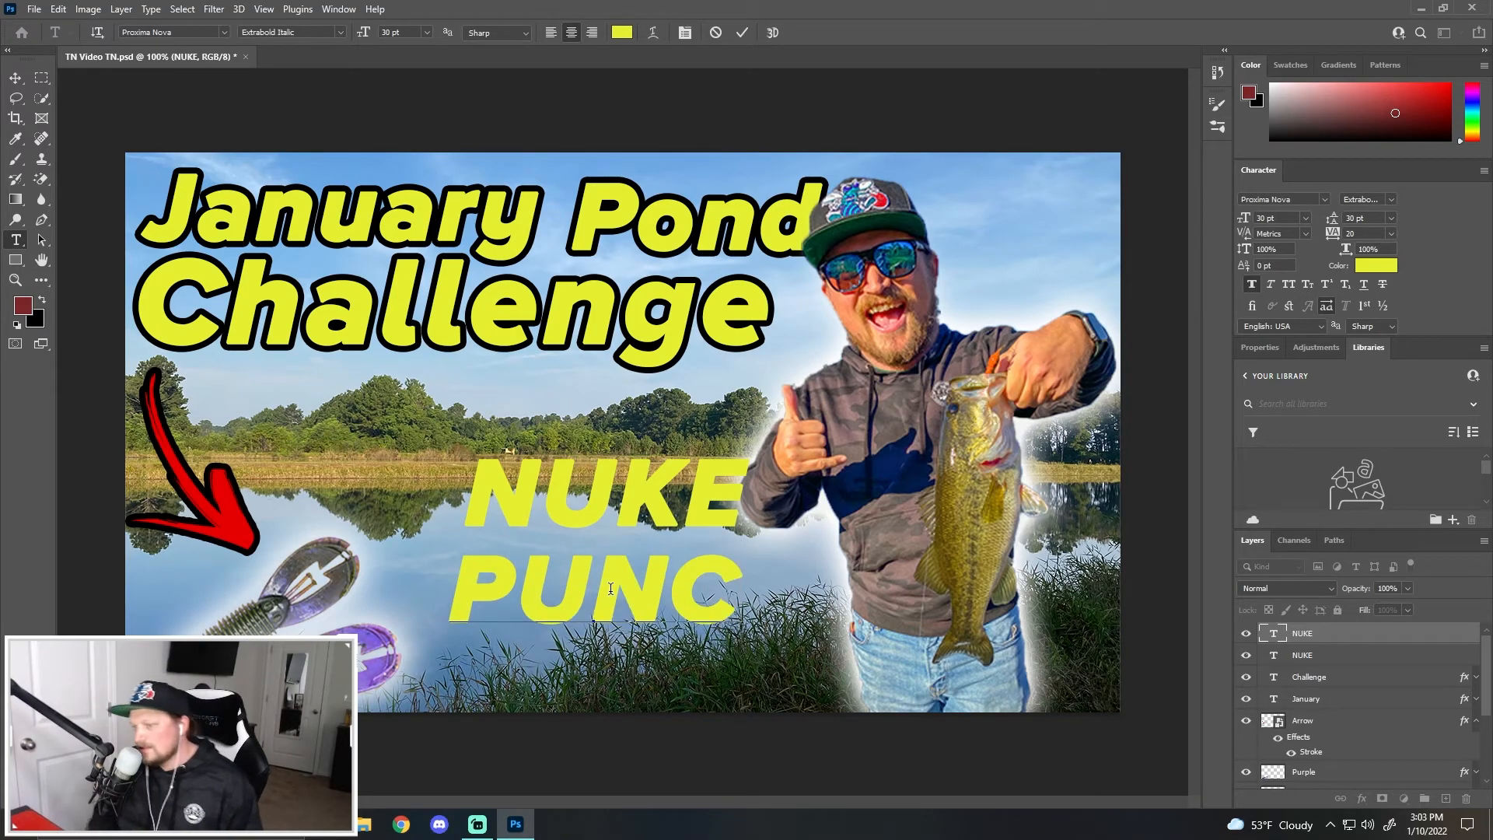
{"action": "type", "text": "H"}
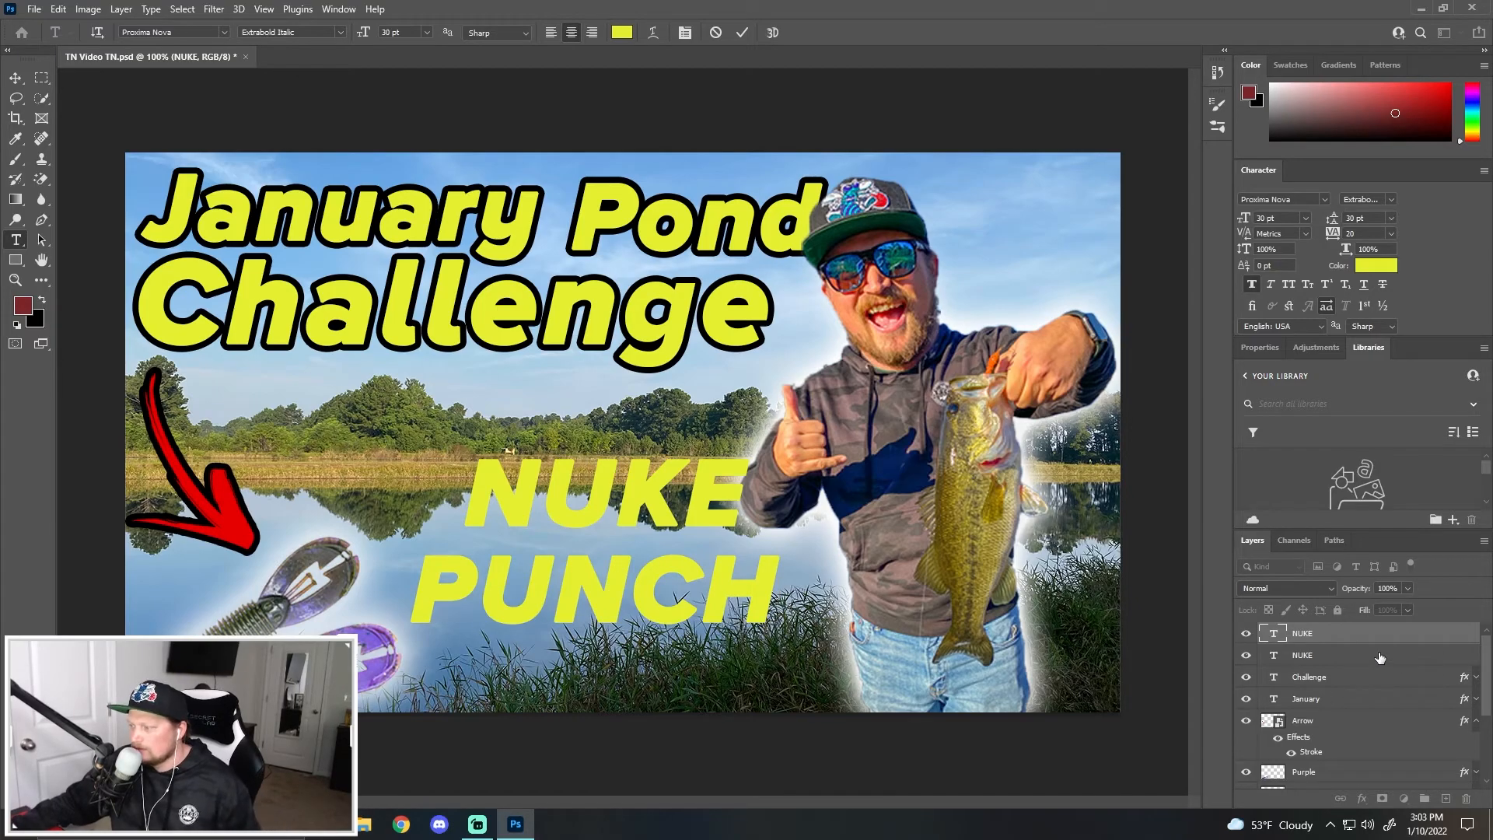
Change the font of the NUKE and PUNCH text layers to AweSomE JouRneY.
{"action": "left_click", "coordinate": [1326, 657]}
{"action": "left_click", "coordinate": [1320, 635], "text": "shift"}
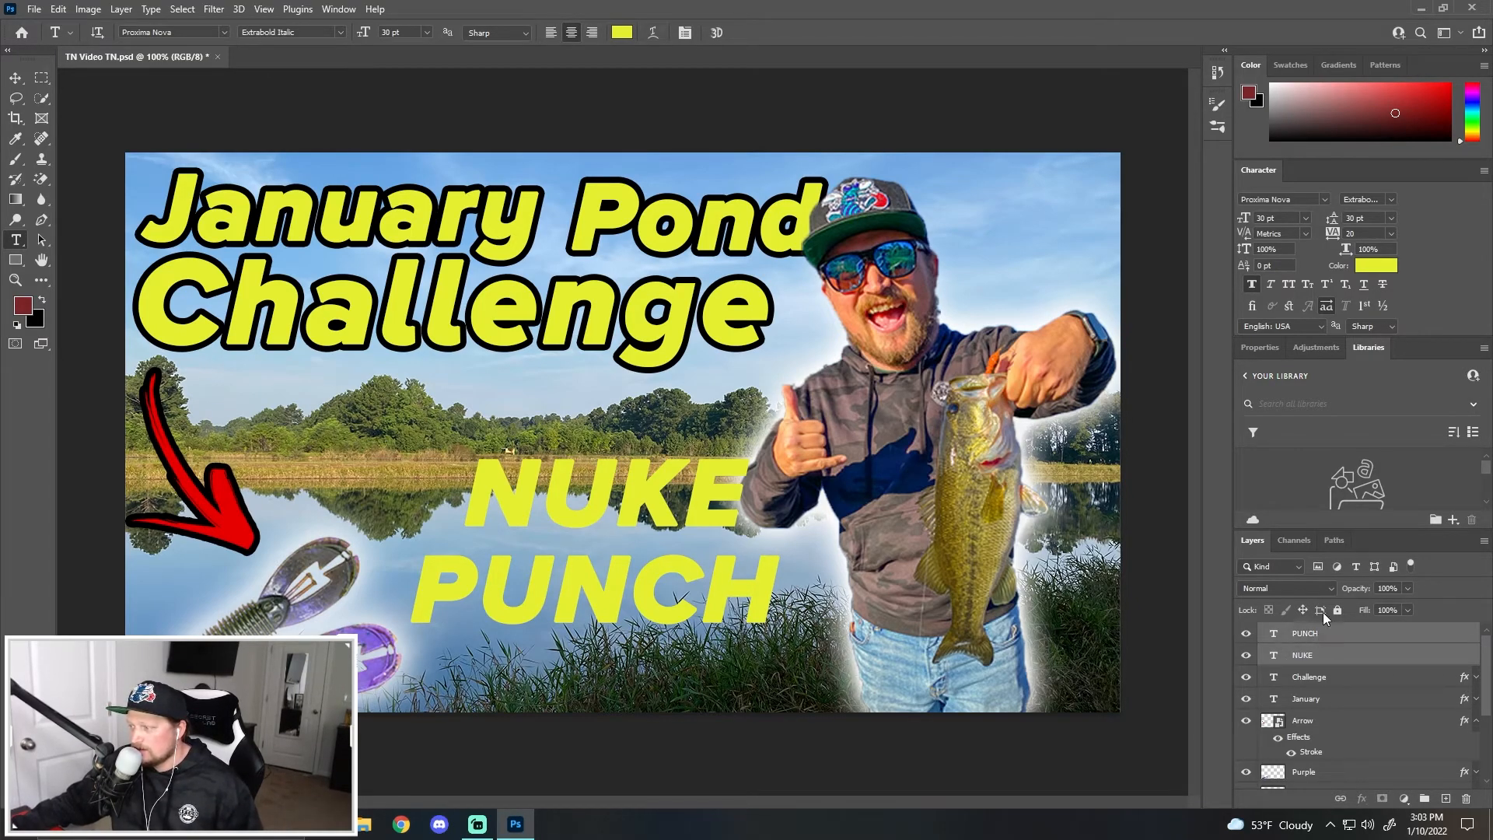
{"action": "left_click", "coordinate": [1323, 199]}
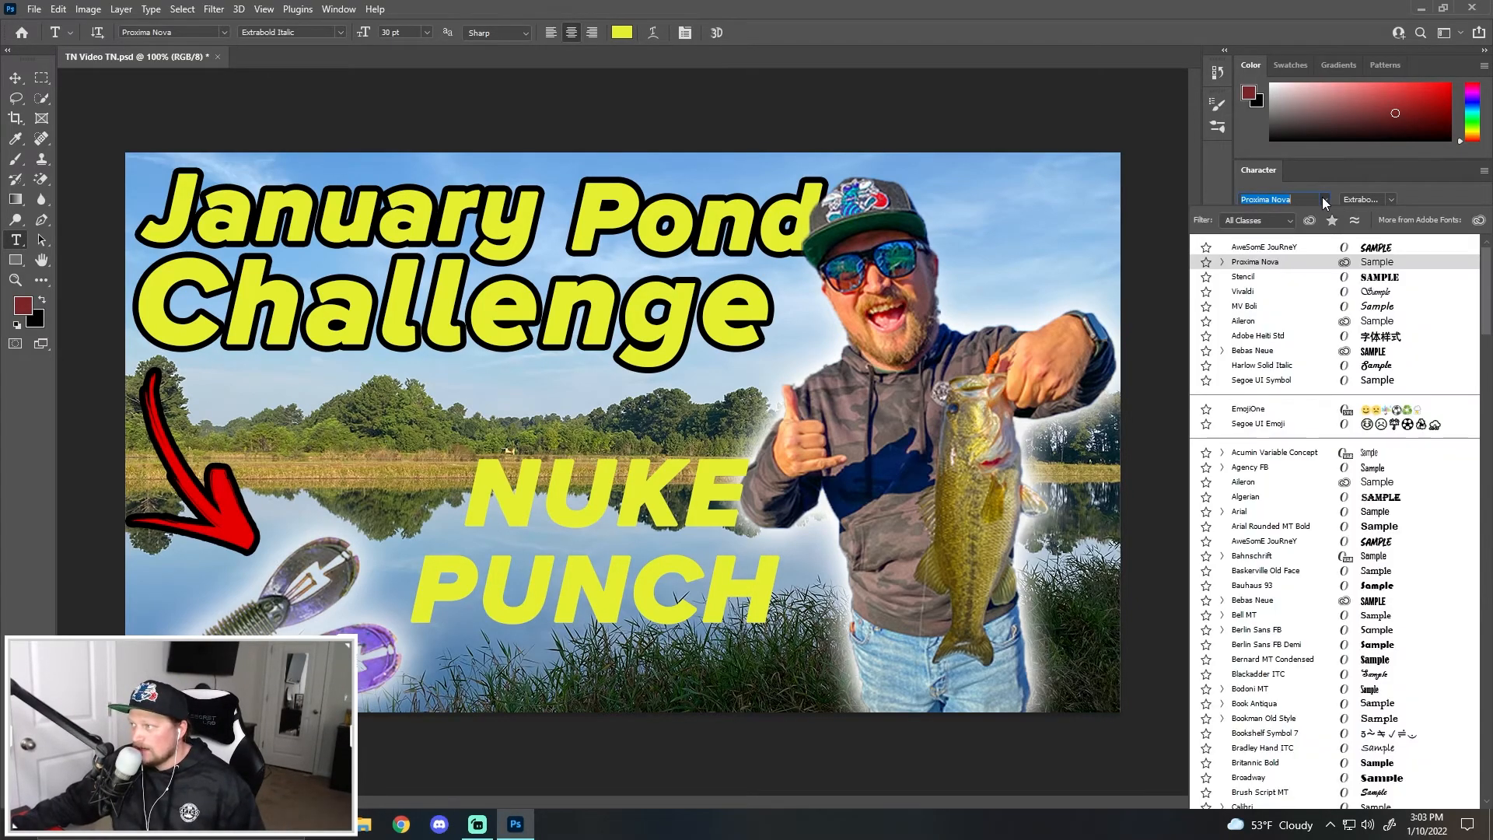
{"action": "left_click", "coordinate": [1263, 542]}
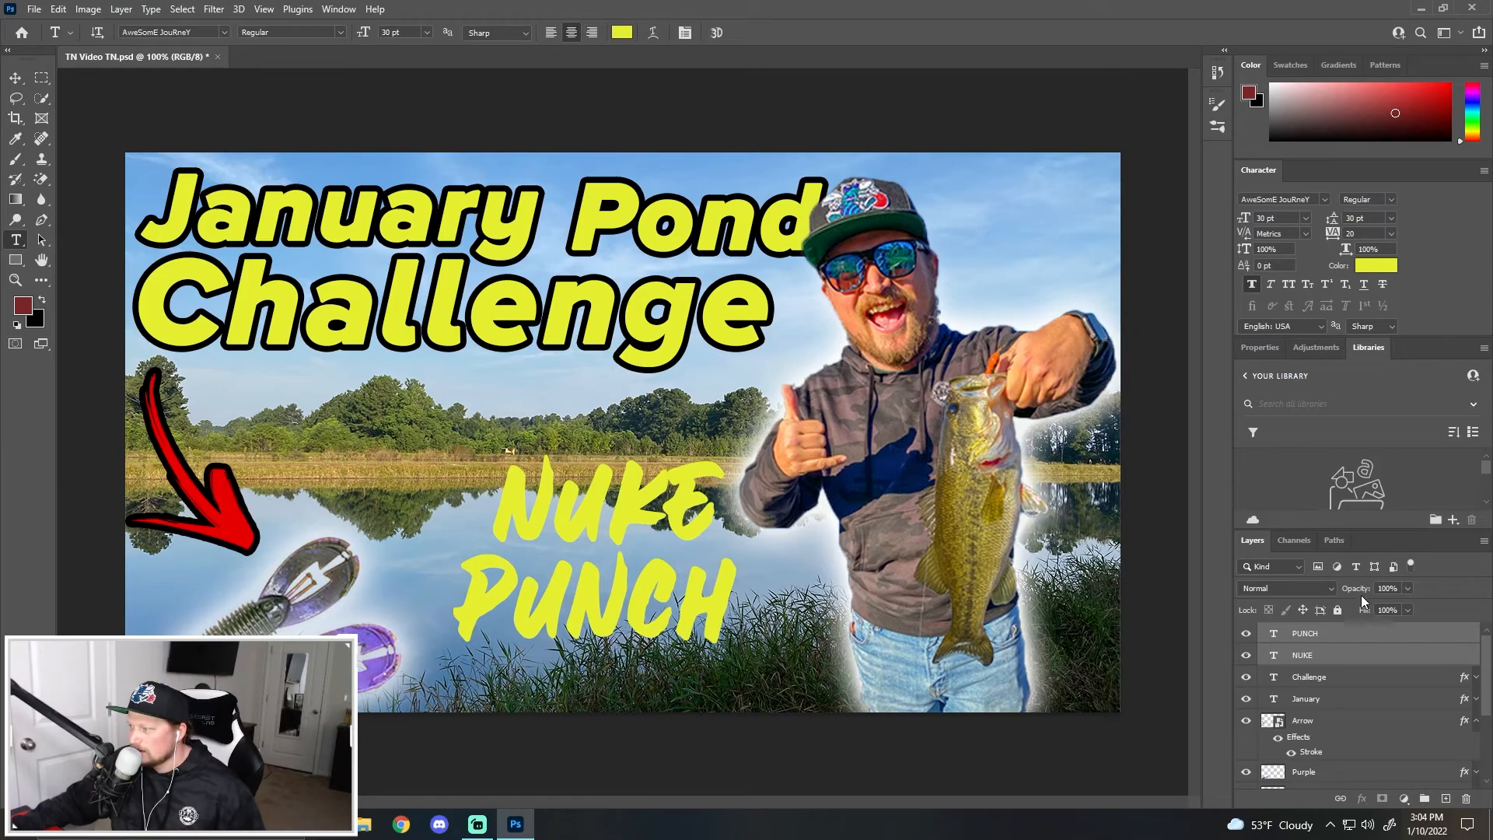
Give the PUNCH and NUKE layers a black stroke outline like the title's, and collapse their effects lists.
{"action": "left_click", "coordinate": [1367, 639]}
{"action": "double_click", "coordinate": [1346, 636]}
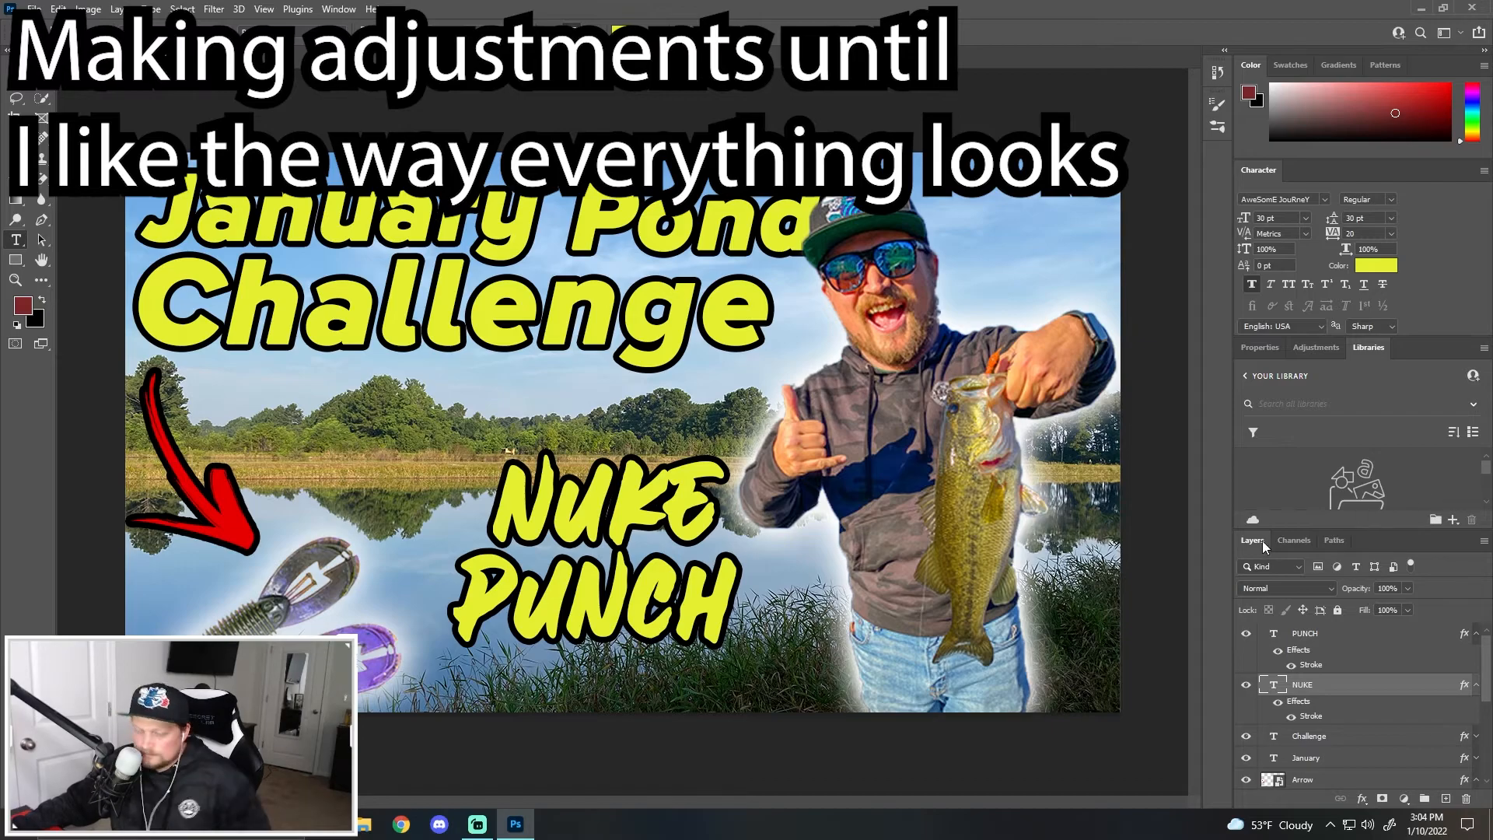
{"action": "left_click", "coordinate": [1476, 685]}
{"action": "left_click", "coordinate": [1476, 634]}
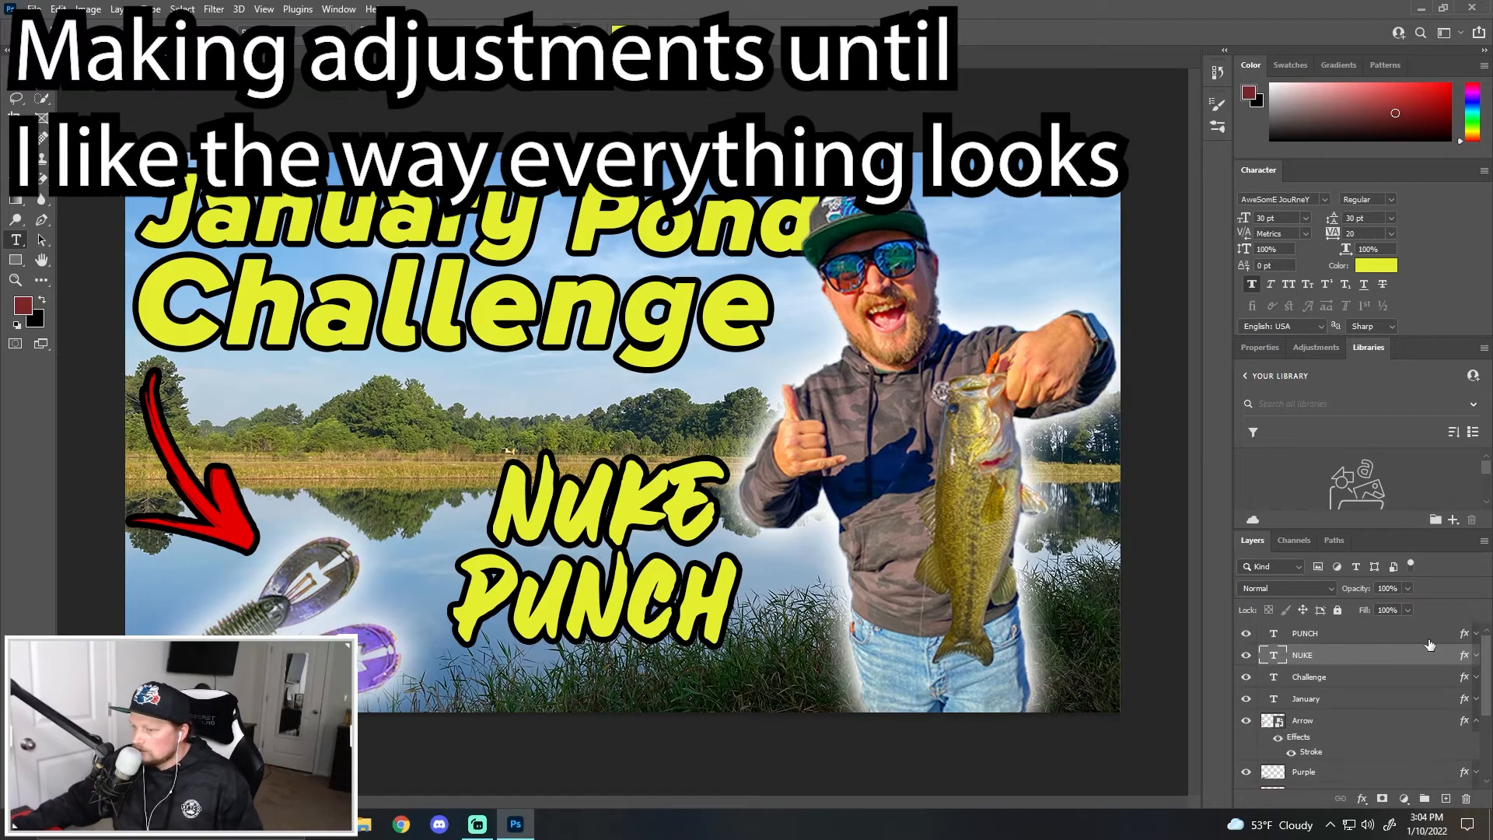
Scale NUKE and PUNCH down together to about 23.1 pt and place them beside the lures near the thumbnail's bottom edge.
{"action": "left_click", "coordinate": [1320, 635], "text": "ctrl"}
{"action": "key", "text": "ctrl+t"}
{"action": "left_click_drag", "start_coordinate": [734, 457], "coordinate": [645, 515]}
{"action": "left_click_drag", "start_coordinate": [590, 564], "coordinate": [546, 629]}
{"action": "left_click_drag", "start_coordinate": [599, 578], "coordinate": [634, 562]}
{"action": "left_click_drag", "start_coordinate": [571, 606], "coordinate": [561, 612]}
{"action": "key", "text": "Return"}
Recolor the NUKE and PUNCH text bright green.
{"action": "left_click", "coordinate": [1343, 658]}
{"action": "left_click", "coordinate": [1324, 631], "text": "ctrl"}
{"action": "left_click", "coordinate": [1376, 266]}
{"action": "left_click", "coordinate": [1234, 598]}
{"action": "left_click_drag", "start_coordinate": [1166, 490], "coordinate": [1227, 471]}
{"action": "left_click", "coordinate": [1371, 467]}
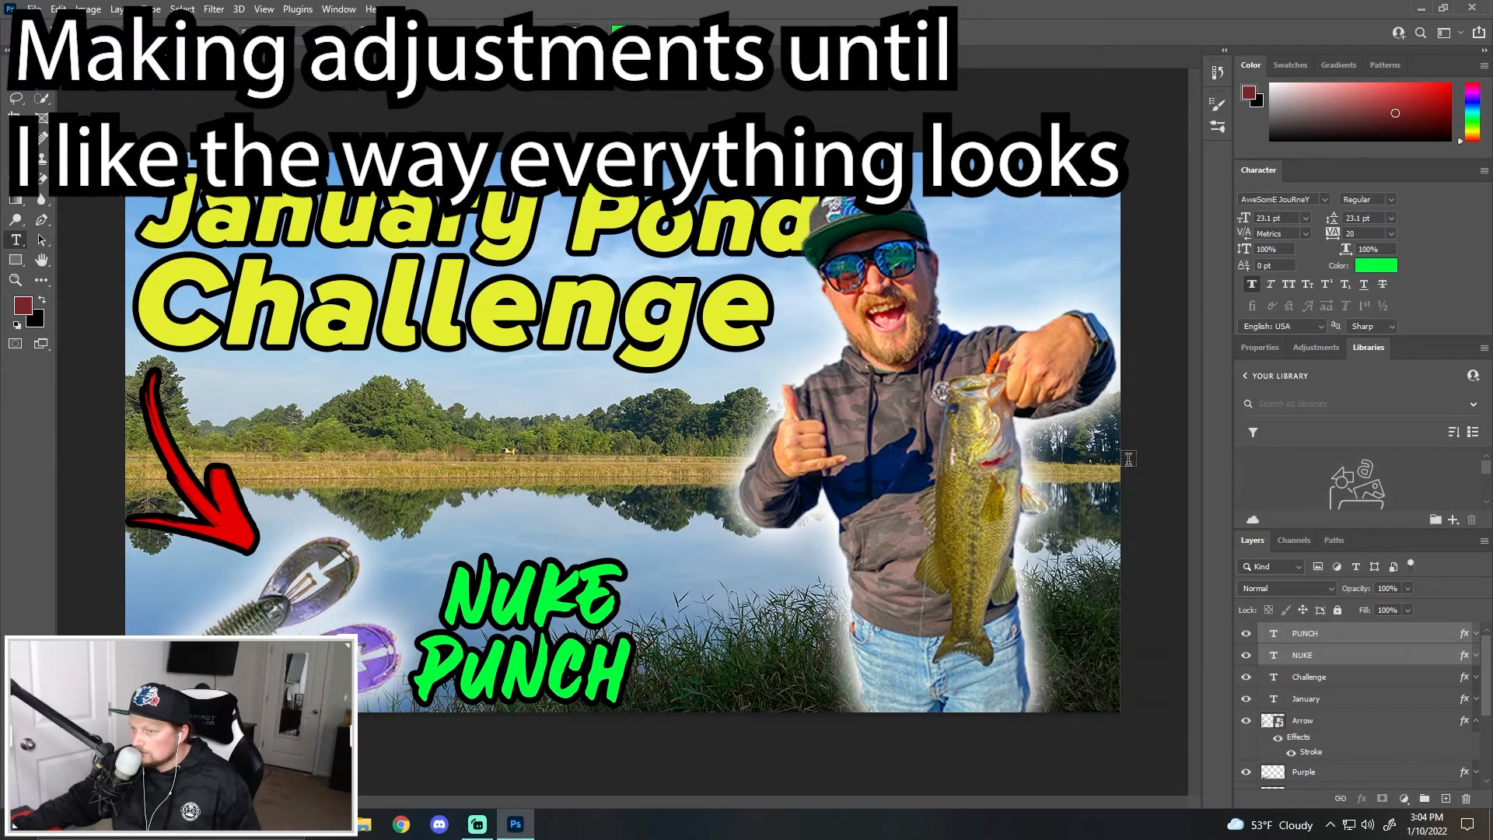
Enlarge the NUKE and PUNCH text together to about 29.4 pt, keeping it to the right of the lures.
{"action": "key", "text": "ctrl+t"}
{"action": "key", "text": "ctrl+minus"}
{"action": "key", "text": "ctrl+minus"}
{"action": "key", "text": "ctrl+minus"}
{"action": "key", "text": "Return"}
{"action": "key", "text": "t"}
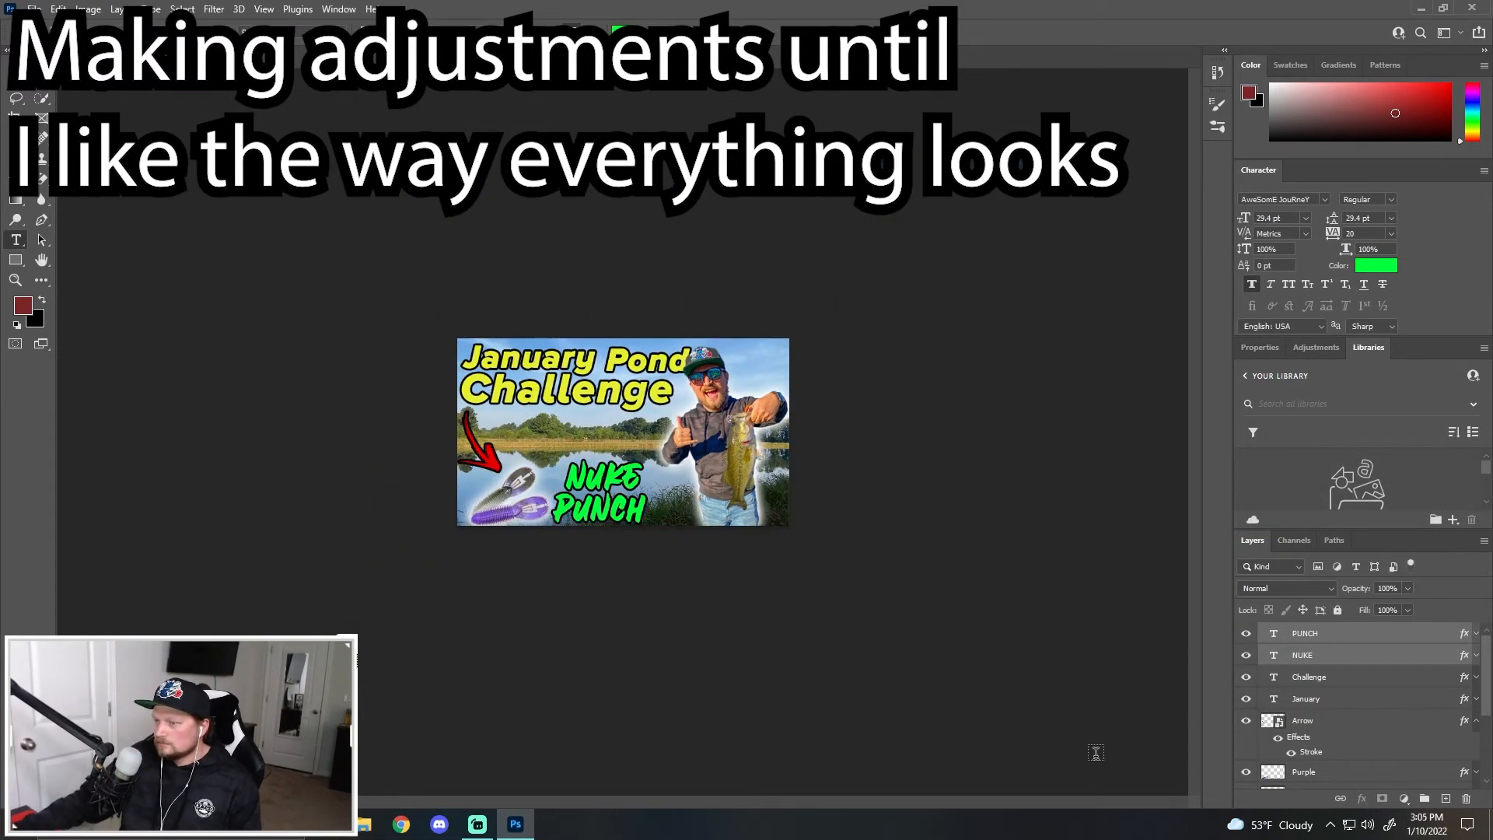
Duplicate the NUKE text, reword the copy as Googan, and place it above NUKE with its layer at the top of the stack.
{"action": "left_click", "coordinate": [1337, 662]}
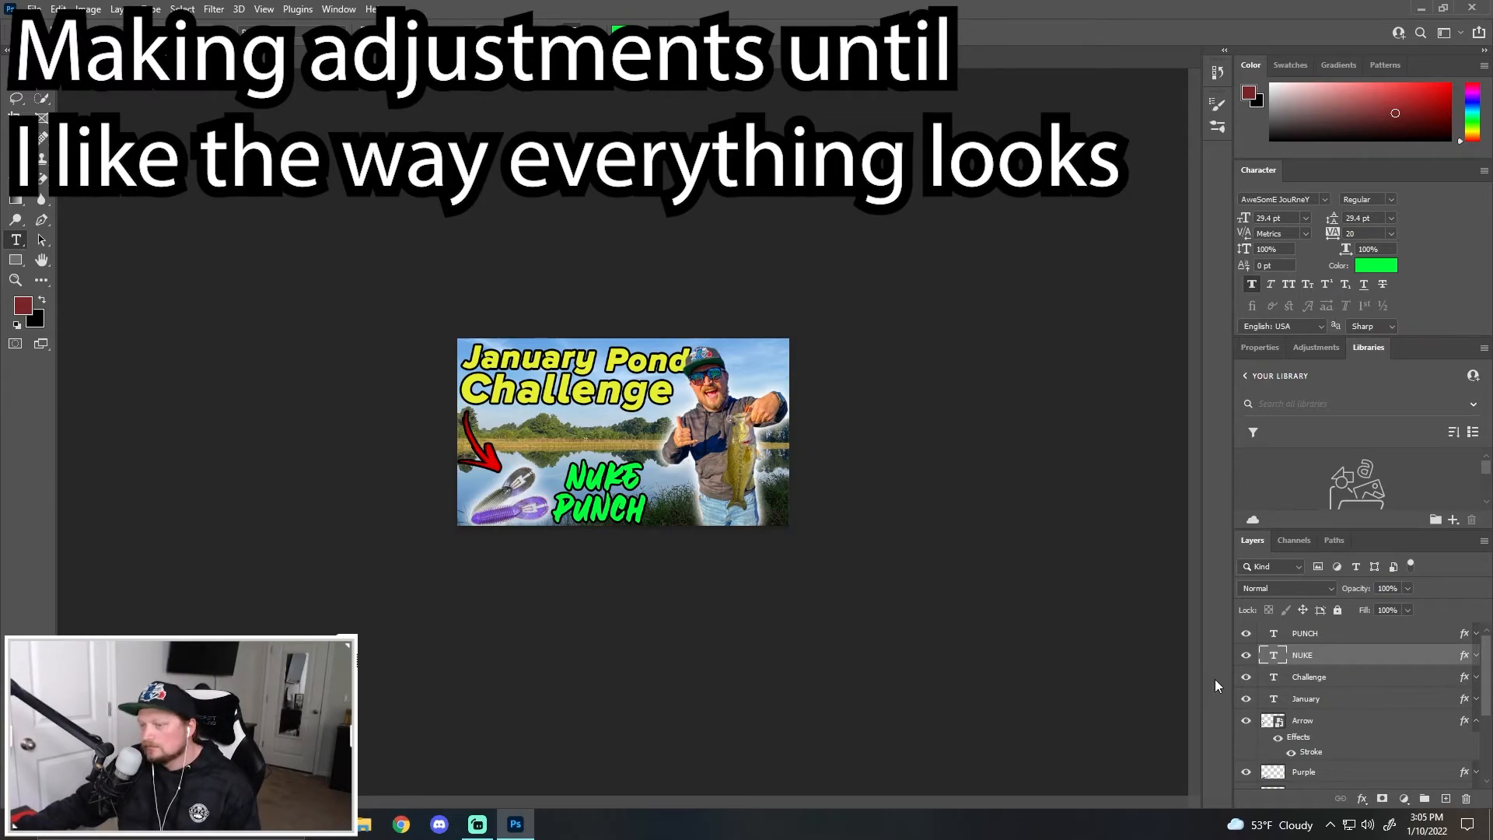
{"action": "key", "text": "ctrl+j"}
{"action": "left_click_drag", "start_coordinate": [623, 494], "coordinate": [645, 450]}
{"action": "double_click", "coordinate": [627, 441]}
{"action": "type", "text": "GOOGAn"}
{"action": "left_click", "coordinate": [1336, 634]}
{"action": "left_click_drag", "start_coordinate": [1336, 658], "coordinate": [1337, 625]}
{"action": "key", "text": "ctrl+t"}
{"action": "left_click_drag", "start_coordinate": [639, 443], "coordinate": [620, 458]}
{"action": "key", "text": "Return"}
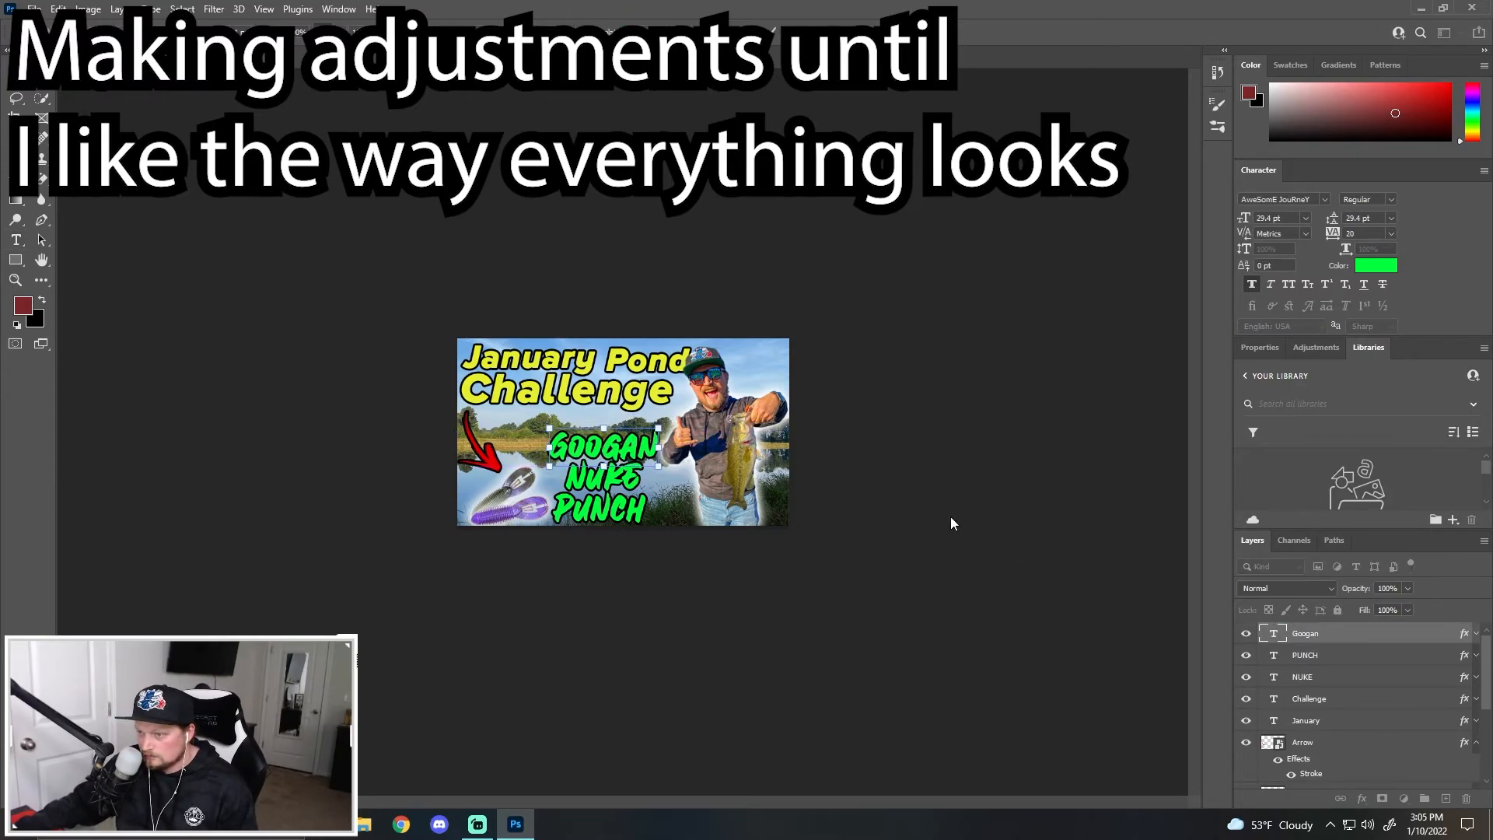
Examine the whole thumbnail at small and large magnifications to judge its readability and layout.
{"action": "key", "text": "ctrl+minus"}
{"action": "key", "text": "ctrl+plus"}
{"action": "key", "text": "ctrl+plus"}
{"action": "key", "text": "ctrl+plus"}
{"action": "key", "text": "ctrl+plus"}
{"action": "key", "text": "ctrl+minus"}
{"action": "key", "text": "ctrl+minus"}
{"action": "key", "text": "ctrl+minus"}
{"action": "key", "text": "ctrl+plus"}
{"action": "key", "text": "ctrl+plus"}
{"action": "key", "text": "ctrl+plus"}
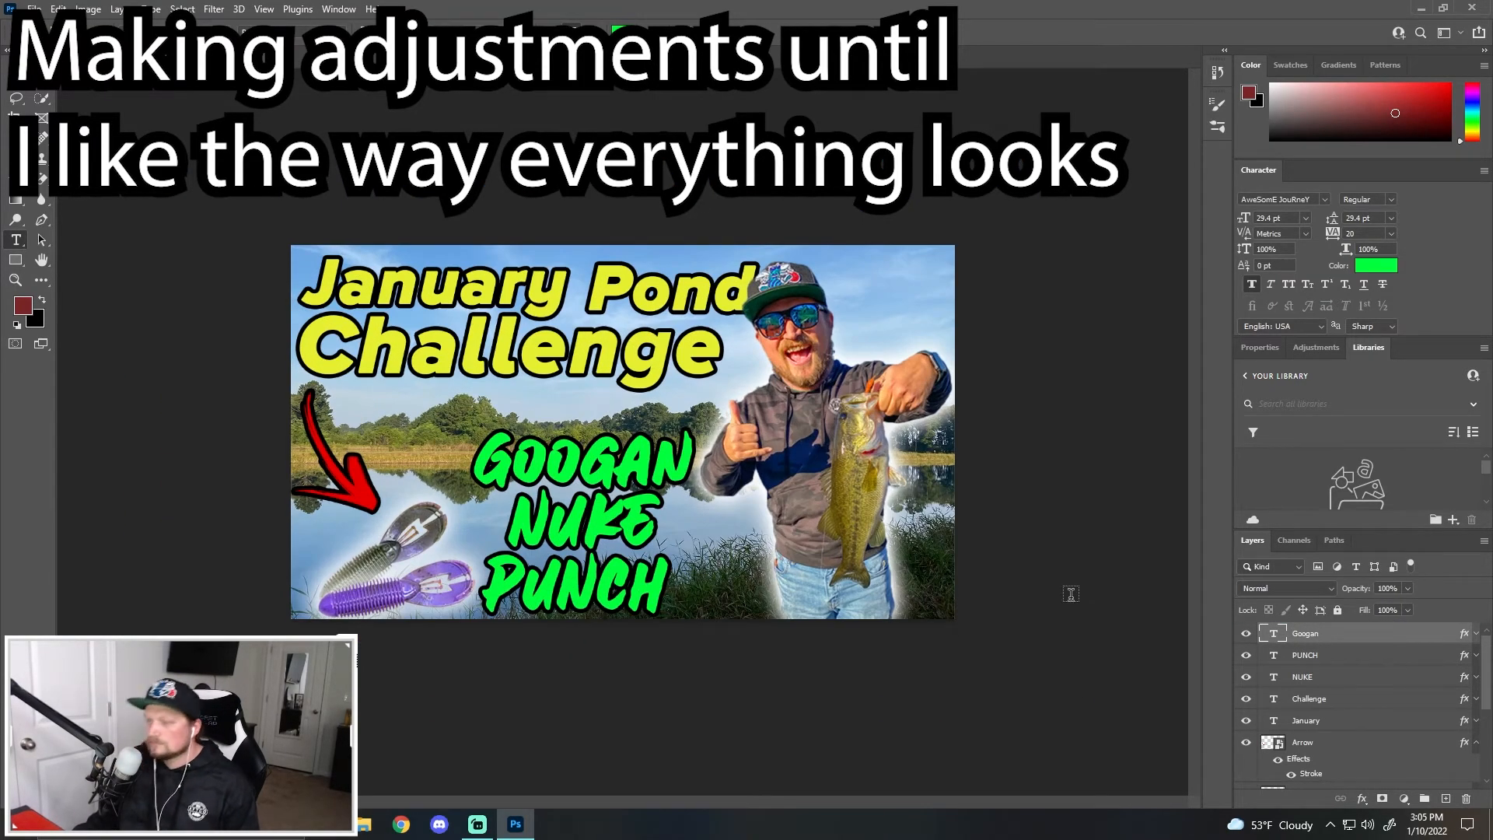
Reduce the size and opacity of the Green lure's outer glow.
{"action": "scroll", "coordinate": [1316, 652], "scroll_direction": "down", "scroll_amount": 5}
{"action": "double_click", "coordinate": [1324, 704]}
{"action": "left_click", "coordinate": [914, 359]}
{"action": "left_click_drag", "start_coordinate": [1150, 282], "coordinate": [1142, 281]}
{"action": "left_click_drag", "start_coordinate": [1173, 162], "coordinate": [1166, 162]}
{"action": "left_click", "coordinate": [1405, 116]}
Reduce the size of the Purple lure's outer glow.
{"action": "double_click", "coordinate": [1354, 688]}
{"action": "left_click", "coordinate": [914, 358]}
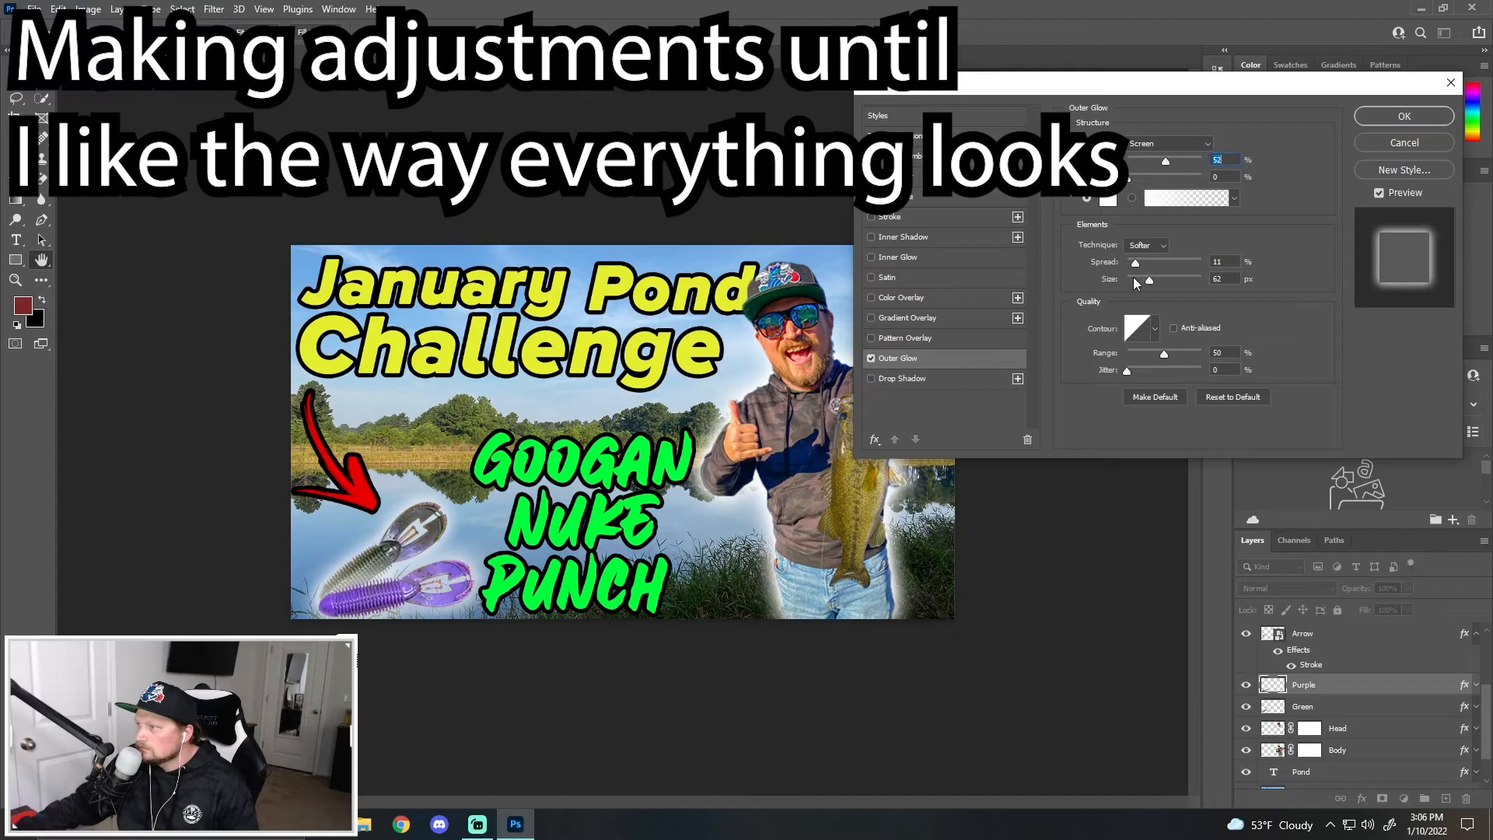
{"action": "left_click_drag", "start_coordinate": [1151, 280], "coordinate": [1143, 281]}
{"action": "key", "text": "Return"}
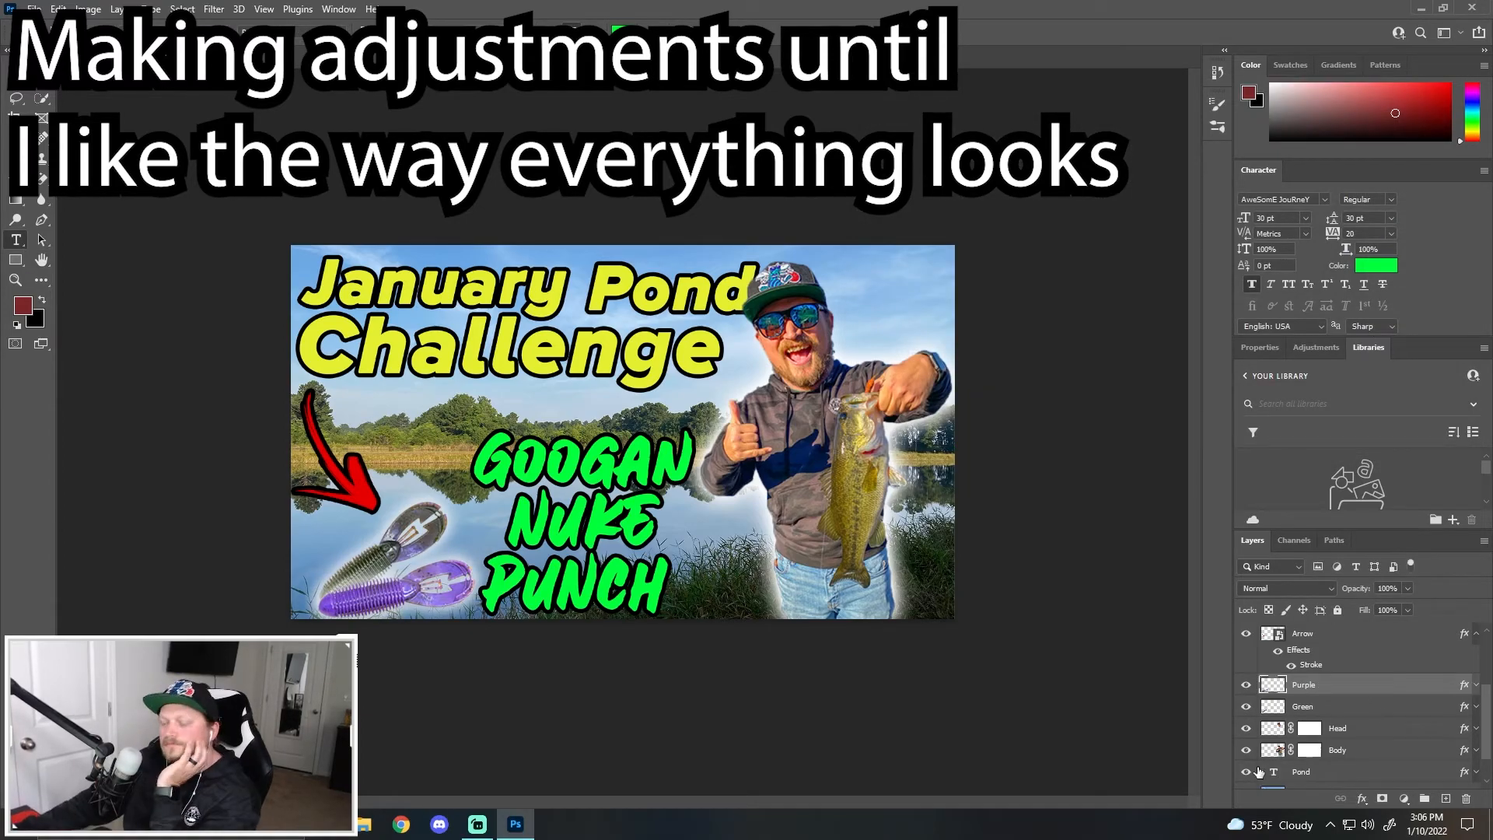
Rearrange the green text into two lines beside the lures, with Googan above and NUKE and PUNCH side by side below.
{"action": "key", "text": "v"}
{"action": "left_click_drag", "start_coordinate": [593, 587], "coordinate": [783, 589]}
{"action": "left_click_drag", "start_coordinate": [588, 520], "coordinate": [553, 588]}
{"action": "left_click_drag", "start_coordinate": [739, 587], "coordinate": [710, 588]}
{"action": "left_click_drag", "start_coordinate": [605, 448], "coordinate": [613, 507]}
Move the Purple and Green lure layers together to the top of the layer stack, above the Googan text.
{"action": "scroll", "coordinate": [1327, 700], "scroll_direction": "down", "scroll_amount": 3}
{"action": "left_click", "coordinate": [1327, 724], "text": "shift"}
{"action": "left_click", "coordinate": [1327, 724]}
{"action": "left_click", "coordinate": [1327, 746], "text": "shift"}
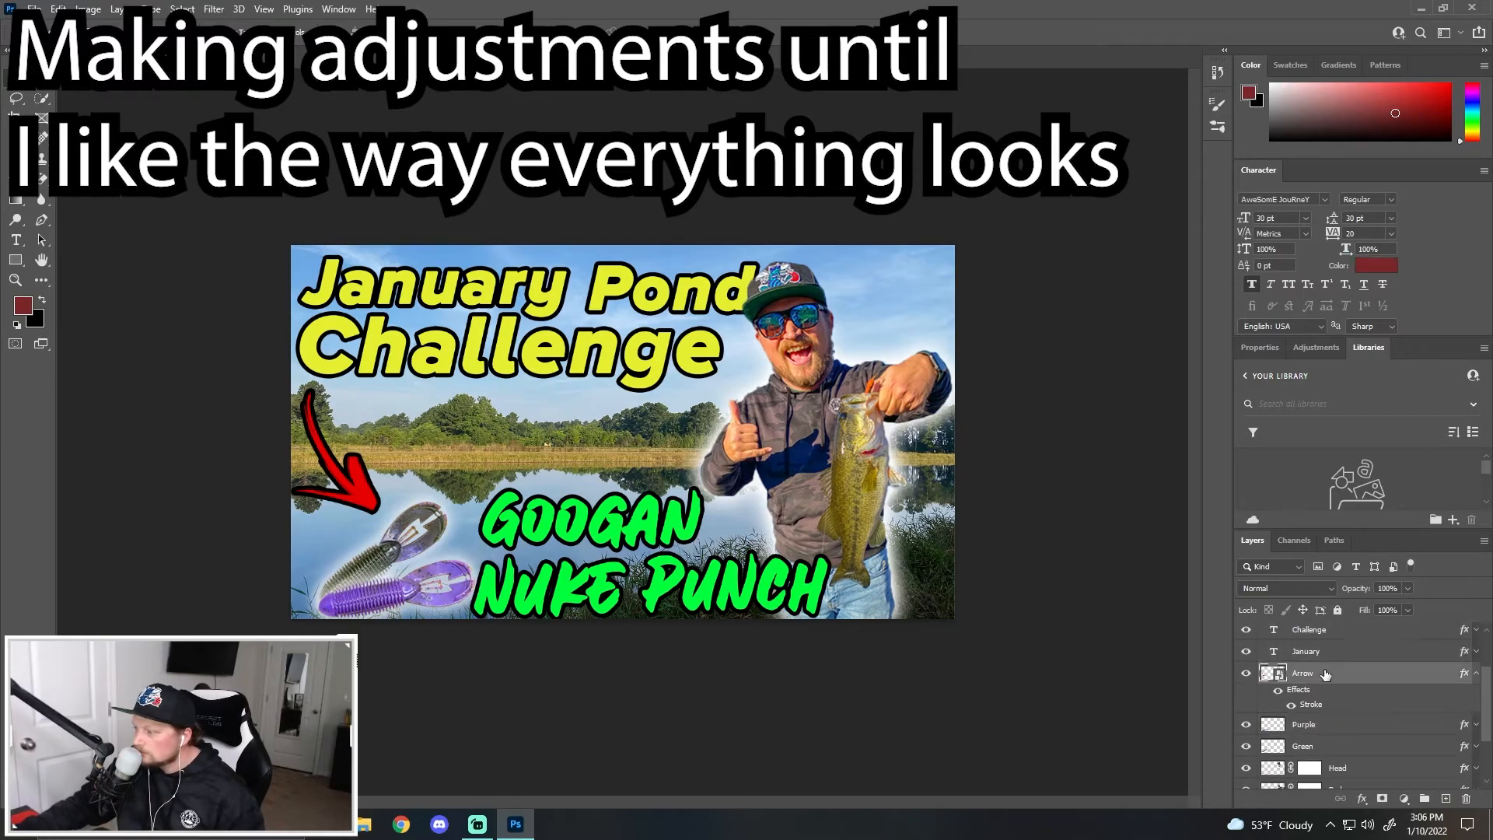
{"action": "left_click_drag", "start_coordinate": [1355, 529], "coordinate": [1355, 490]}
{"action": "left_click_drag", "start_coordinate": [1353, 684], "coordinate": [1363, 588]}
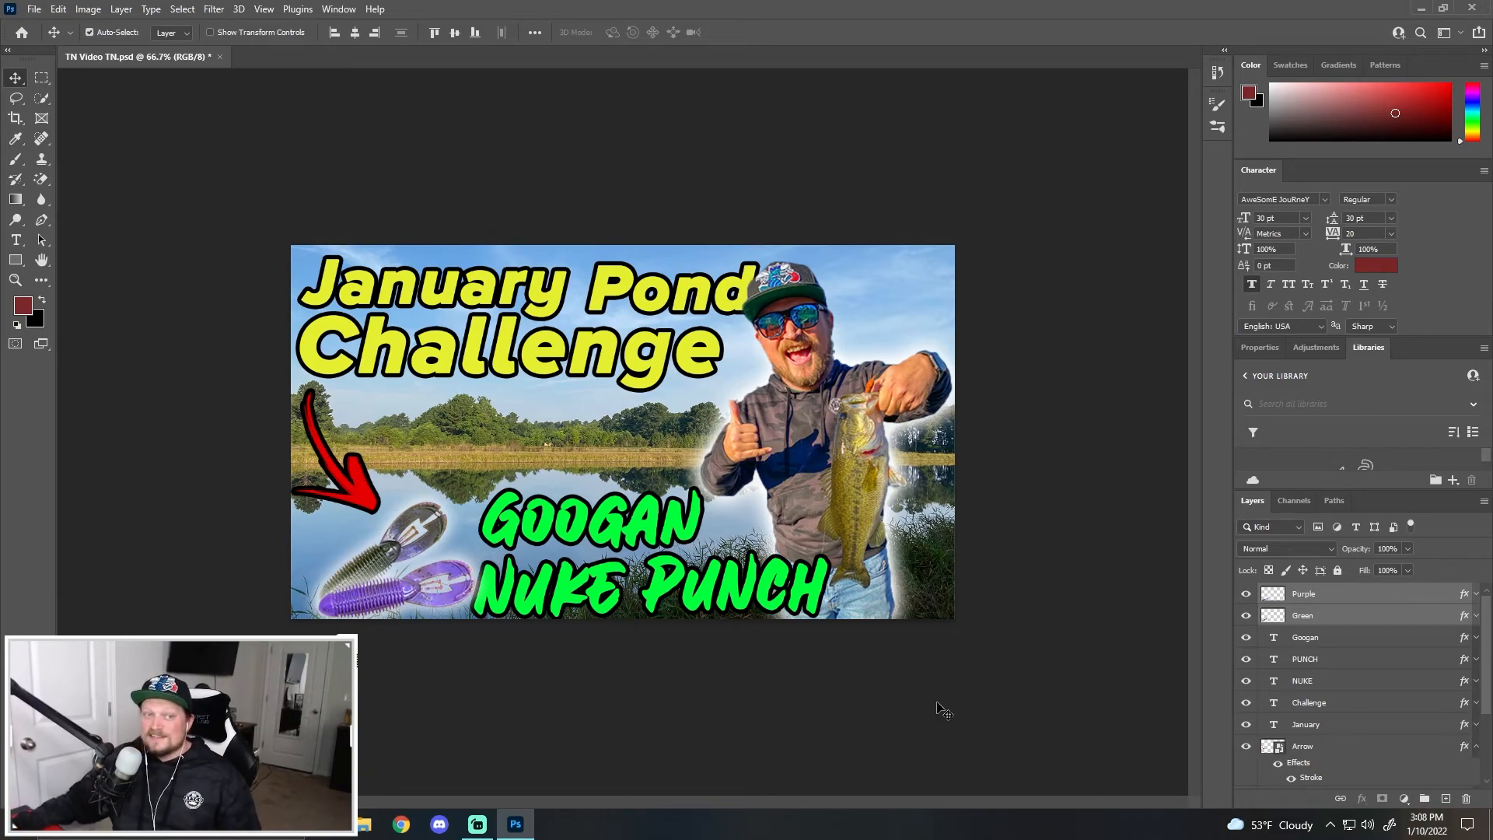
Nudge the red arrow slightly to the right above the lures so it lies fully inside the thumbnail, and deselect it.
{"action": "key", "text": "ctrl"}
{"action": "key", "text": "ctrl+minus"}
{"action": "key", "text": "ctrl+minus"}
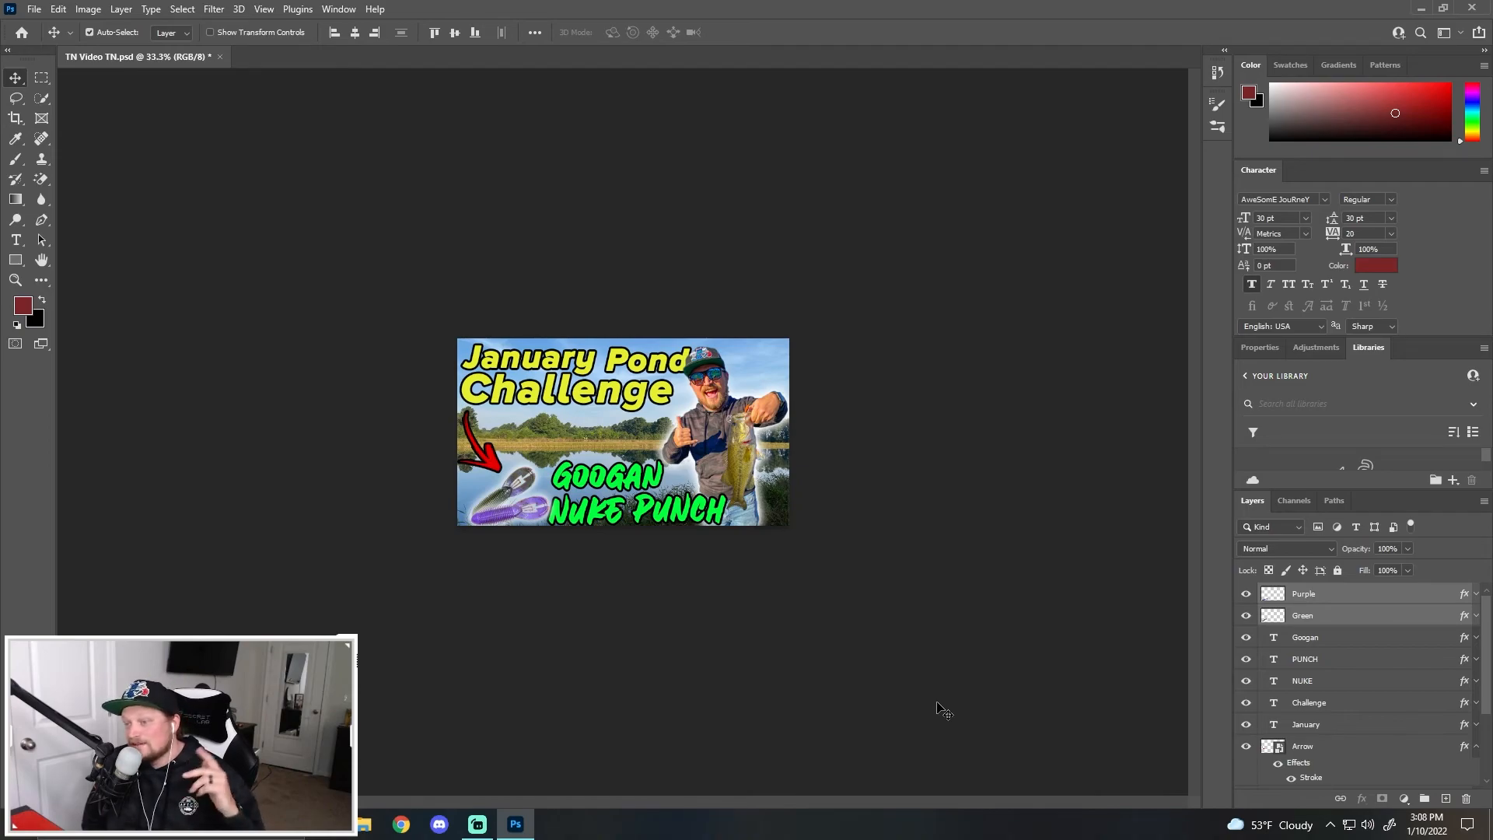
{"action": "left_click_drag", "start_coordinate": [483, 457], "coordinate": [493, 457]}
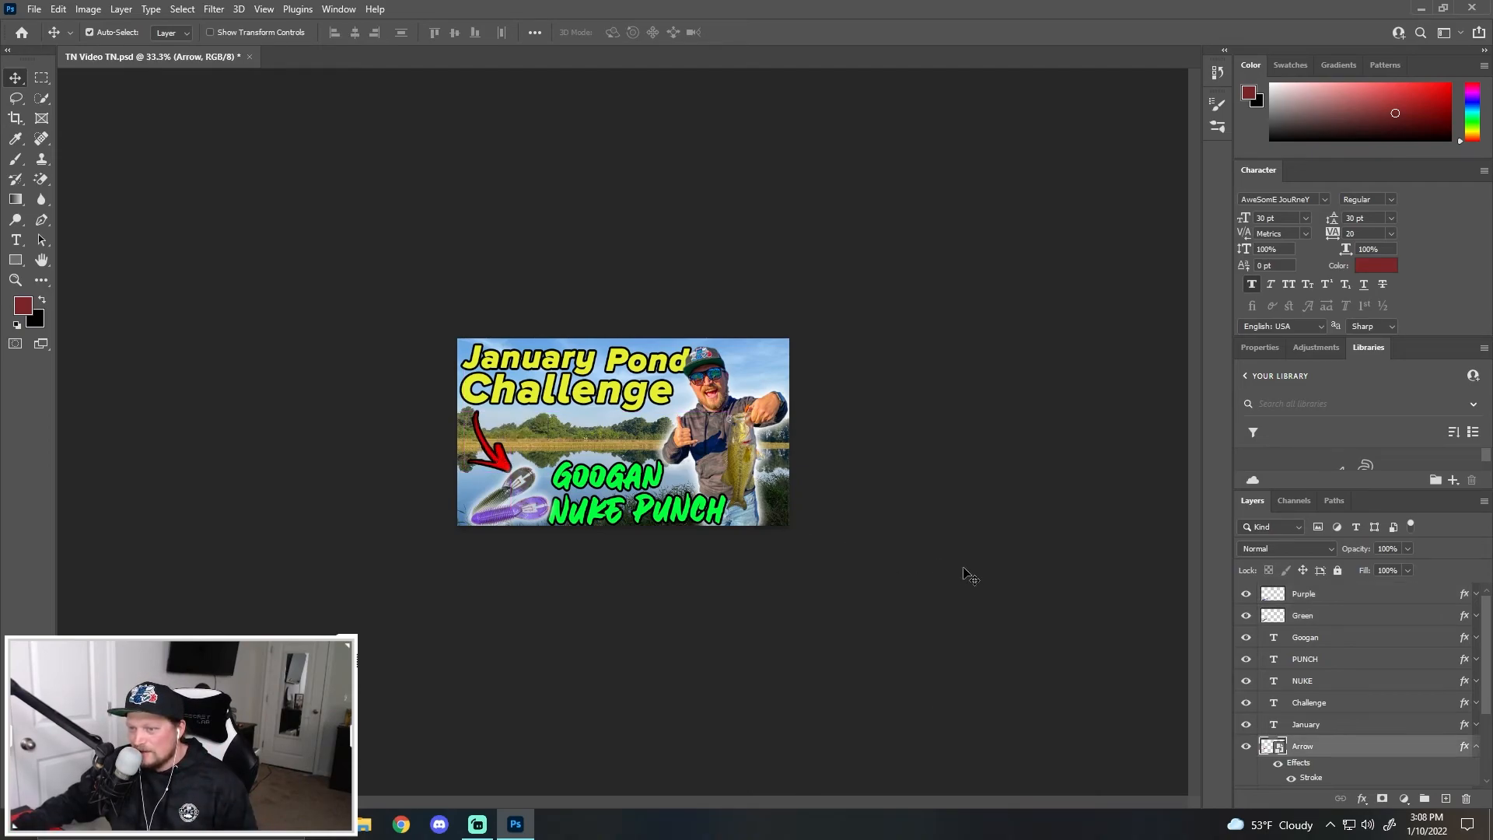
{"action": "left_click", "coordinate": [973, 575]}
{"action": "key", "text": "ctrl+plus"}
{"action": "key", "text": "ctrl+plus"}
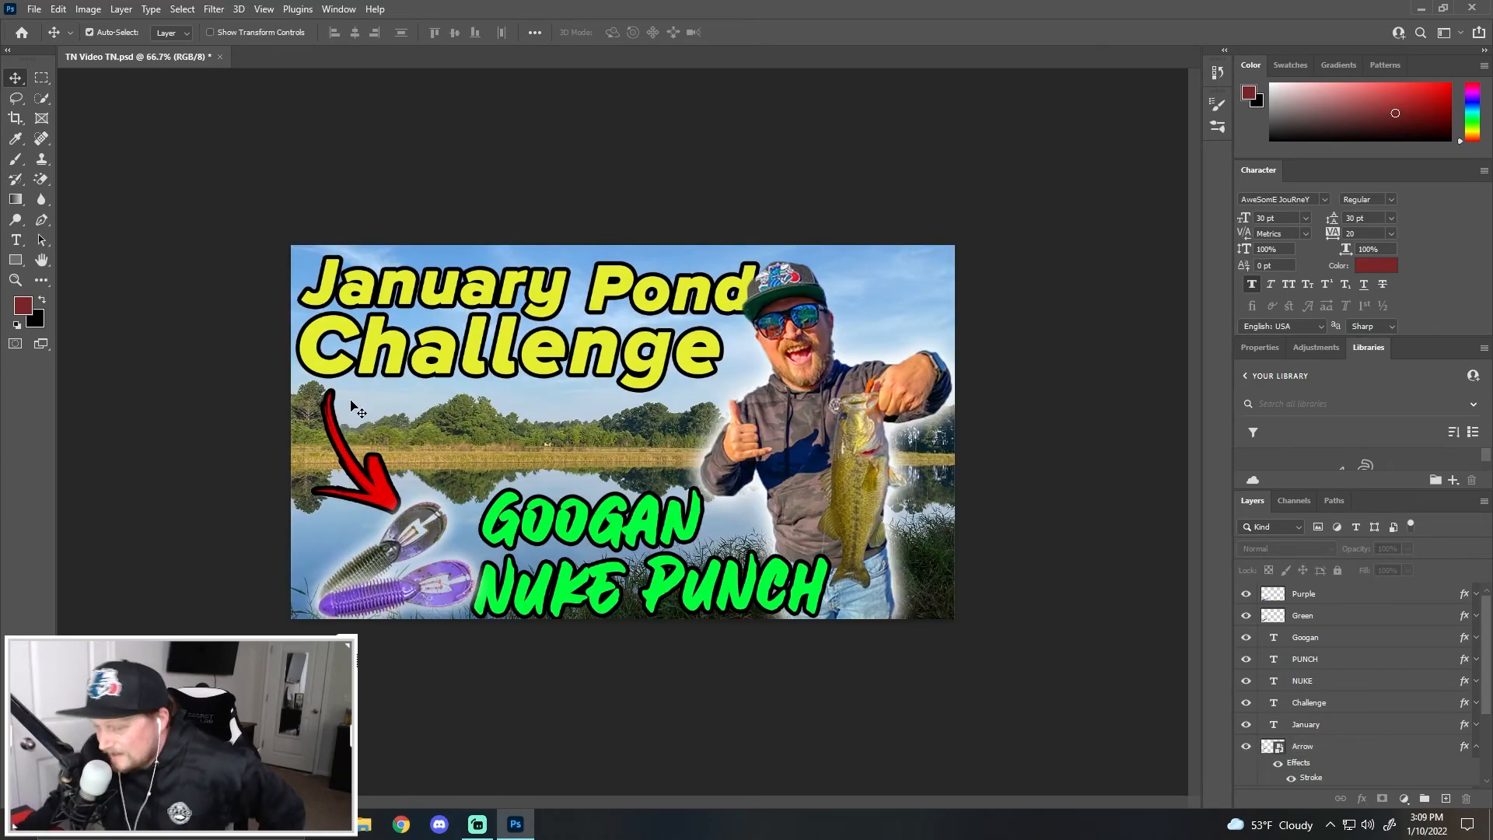